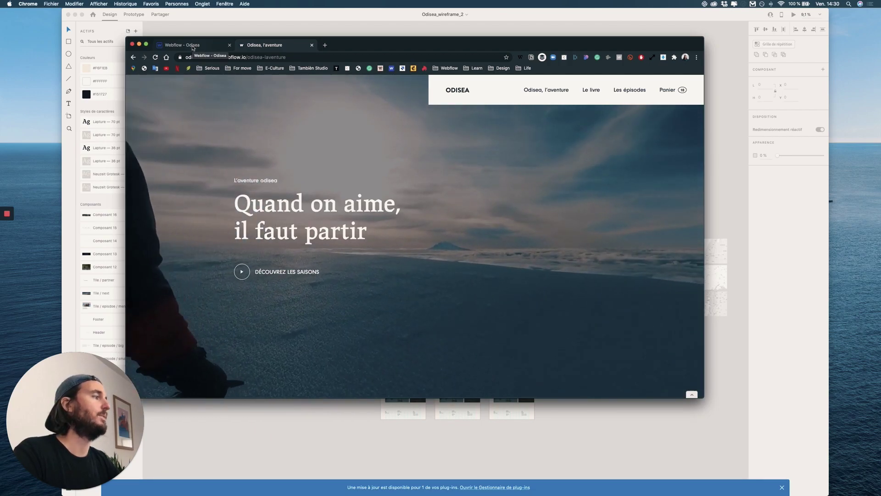
Step: Switch to the Webflow project and look through the Home page's sections
{"action": "left_click", "coordinate": [193, 45]}
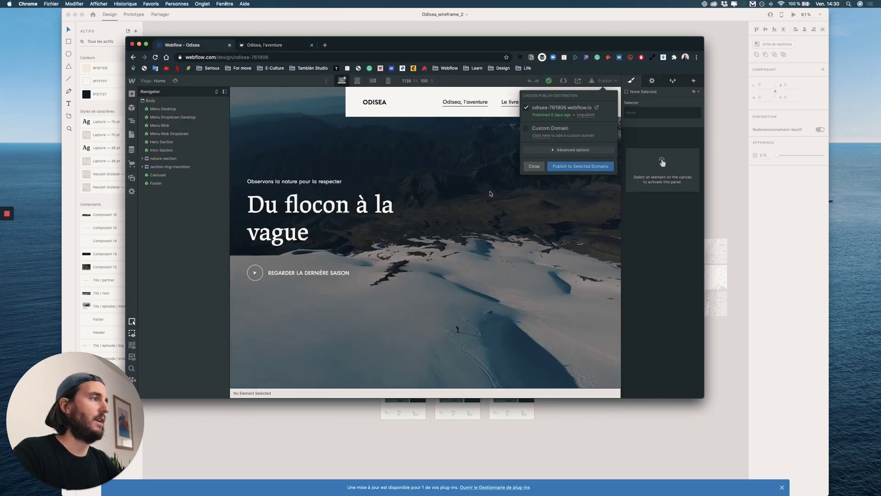
{"action": "scroll", "coordinate": [439, 206], "scroll_direction": "down", "scroll_amount": 15}
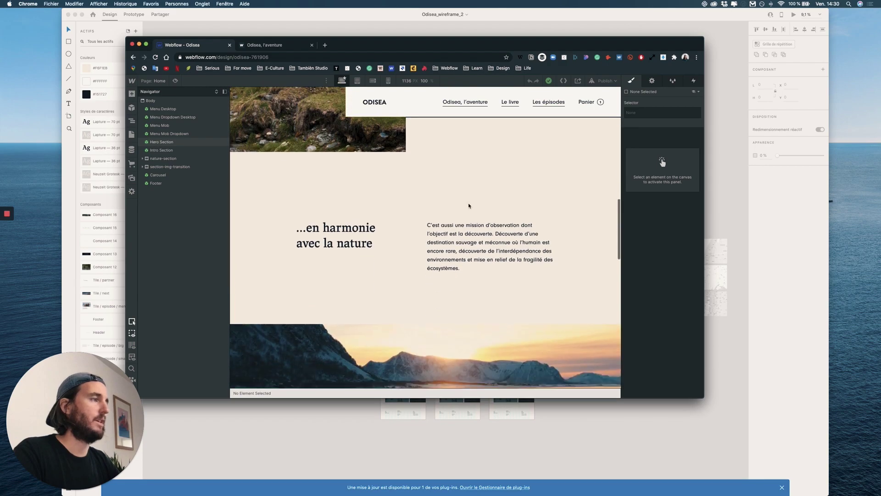
{"action": "scroll", "coordinate": [468, 205], "scroll_direction": "up", "scroll_amount": 15}
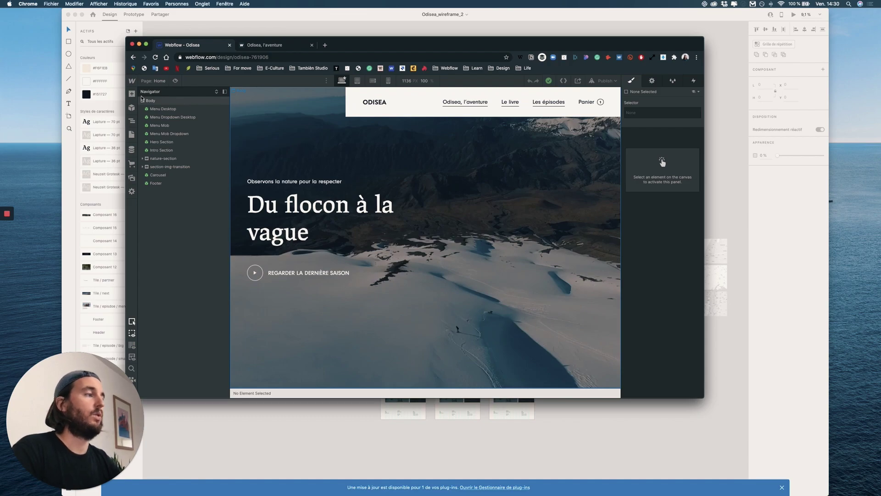
Step: Switch to the Adobe XD wireframe and delete the stacked images from the middle of the Transition artboard
{"action": "left_click", "coordinate": [730, 289]}
{"action": "scroll", "coordinate": [300, 125], "scroll_direction": "up", "scroll_amount": 3}
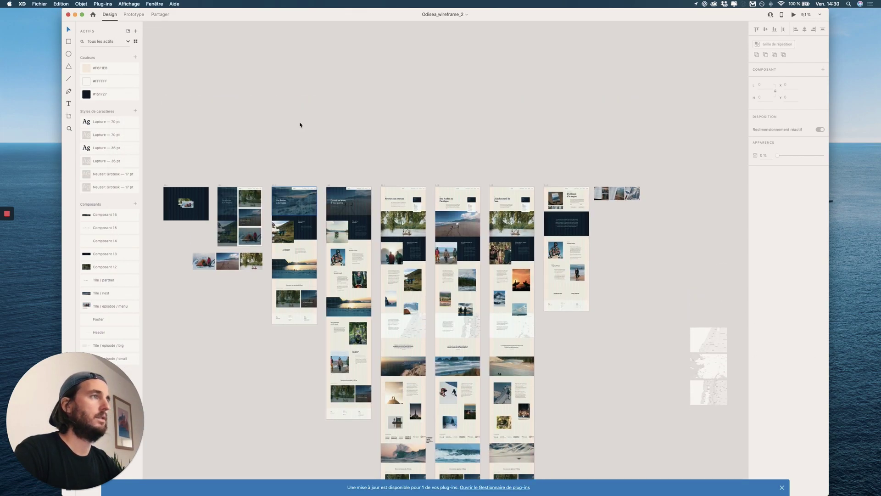
{"action": "scroll", "coordinate": [490, 164], "scroll_direction": "up", "scroll_amount": 5}
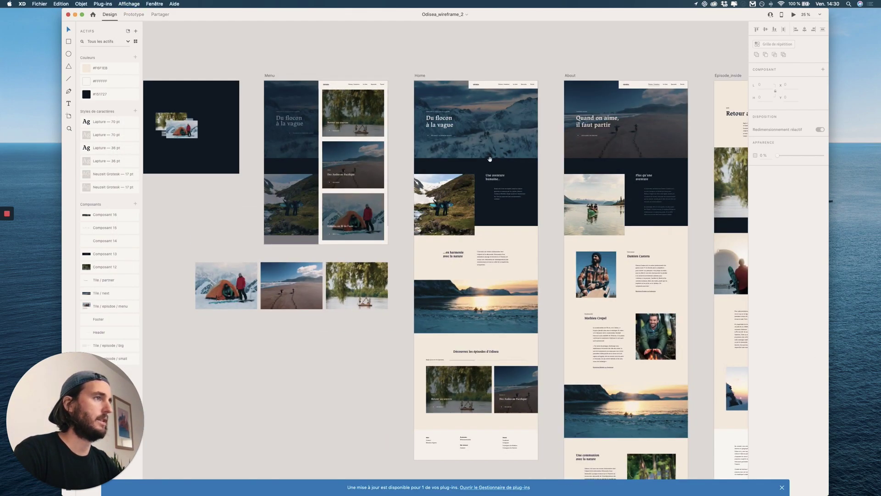
{"action": "scroll", "coordinate": [490, 162], "scroll_direction": "up", "scroll_amount": 5}
{"action": "scroll", "coordinate": [490, 162], "scroll_direction": "left", "scroll_amount": 6}
{"action": "left_click", "coordinate": [316, 232]}
{"action": "scroll", "coordinate": [362, 242], "scroll_direction": "right", "scroll_amount": 2}
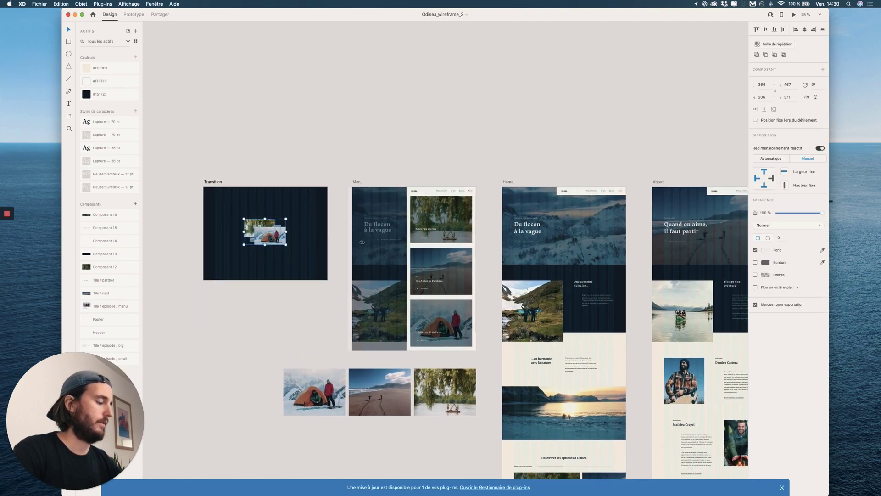
{"action": "key", "text": "Delete"}
Step: Examine the Home artboard up close, focusing on its hero and the dark section beneath it
{"action": "scroll", "coordinate": [459, 257], "scroll_direction": "right", "scroll_amount": 2}
{"action": "left_click", "coordinate": [560, 268]}
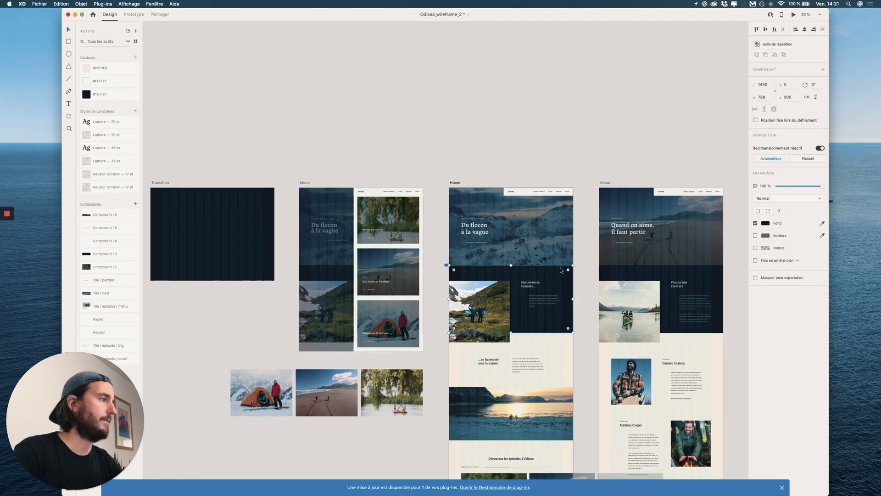
{"action": "key", "text": "Escape"}
{"action": "scroll", "coordinate": [402, 227], "scroll_direction": "right", "scroll_amount": 3}
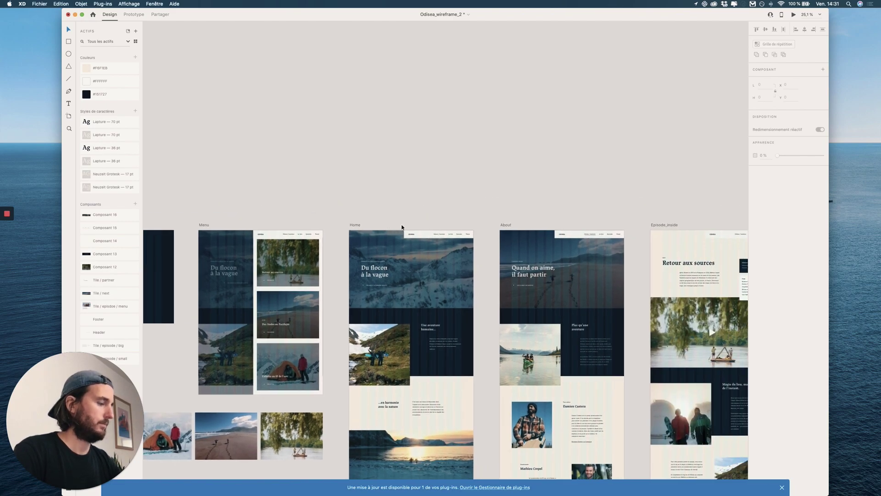
{"action": "scroll", "coordinate": [402, 226], "scroll_direction": "up", "scroll_amount": 10}
{"action": "scroll", "coordinate": [584, 181], "scroll_direction": "left", "scroll_amount": 3}
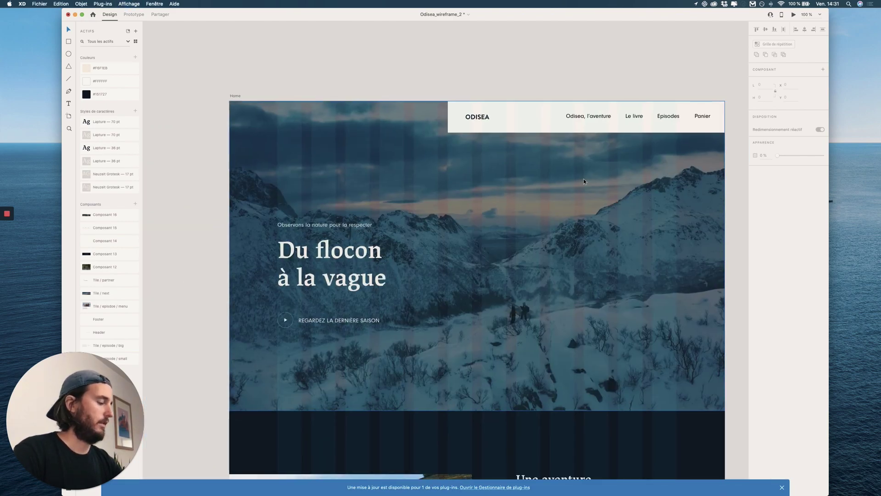
{"action": "scroll", "coordinate": [584, 181], "scroll_direction": "down", "scroll_amount": 3}
{"action": "scroll", "coordinate": [541, 225], "scroll_direction": "up", "scroll_amount": 2}
{"action": "left_click", "coordinate": [541, 225]}
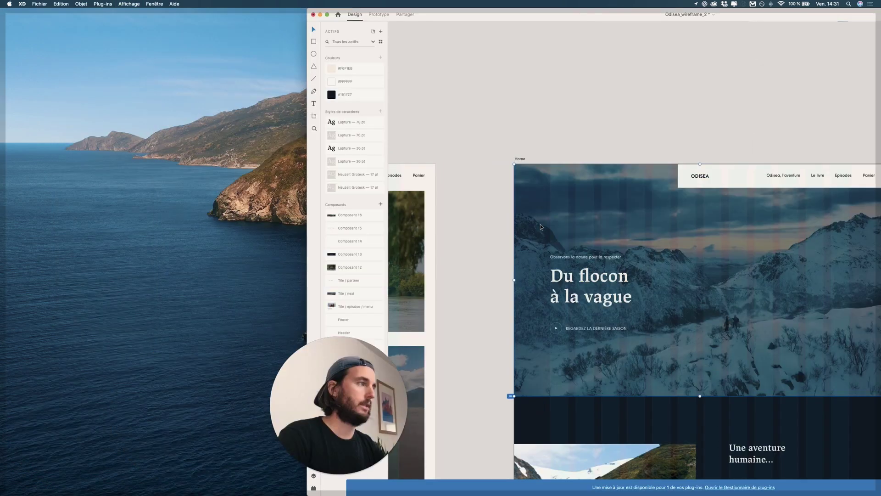
{"action": "key", "text": "F11"}
{"action": "key", "text": "Escape"}
Step: Cover the Home hero with a copy of the dark section's rectangle, moved to the artboard's upper edge and sized 1440 × 900
{"action": "left_click", "coordinate": [473, 179]}
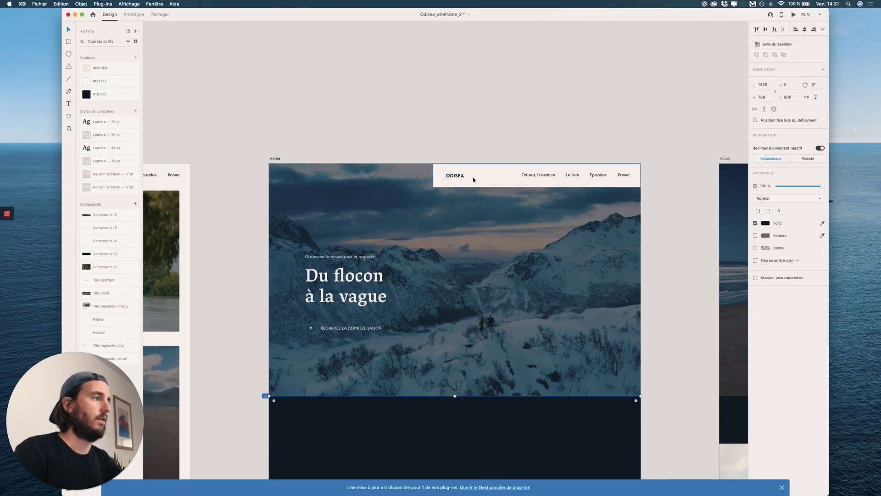
{"action": "left_click_drag", "start_coordinate": [467, 414], "coordinate": [469, 200]}
{"action": "left_click_drag", "start_coordinate": [454, 368], "coordinate": [454, 396]}
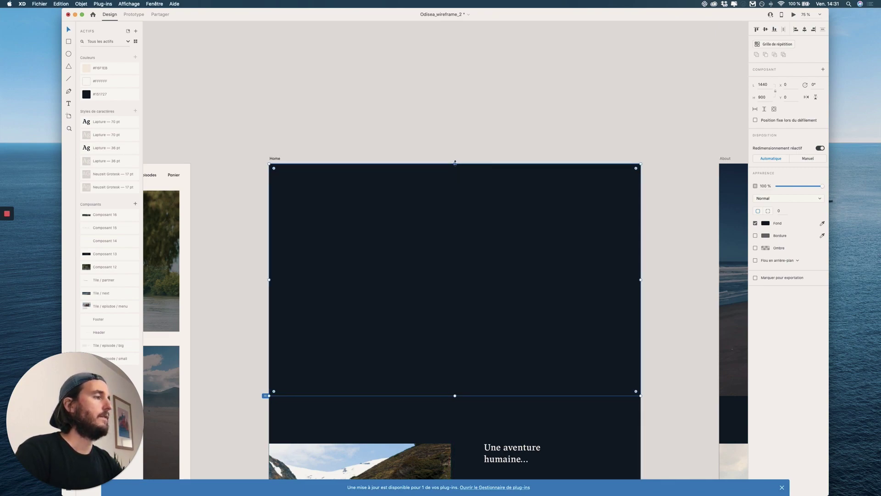
Step: Mimic the transition by collapsing and re-expanding the dark rectangle over the hero from its edges, and delete the rectangle
{"action": "left_click_drag", "start_coordinate": [455, 163], "coordinate": [447, 396]}
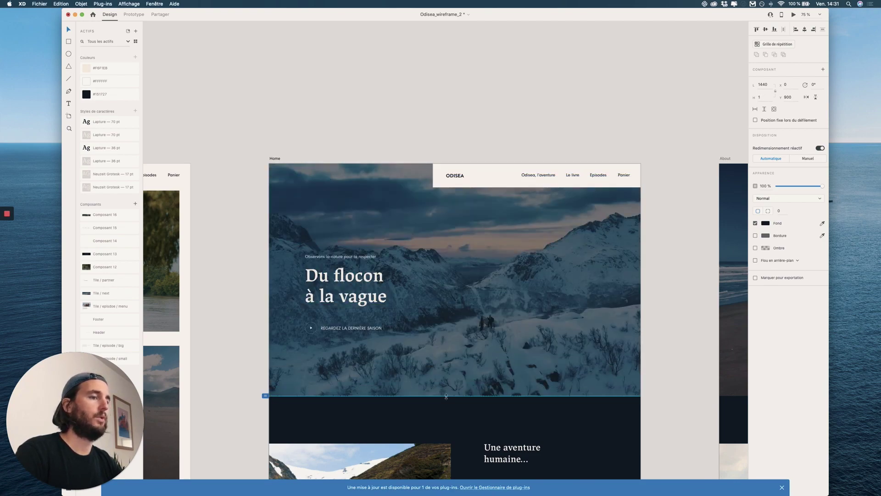
{"action": "left_click_drag", "start_coordinate": [447, 396], "coordinate": [451, 163]}
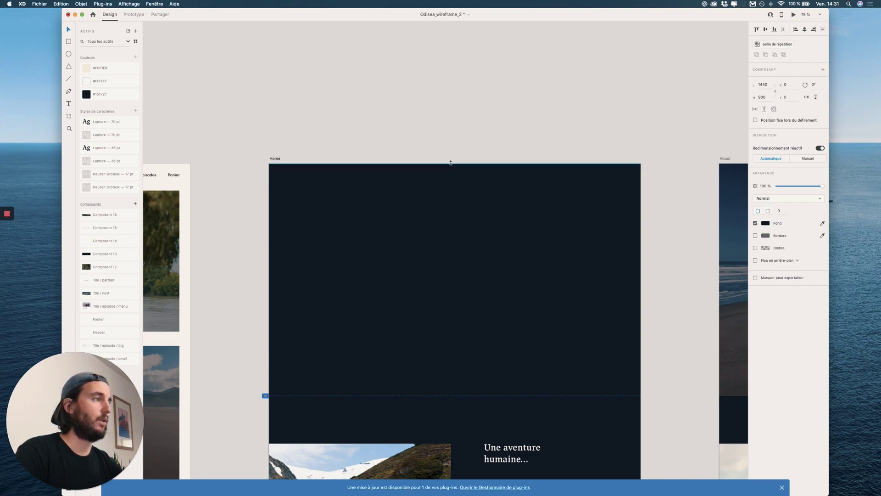
{"action": "left_click_drag", "start_coordinate": [451, 162], "coordinate": [429, 165]}
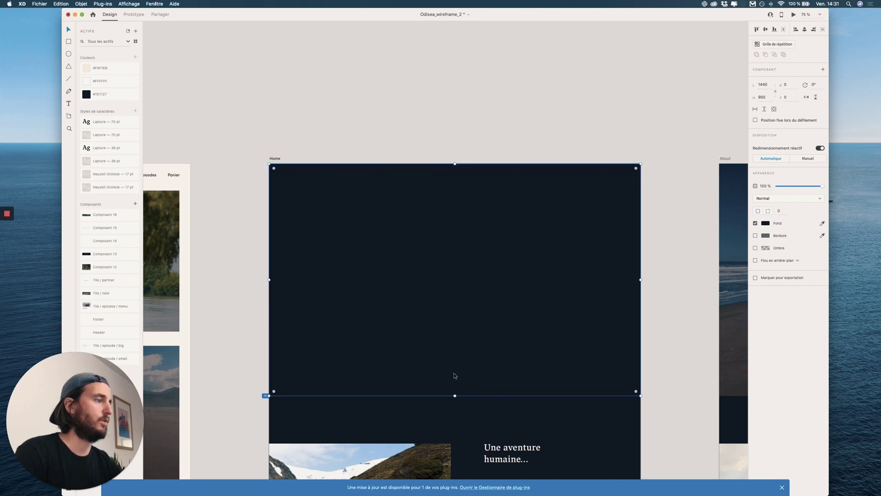
{"action": "left_click_drag", "start_coordinate": [455, 396], "coordinate": [437, 406]}
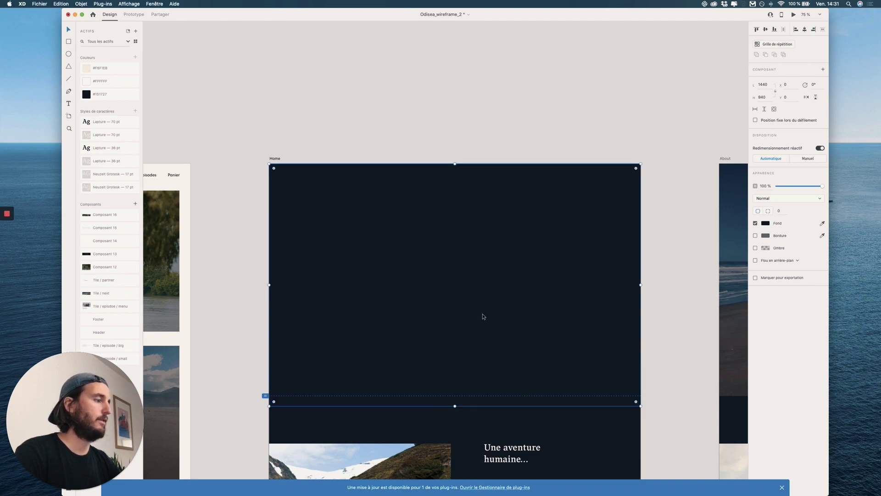
{"action": "key", "text": "Delete"}
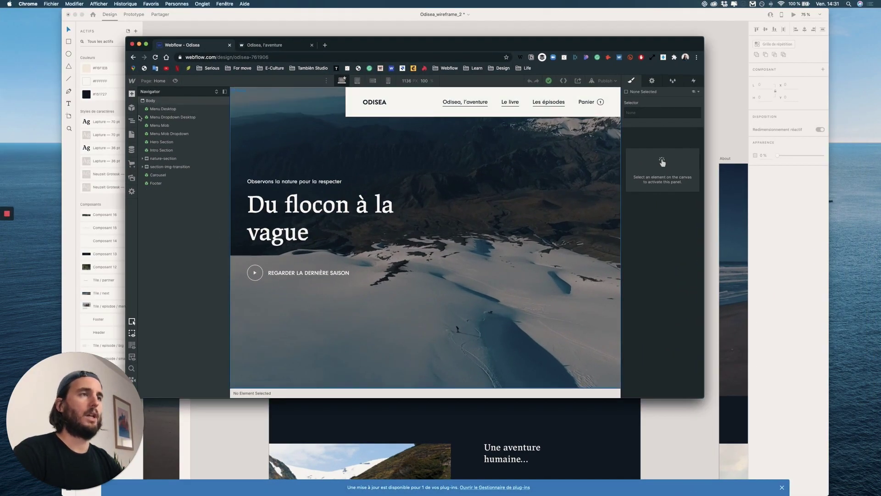
Step: In the Webflow project, add a div block as the first element in the Body and give it the class "transition"
{"action": "key", "text": "a"}
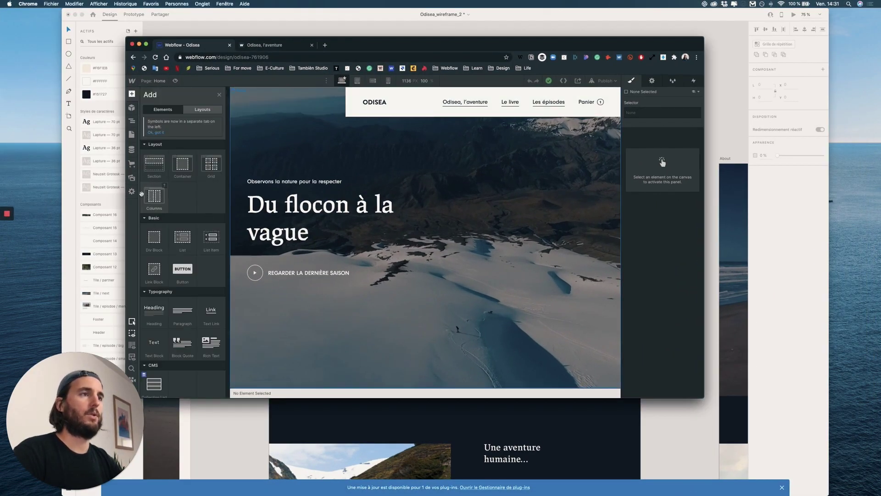
{"action": "left_click_drag", "start_coordinate": [154, 237], "coordinate": [181, 123]}
{"action": "left_click", "coordinate": [657, 112]}
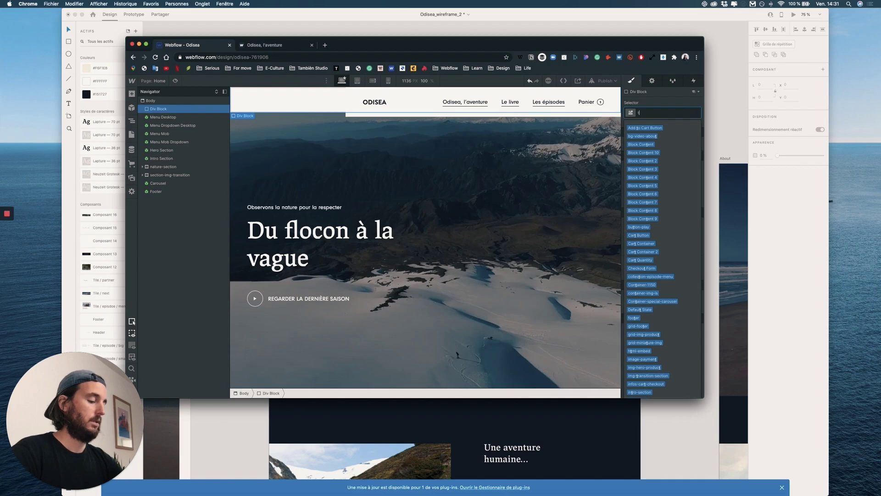
{"action": "type", "text": "tran"}
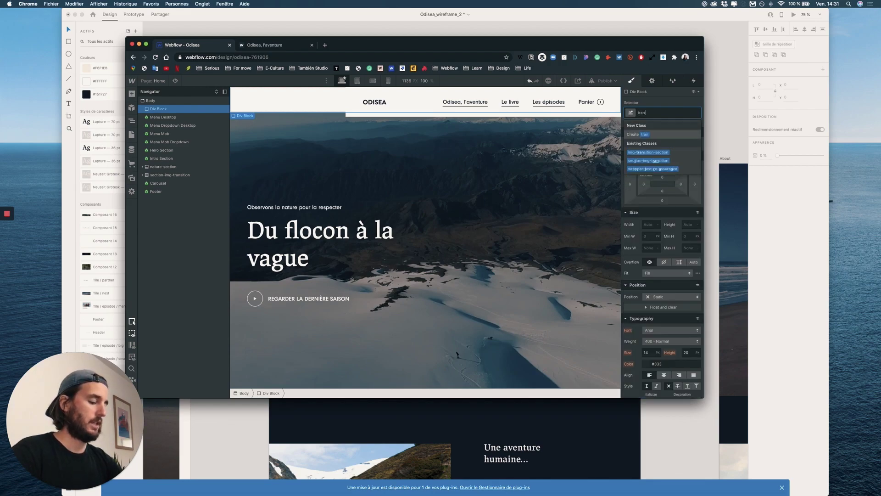
{"action": "type", "text": "sition"}
{"action": "key", "text": "Return"}
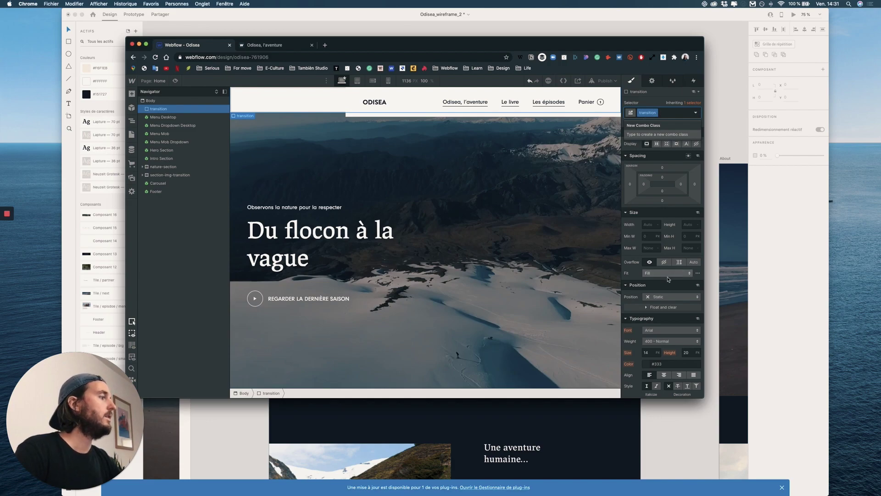
Step: Give the transition block a fixed full-screen position with 0% on all sides and a z-index of 2000, checking the desktop menu's position settings
{"action": "left_click", "coordinate": [674, 297]}
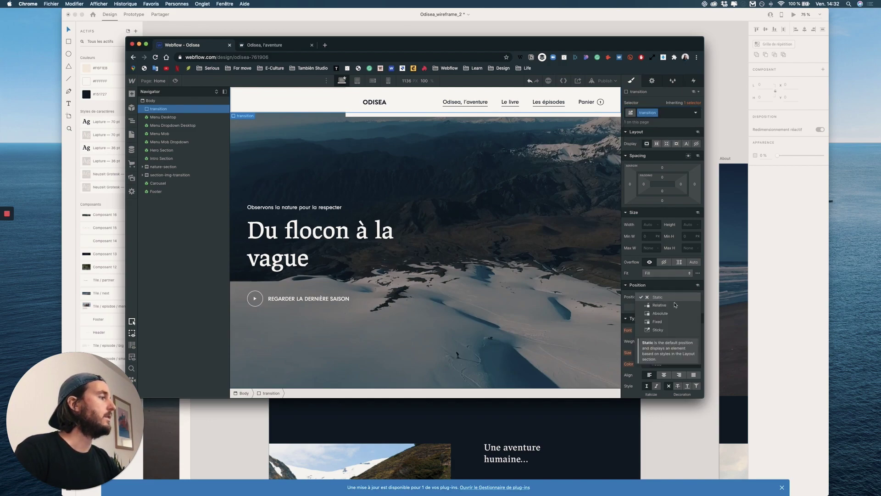
{"action": "left_click", "coordinate": [658, 322]}
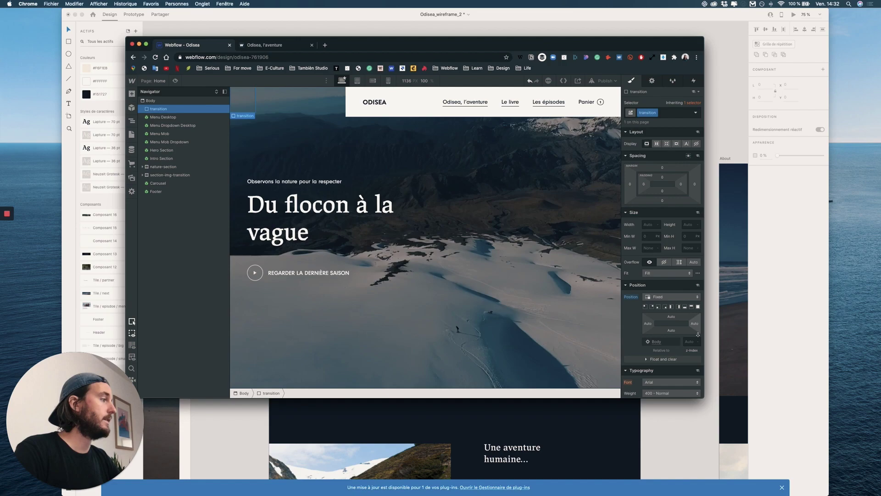
{"action": "left_click", "coordinate": [698, 307]}
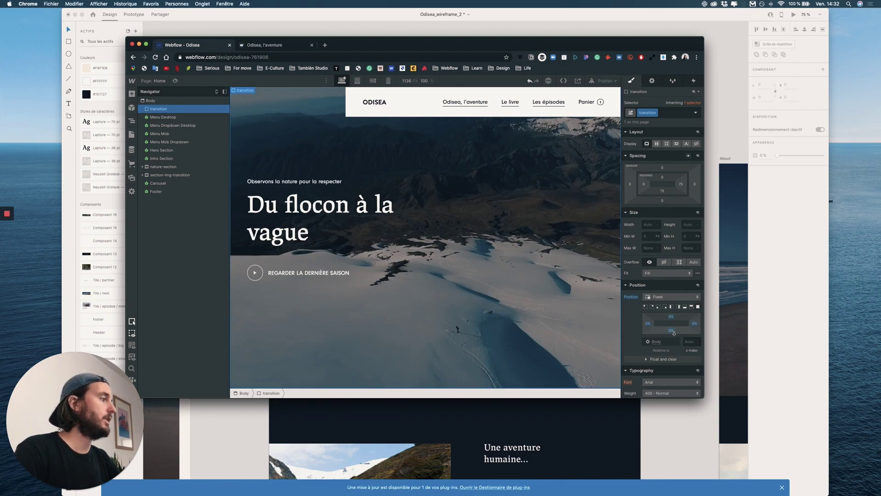
{"action": "left_click", "coordinate": [688, 340]}
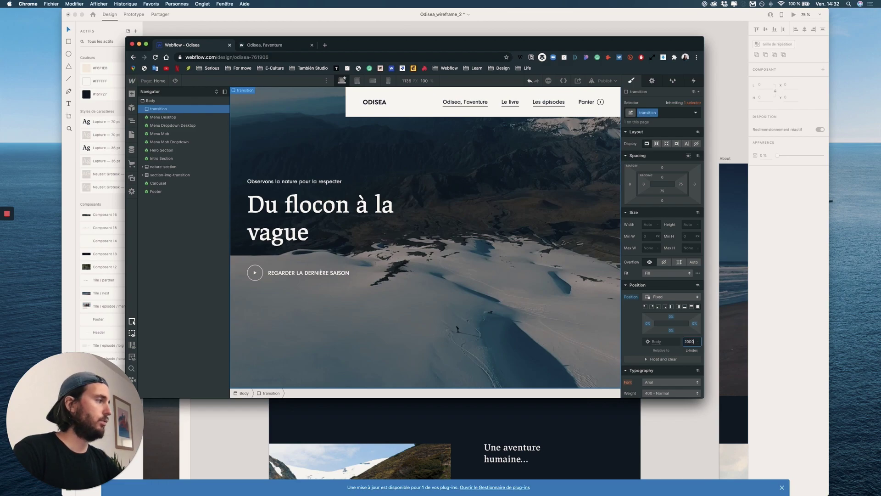
{"action": "double_click", "coordinate": [163, 117]}
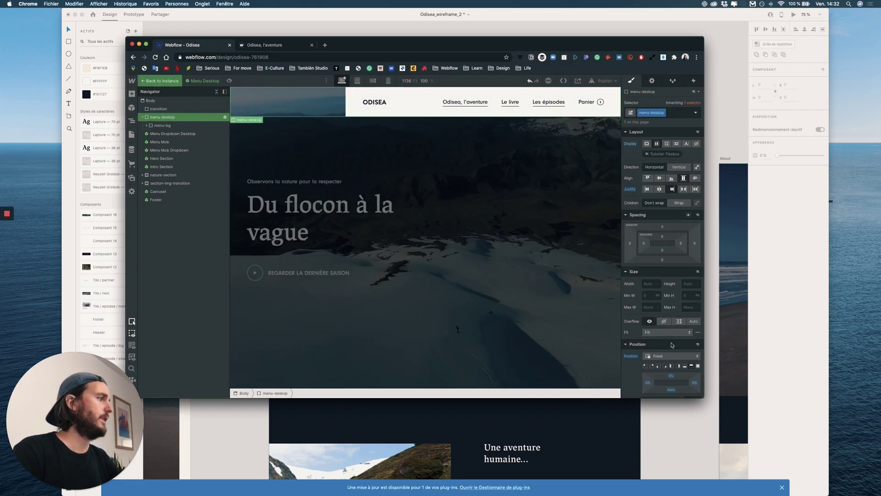
{"action": "left_click", "coordinate": [170, 109]}
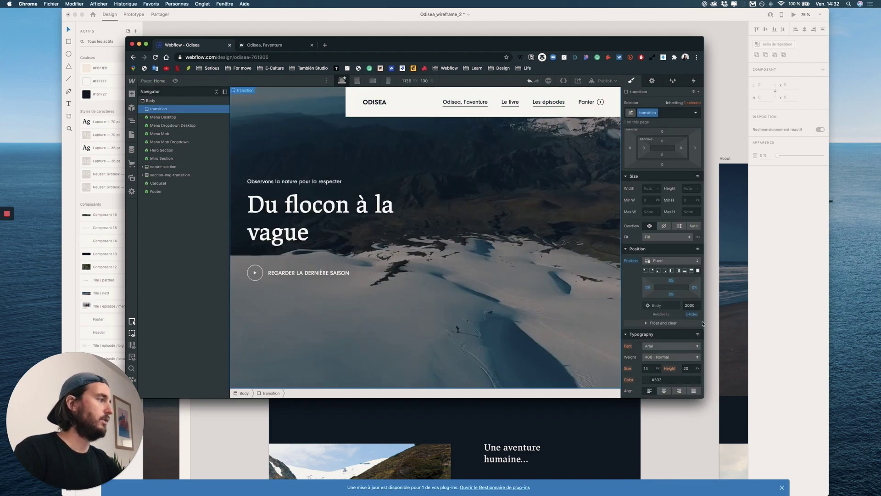
Step: Set the transition block's background color to the Bleu swatch (#151727)
{"action": "scroll", "coordinate": [687, 367], "scroll_direction": "down", "scroll_amount": 5}
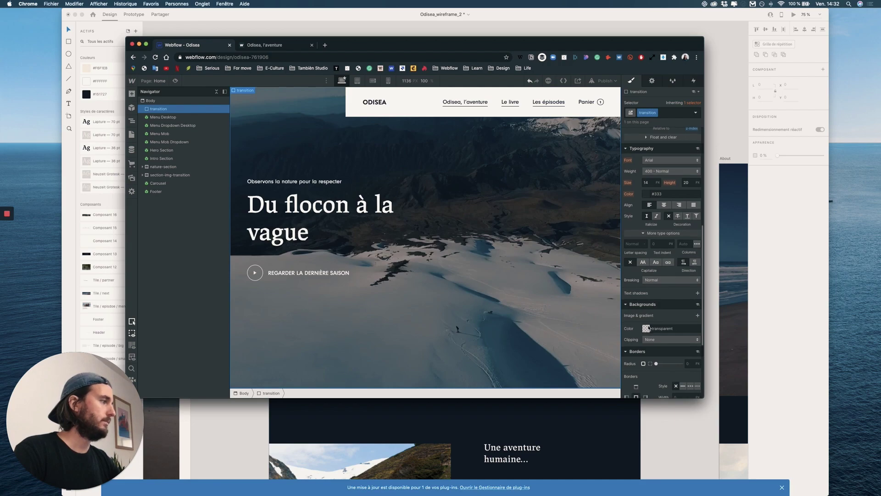
{"action": "left_click", "coordinate": [647, 329]}
{"action": "left_click", "coordinate": [659, 315]}
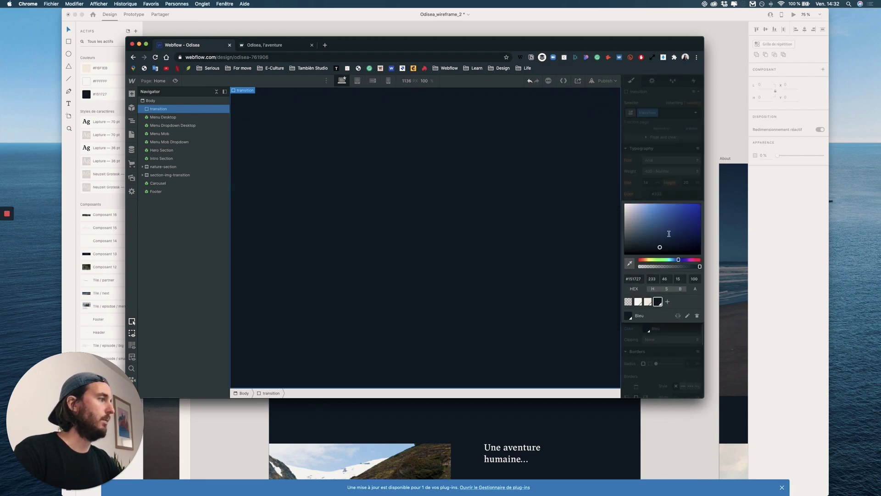
{"action": "left_click", "coordinate": [661, 162]}
Step: Set the transition block's transform origin and children perspective origin to top center (50% left, 0% top)
{"action": "scroll", "coordinate": [656, 317], "scroll_direction": "down", "scroll_amount": 2}
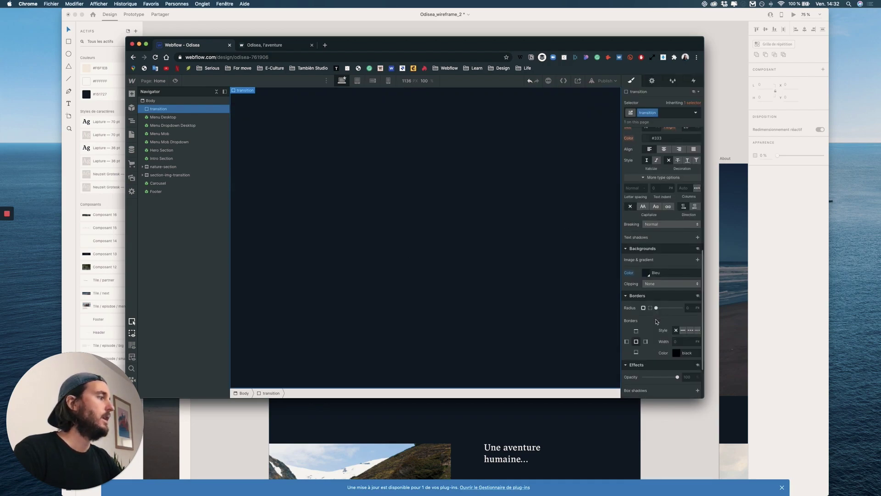
{"action": "scroll", "coordinate": [667, 322], "scroll_direction": "down", "scroll_amount": 2}
{"action": "left_click", "coordinate": [690, 340]}
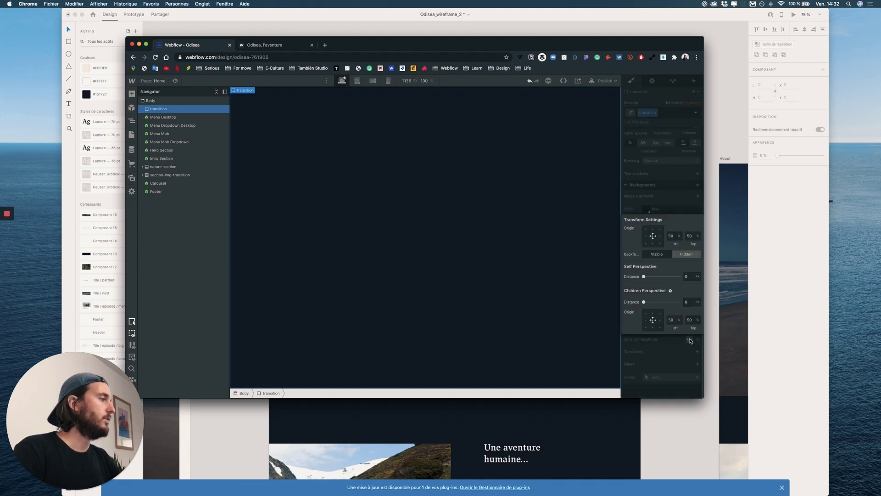
{"action": "left_click", "coordinate": [653, 313]}
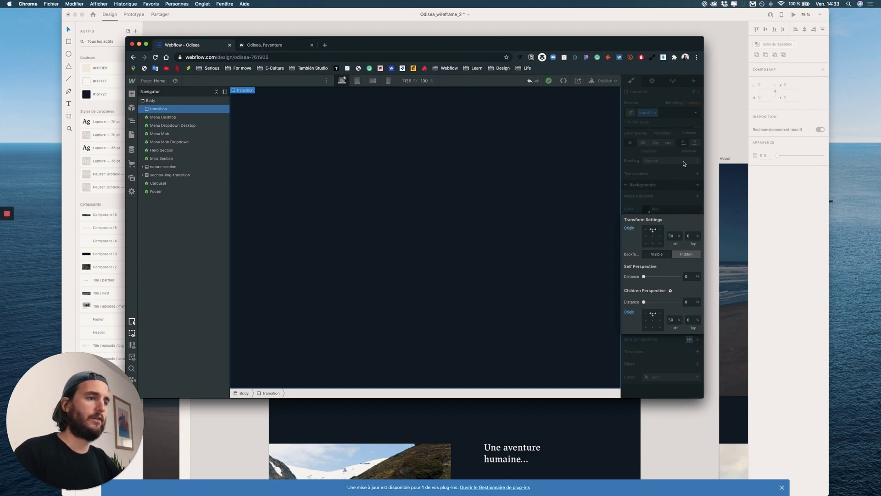
{"action": "left_click", "coordinate": [667, 160]}
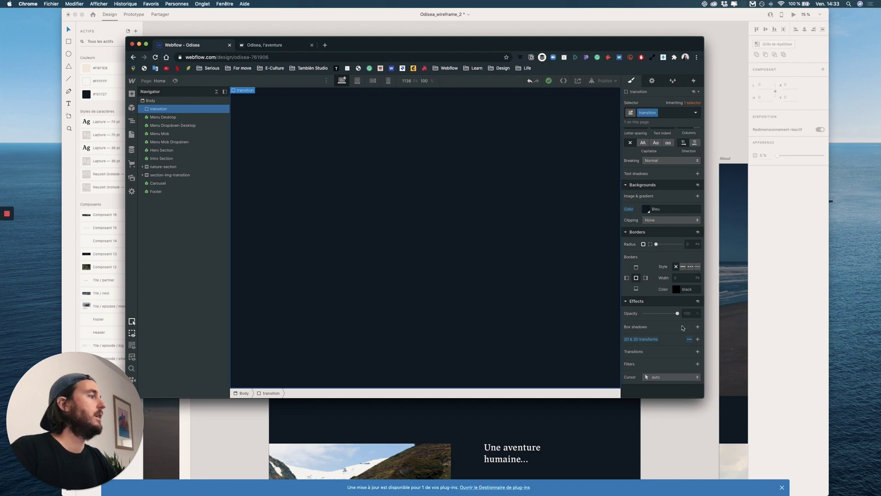
Step: Try scaling the transition block vertically to 0 and back to 1, and remove the trial scale transform
{"action": "left_click", "coordinate": [658, 338]}
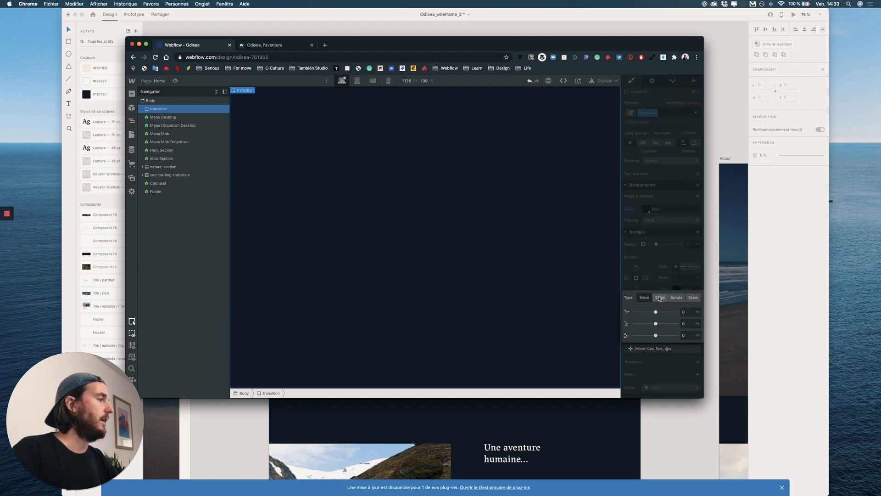
{"action": "left_click", "coordinate": [660, 298]}
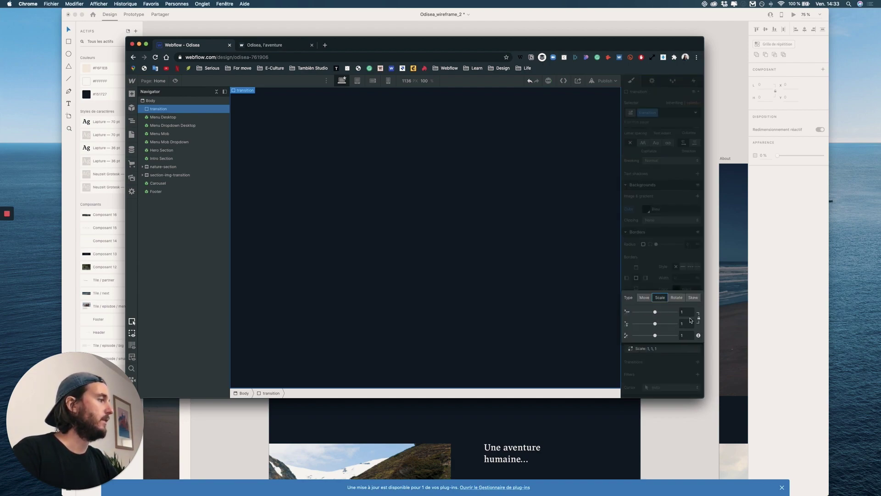
{"action": "left_click", "coordinate": [699, 319]}
{"action": "left_click_drag", "start_coordinate": [657, 324], "coordinate": [627, 318]}
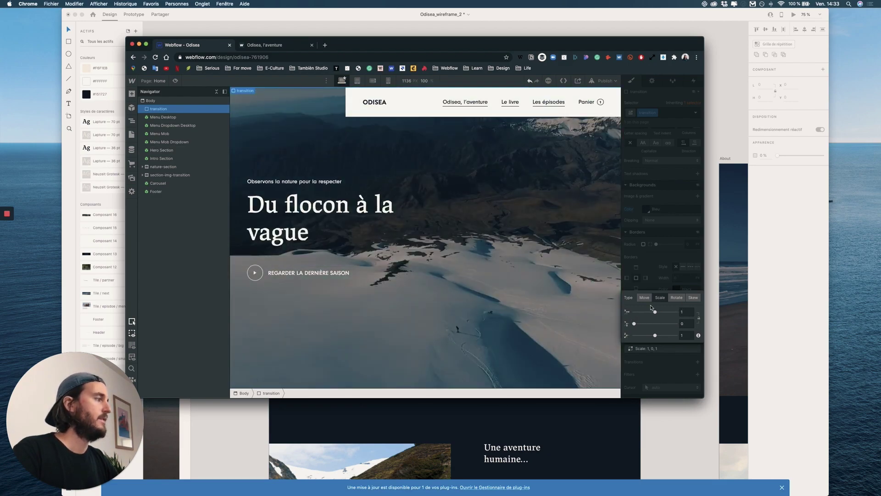
{"action": "mouse_move", "coordinate": [635, 323]}
{"action": "left_mouse_down"}
{"action": "mouse_move", "coordinate": [655, 323]}
{"action": "mouse_move", "coordinate": [629, 323]}
{"action": "left_mouse_up"}
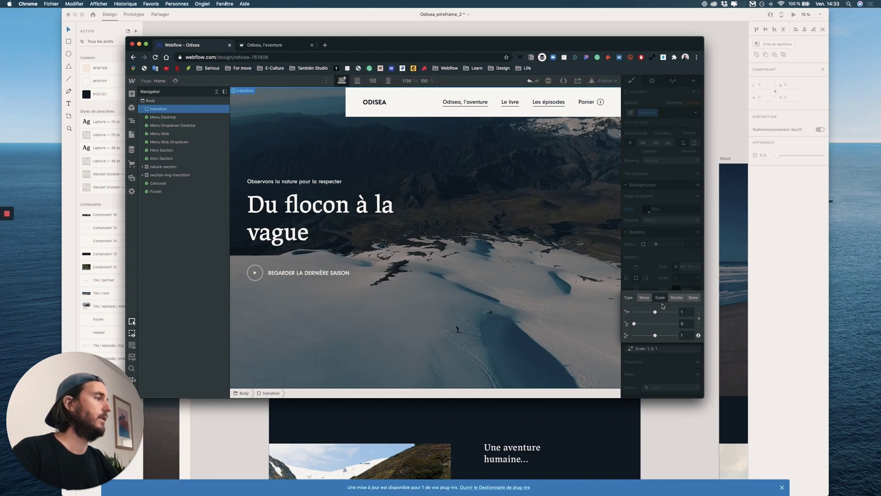
{"action": "left_click_drag", "start_coordinate": [635, 323], "coordinate": [658, 324]}
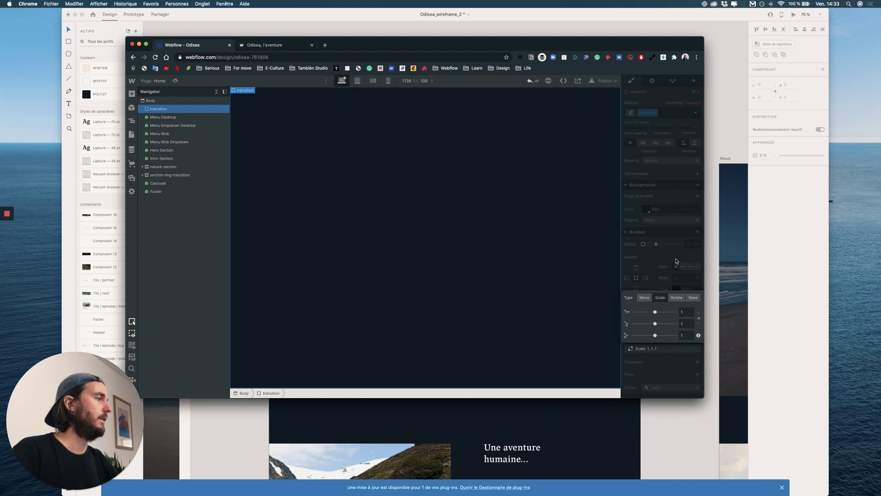
{"action": "left_click", "coordinate": [505, 275]}
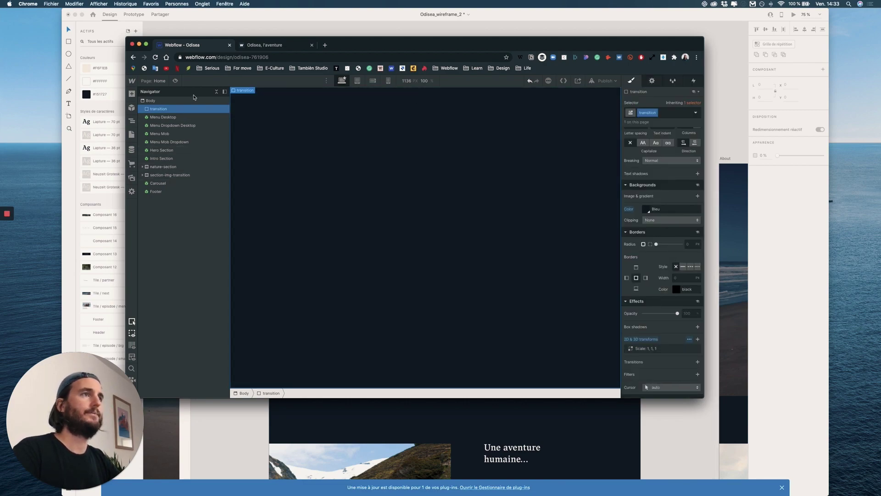
{"action": "left_click", "coordinate": [698, 349]}
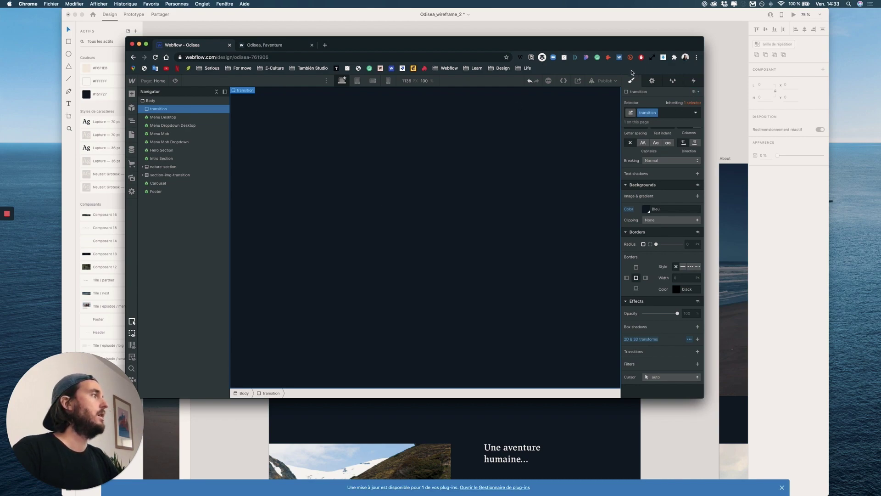
Step: Set the transition block's display to None
{"action": "left_click", "coordinate": [694, 81]}
{"action": "left_click", "coordinate": [632, 81]}
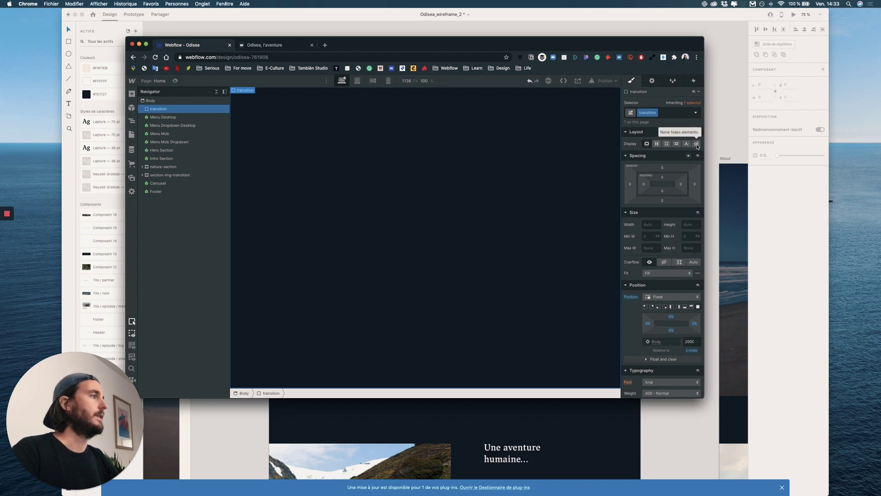
{"action": "left_click", "coordinate": [697, 144]}
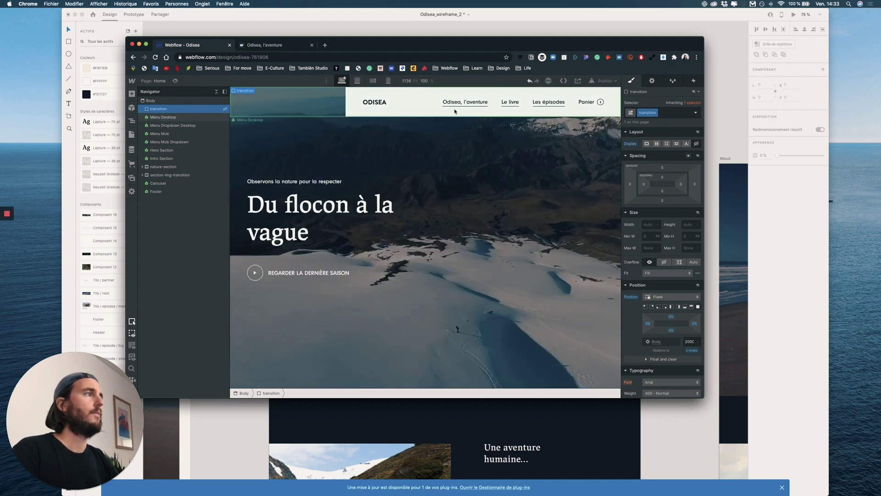
Step: Inside the Menu Desktop symbol, add a mouse click (tap) trigger to wrapper-logo and apply it to the whole class
{"action": "left_click", "coordinate": [383, 105]}
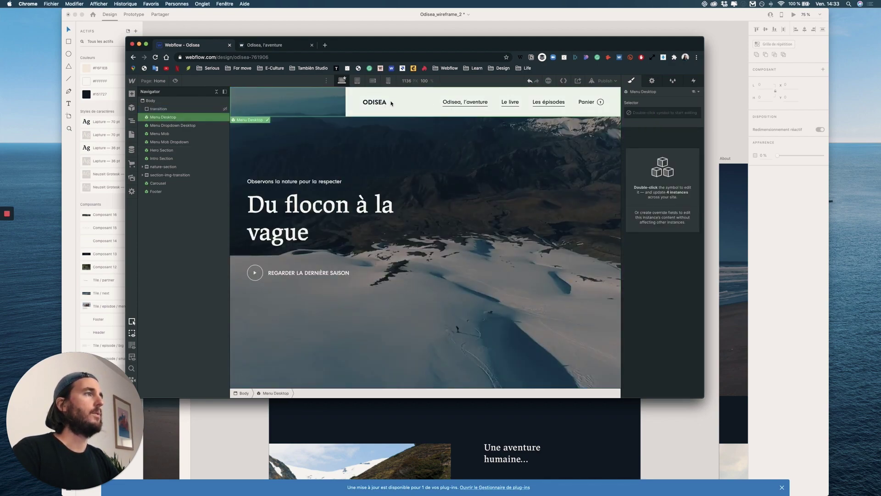
{"action": "double_click", "coordinate": [392, 103]}
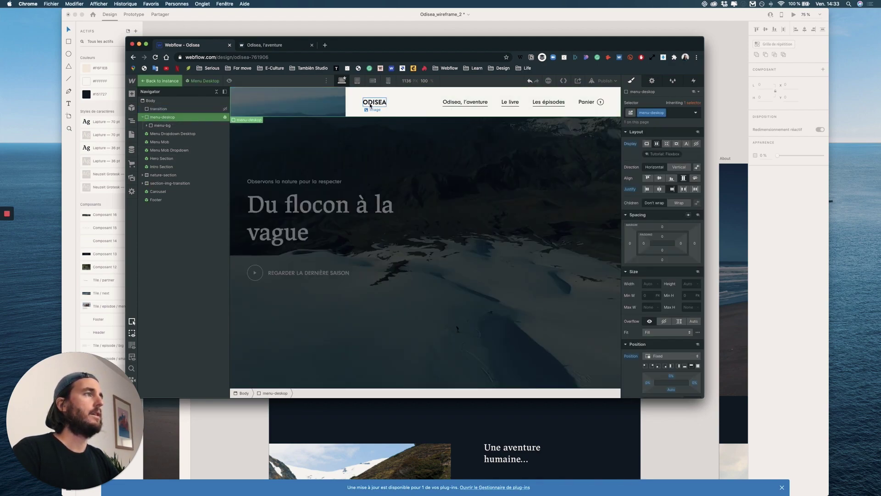
{"action": "left_click", "coordinate": [178, 126]}
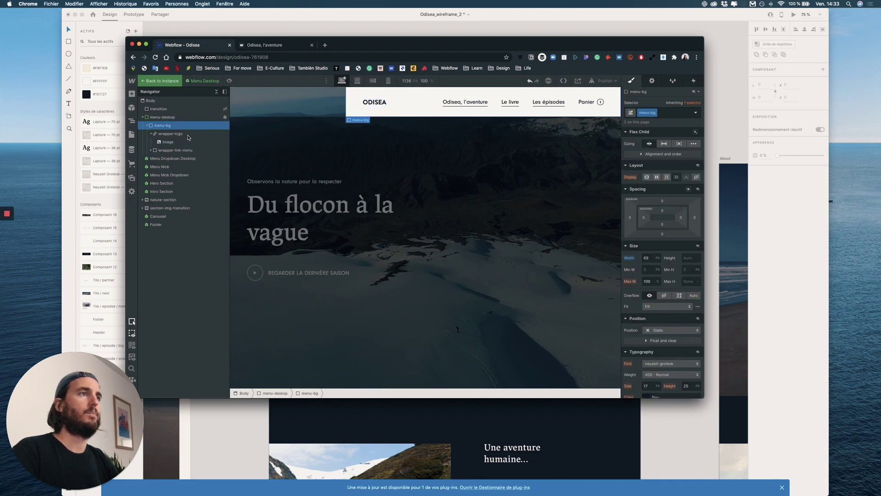
{"action": "left_click", "coordinate": [186, 134]}
{"action": "left_click", "coordinate": [693, 80]}
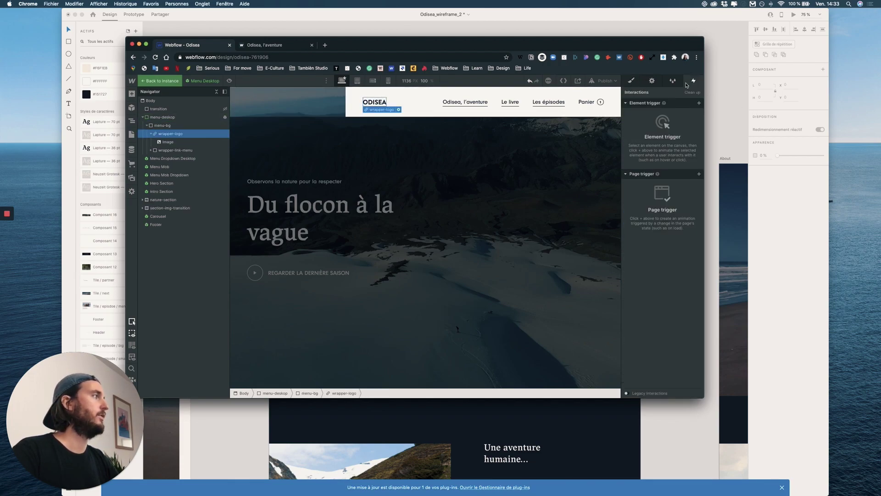
{"action": "left_click", "coordinate": [699, 104]}
{"action": "left_click", "coordinate": [662, 119]}
{"action": "left_click", "coordinate": [680, 229]}
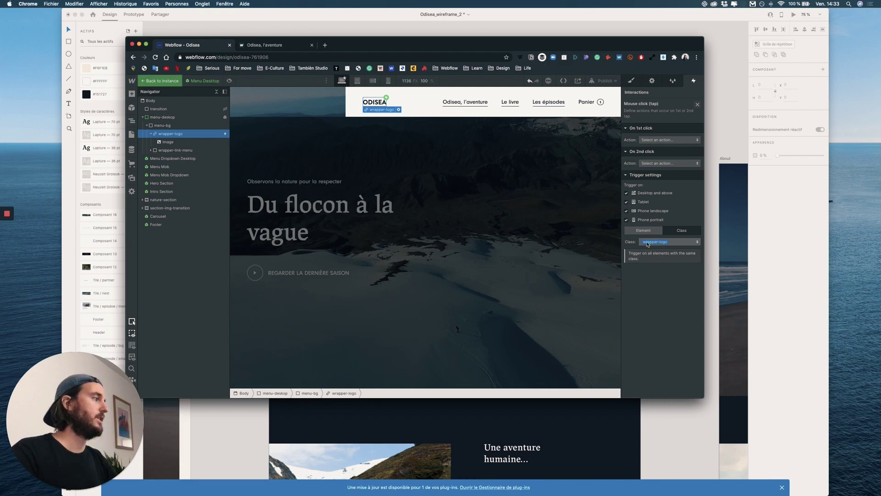
Step: Make the first click start a new timed animation named "transition-page"
{"action": "left_click", "coordinate": [668, 139]}
{"action": "left_click", "coordinate": [664, 151]}
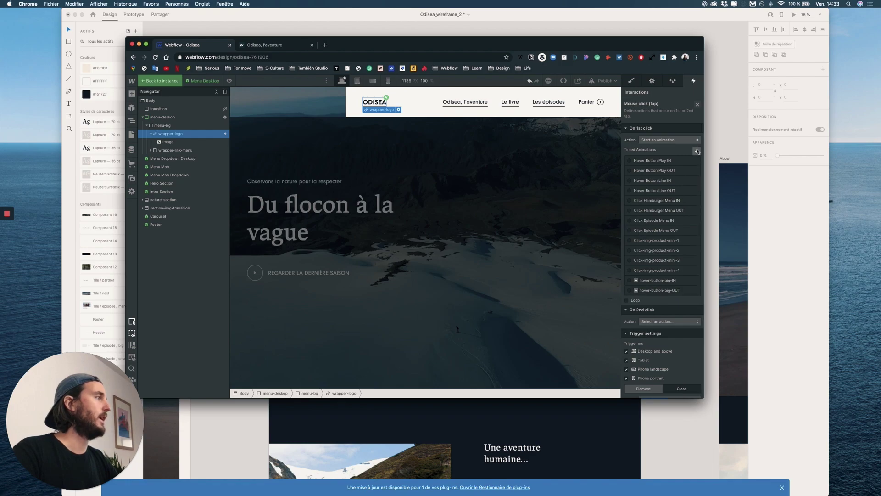
{"action": "left_click", "coordinate": [696, 151]}
{"action": "type", "text": "transition-page"}
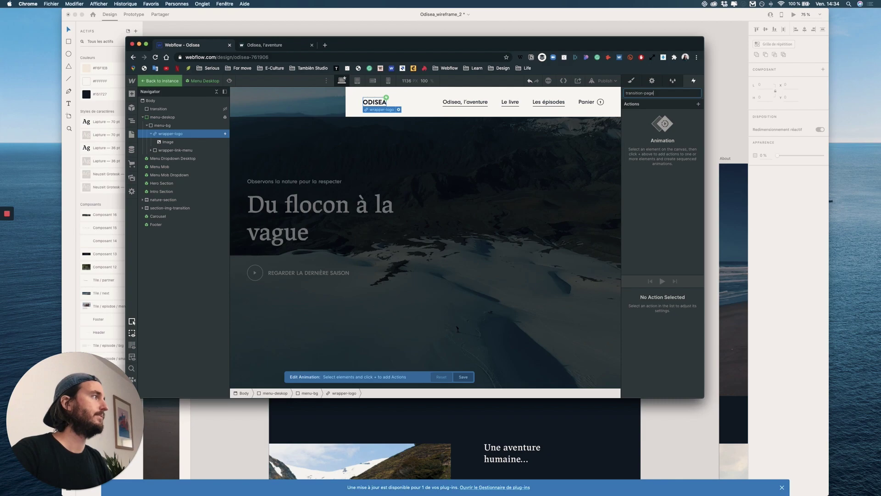
{"action": "key", "text": "Return"}
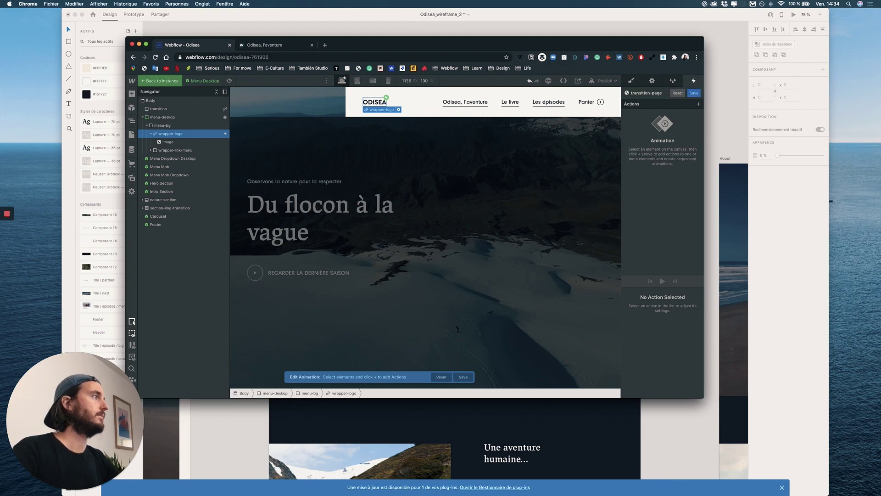
Step: Add a Hide/Show action on wrapper-logo, set it as initial state and choose Flex as its display
{"action": "left_click", "coordinate": [698, 104]}
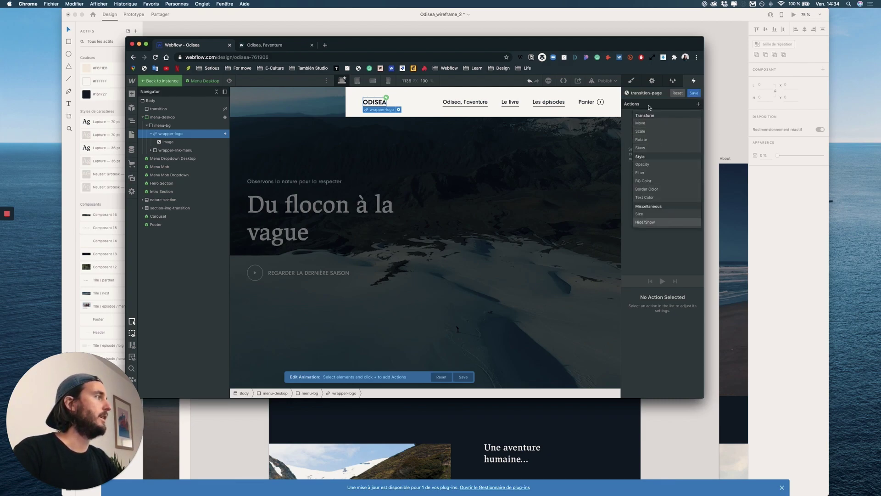
{"action": "left_click", "coordinate": [666, 223]}
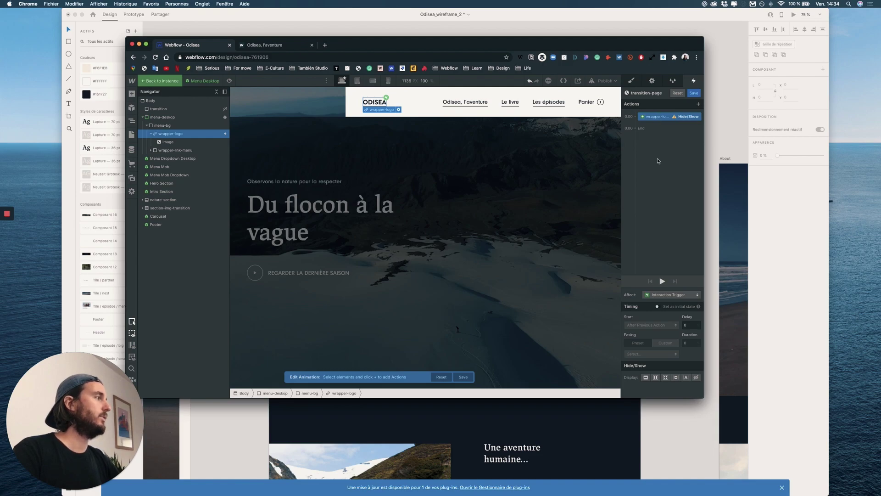
{"action": "left_click", "coordinate": [696, 377]}
{"action": "left_click", "coordinate": [658, 306]}
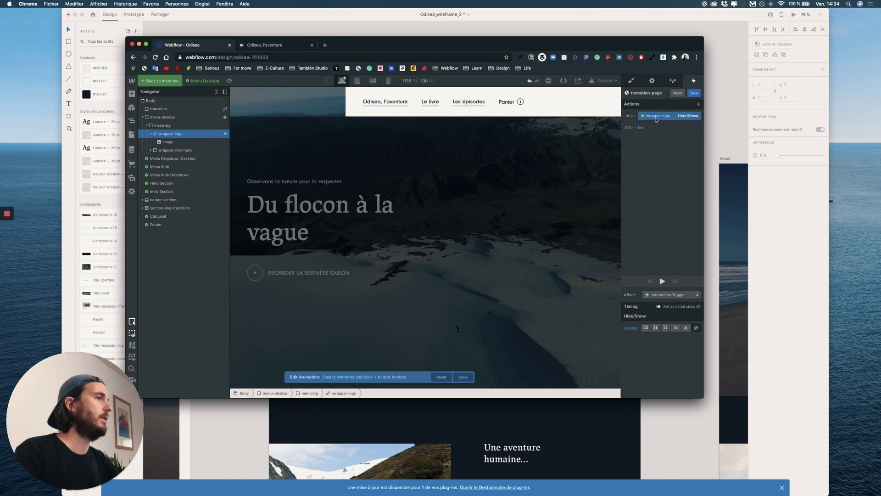
{"action": "left_click", "coordinate": [655, 327]}
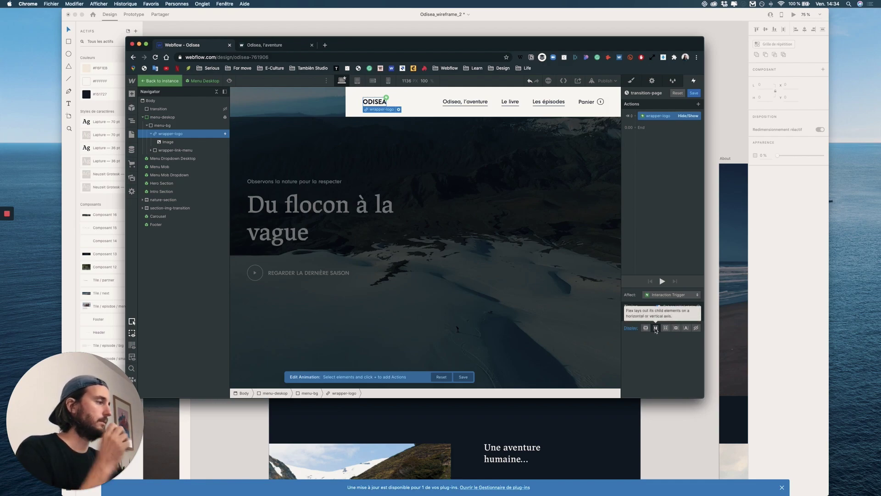
{"action": "left_click", "coordinate": [656, 328]}
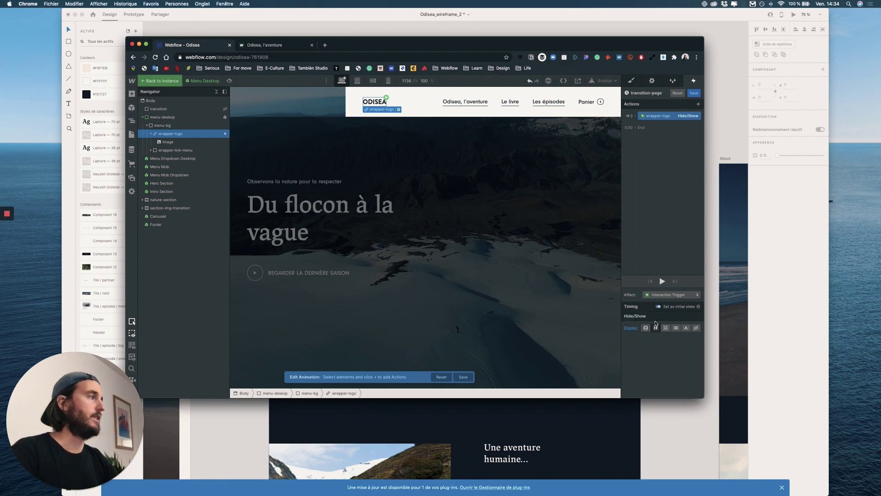
Step: Add a Scale action to the initial state and set its Y scale to 0
{"action": "left_click", "coordinate": [699, 105]}
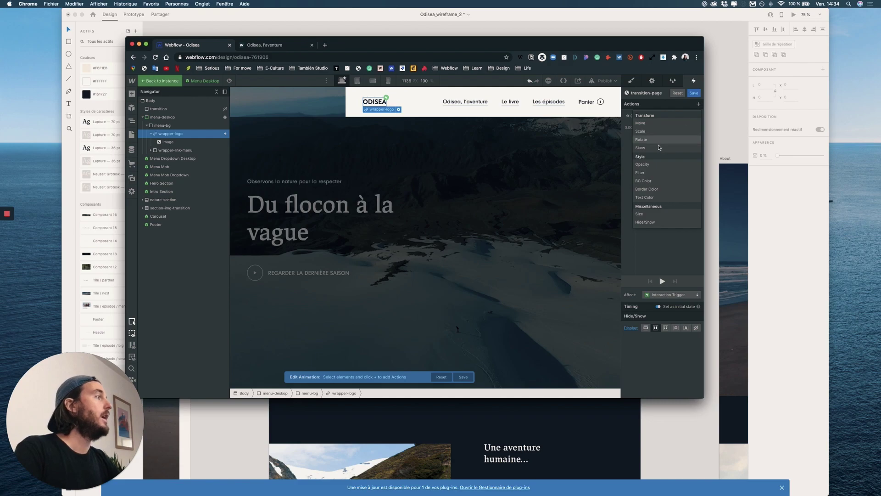
{"action": "left_click", "coordinate": [675, 131]}
{"action": "left_click_drag", "start_coordinate": [674, 131], "coordinate": [673, 120]}
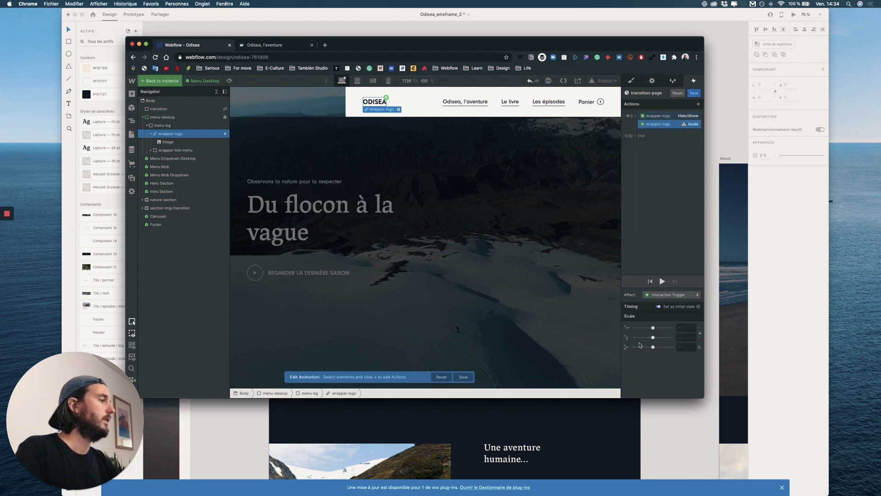
{"action": "left_click", "coordinate": [633, 337]}
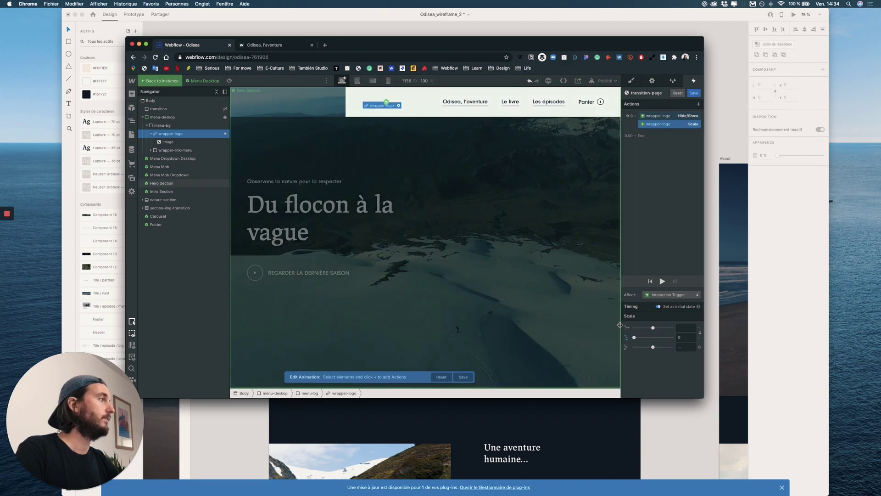
Step: Create a timed Scale action by duplicating the initial actions without keeping the Hide/Show copy, and set its Y scale to 100
{"action": "left_click", "coordinate": [659, 117], "text": "shift"}
{"action": "right_click", "coordinate": [659, 118]}
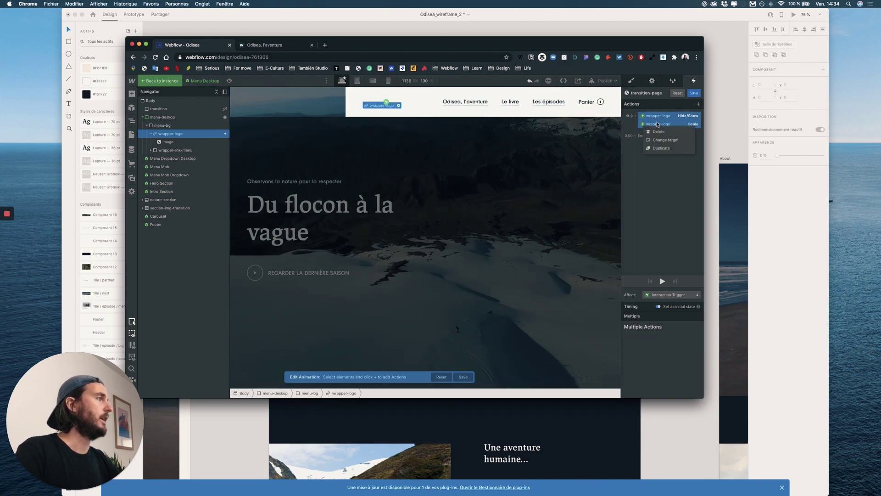
{"action": "left_click", "coordinate": [663, 148]}
{"action": "left_click", "coordinate": [665, 144]}
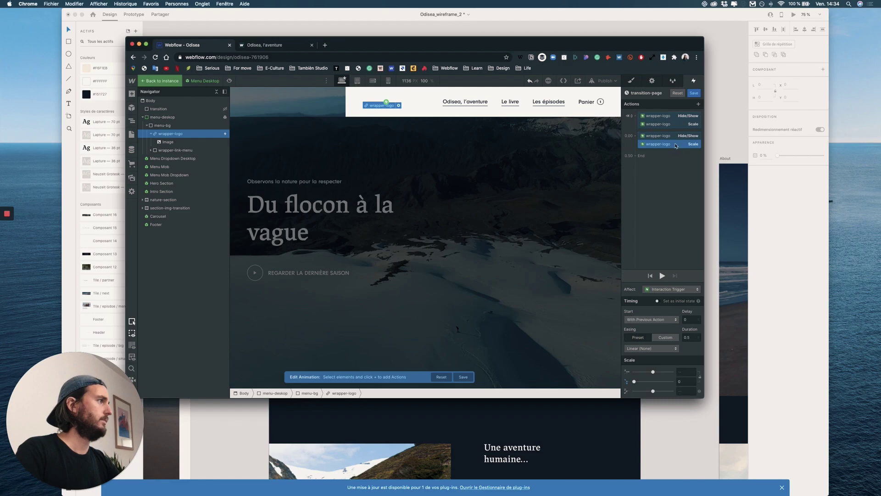
{"action": "left_click", "coordinate": [667, 137]}
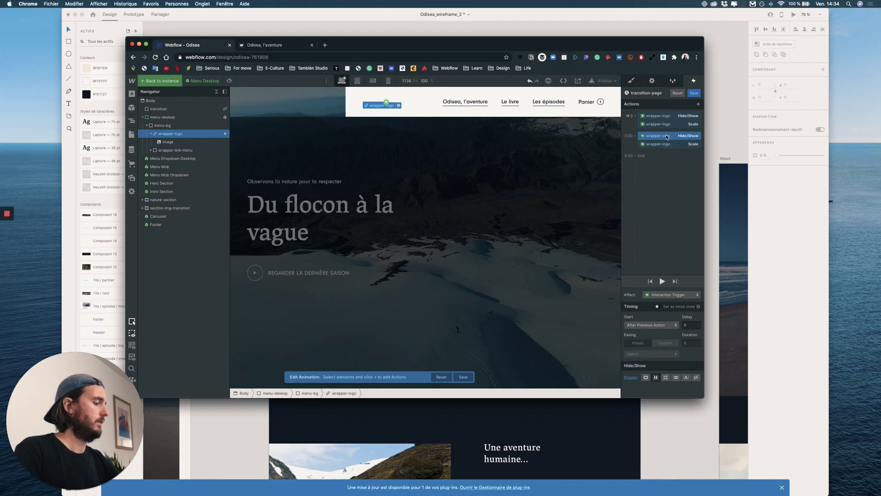
{"action": "key", "text": "Delete"}
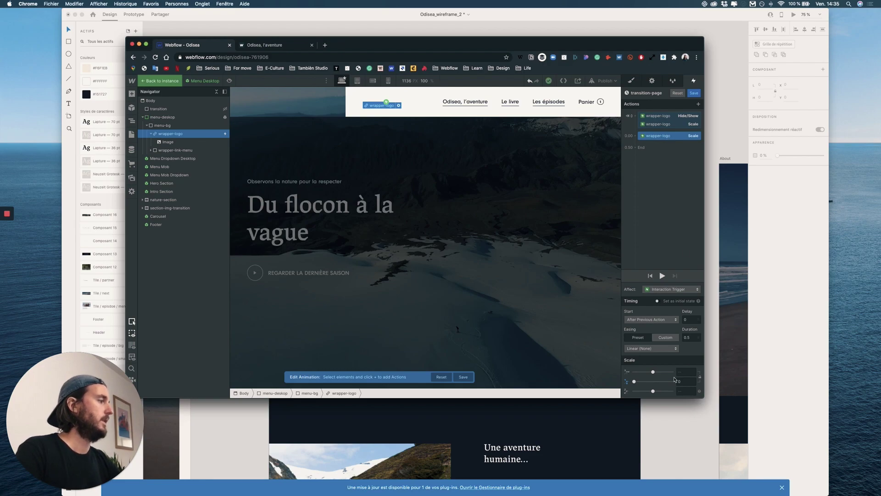
{"action": "left_click", "coordinate": [684, 381]}
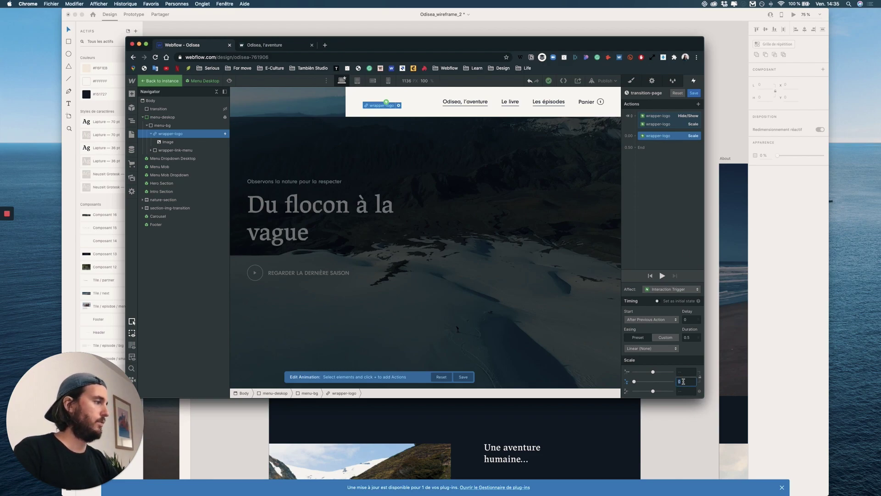
{"action": "type", "text": "100"}
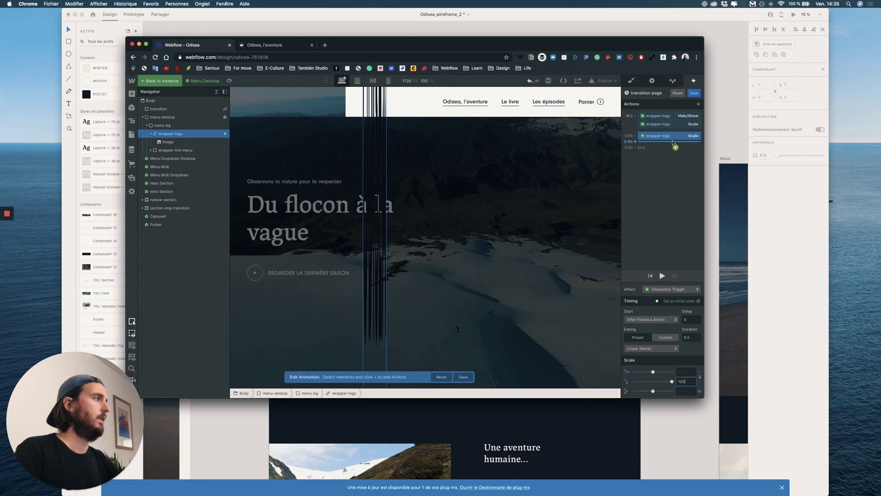
Step: Change the target of all three animation actions to the transition block and select the timed Scale action
{"action": "left_click", "coordinate": [663, 124], "text": "shift"}
{"action": "right_click", "coordinate": [662, 124]}
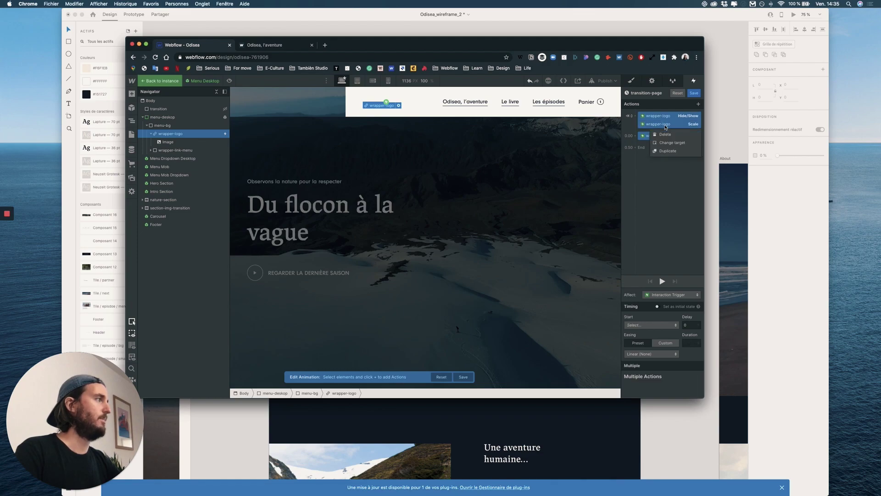
{"action": "left_click", "coordinate": [670, 152]}
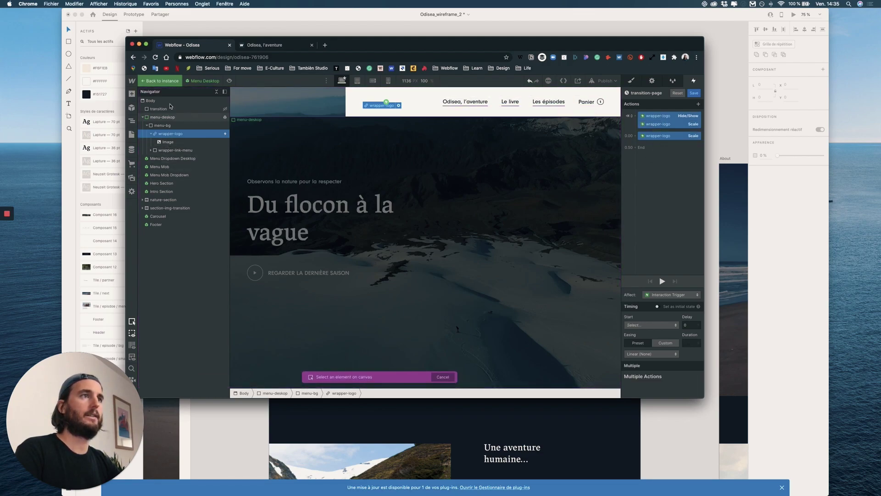
{"action": "left_click", "coordinate": [161, 109]}
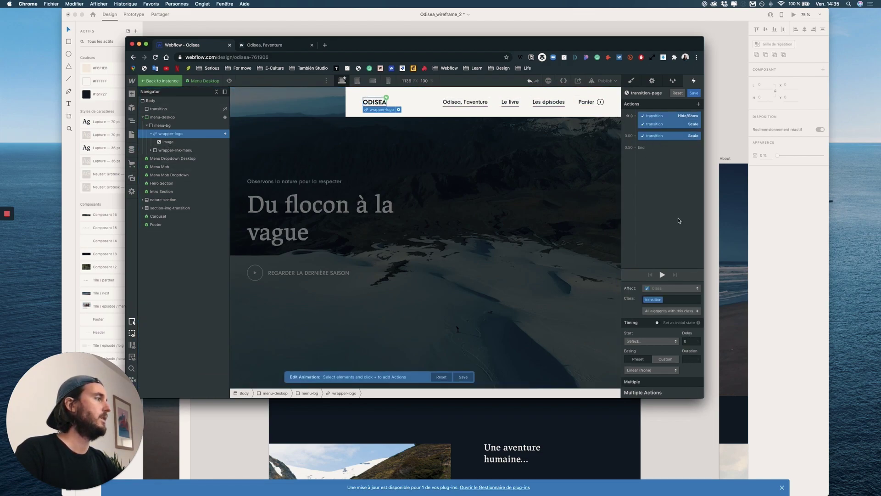
{"action": "left_click", "coordinate": [655, 135]}
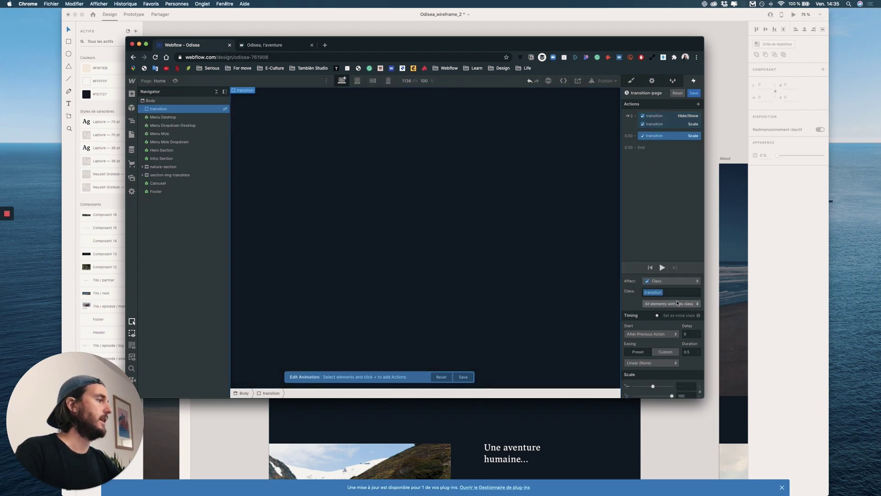
Step: Try limiting the timed Scale action to only children with the transition class, and restore its scope to all elements with this class
{"action": "left_click", "coordinate": [671, 303]}
{"action": "left_click", "coordinate": [672, 288]}
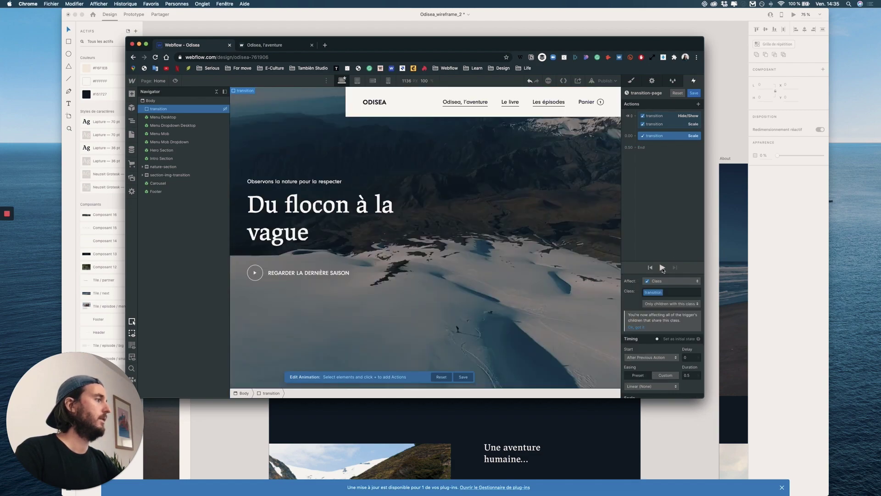
{"action": "left_click", "coordinate": [672, 304]}
{"action": "left_click", "coordinate": [665, 279]}
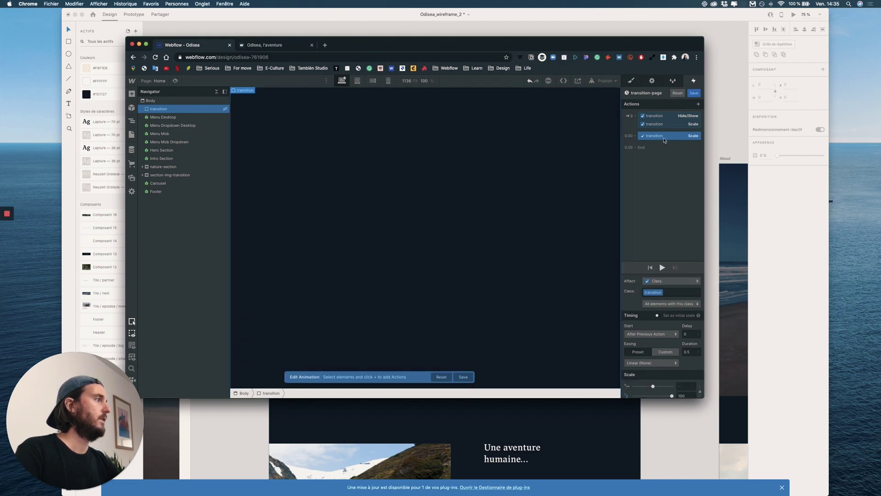
Step: Set the Y scale of the timed Scale action to 1 and play the animation
{"action": "scroll", "coordinate": [684, 389], "scroll_direction": "down", "scroll_amount": 1}
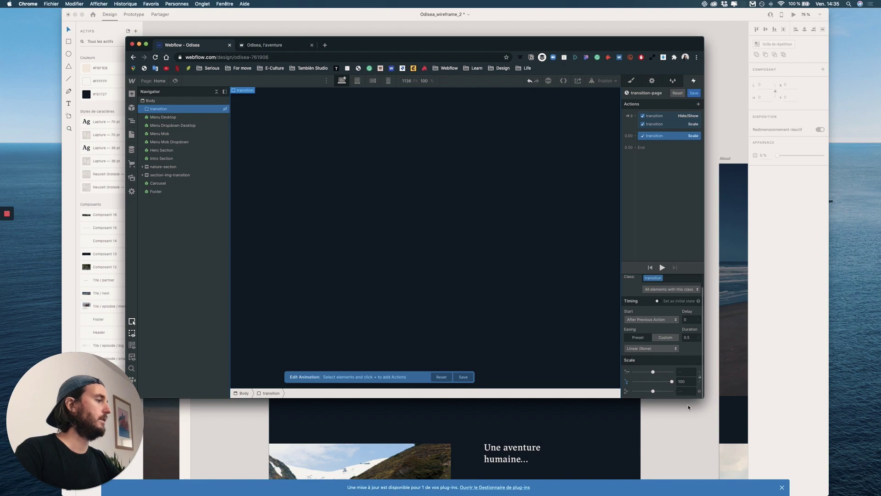
{"action": "left_click", "coordinate": [658, 125]}
{"action": "left_click_drag", "start_coordinate": [656, 136], "coordinate": [659, 132]}
{"action": "left_click", "coordinate": [686, 382]}
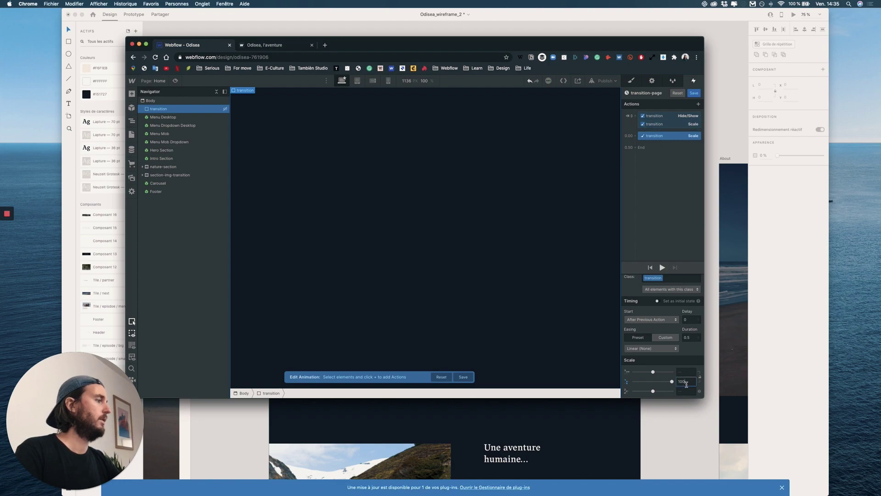
{"action": "type", "text": "1"}
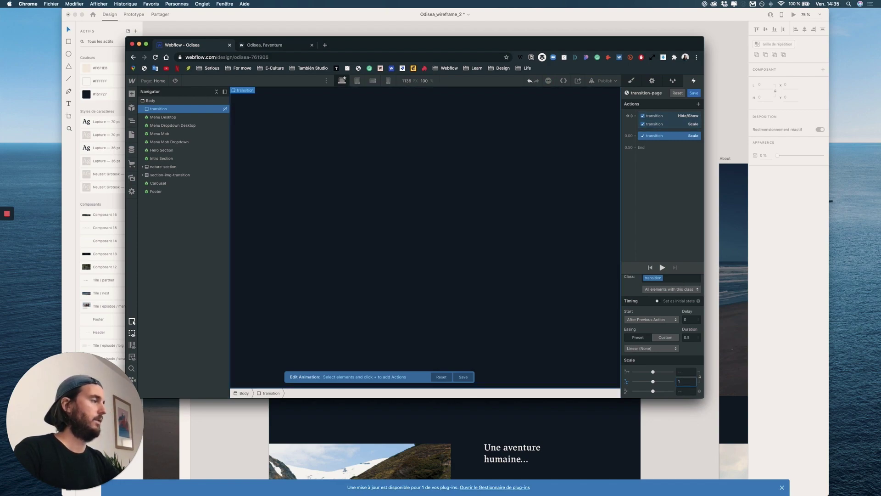
{"action": "left_click", "coordinate": [667, 125]}
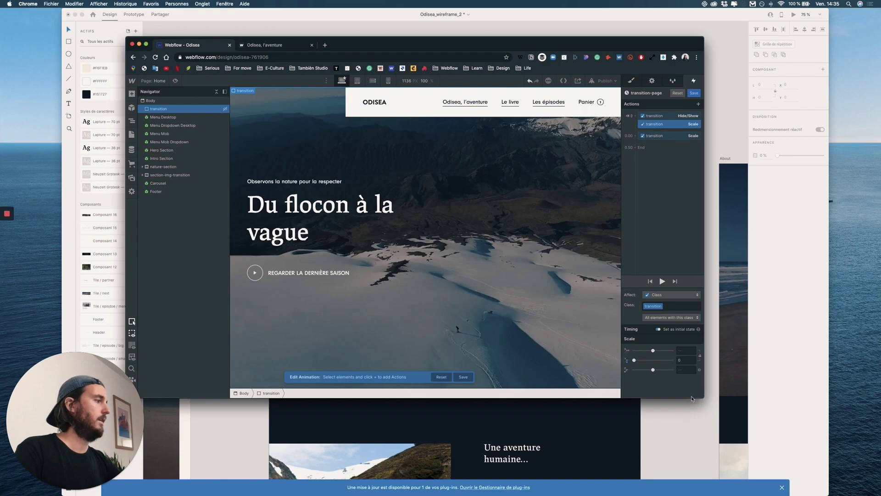
{"action": "left_click", "coordinate": [663, 281]}
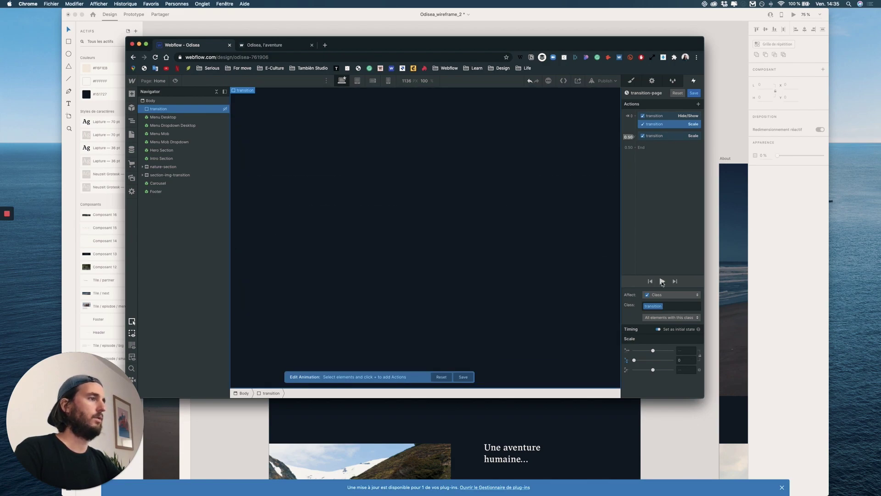
{"action": "left_click", "coordinate": [663, 282]}
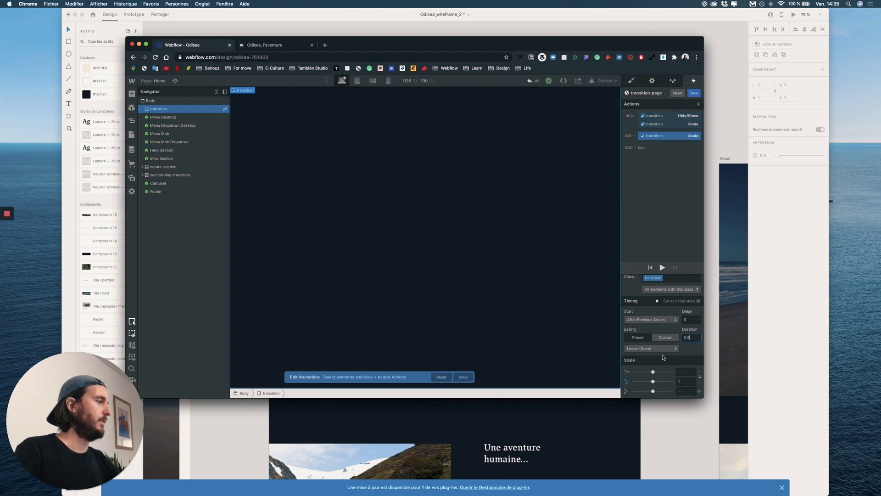
Step: Set the timed Scale action's easing to Out Quad and save the transition-page animation
{"action": "left_click", "coordinate": [664, 349]}
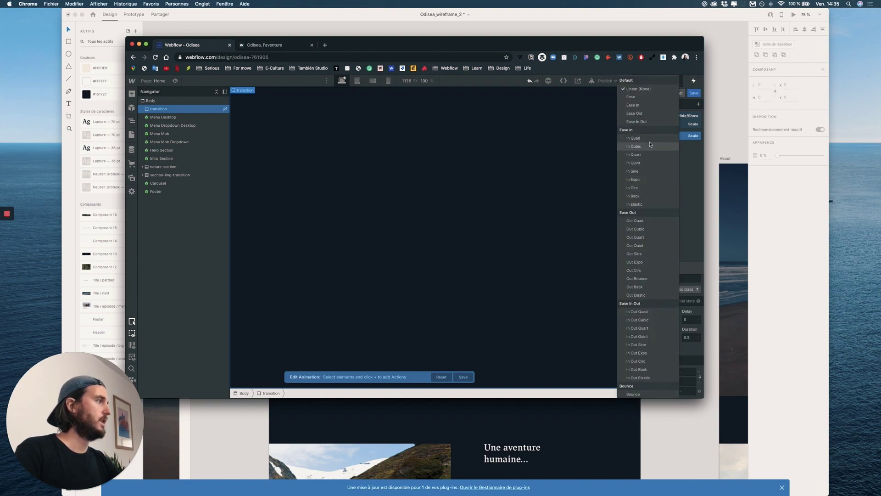
{"action": "left_click", "coordinate": [647, 224]}
{"action": "left_click", "coordinate": [662, 268]}
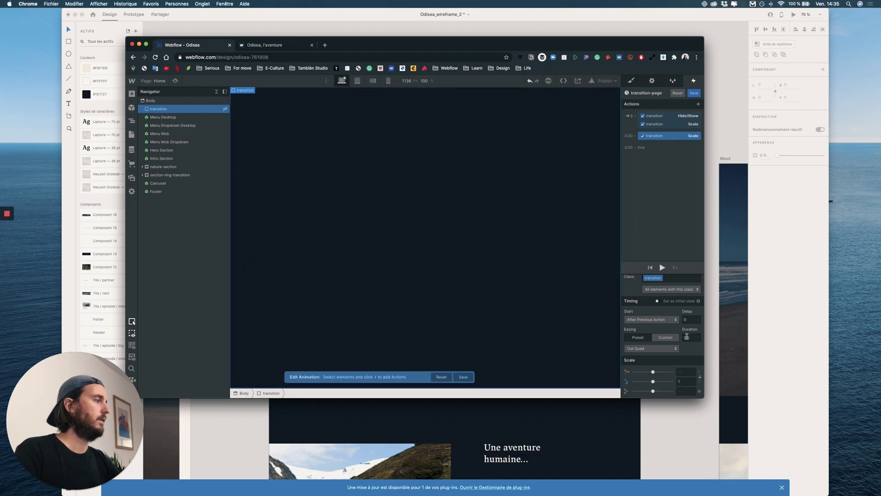
{"action": "left_click", "coordinate": [664, 268]}
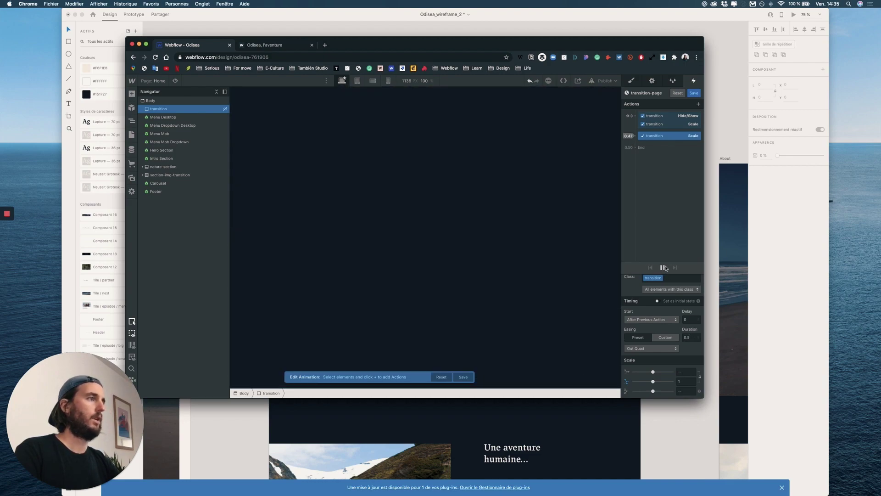
{"action": "left_click", "coordinate": [694, 93]}
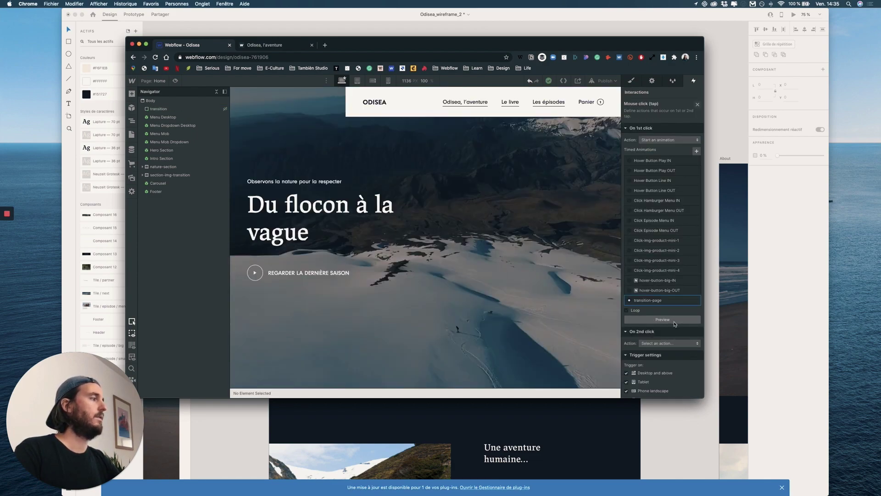
Step: Preview the Home page and test the transition with the ODISEA menu logo
{"action": "left_click", "coordinate": [175, 81]}
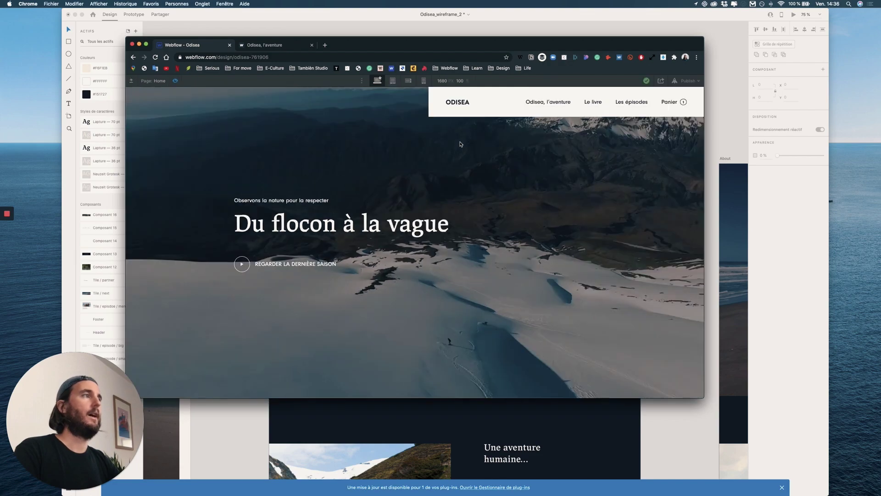
{"action": "left_click", "coordinate": [450, 104]}
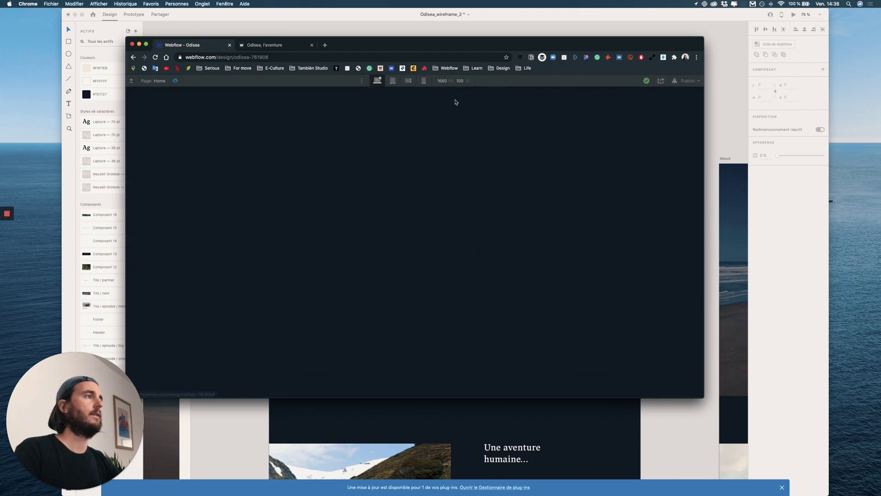
{"action": "left_click", "coordinate": [175, 81]}
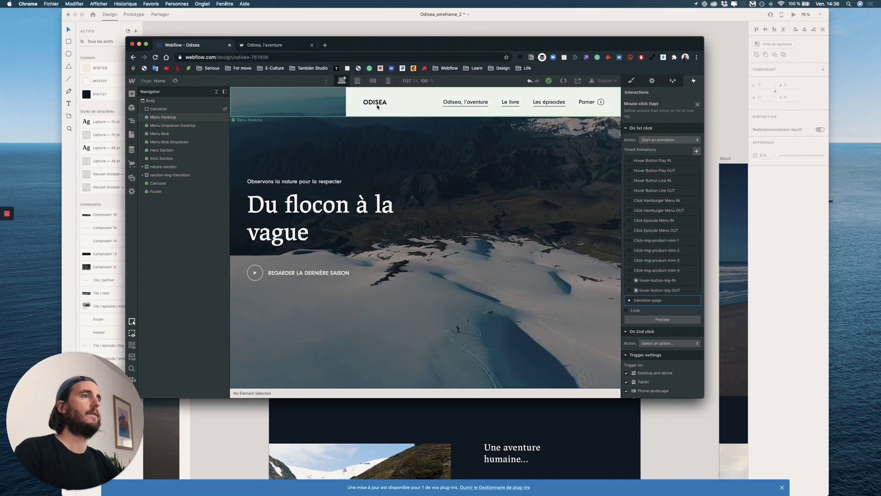
{"action": "left_click", "coordinate": [377, 106]}
{"action": "key", "text": "super+shift+p"}
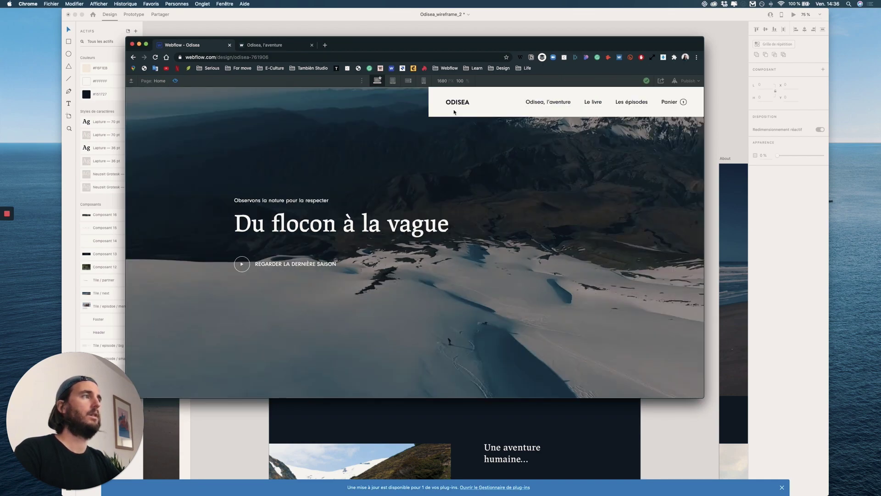
{"action": "left_click", "coordinate": [173, 82]}
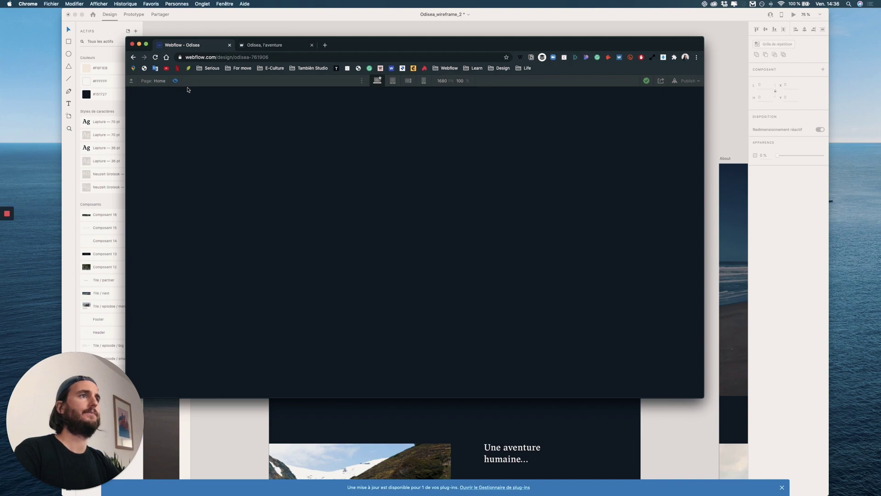
Step: Link the wrapper-logo block in the Menu Desktop component to the Home page and exit the component
{"action": "double_click", "coordinate": [182, 118]}
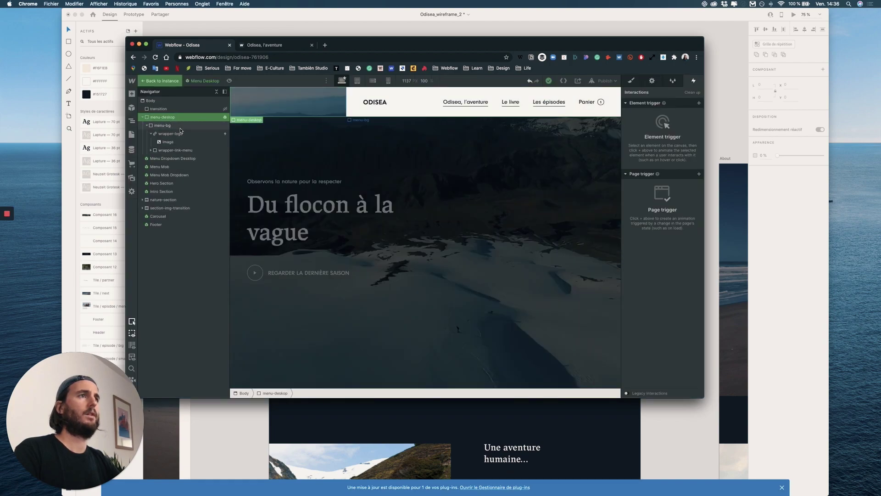
{"action": "left_click", "coordinate": [172, 134]}
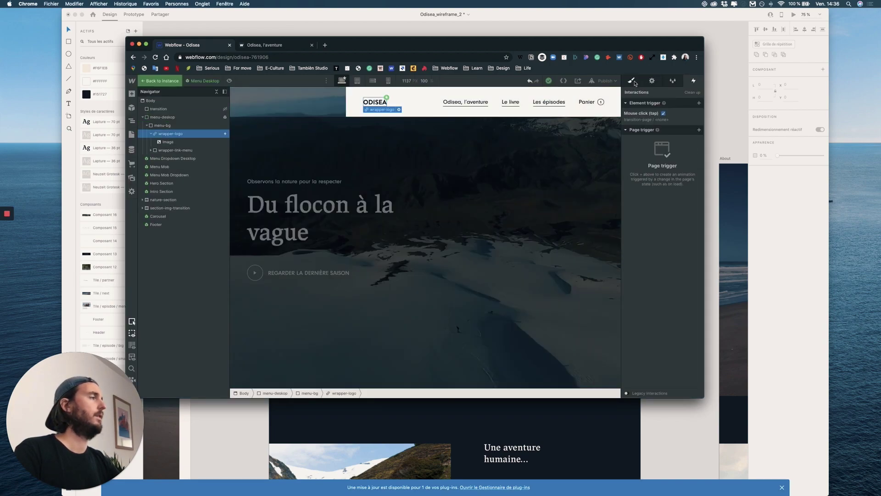
{"action": "left_click", "coordinate": [632, 81]}
{"action": "left_click", "coordinate": [652, 81]}
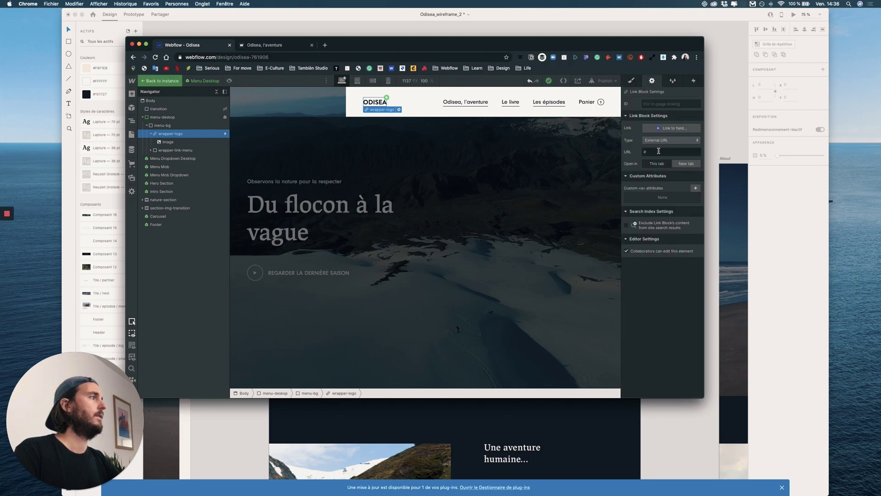
{"action": "left_click", "coordinate": [660, 139]}
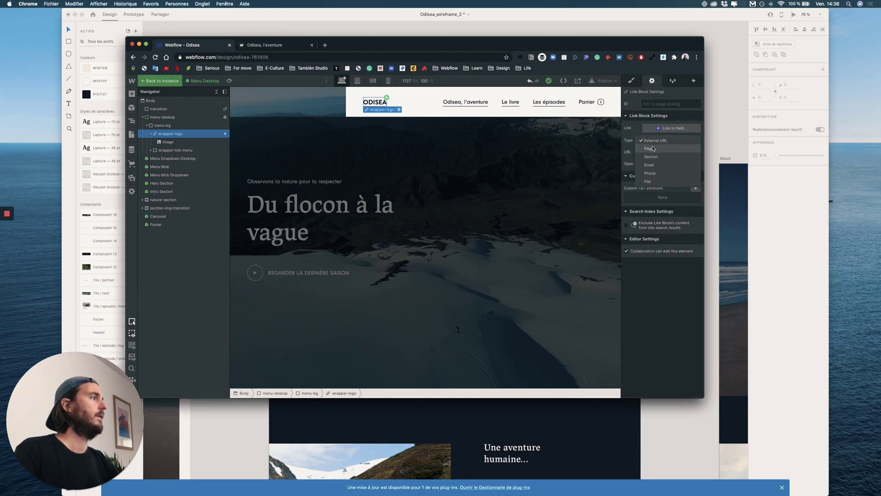
{"action": "left_click", "coordinate": [654, 147]}
{"action": "left_click", "coordinate": [650, 153]}
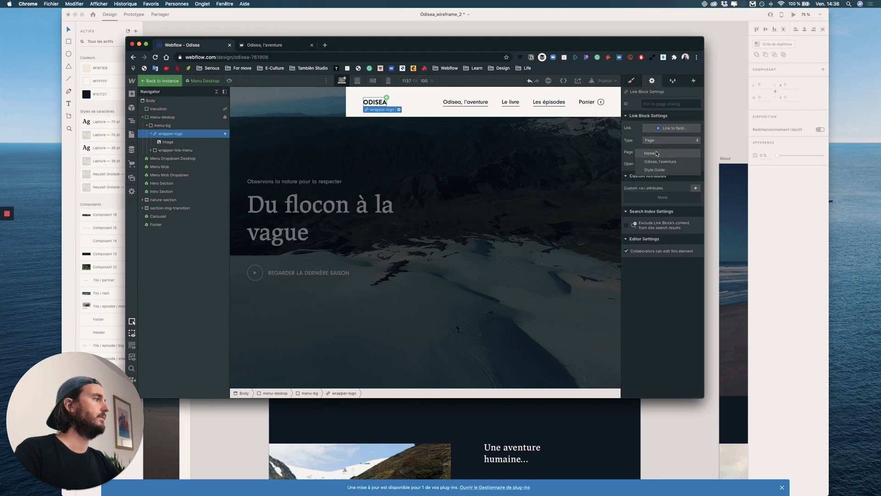
{"action": "left_click", "coordinate": [631, 143]}
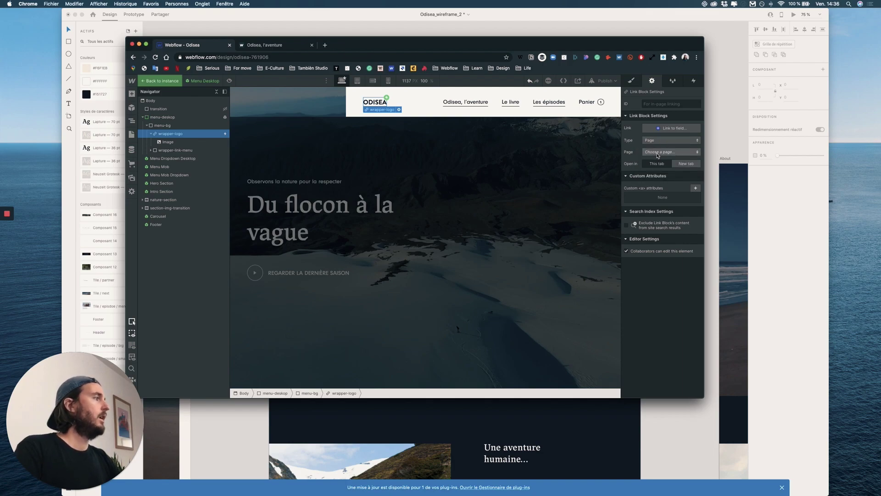
{"action": "left_click", "coordinate": [658, 155]}
{"action": "left_click", "coordinate": [671, 155]}
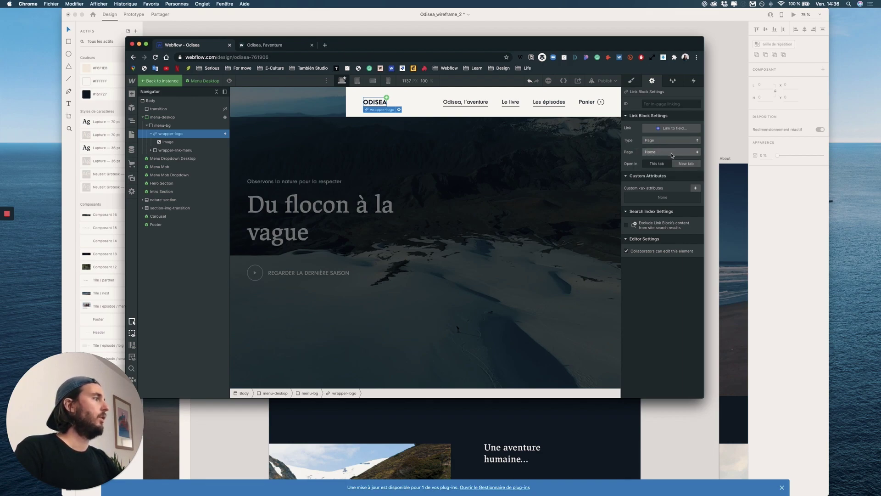
{"action": "left_click", "coordinate": [298, 148]}
Step: Preview the page again and test the logo's page link together with the transition
{"action": "left_click", "coordinate": [175, 81]}
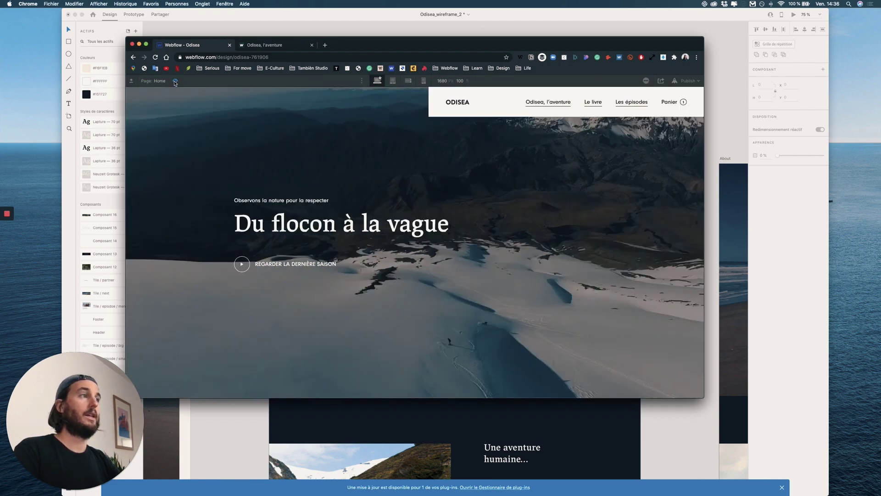
{"action": "left_click", "coordinate": [459, 103]}
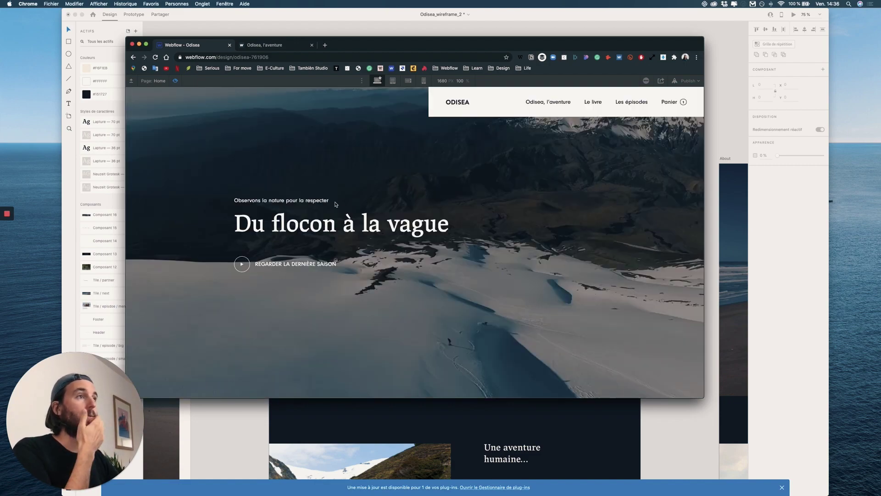
{"action": "left_click", "coordinate": [175, 81]}
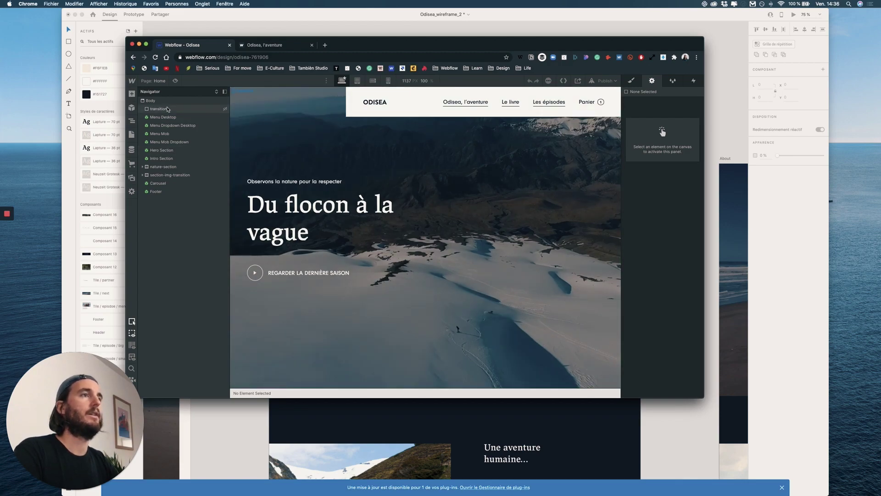
Step: Add a Mouse click (tap) trigger to the "Odisea, l'aventure" link-button and apply it to all elements with the link-button class
{"action": "left_click", "coordinate": [372, 105]}
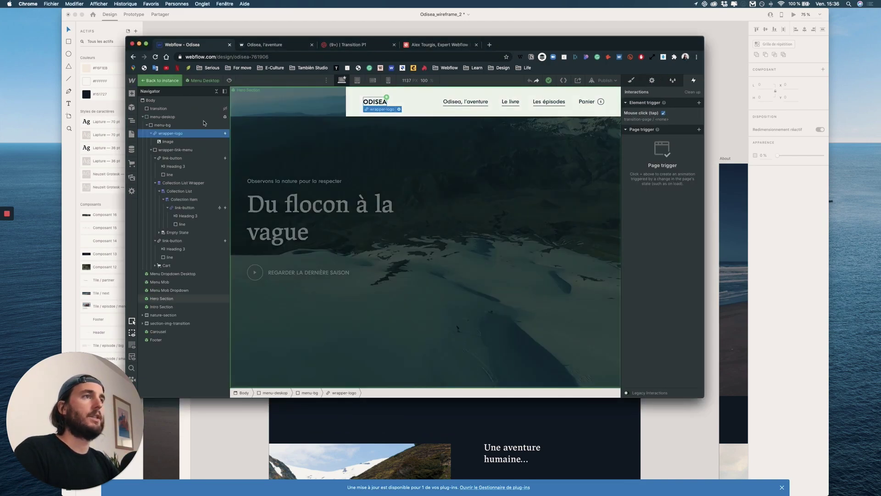
{"action": "left_click", "coordinate": [468, 104]}
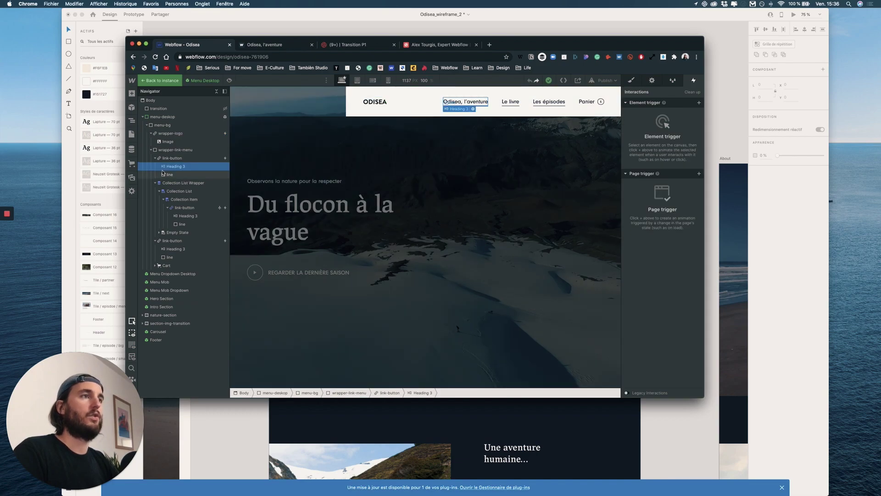
{"action": "left_click", "coordinate": [700, 103]}
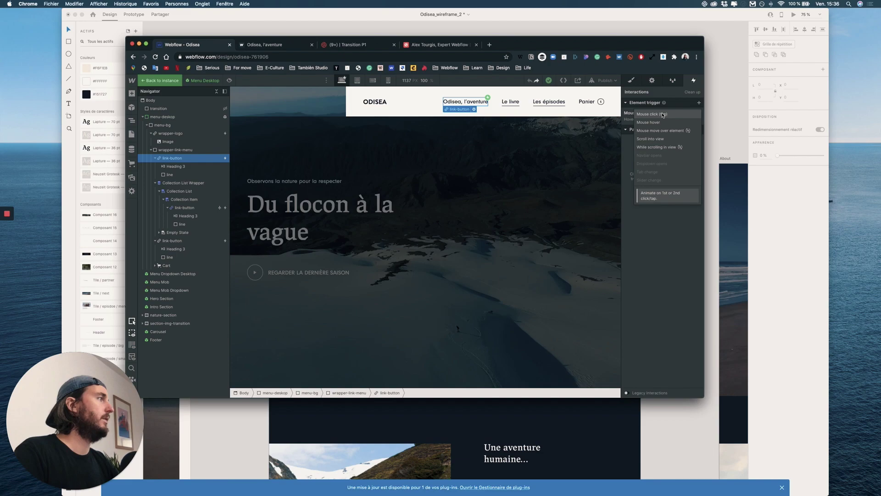
{"action": "left_click", "coordinate": [663, 114]}
{"action": "left_click", "coordinate": [678, 231]}
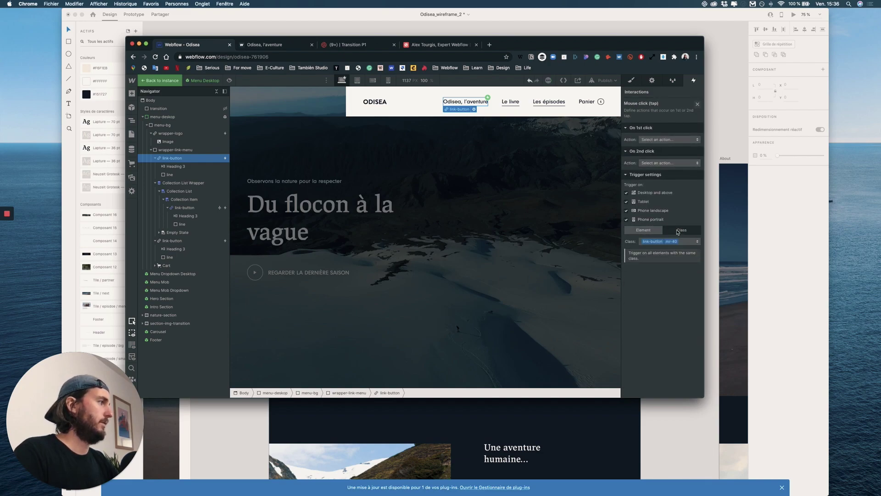
{"action": "left_click", "coordinate": [670, 241]}
{"action": "left_click", "coordinate": [657, 233]}
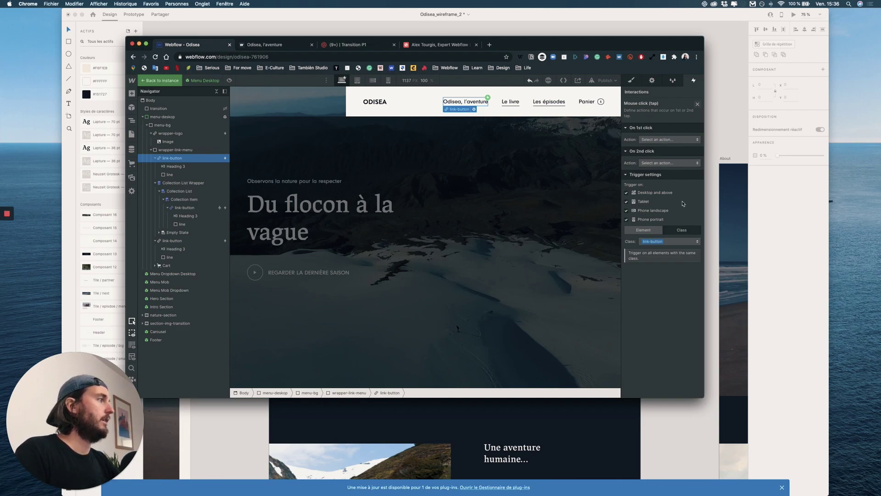
Step: Have the first click on the link-button start the transition-page animation and preview it
{"action": "left_click", "coordinate": [657, 140]}
{"action": "left_click", "coordinate": [653, 156]}
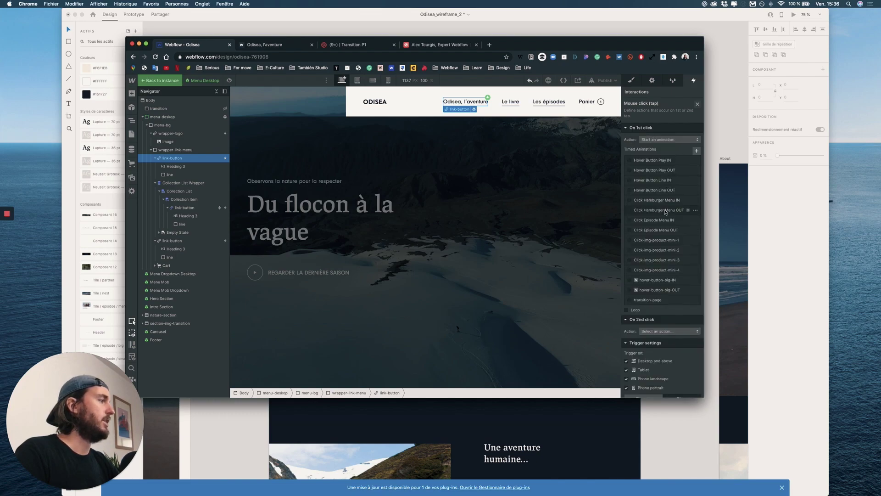
{"action": "left_click", "coordinate": [652, 301]}
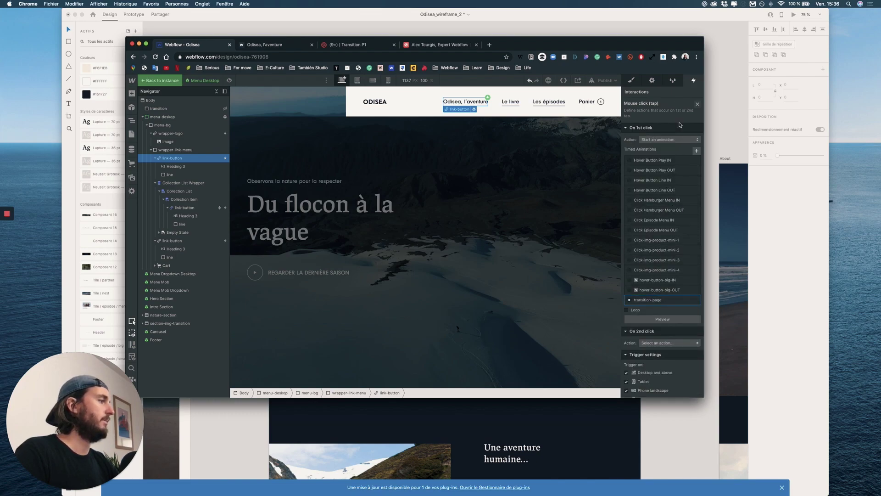
{"action": "left_click", "coordinate": [682, 318]}
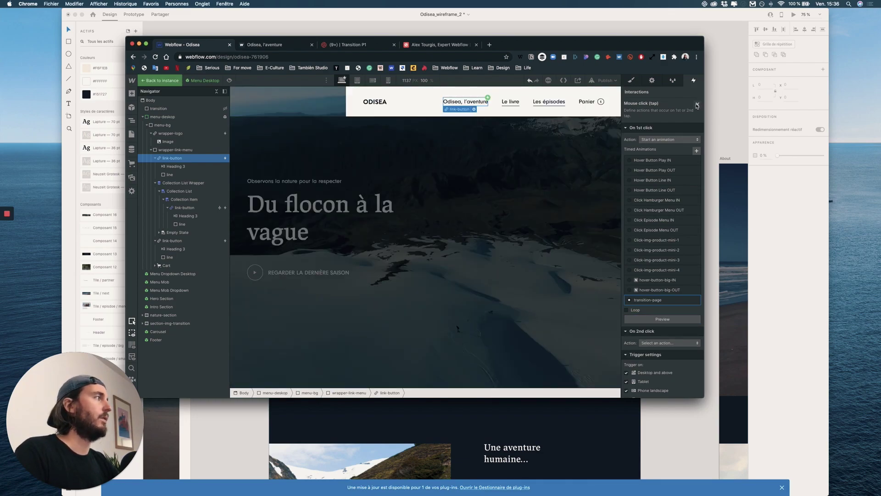
Step: Review the classes and interaction triggers of the menu's link-buttons for "Odisea, l'aventure", "Le livre" and "Les épisodes"
{"action": "left_click", "coordinate": [697, 105]}
{"action": "left_click", "coordinate": [155, 157]}
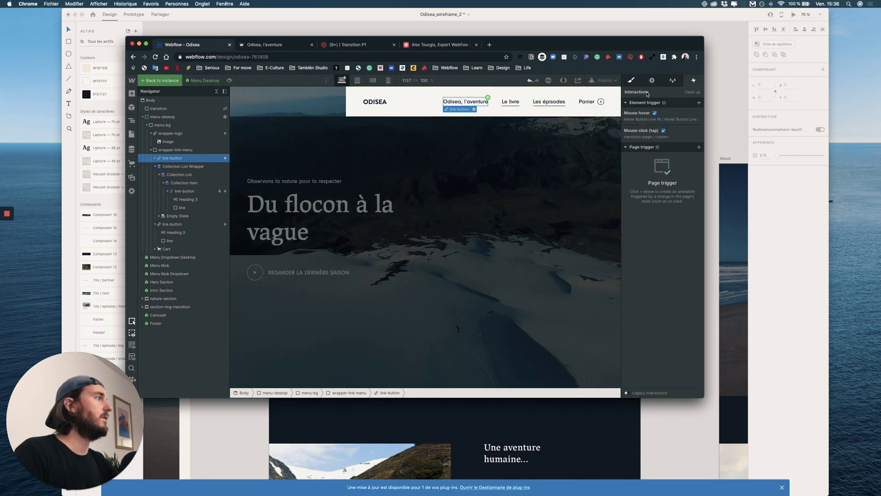
{"action": "left_click", "coordinate": [631, 81]}
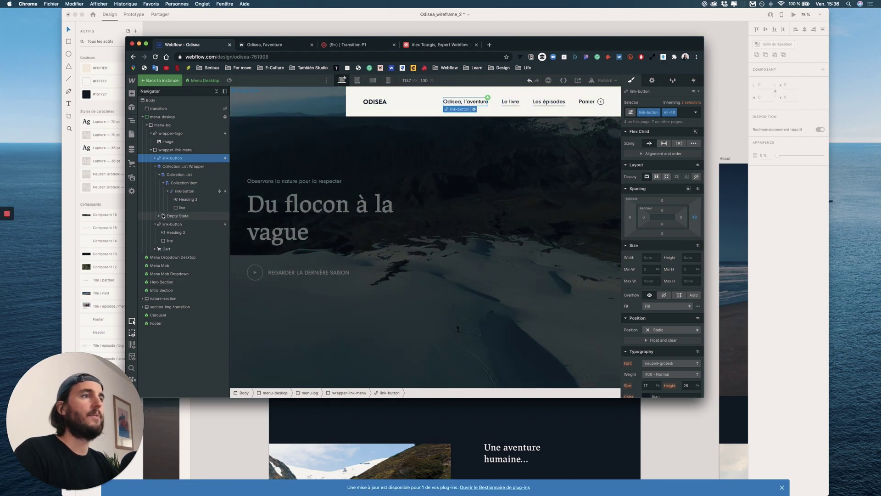
{"action": "left_click", "coordinate": [549, 101]}
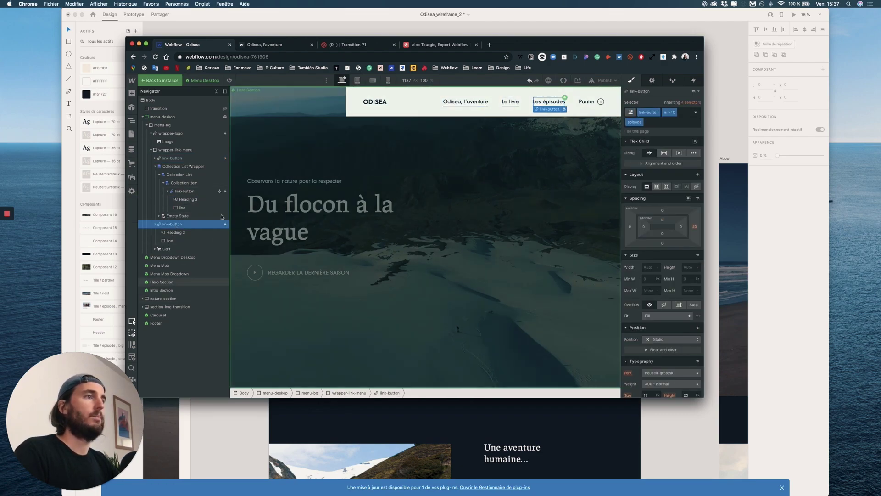
{"action": "left_click", "coordinate": [190, 191]}
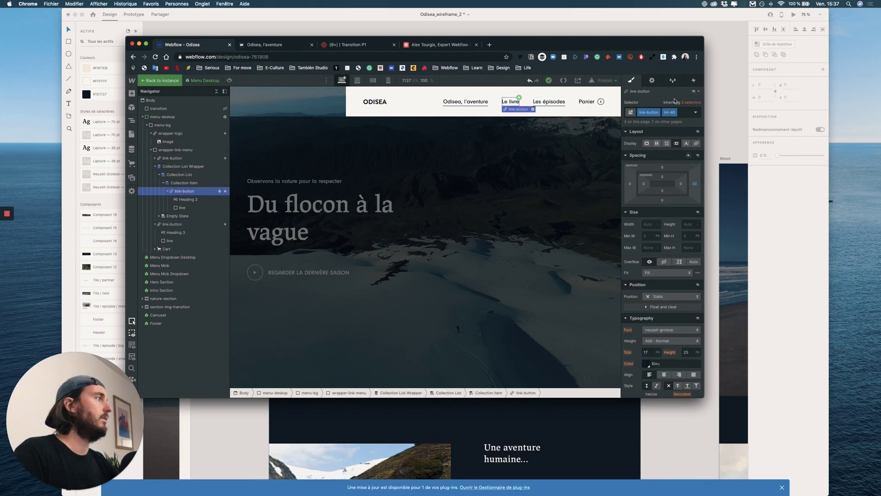
{"action": "left_click", "coordinate": [693, 80]}
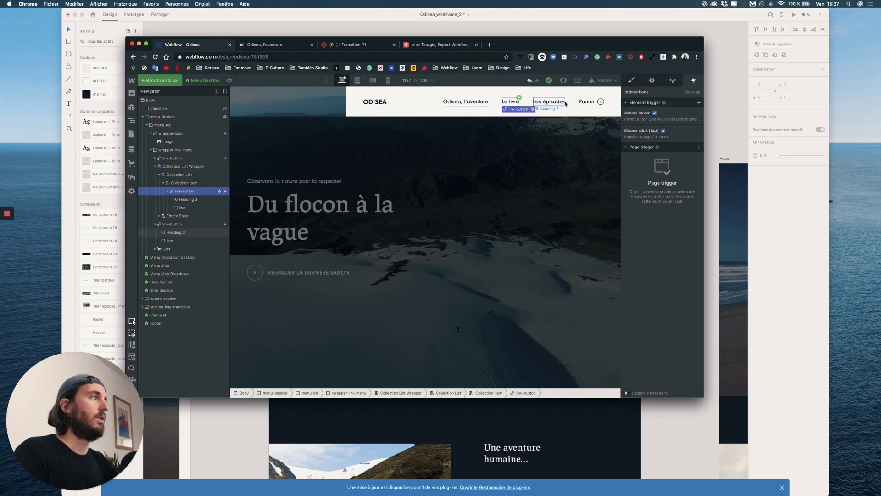
{"action": "left_click", "coordinate": [550, 102]}
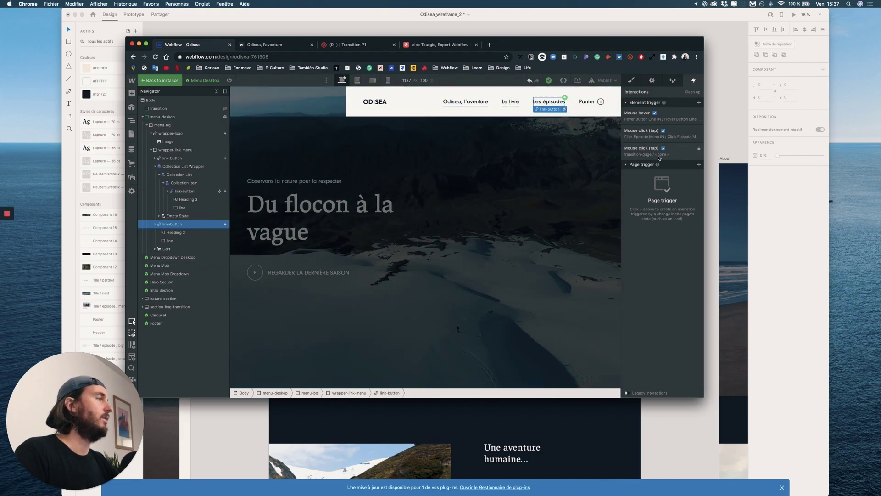
{"action": "left_click", "coordinate": [700, 149]}
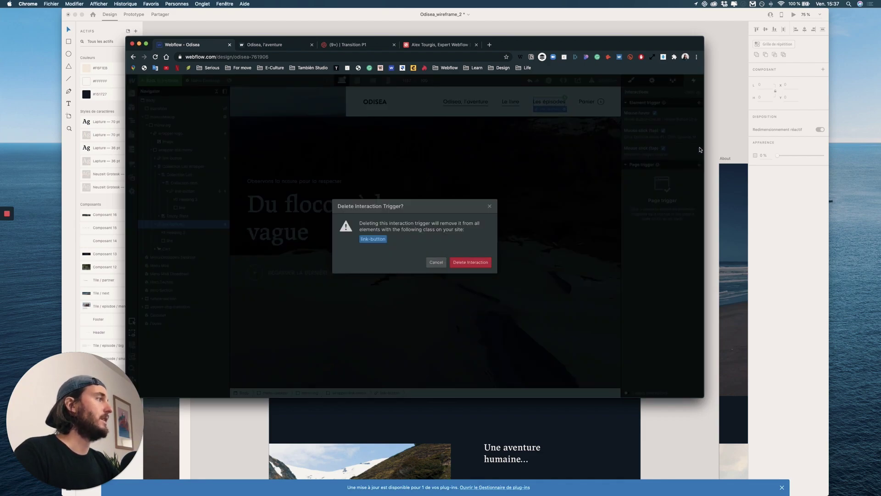
{"action": "left_click", "coordinate": [434, 262]}
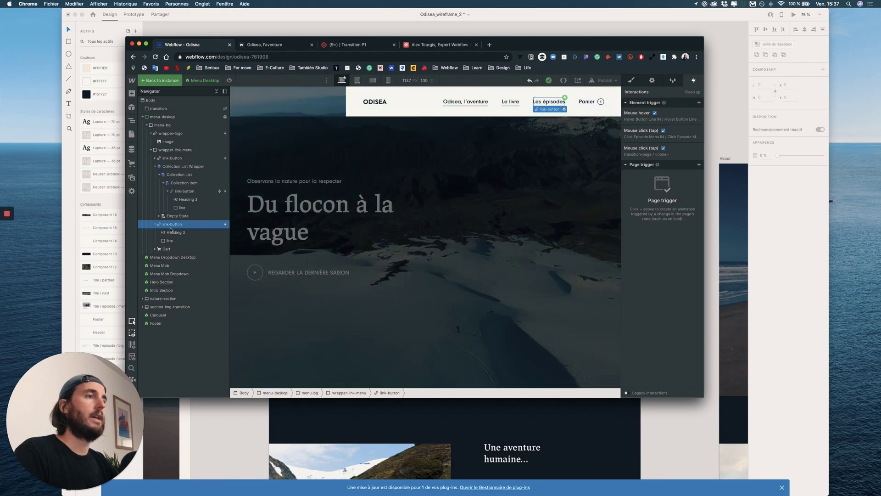
Step: Duplicate the link-button class on the "Les épisodes" link and name the copy link-buttonn-episode
{"action": "left_click", "coordinate": [634, 81]}
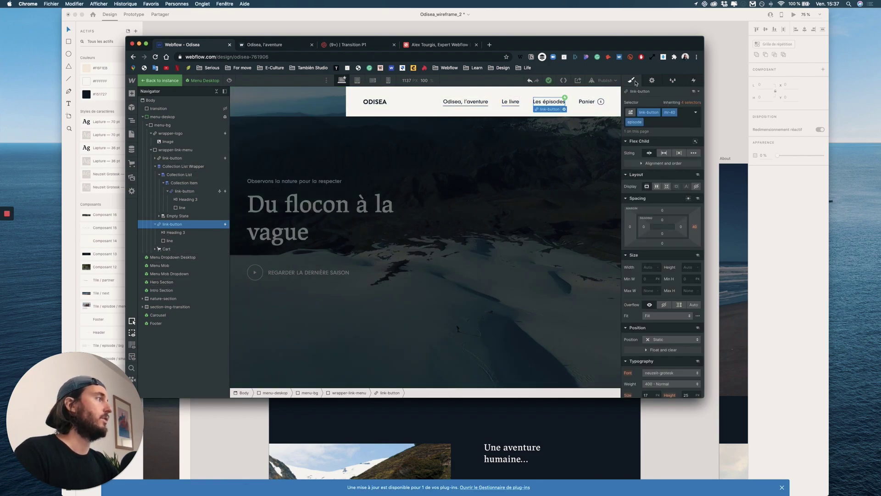
{"action": "left_click", "coordinate": [657, 112]}
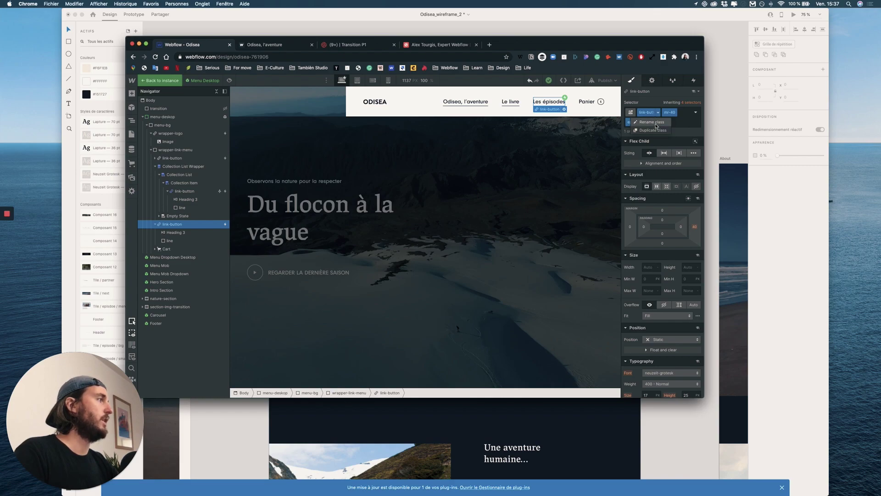
{"action": "left_click", "coordinate": [655, 131]}
{"action": "key", "text": "BackSpace"}
{"action": "key", "text": "BackSpace"}
{"action": "key", "text": "BackSpace"}
{"action": "key", "text": "BackSpace"}
{"action": "key", "text": "BackSpace"}
{"action": "type", "text": "-episode"}
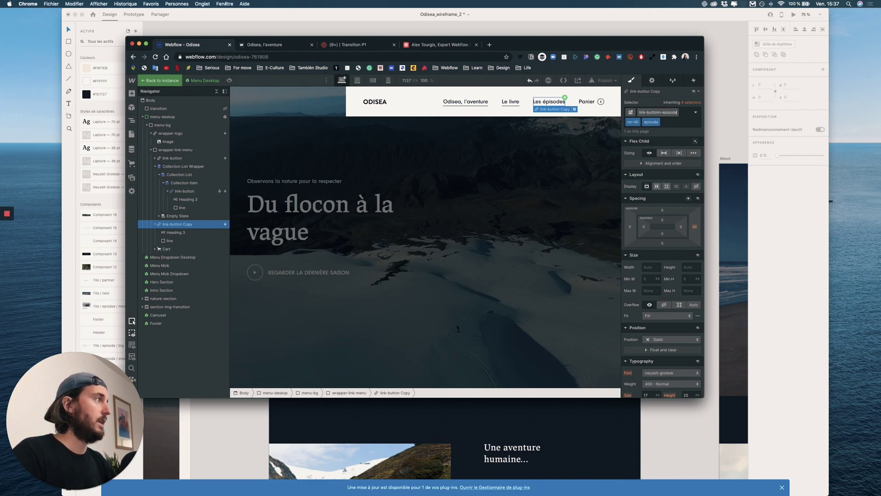
{"action": "key", "text": "Return"}
Step: Add a Mouse hover trigger to the "Les épisodes" link and apply it to all elements with the link-buttonn-episode class
{"action": "left_click", "coordinate": [694, 80]}
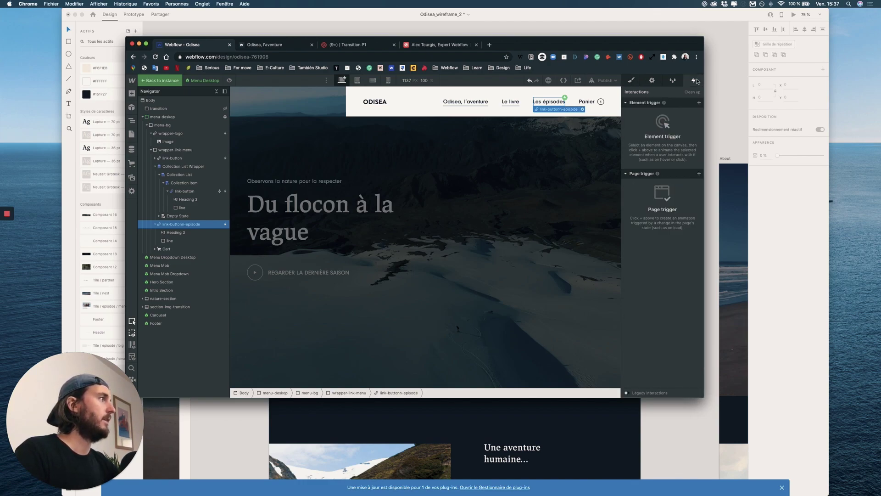
{"action": "left_click", "coordinate": [699, 102]}
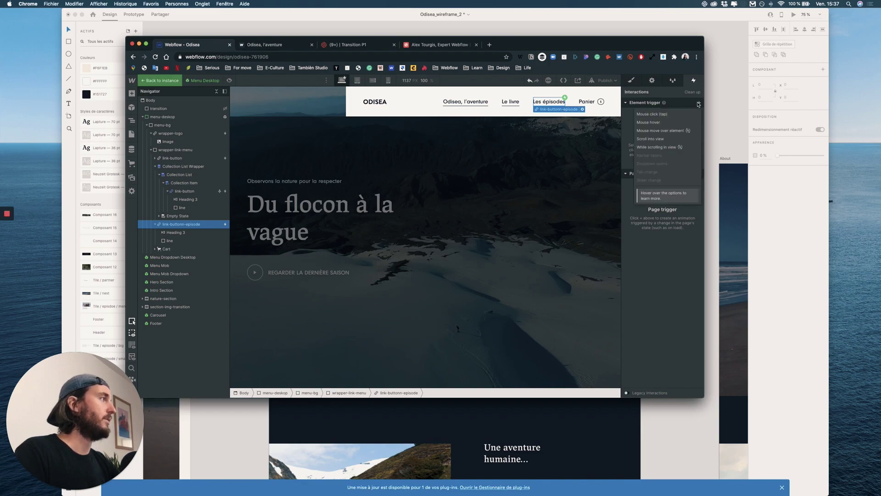
{"action": "left_click", "coordinate": [654, 122]}
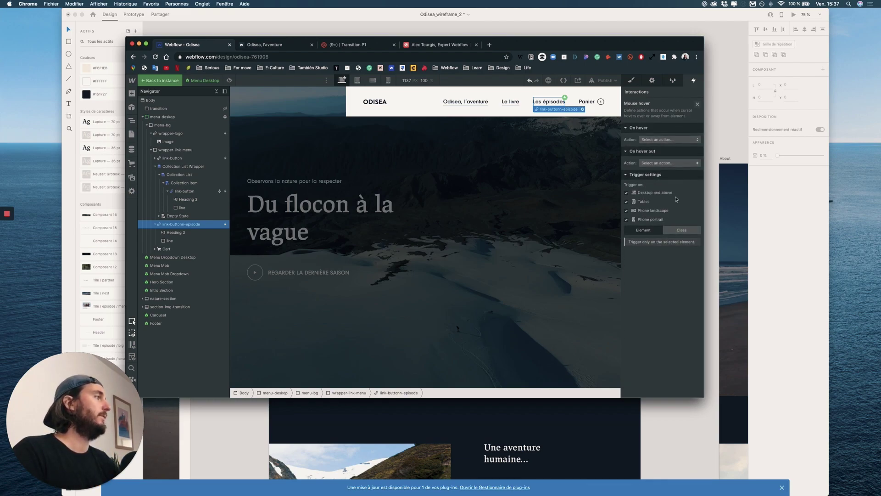
{"action": "left_click", "coordinate": [678, 230]}
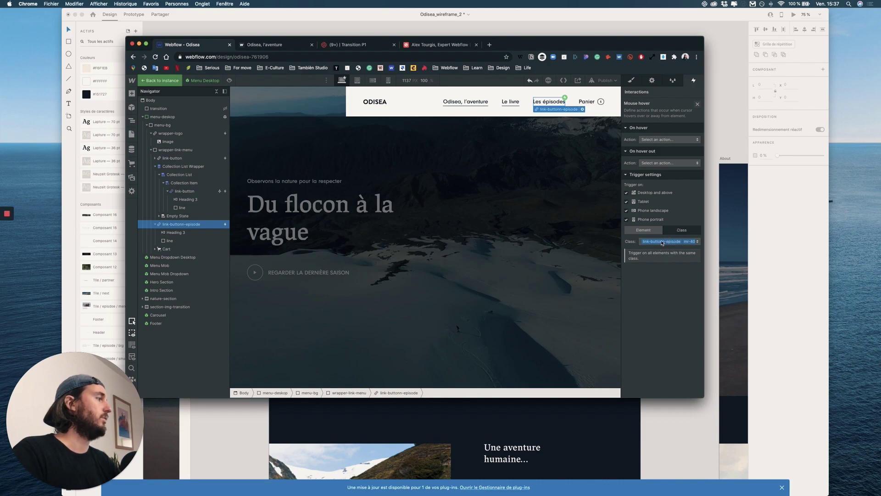
{"action": "left_click", "coordinate": [660, 242]}
{"action": "left_click", "coordinate": [666, 223]}
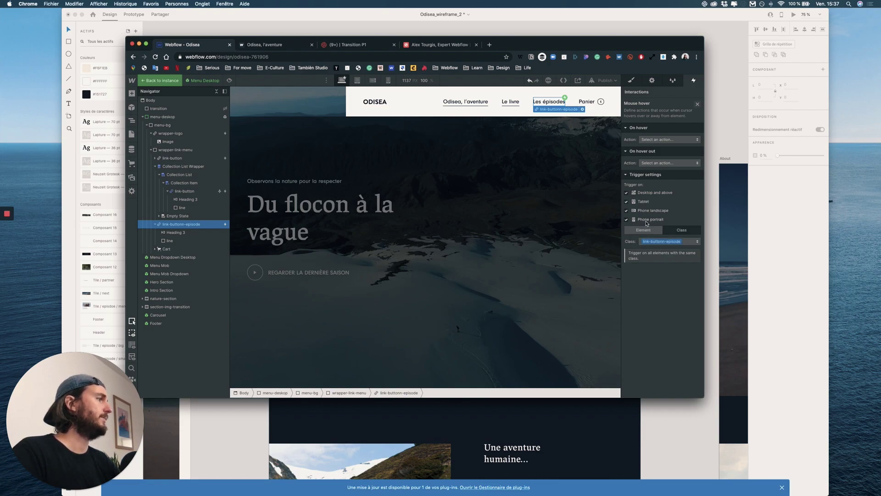
Step: Have the "Les épisodes" link start Hover Button Line IN on hover and Hover Button Line OUT on hover out
{"action": "left_click", "coordinate": [656, 139]}
{"action": "left_click", "coordinate": [656, 154]}
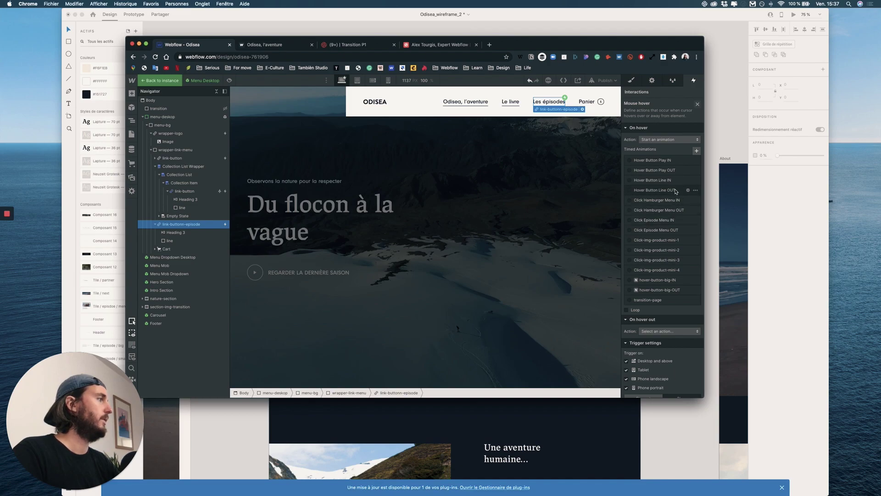
{"action": "left_click", "coordinate": [663, 181]}
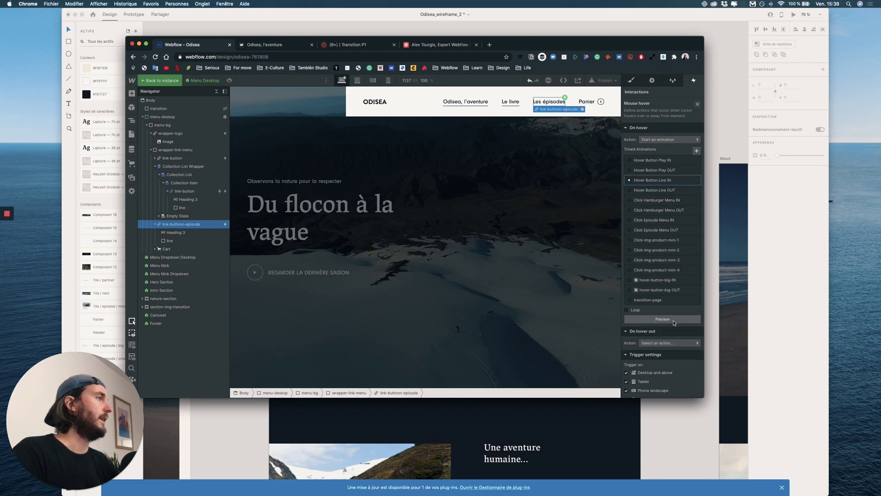
{"action": "scroll", "coordinate": [671, 332], "scroll_direction": "down", "scroll_amount": 2}
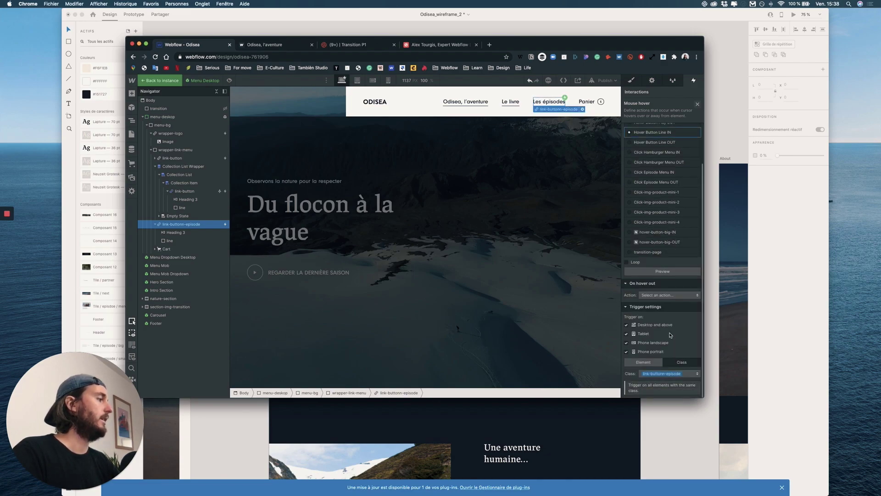
{"action": "left_click", "coordinate": [666, 294]}
{"action": "left_click", "coordinate": [661, 219]}
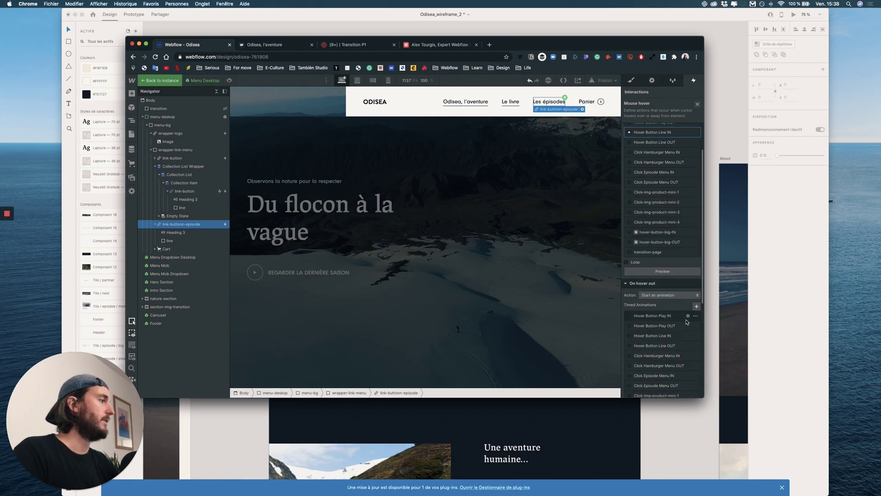
{"action": "scroll", "coordinate": [661, 219], "scroll_direction": "down", "scroll_amount": 4}
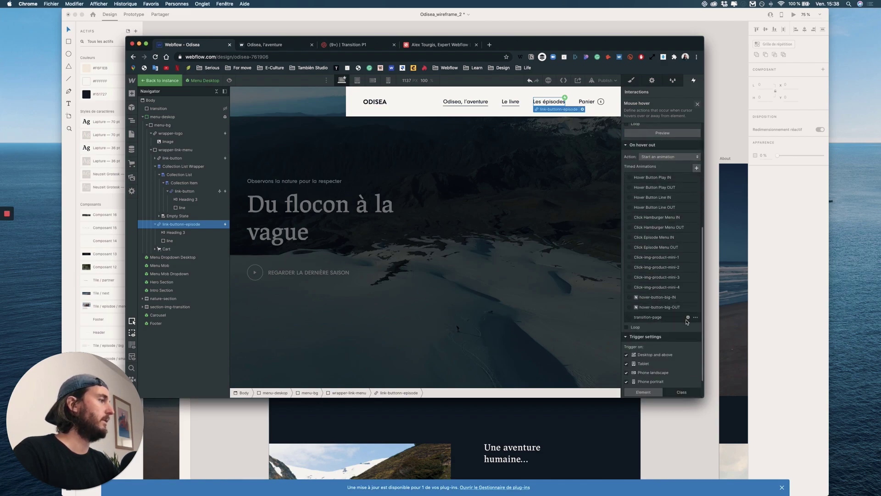
{"action": "left_click", "coordinate": [655, 209]}
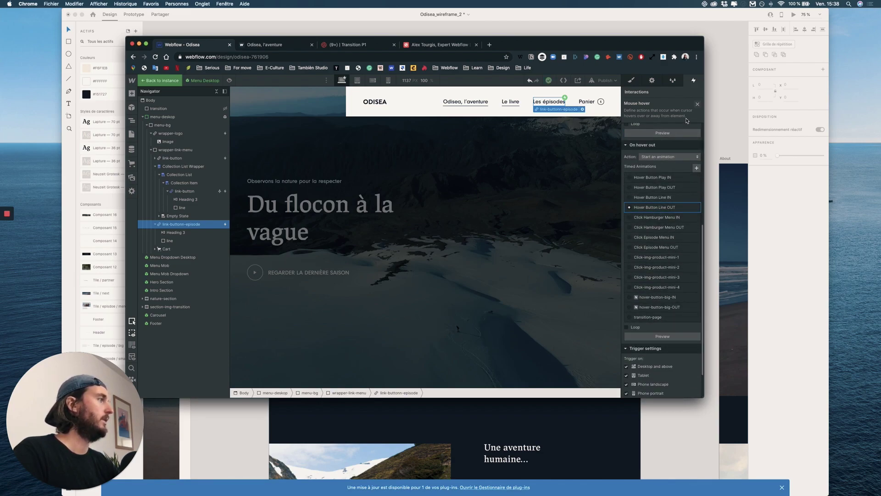
{"action": "left_click", "coordinate": [697, 105]}
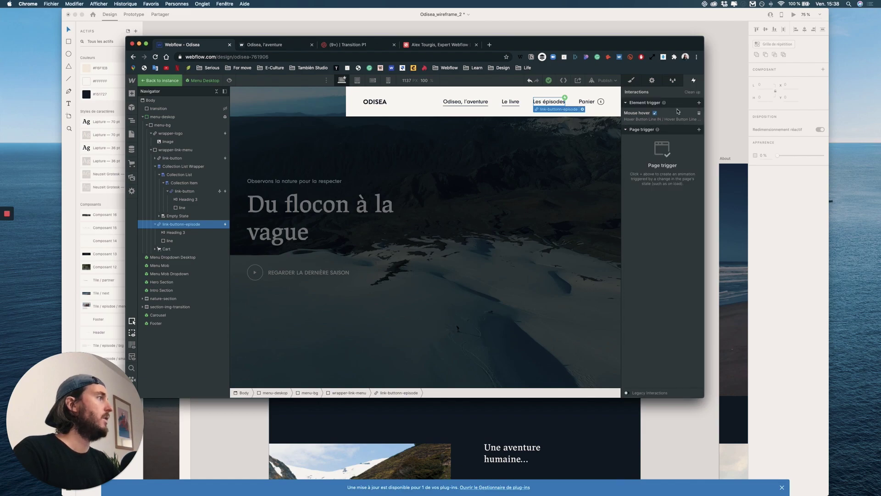
Step: Add a Mouse click (tap) trigger to the "Les épisodes" link and apply it by class
{"action": "left_click", "coordinate": [699, 103]}
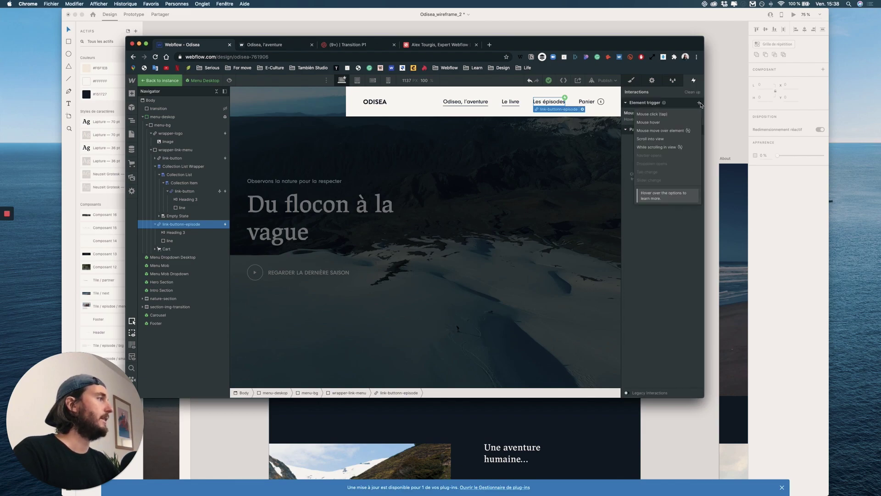
{"action": "left_click", "coordinate": [666, 114]}
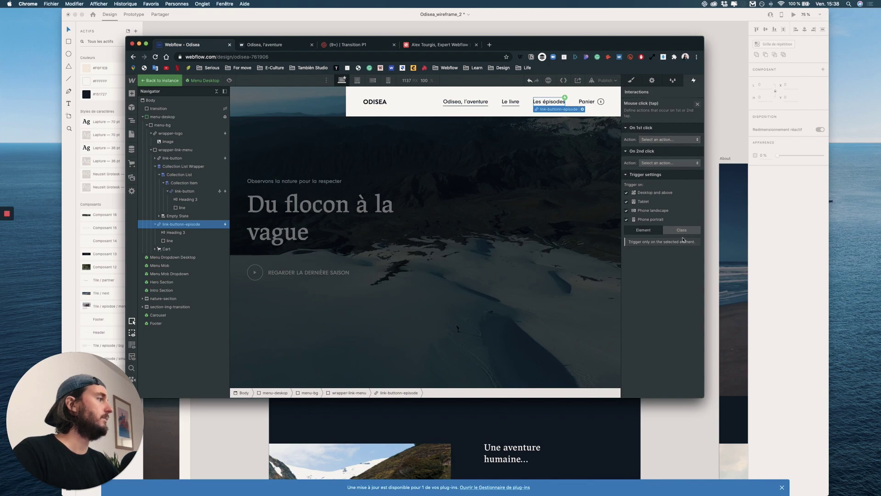
{"action": "left_click", "coordinate": [688, 233]}
{"action": "left_click", "coordinate": [672, 241]}
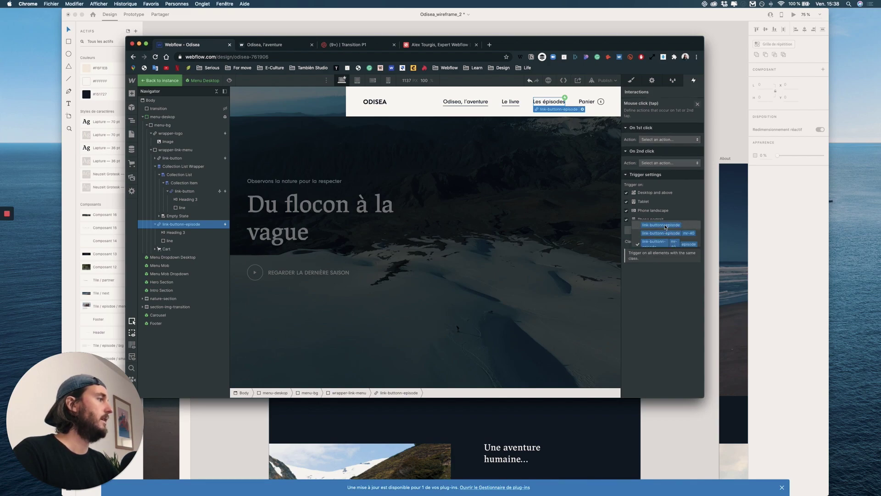
{"action": "left_click", "coordinate": [676, 249]}
Step: Have the "Les épisodes" link start Click Episode Menu IN on the first click and Click Episode Menu OUT on the second
{"action": "left_click", "coordinate": [675, 140]}
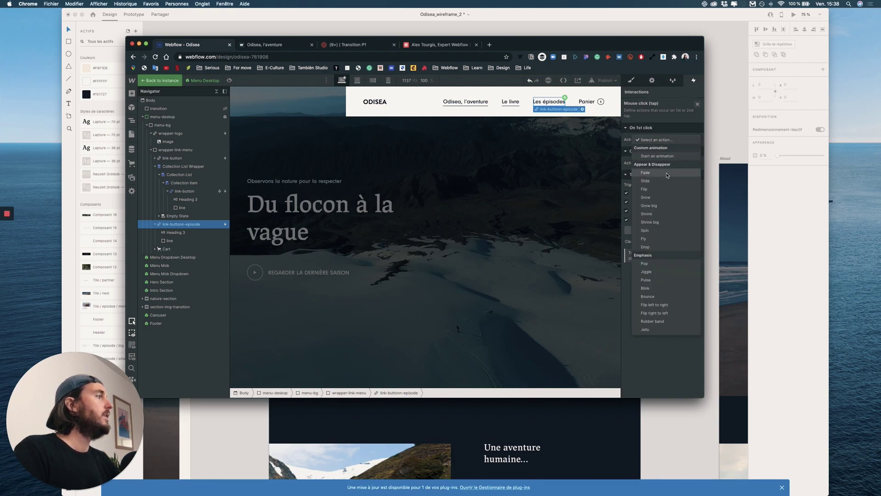
{"action": "left_click", "coordinate": [657, 156]}
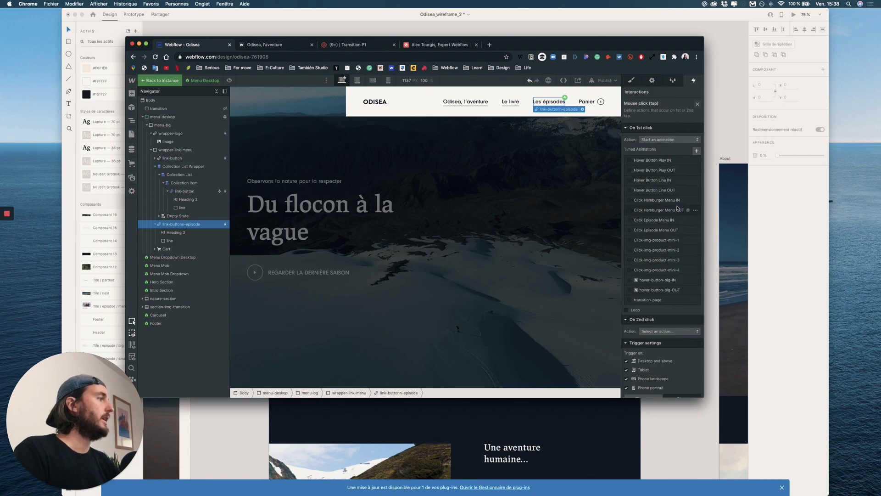
{"action": "left_click", "coordinate": [663, 221]}
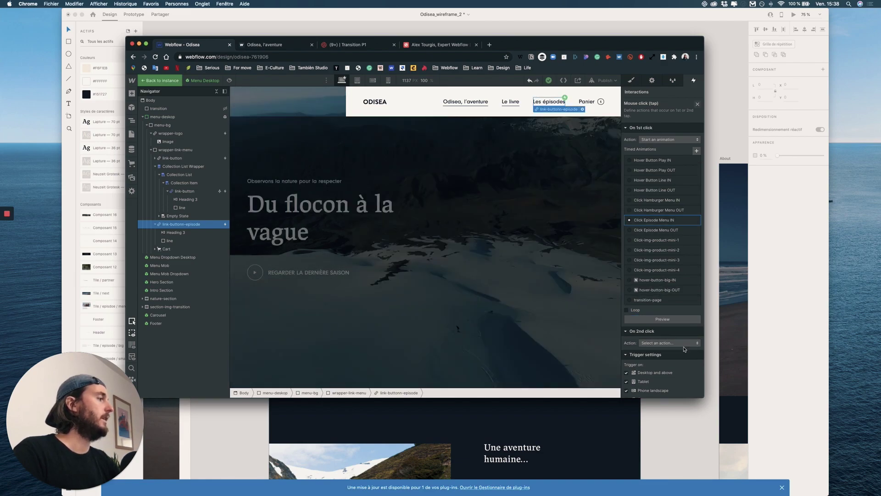
{"action": "left_click", "coordinate": [669, 341]}
{"action": "left_click", "coordinate": [664, 219]}
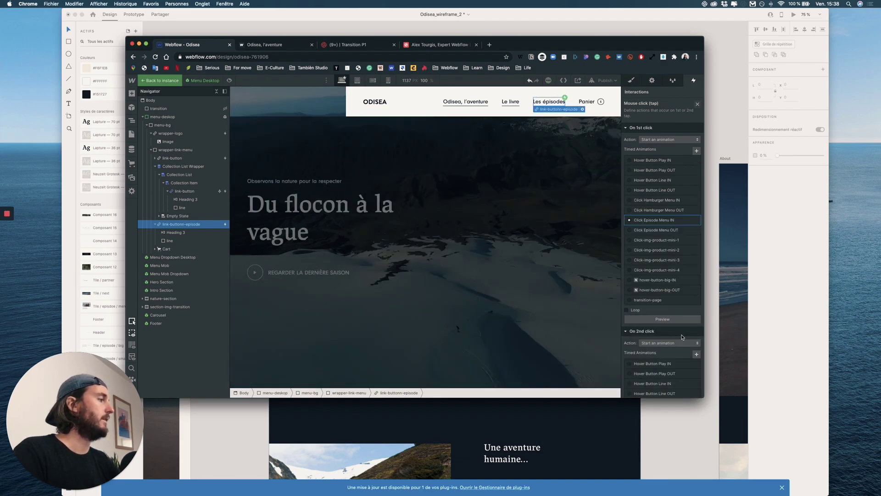
{"action": "scroll", "coordinate": [656, 298], "scroll_direction": "down", "scroll_amount": 5}
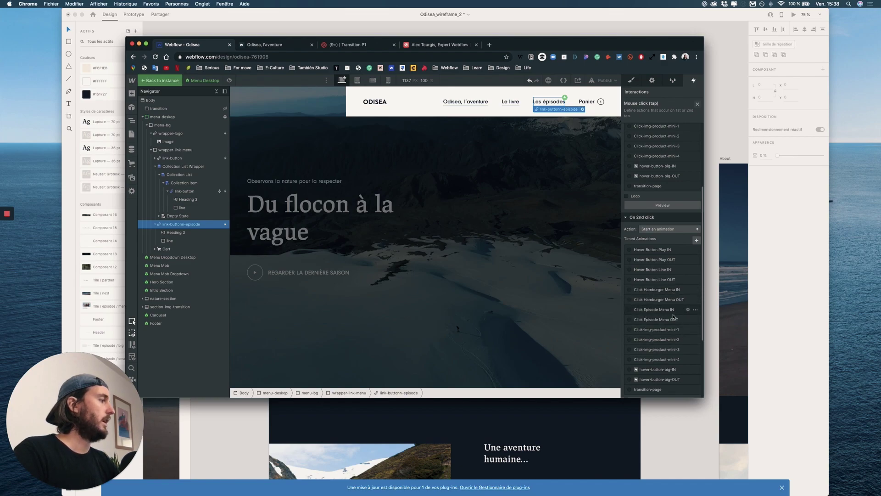
{"action": "left_click", "coordinate": [670, 319]}
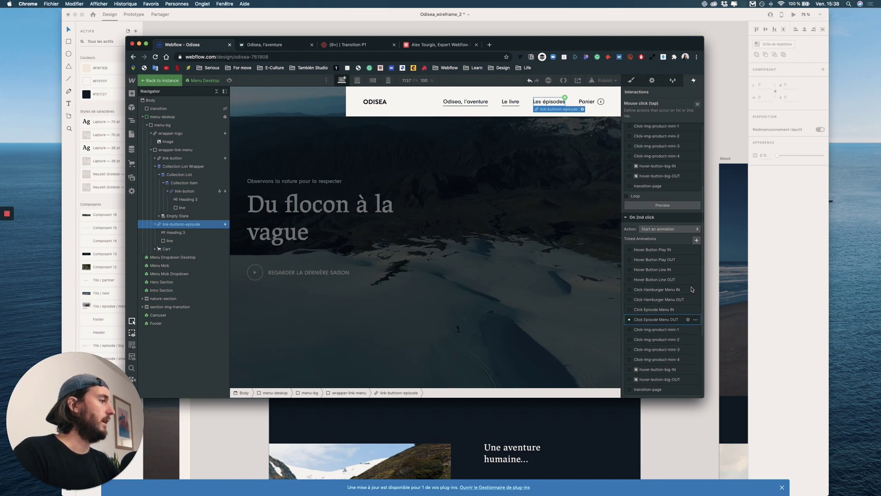
{"action": "left_click", "coordinate": [698, 105]}
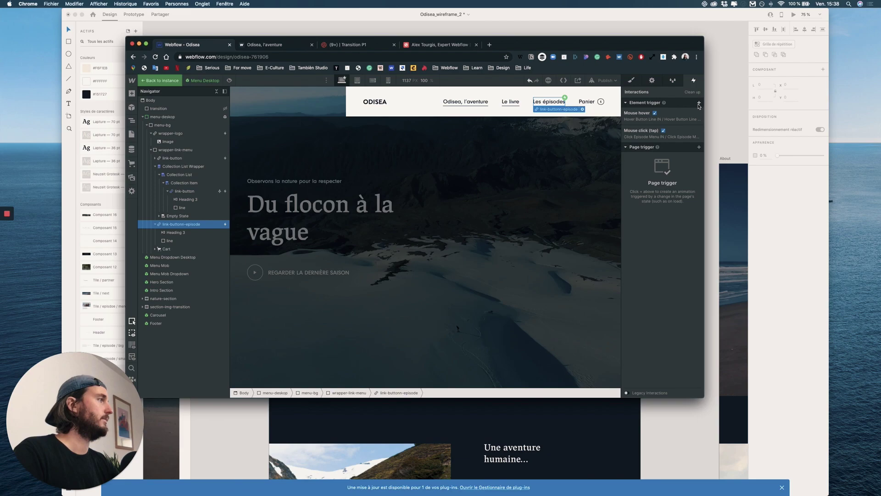
Step: Preview the page and test the "Les épisodes" link's click interaction
{"action": "left_click", "coordinate": [230, 81]}
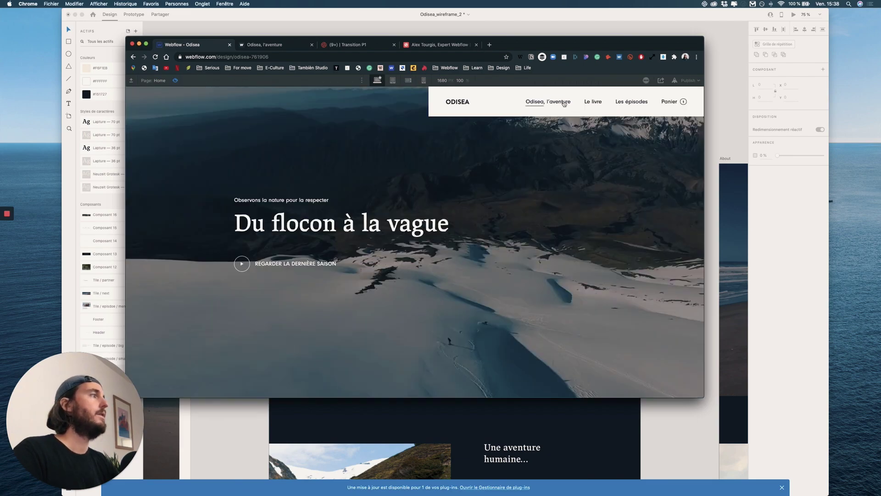
{"action": "left_click", "coordinate": [630, 103]}
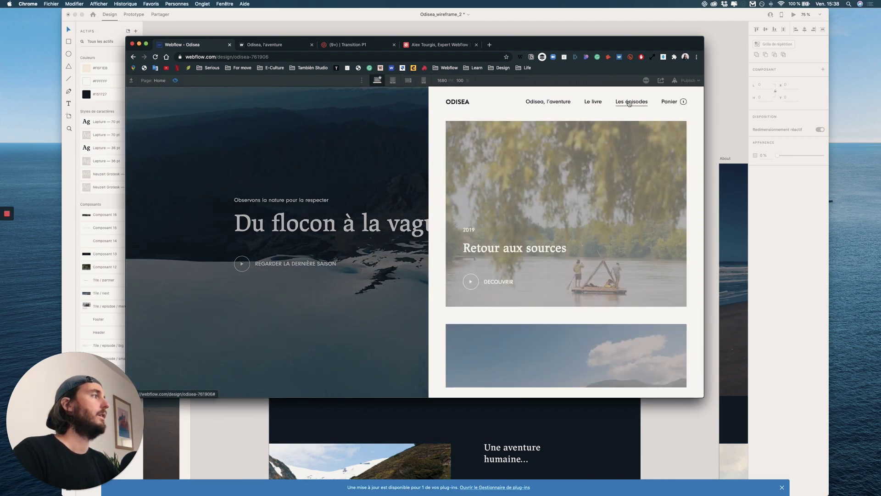
Step: Test closing the episode dropdown in the preview, return to the editor and leave the Menu Desktop symbol
{"action": "left_click", "coordinate": [629, 104]}
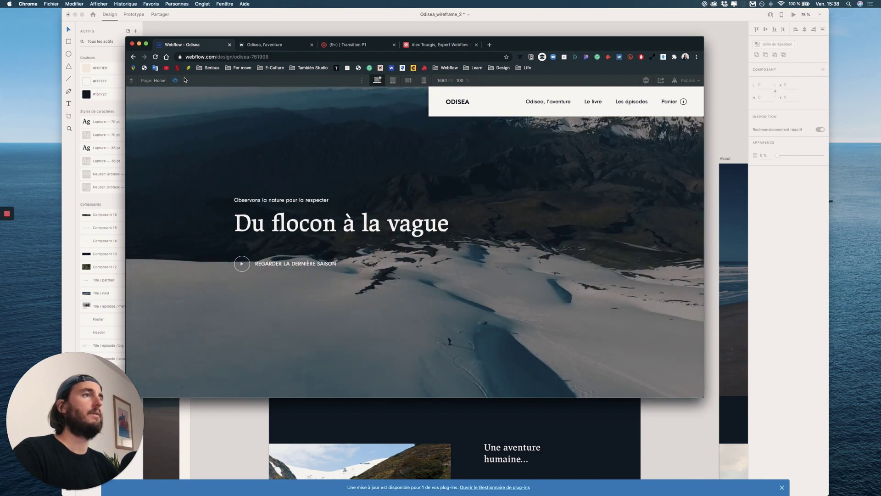
{"action": "key", "text": "super+shift+p"}
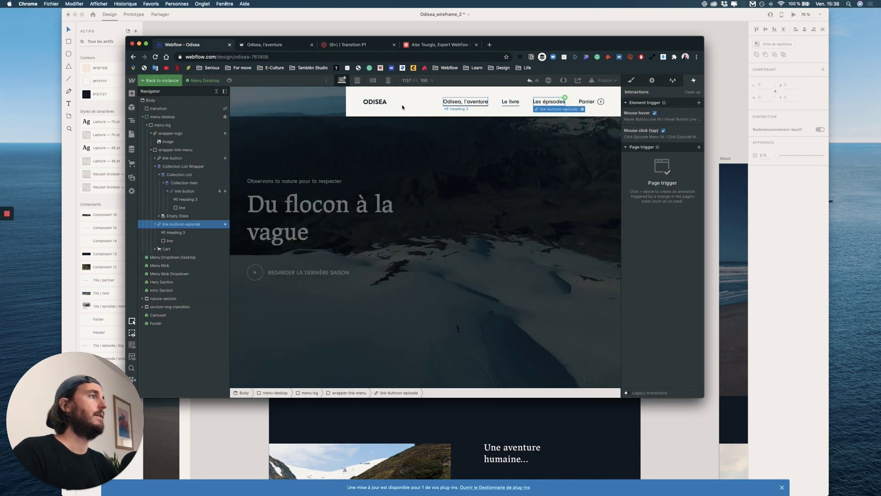
{"action": "left_click", "coordinate": [464, 107]}
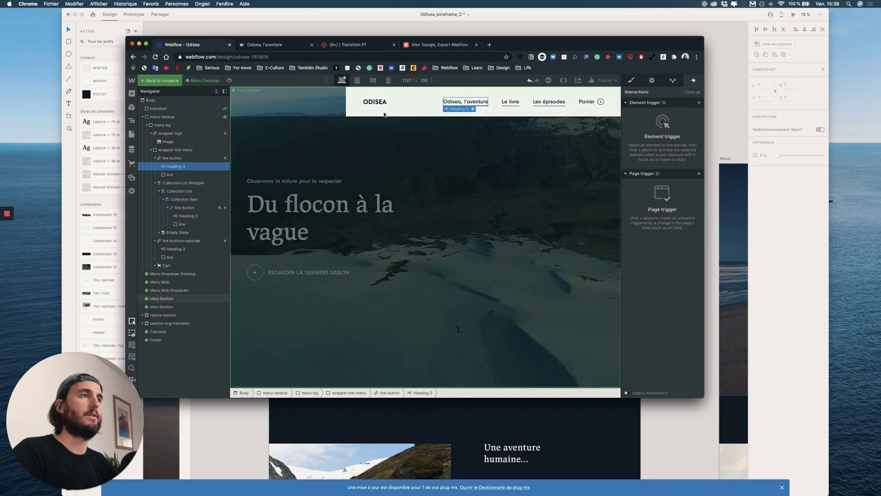
{"action": "scroll", "coordinate": [459, 212], "scroll_direction": "down", "scroll_amount": 2}
{"action": "left_click", "coordinate": [337, 232]}
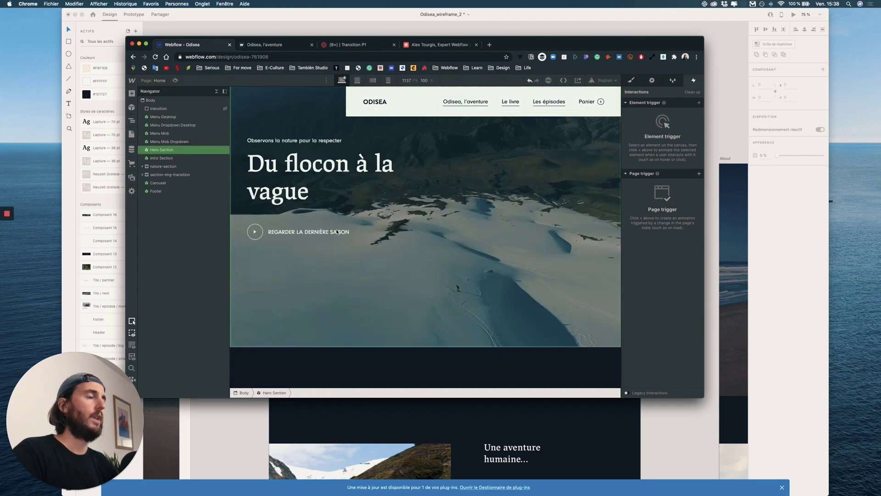
{"action": "scroll", "coordinate": [267, 231], "scroll_direction": "up", "scroll_amount": 2}
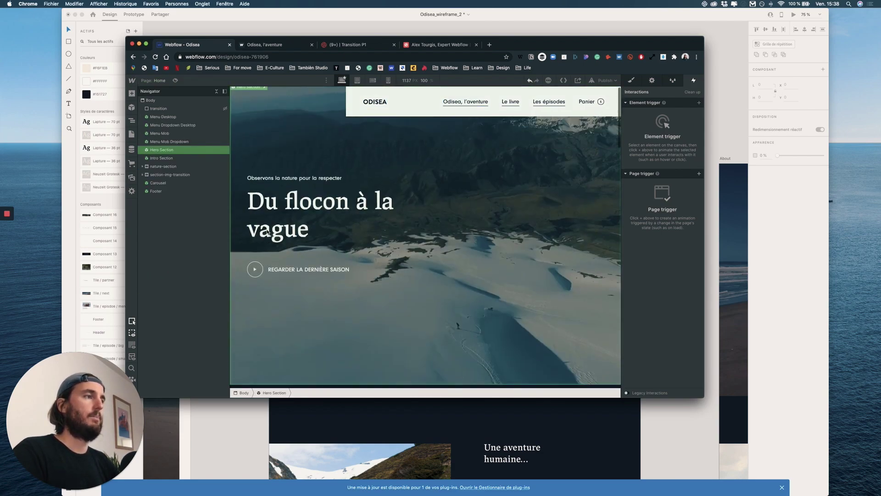
Step: Add a Mouse click (tap) trigger to the hero's "REGARDER LA DERNIÈRE SAISON" button and apply it to the button-play class
{"action": "double_click", "coordinate": [266, 270]}
{"action": "left_click", "coordinate": [266, 270]}
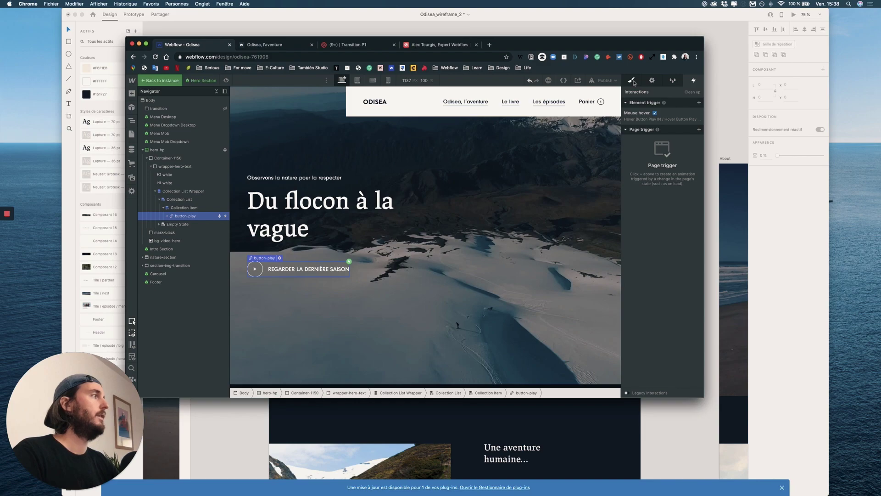
{"action": "left_click", "coordinate": [633, 81]}
{"action": "left_click", "coordinate": [694, 81]}
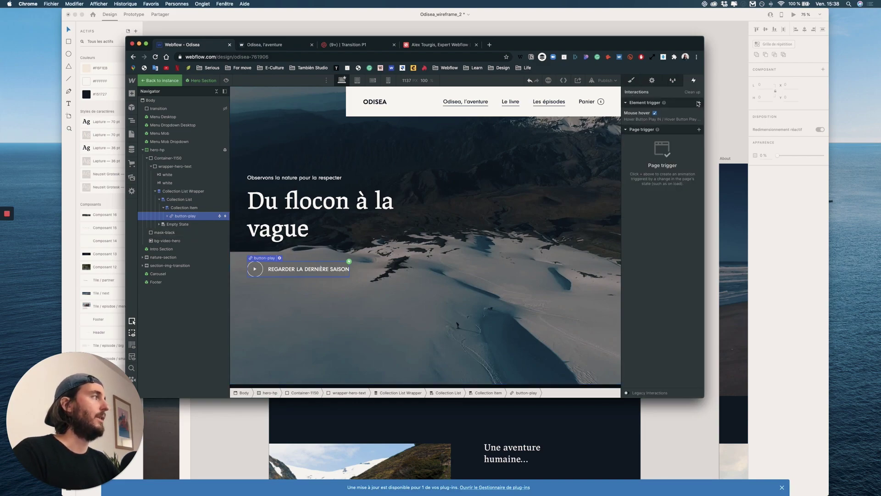
{"action": "left_click", "coordinate": [698, 104]}
{"action": "left_click", "coordinate": [689, 114]}
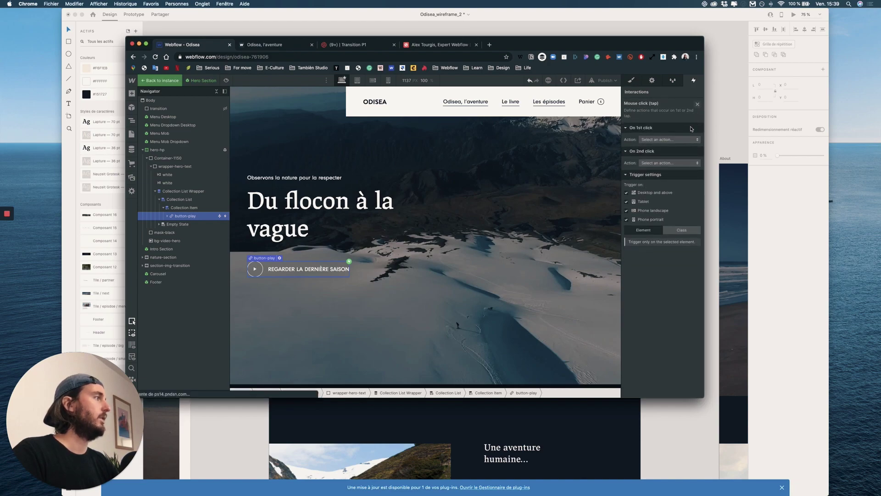
{"action": "left_click", "coordinate": [681, 230]}
{"action": "left_click", "coordinate": [674, 242]}
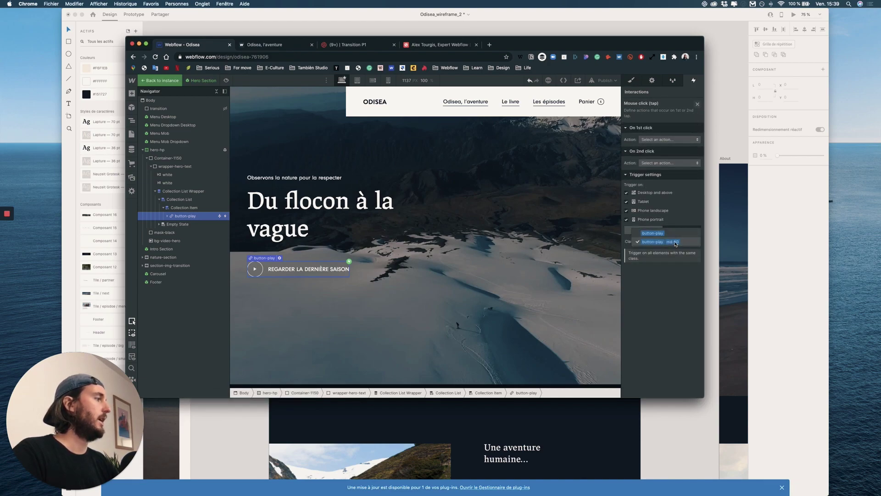
{"action": "left_click", "coordinate": [673, 233]}
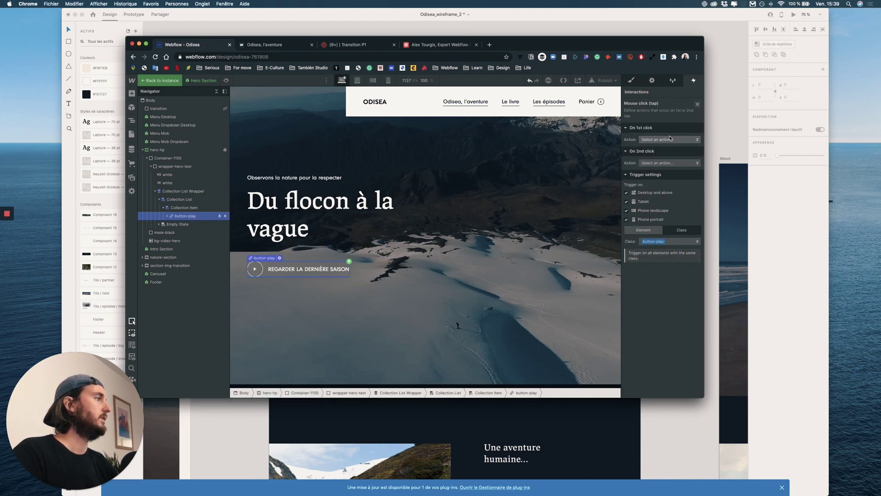
Step: Have the button-play class start the transition-page animation on the first click, and preview the animation
{"action": "left_click", "coordinate": [669, 139]}
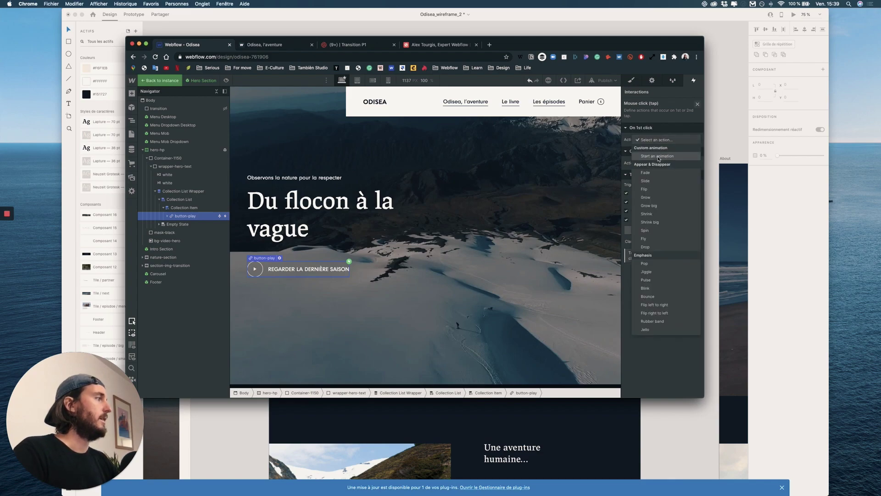
{"action": "left_click", "coordinate": [658, 156]}
{"action": "left_click", "coordinate": [664, 301]}
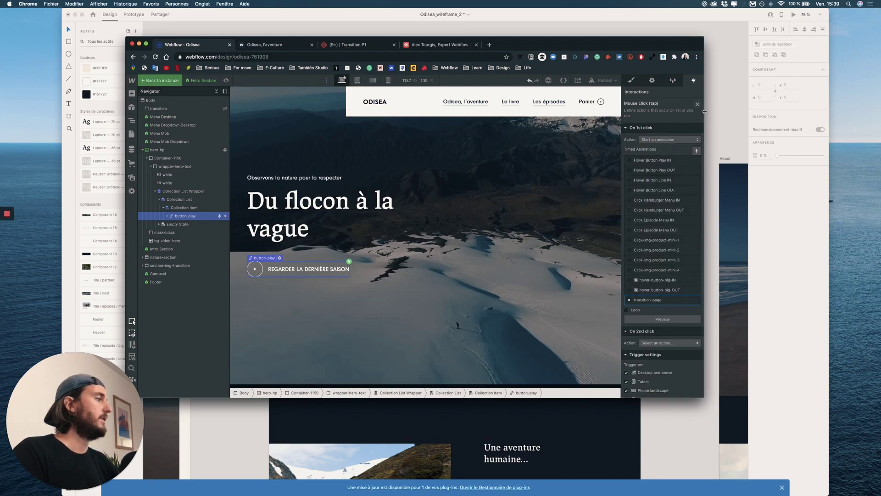
{"action": "left_click", "coordinate": [675, 323]}
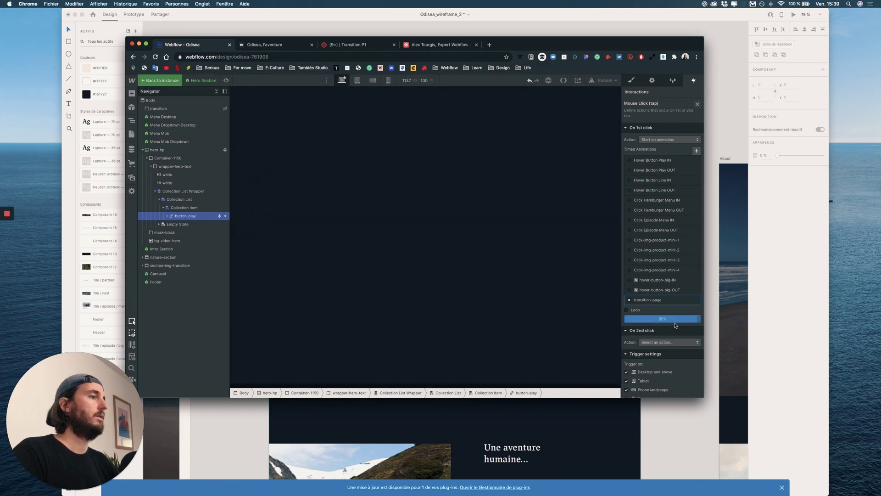
{"action": "left_click", "coordinate": [697, 103]}
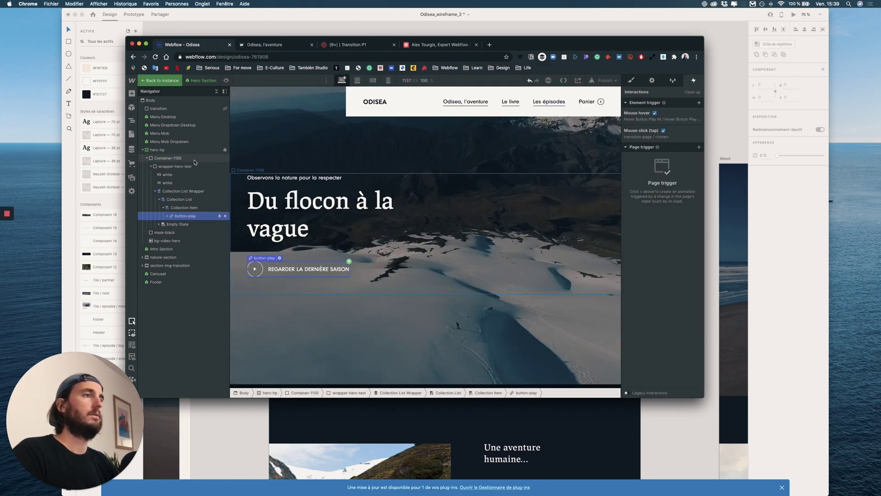
Step: Show the Menu Dropdown Desktop symbol with flex display and inspect the interactions on its "DECOUVRIR" button
{"action": "double_click", "coordinate": [188, 126]}
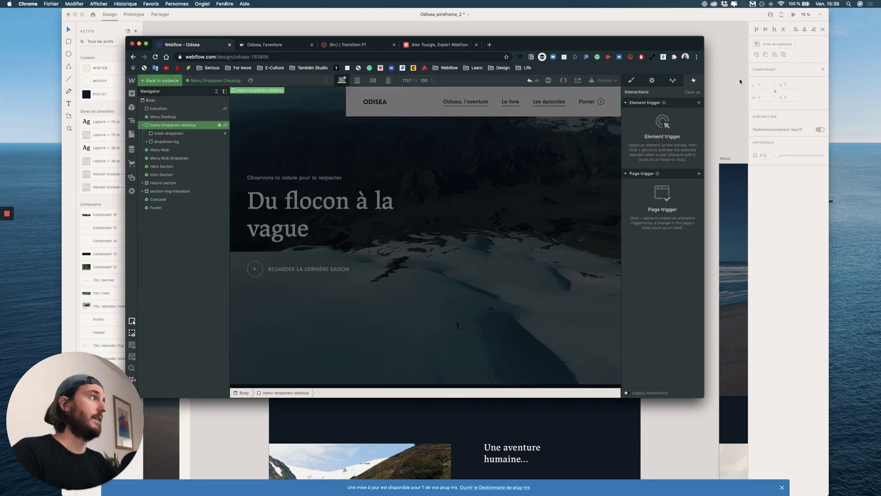
{"action": "left_click", "coordinate": [637, 82]}
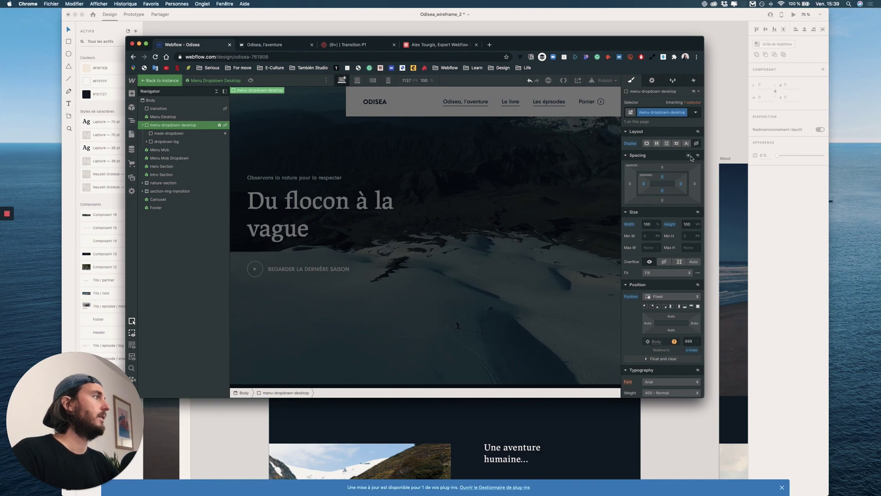
{"action": "left_click", "coordinate": [657, 143]}
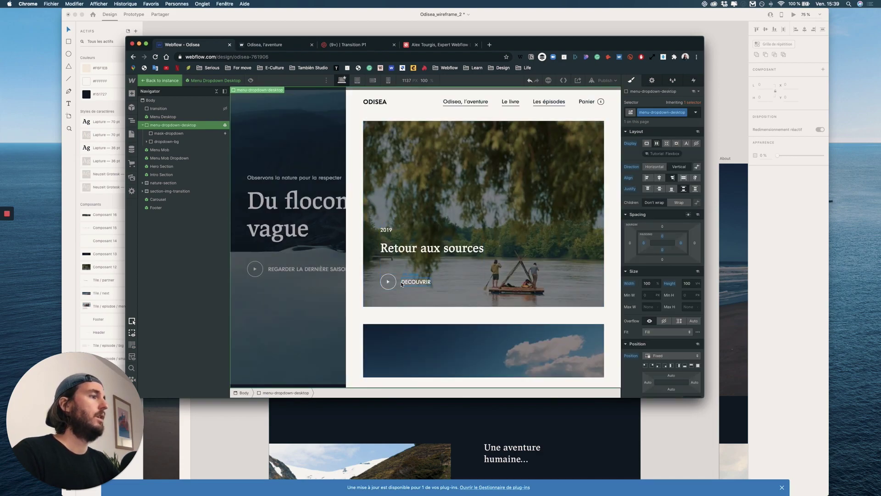
{"action": "left_click", "coordinate": [400, 285]}
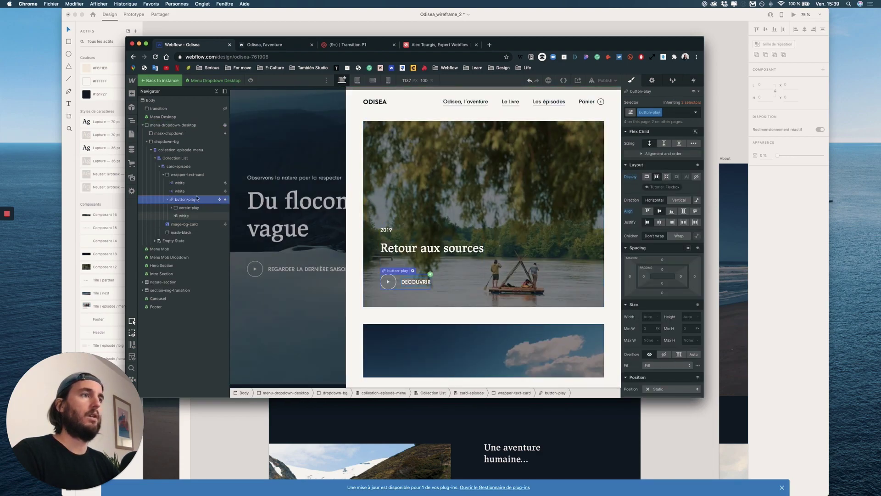
{"action": "left_click", "coordinate": [695, 81]}
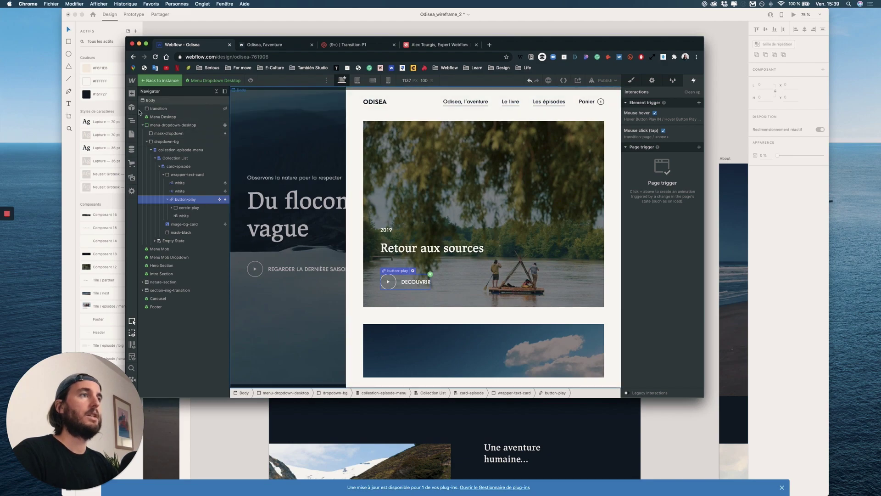
Step: Set the menu-dropdown-desktop element's display to none and leave the symbol
{"action": "left_click", "coordinate": [592, 102]}
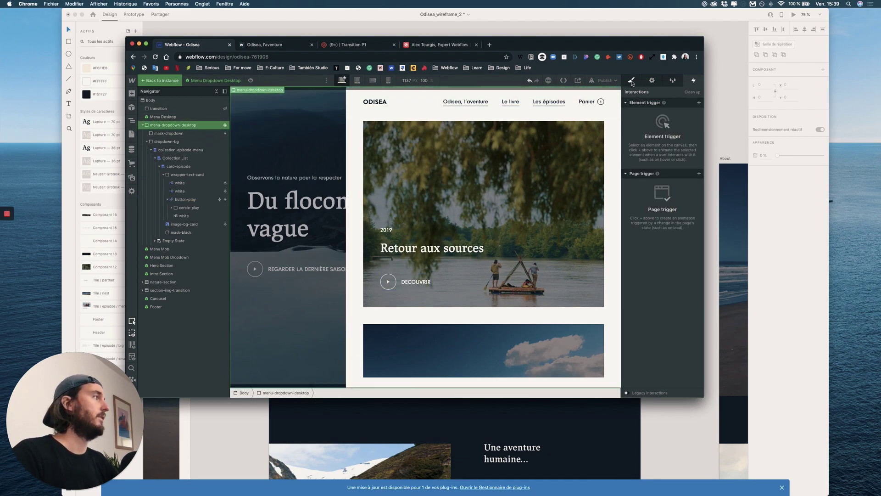
{"action": "left_click", "coordinate": [632, 82]}
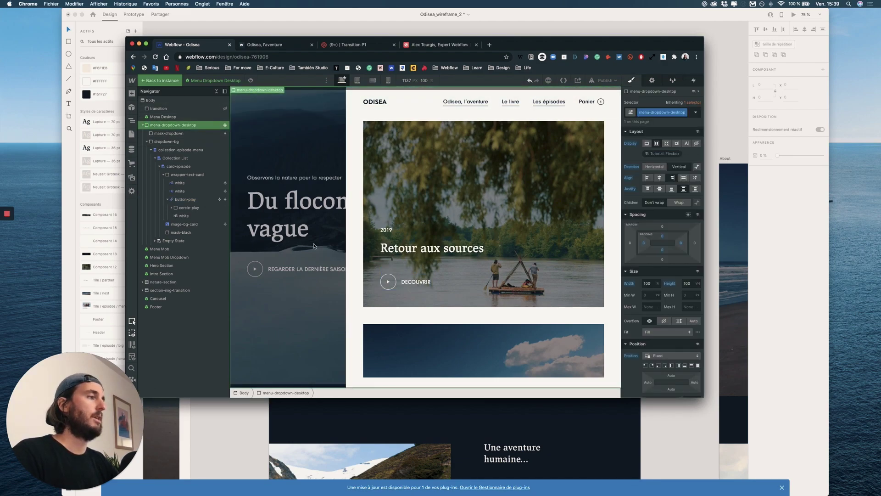
{"action": "scroll", "coordinate": [367, 250], "scroll_direction": "down", "scroll_amount": 2}
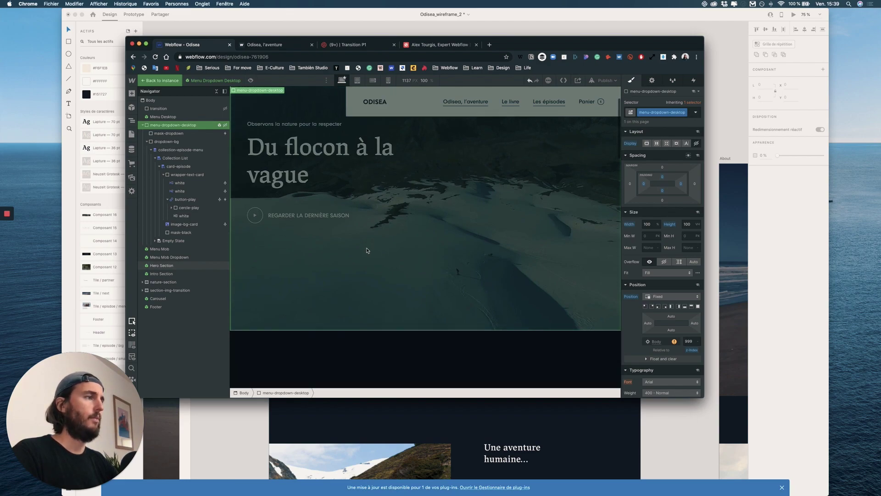
{"action": "left_click", "coordinate": [367, 250]}
Step: Open the Footer symbol for editing and inspect the "Mentions Légales" link's link-button class
{"action": "scroll", "coordinate": [368, 250], "scroll_direction": "down", "scroll_amount": 10}
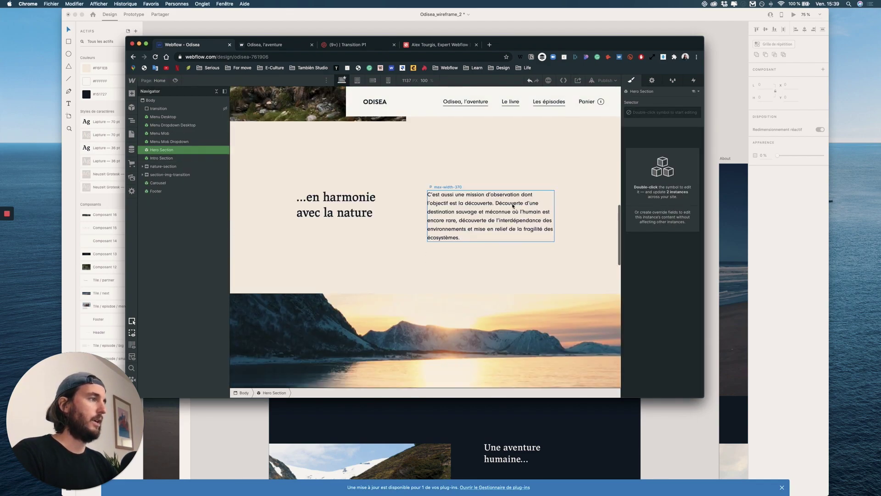
{"action": "scroll", "coordinate": [512, 205], "scroll_direction": "down", "scroll_amount": 10}
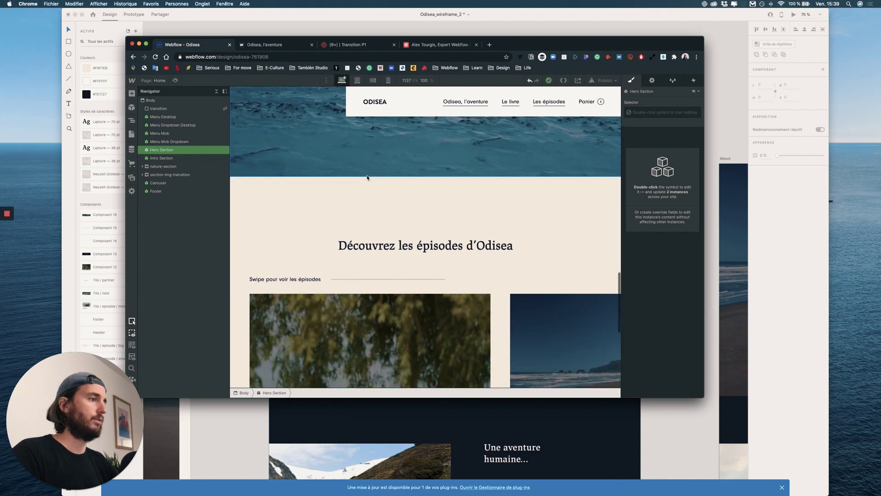
{"action": "scroll", "coordinate": [367, 178], "scroll_direction": "down", "scroll_amount": 5}
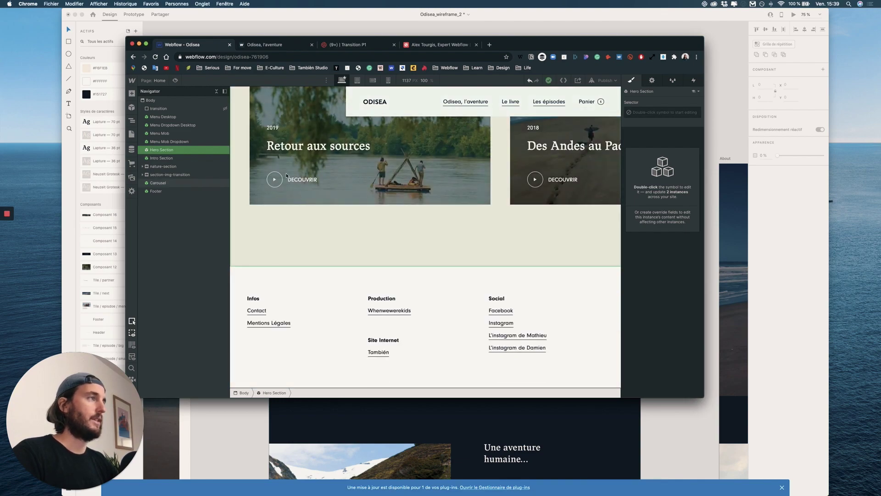
{"action": "double_click", "coordinate": [255, 314]}
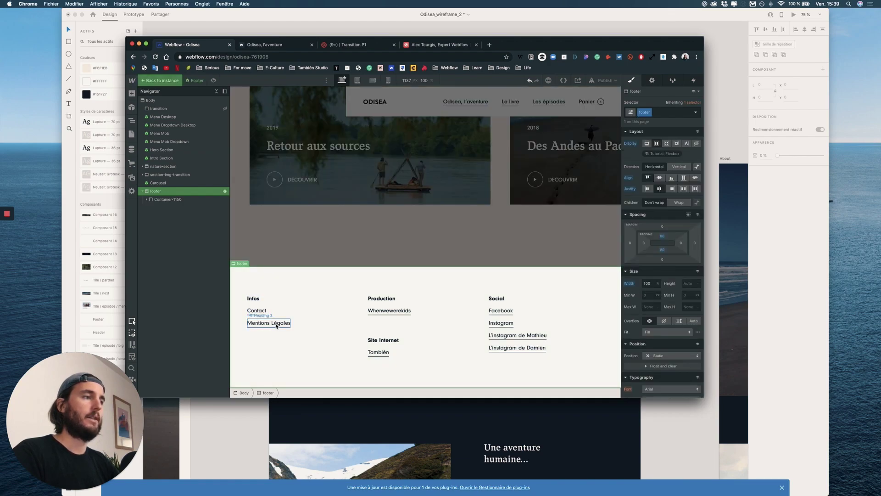
{"action": "left_click", "coordinate": [276, 325]}
{"action": "left_click", "coordinate": [195, 251]}
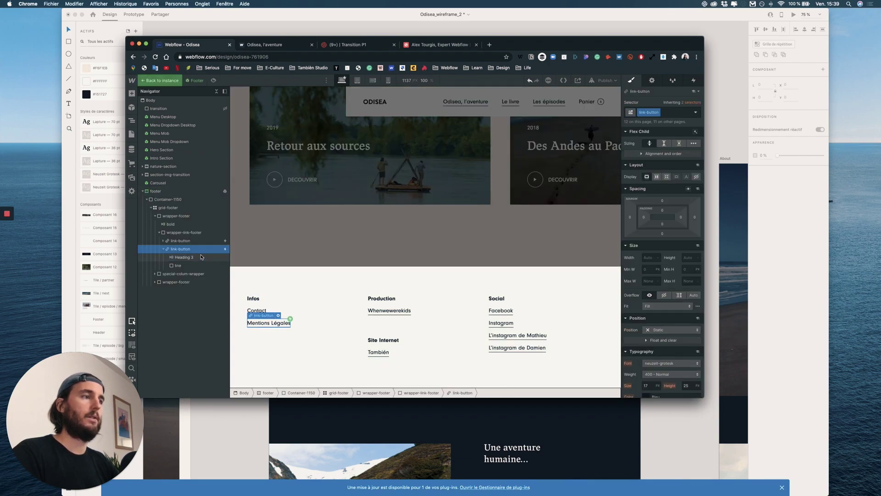
Step: Replace the footer "Contact" link's classes with the existing class used by the "Les épisodes" link
{"action": "left_click", "coordinate": [256, 311]}
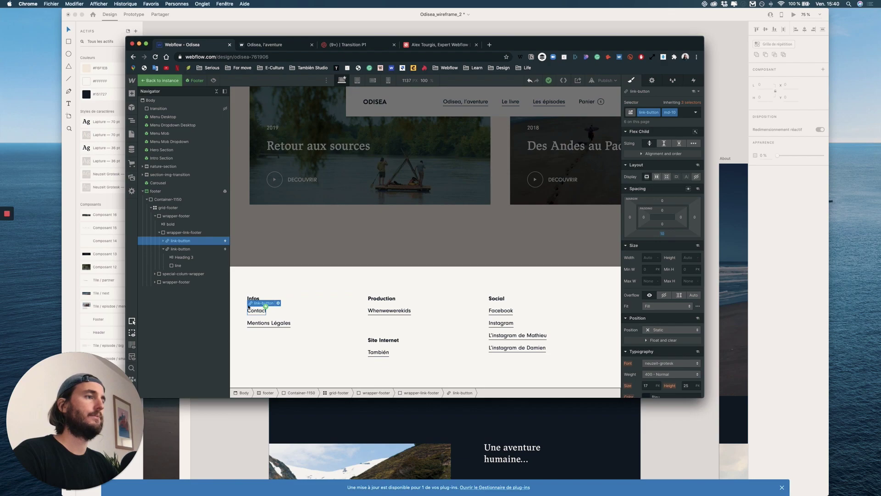
{"action": "left_click", "coordinate": [682, 112]}
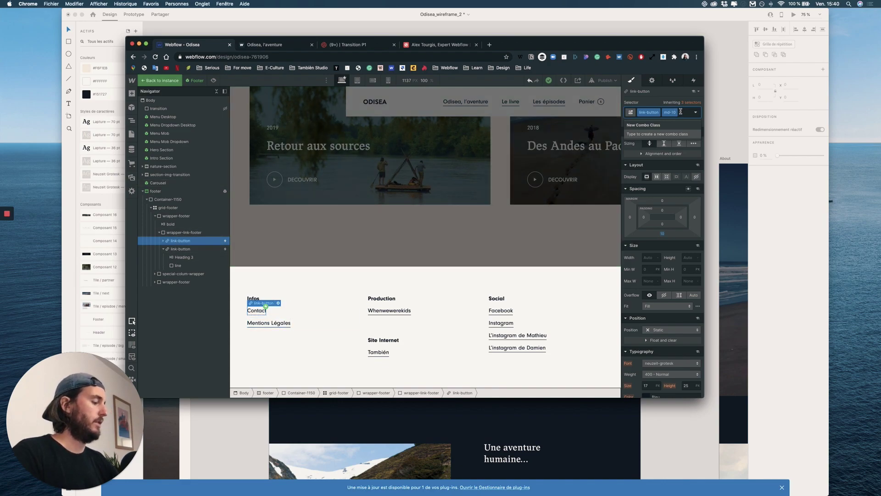
{"action": "key", "text": "BackSpace"}
{"action": "key", "text": "BackSpace"}
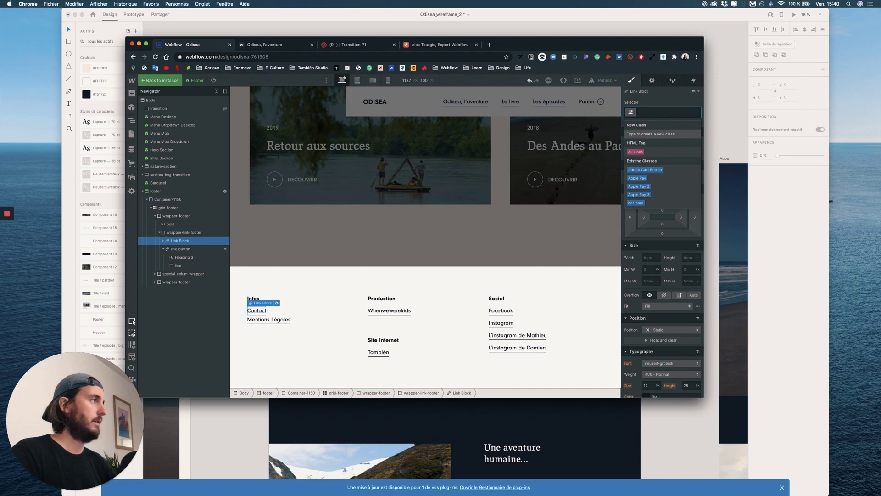
{"action": "type", "text": "link"}
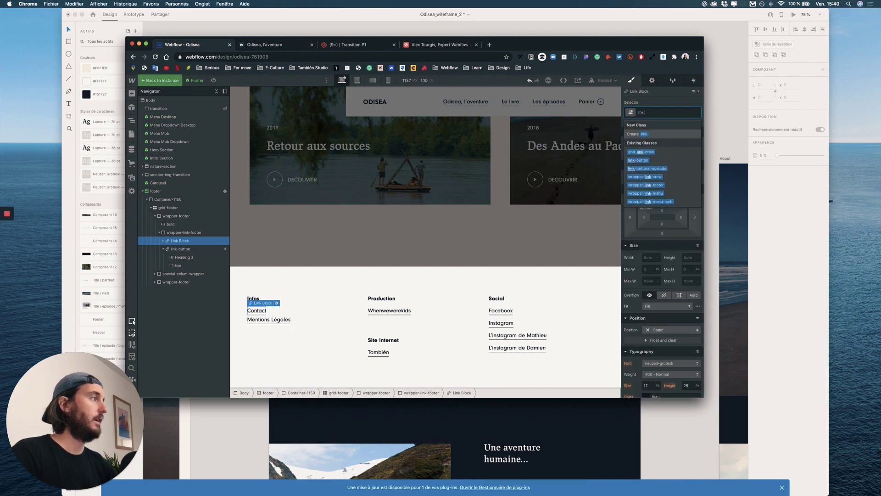
{"action": "left_click", "coordinate": [649, 169]}
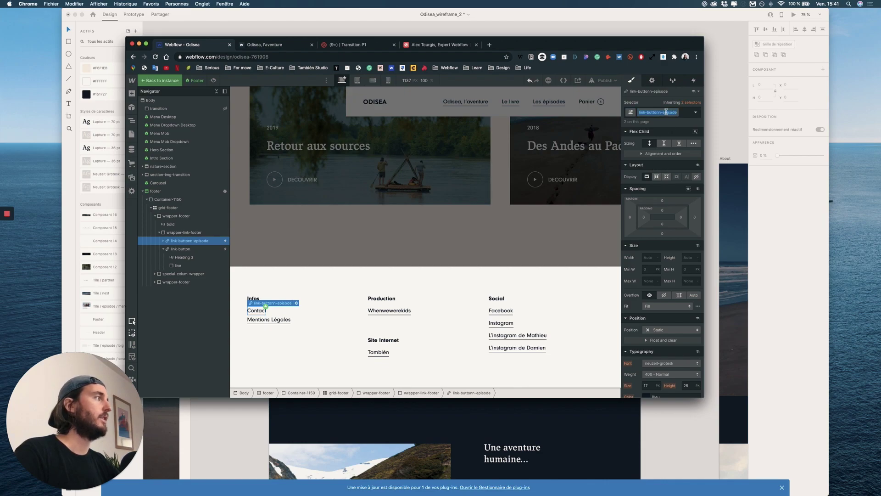
Step: Rename the "Contact" link's class so it ends in "special" instead of "episode", and add the md-10 combo class
{"action": "type", "text": "special"}
{"action": "key", "text": "Return"}
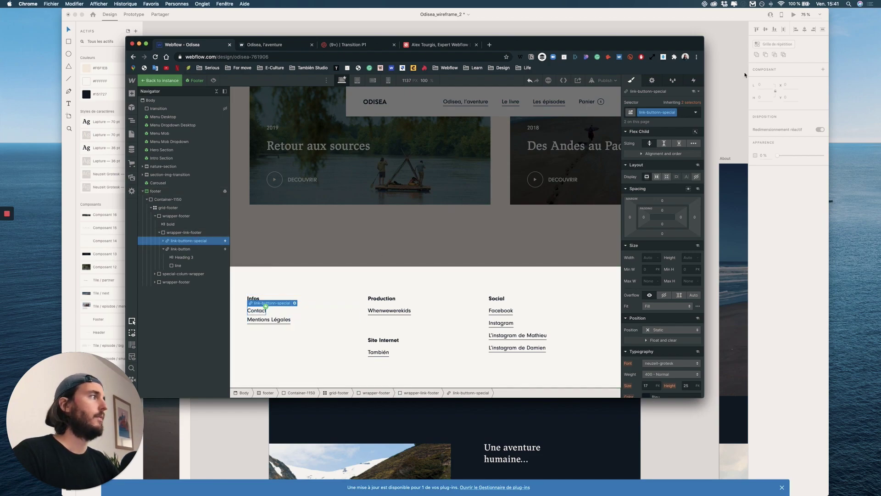
{"action": "left_click", "coordinate": [683, 112]}
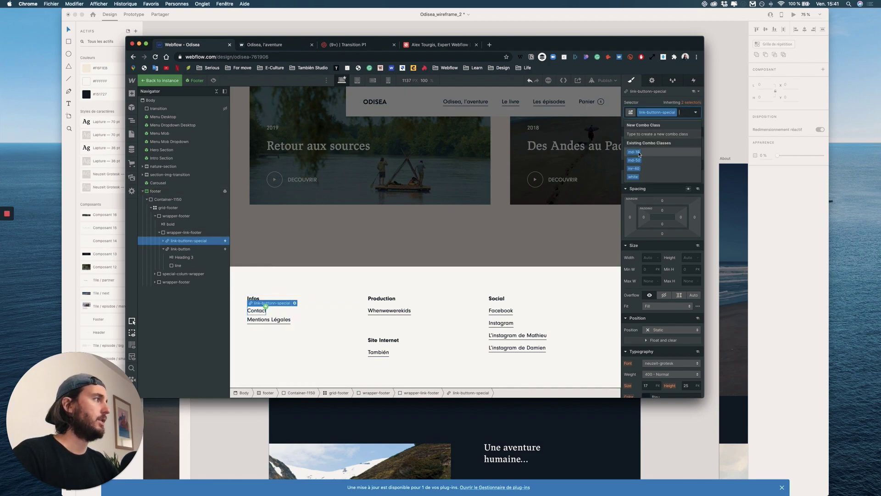
{"action": "key", "text": "Return"}
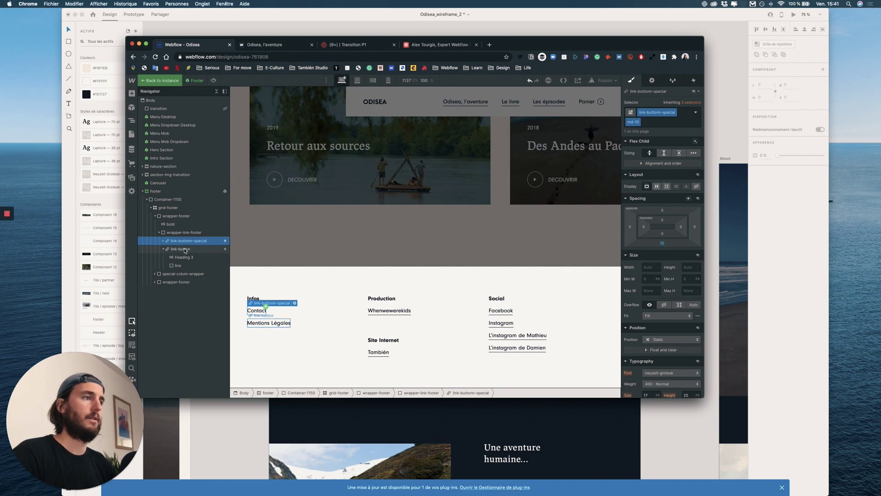
Step: Replace the footer "Whenwewerekids" link's link-button and md-10 classes with the existing special link class
{"action": "left_click", "coordinate": [255, 321]}
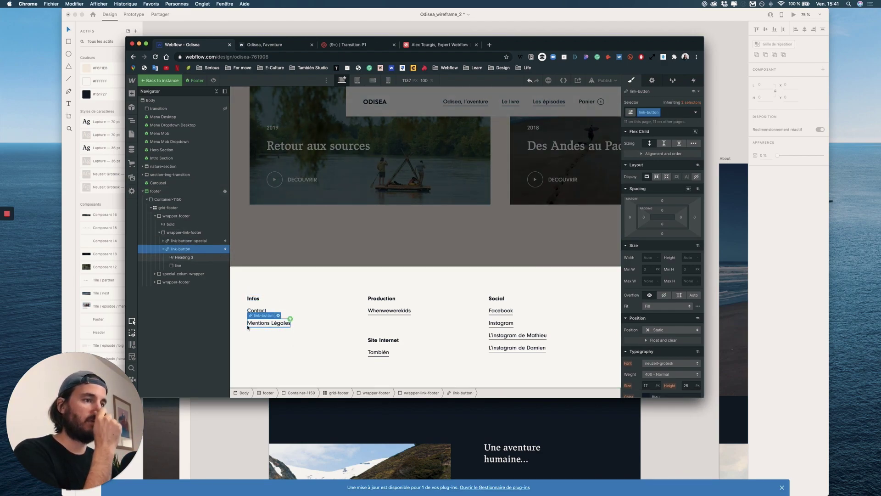
{"action": "left_click", "coordinate": [408, 311]}
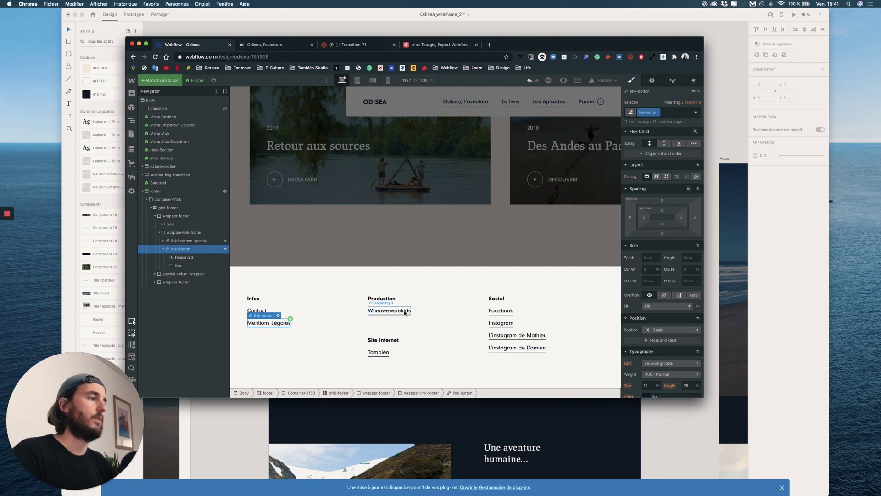
{"action": "left_click", "coordinate": [183, 307]}
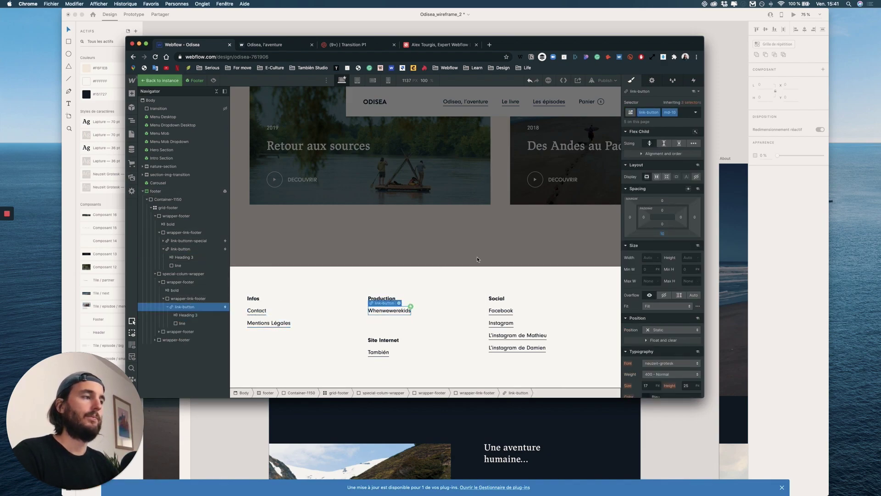
{"action": "left_click", "coordinate": [685, 113]}
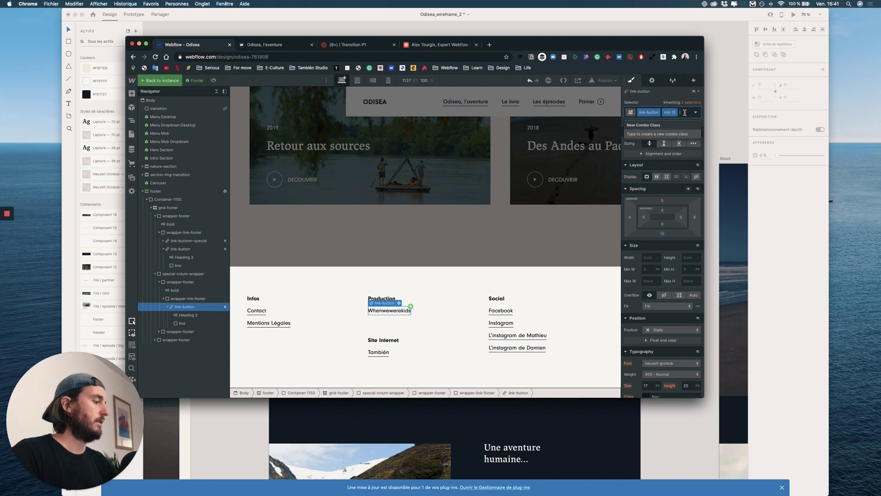
{"action": "key", "text": "BackSpace"}
{"action": "key", "text": "BackSpace"}
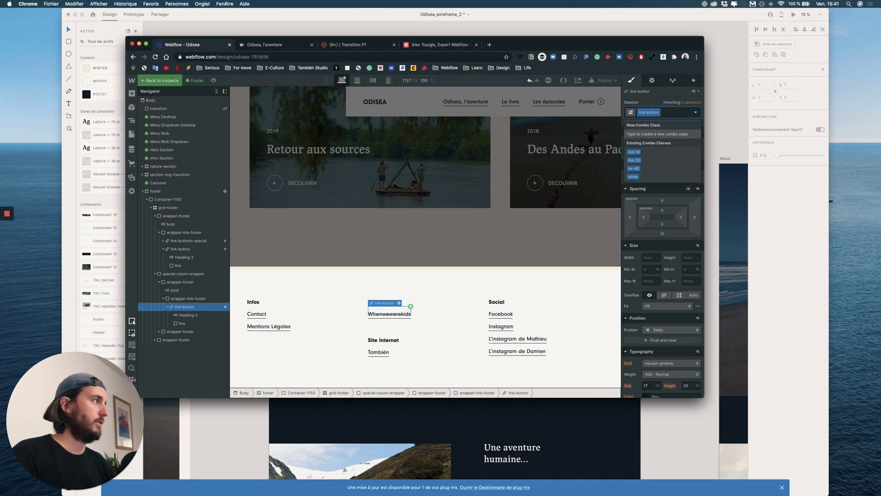
{"action": "type", "text": "link"}
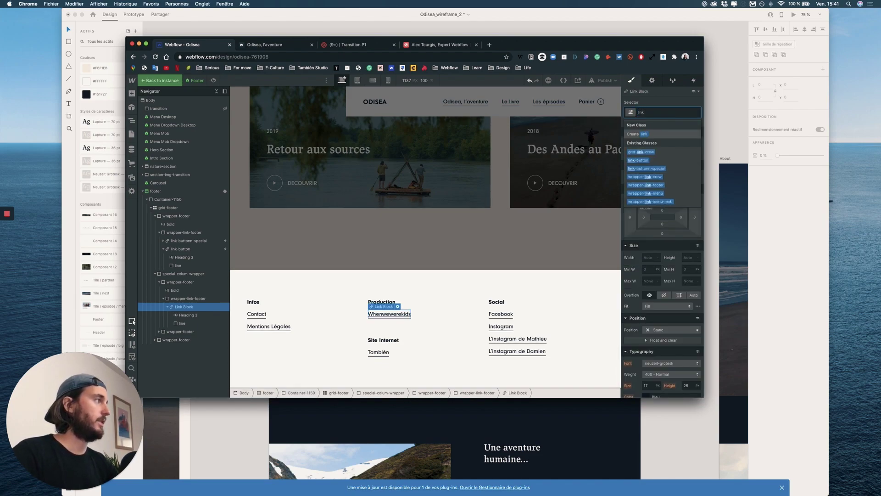
{"action": "key", "text": "Return"}
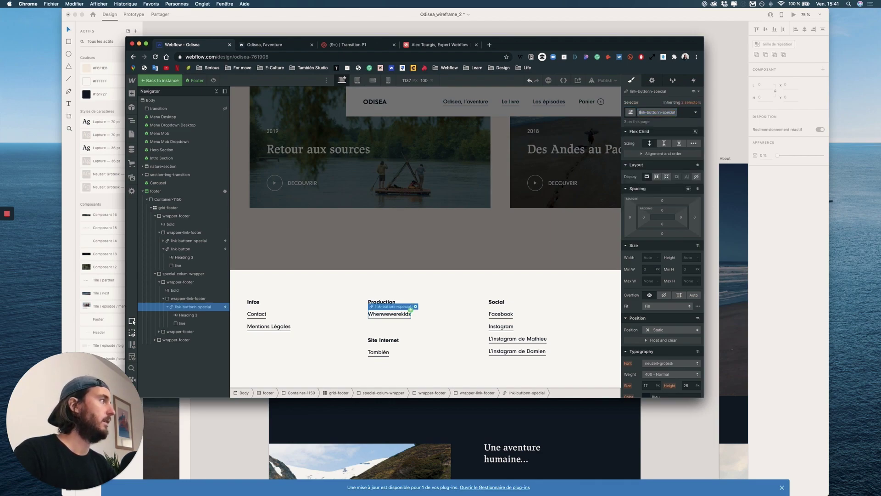
Step: Correct the "Whenwewerekids" link's class name to link-button-special and add the md-10 combo class
{"action": "key", "text": "BackSpace"}
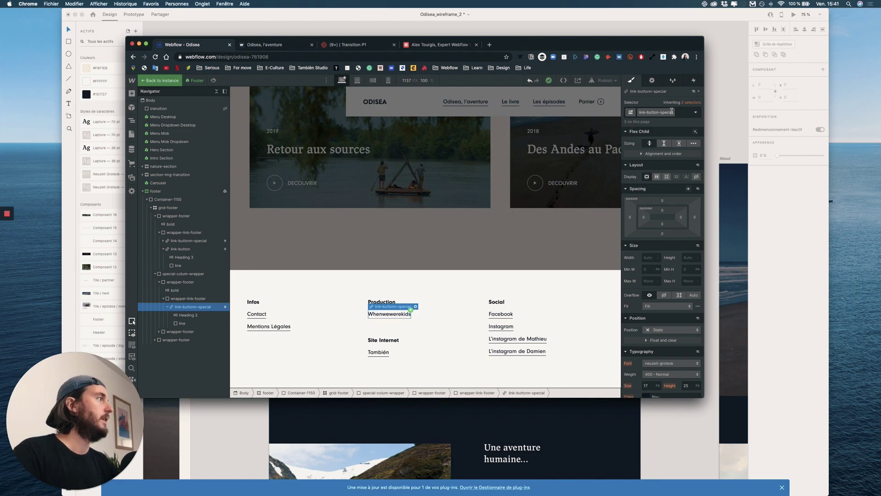
{"action": "left_click", "coordinate": [684, 113]}
{"action": "type", "text": "md"}
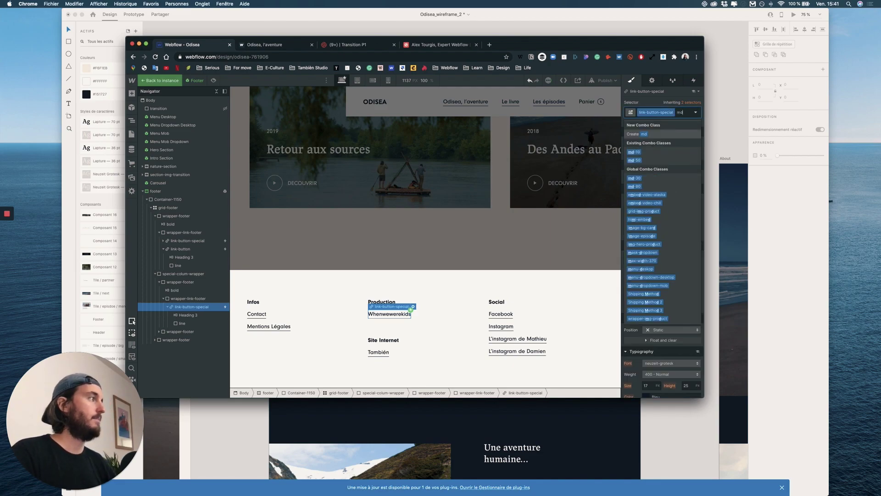
{"action": "left_click", "coordinate": [634, 152]}
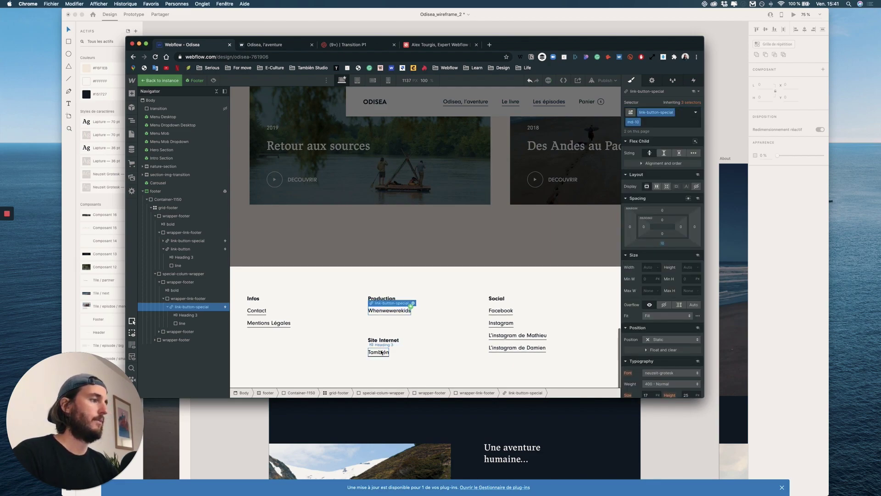
Step: Replace the footer "También" link's classes with link-button-special plus the md-10 combo class
{"action": "left_click", "coordinate": [399, 354]}
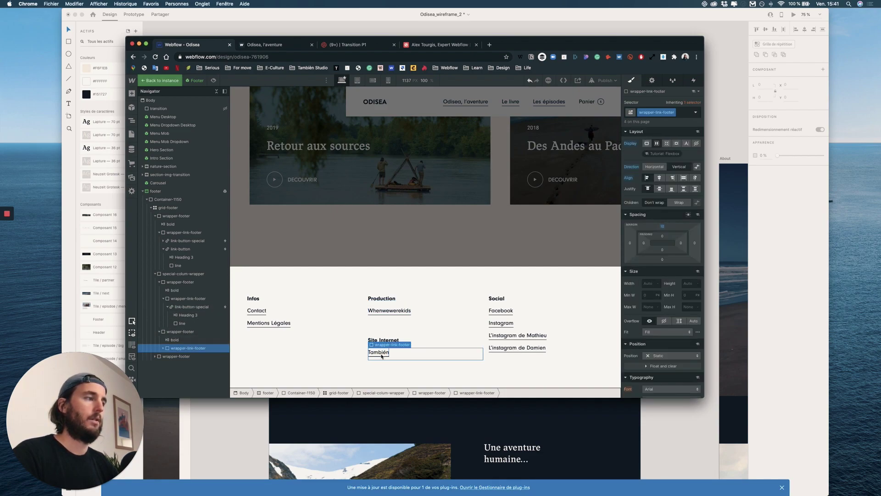
{"action": "left_click", "coordinate": [164, 348]}
{"action": "left_click", "coordinate": [163, 363]}
{"action": "left_click", "coordinate": [184, 357]}
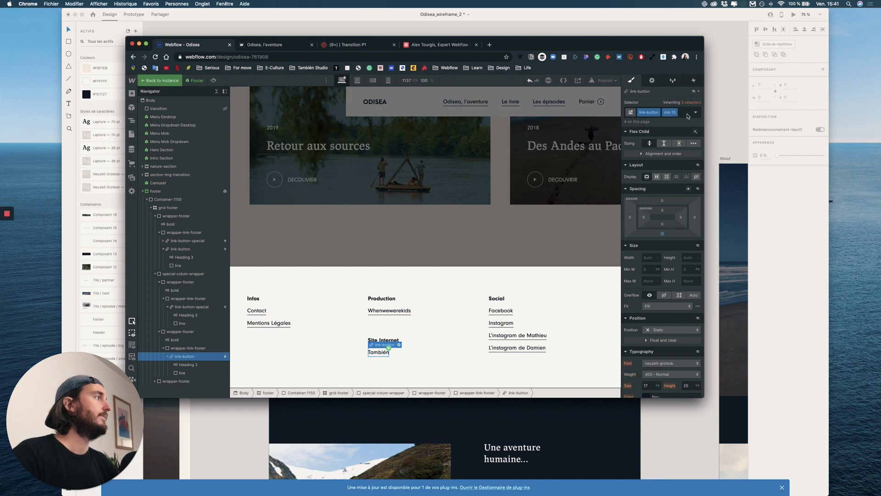
{"action": "left_click", "coordinate": [687, 113]}
{"action": "key", "text": "BackSpace"}
{"action": "key", "text": "BackSpace"}
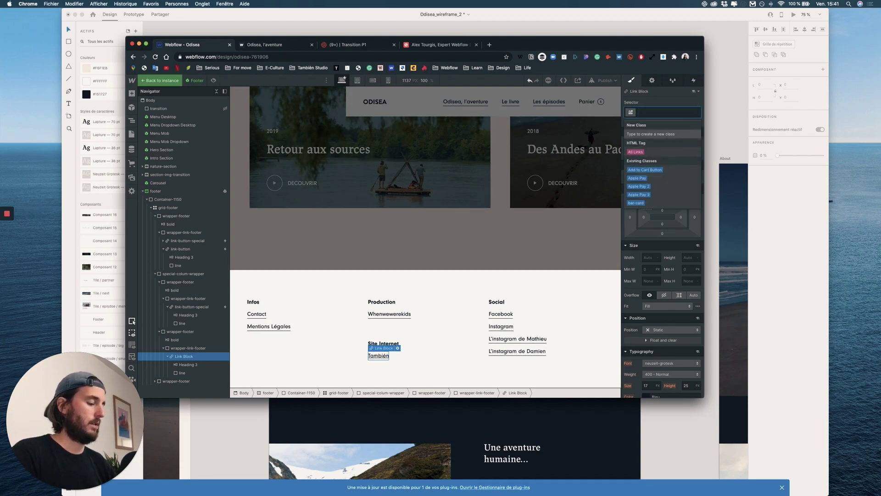
{"action": "type", "text": "link"}
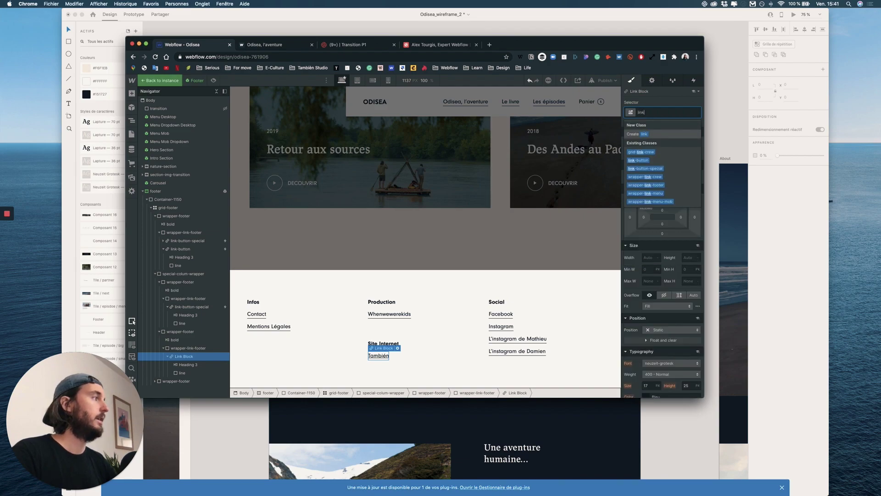
{"action": "key", "text": "Return"}
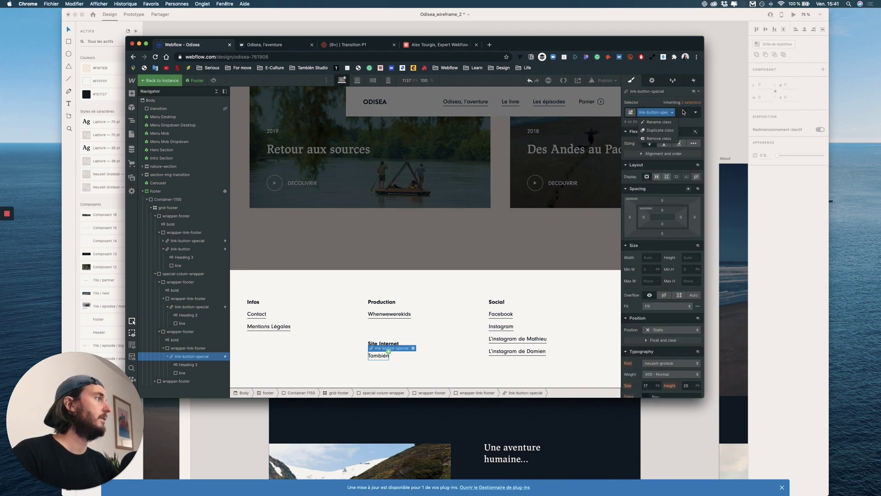
{"action": "left_click", "coordinate": [683, 111]}
{"action": "key", "text": "Escape"}
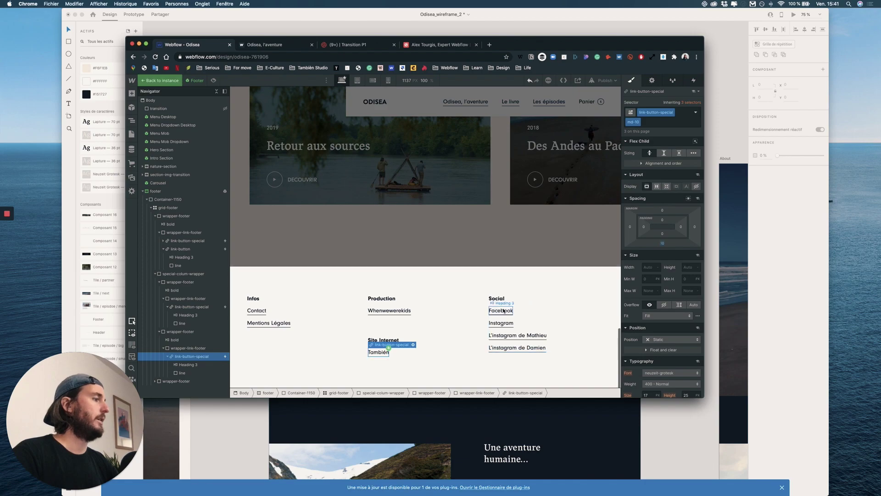
Step: Replace the "Facebook" link block's classes in the footer's Social column with link-button-special and md-10
{"action": "left_click", "coordinate": [504, 312]}
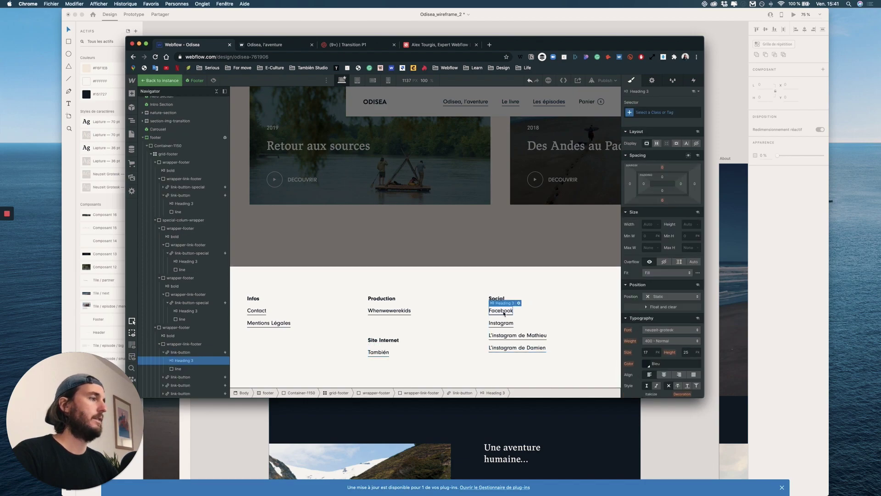
{"action": "left_click", "coordinate": [187, 352]}
{"action": "key", "text": "super+Return"}
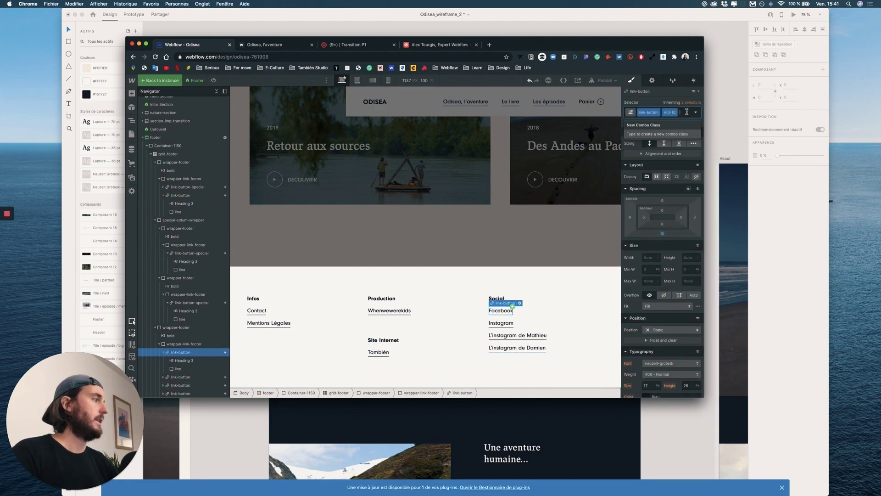
{"action": "key", "text": "BackSpace"}
{"action": "key", "text": "BackSpace"}
{"action": "type", "text": "lin"}
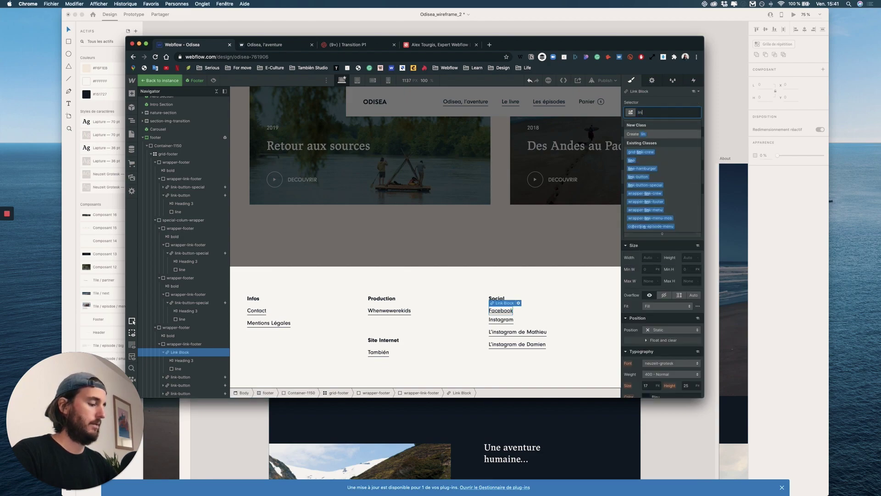
{"action": "type", "text": "k-"}
{"action": "key", "text": "Down"}
{"action": "key", "text": "Down"}
{"action": "key", "text": "Down"}
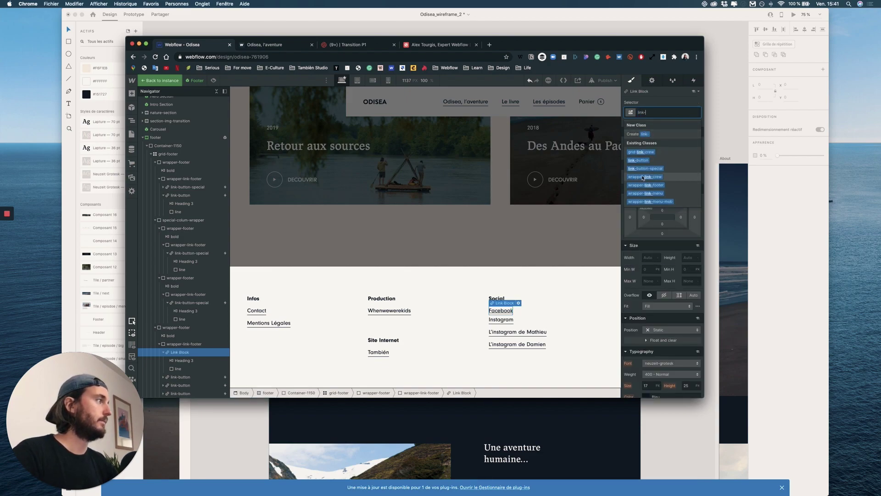
{"action": "key", "text": "Return"}
{"action": "key", "text": "Down"}
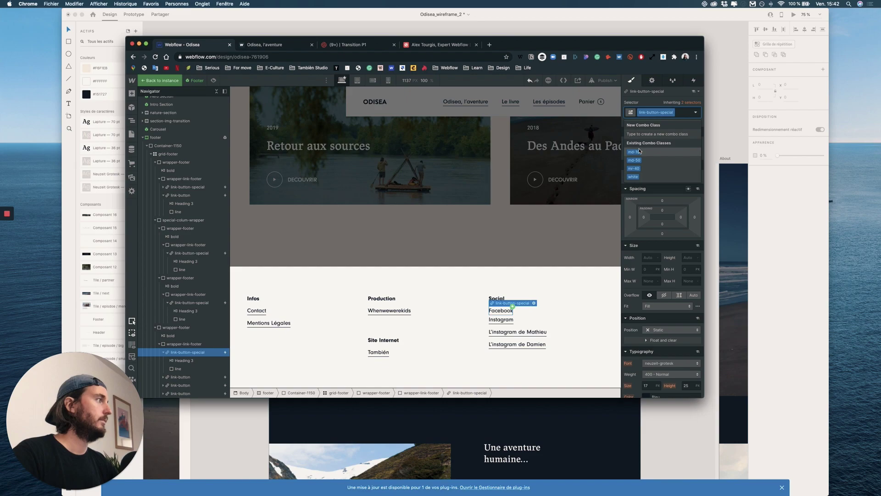
{"action": "key", "text": "Return"}
Step: Swap the footer "Instagram" link block's link-button class for link-button-special, with the md-10 combo class
{"action": "left_click", "coordinate": [513, 324]}
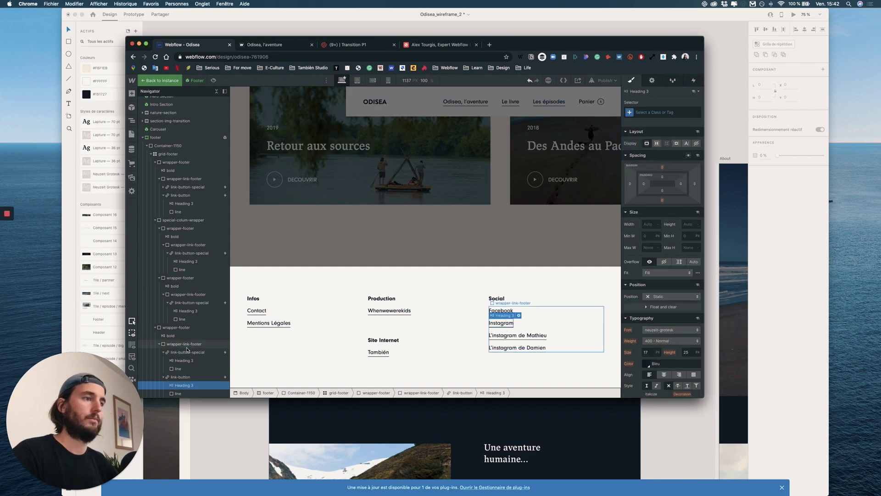
{"action": "left_click", "coordinate": [683, 112]}
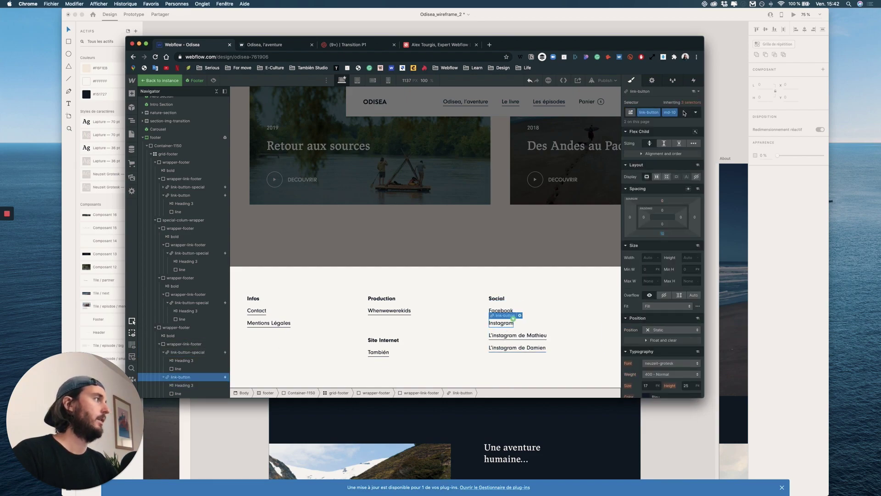
{"action": "key", "text": "BackSpace"}
{"action": "key", "text": "BackSpace"}
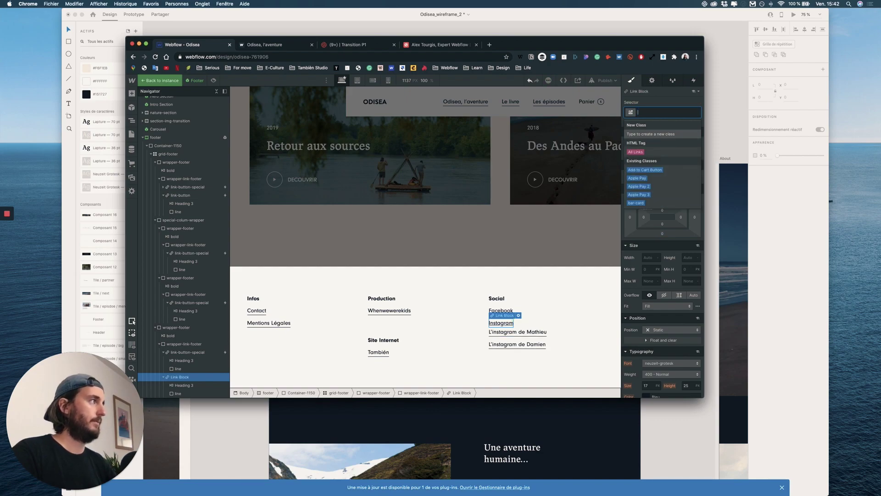
{"action": "type", "text": "link"}
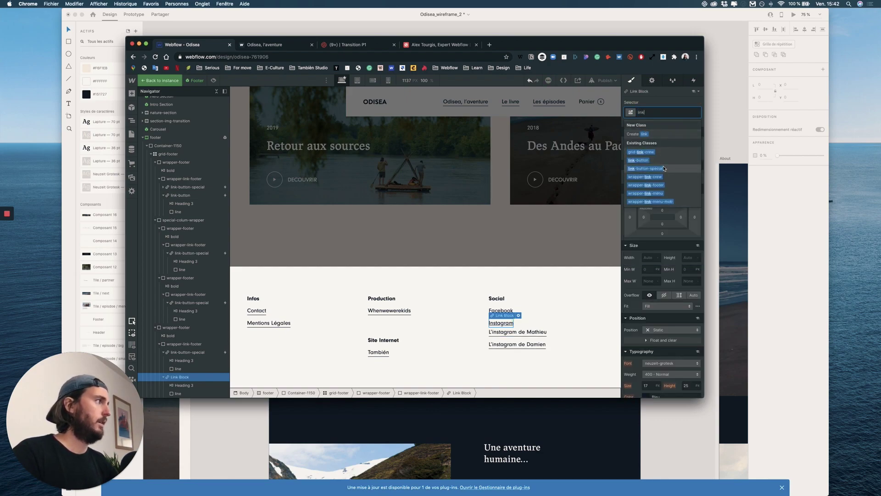
{"action": "left_click", "coordinate": [645, 168]}
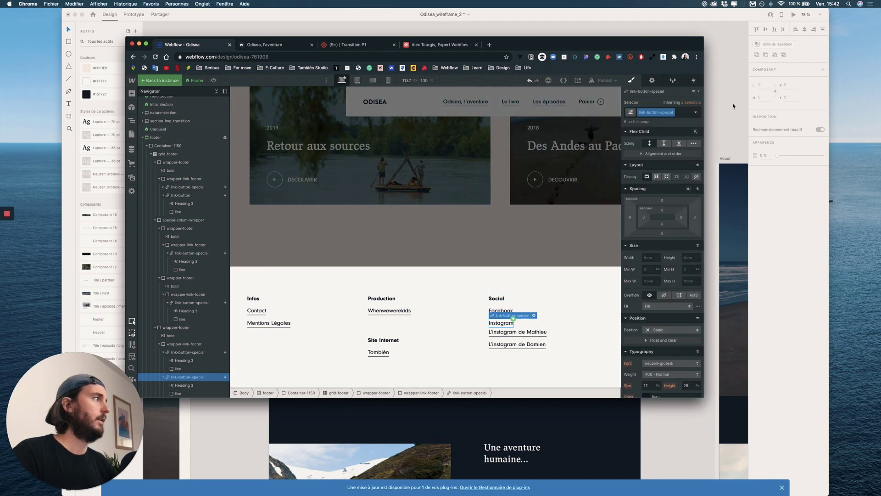
{"action": "left_click", "coordinate": [688, 112]}
{"action": "key", "text": "Escape"}
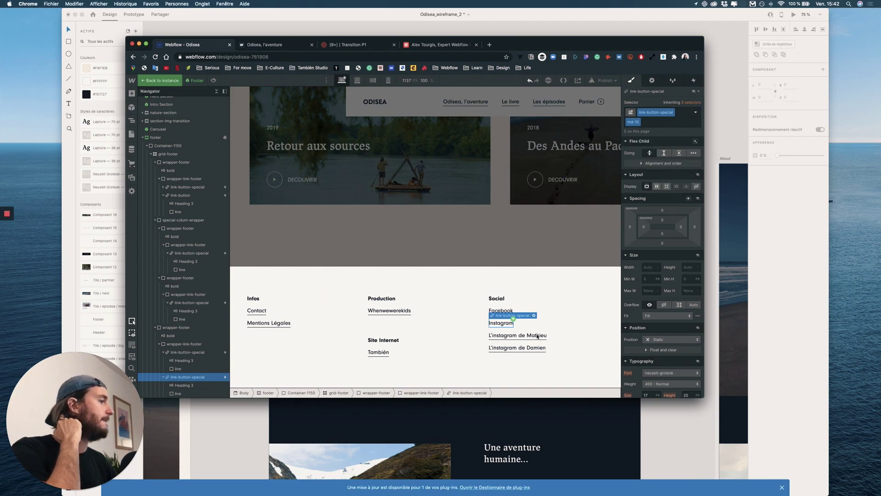
Step: Replace the classes of the third link in the footer's Social column with link-button-special and md-10
{"action": "left_click", "coordinate": [517, 335]}
{"action": "left_click", "coordinate": [190, 369]}
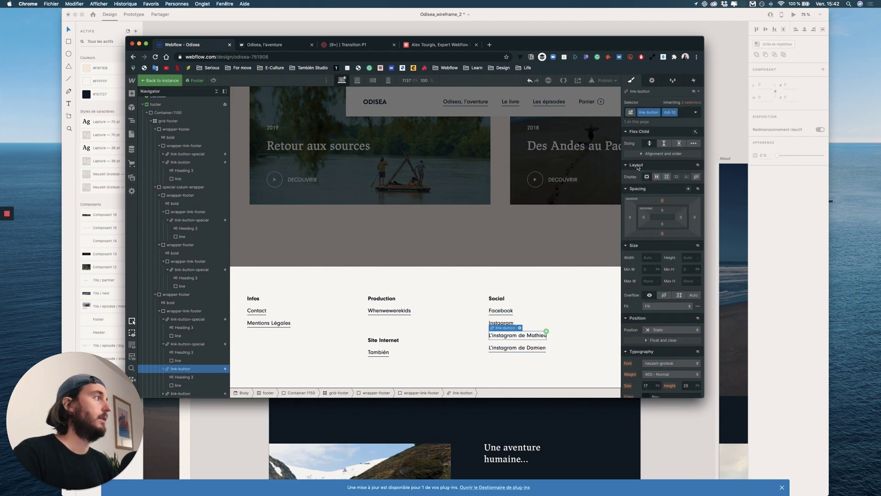
{"action": "left_click", "coordinate": [682, 113]}
{"action": "key", "text": "BackSpace"}
{"action": "key", "text": "BackSpace"}
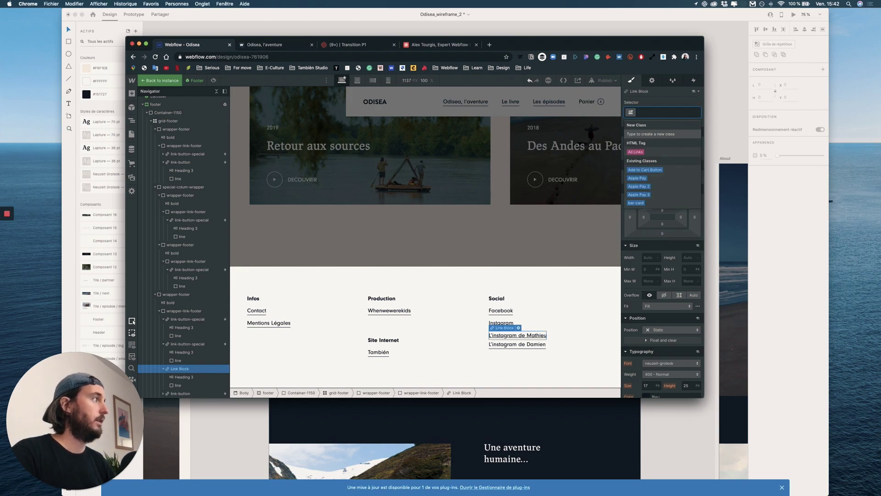
{"action": "type", "text": "link"}
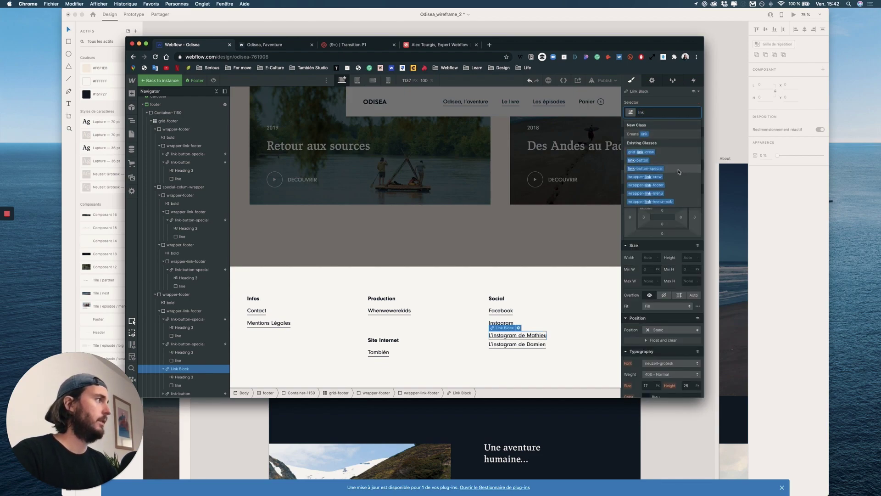
{"action": "key", "text": "Return"}
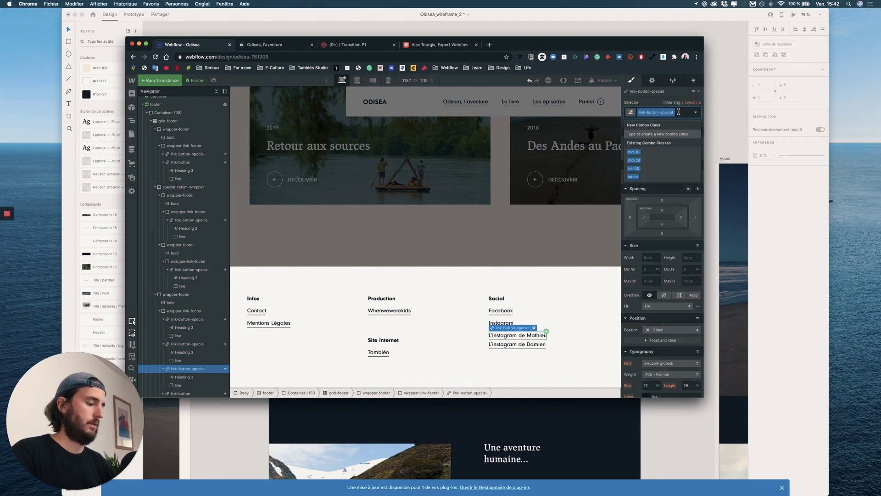
{"action": "type", "text": "md"}
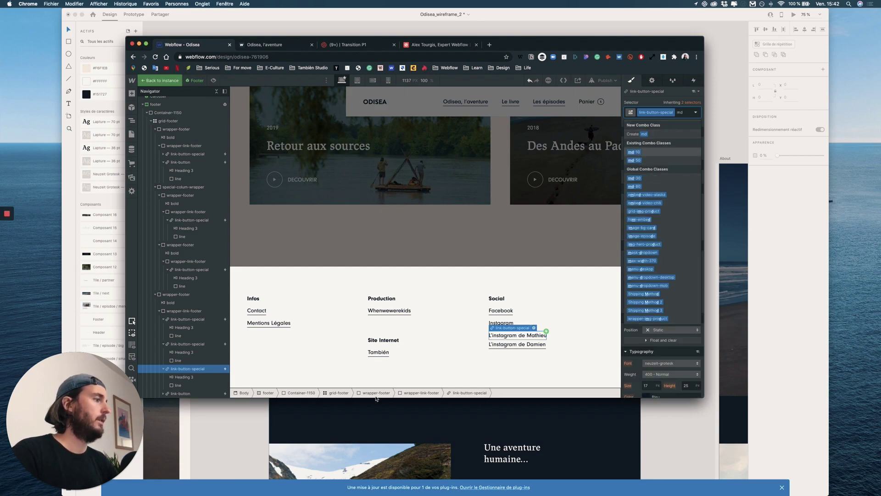
{"action": "key", "text": "Return"}
Step: Replace the class of the last link in the footer's Social column with link-button-special and leave footer symbol editing
{"action": "left_click", "coordinate": [192, 393]}
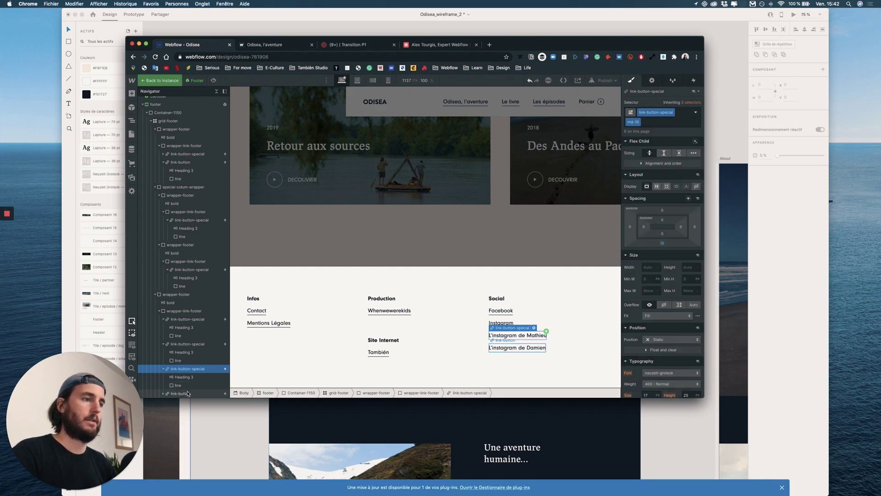
{"action": "left_click", "coordinate": [684, 112]}
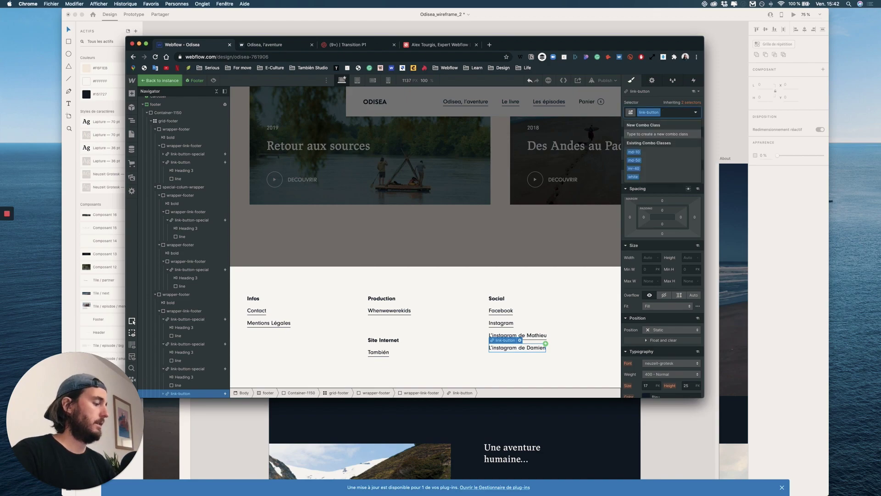
{"action": "key", "text": "BackSpace"}
{"action": "type", "text": "link"}
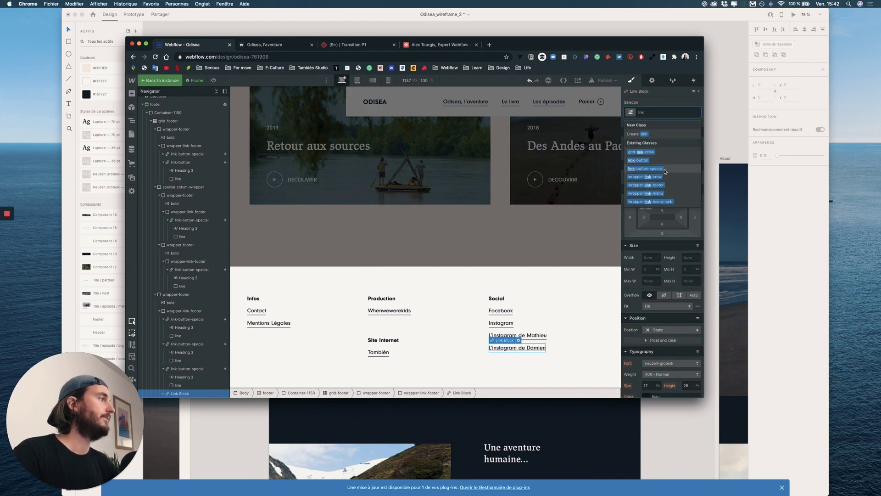
{"action": "key", "text": "Return"}
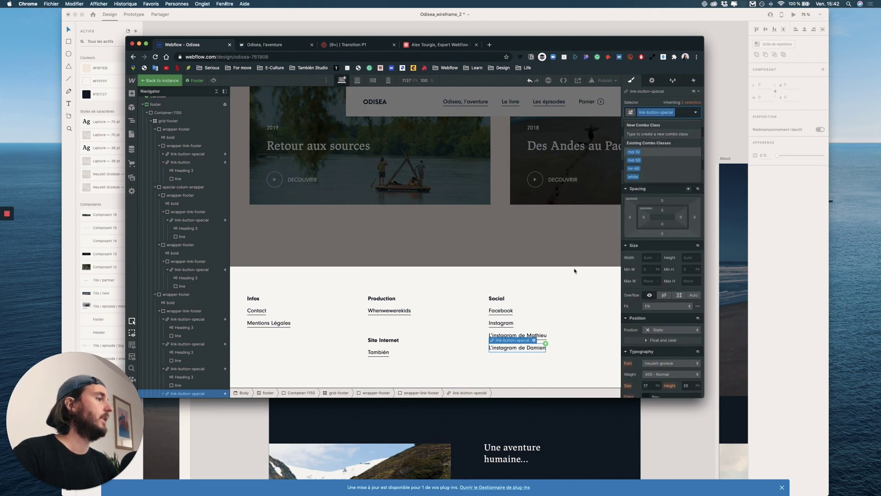
{"action": "left_click", "coordinate": [567, 230]}
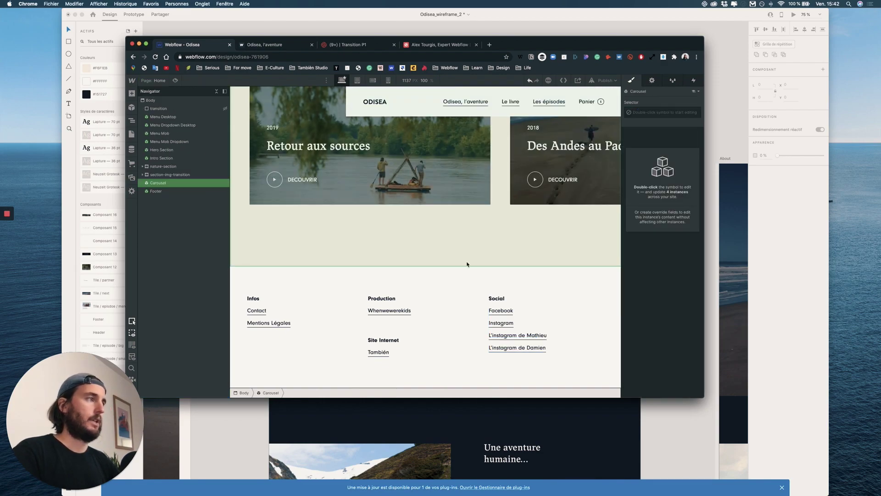
Step: Open the "Odisea, l'aventure" page with its interaction triggers shown
{"action": "scroll", "coordinate": [466, 264], "scroll_direction": "up", "scroll_amount": 15}
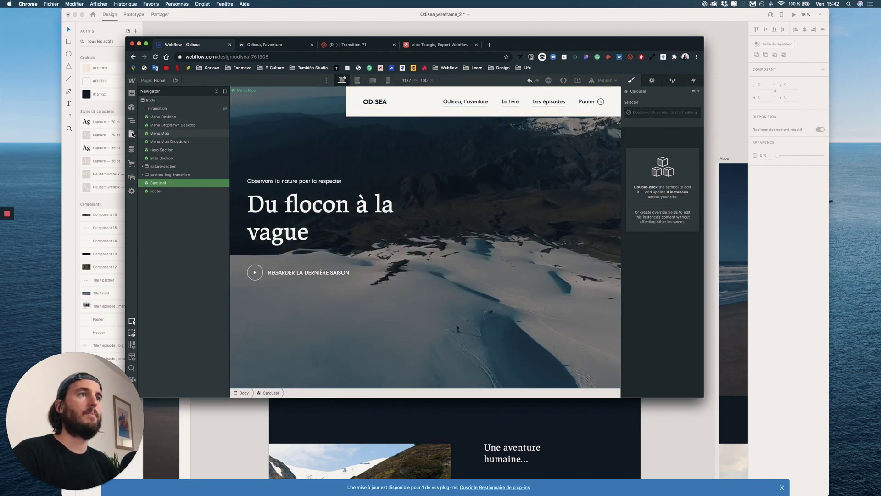
{"action": "left_click", "coordinate": [132, 133]}
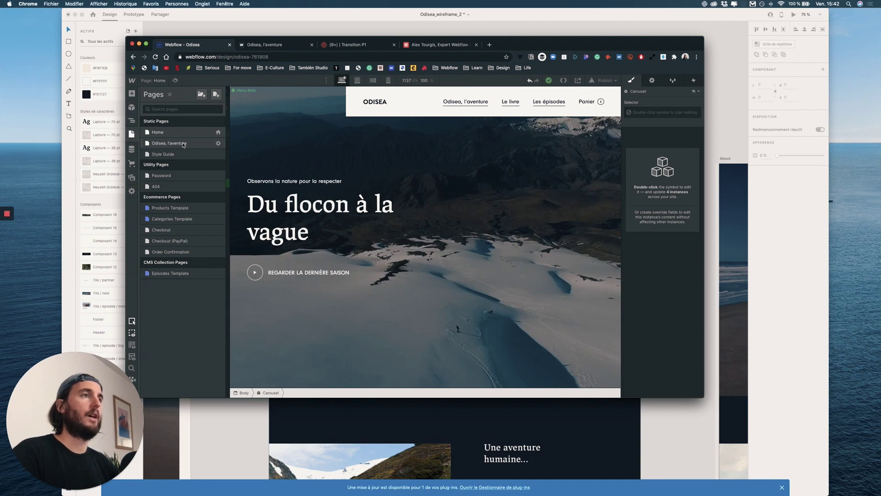
{"action": "left_click", "coordinate": [183, 144]}
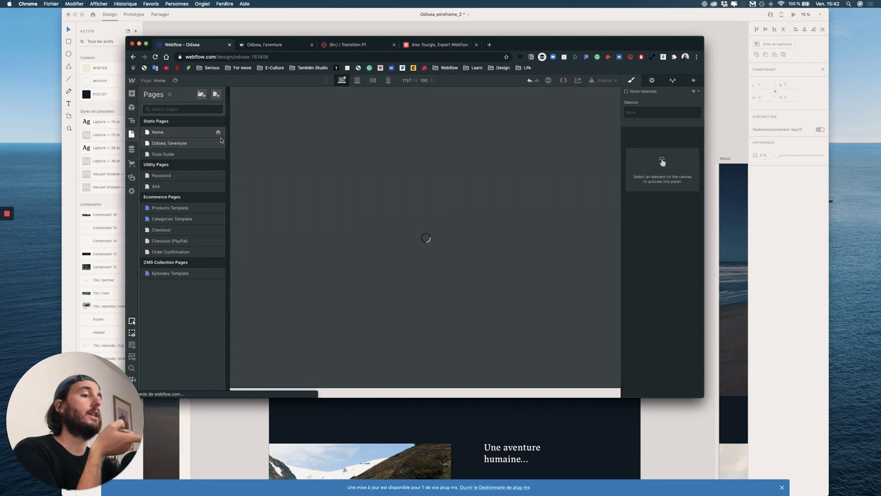
{"action": "left_click", "coordinate": [693, 81]}
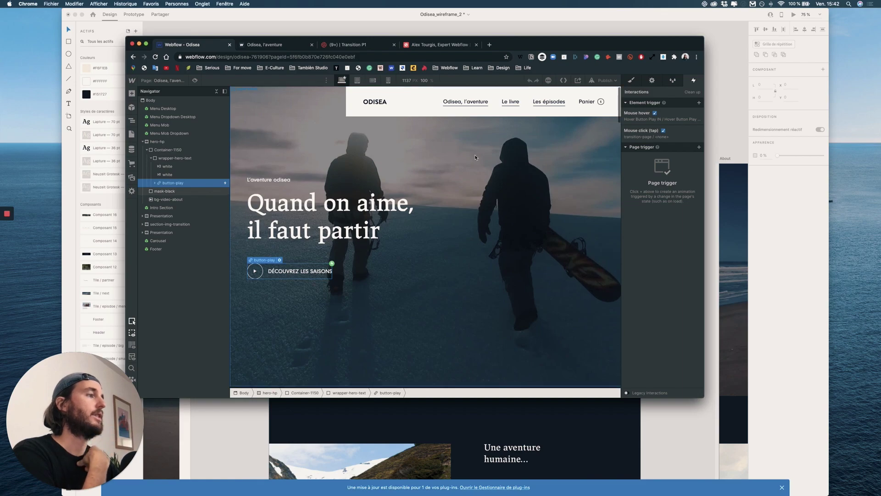
Step: Replace the classes of the Instagram link block in the first team member's bio with link-button-special and the mr-40 combo class
{"action": "scroll", "coordinate": [473, 138], "scroll_direction": "down", "scroll_amount": 15}
{"action": "scroll", "coordinate": [475, 157], "scroll_direction": "up", "scroll_amount": 5}
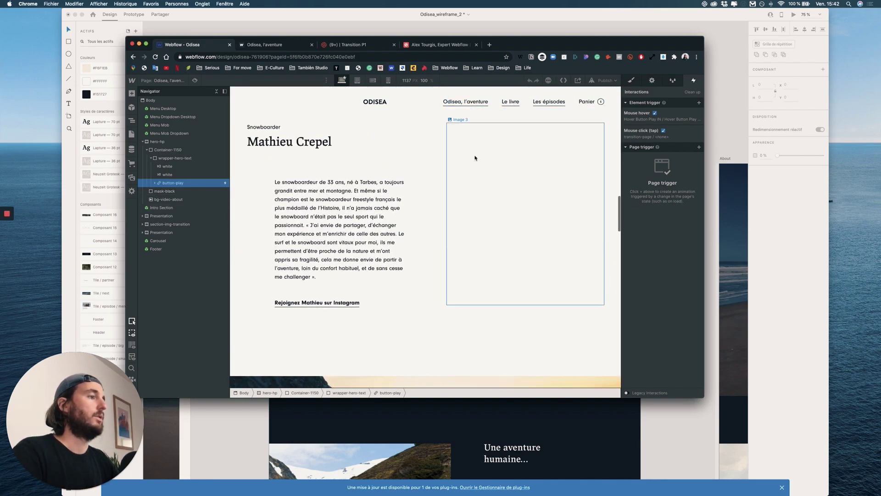
{"action": "left_click", "coordinate": [528, 162]}
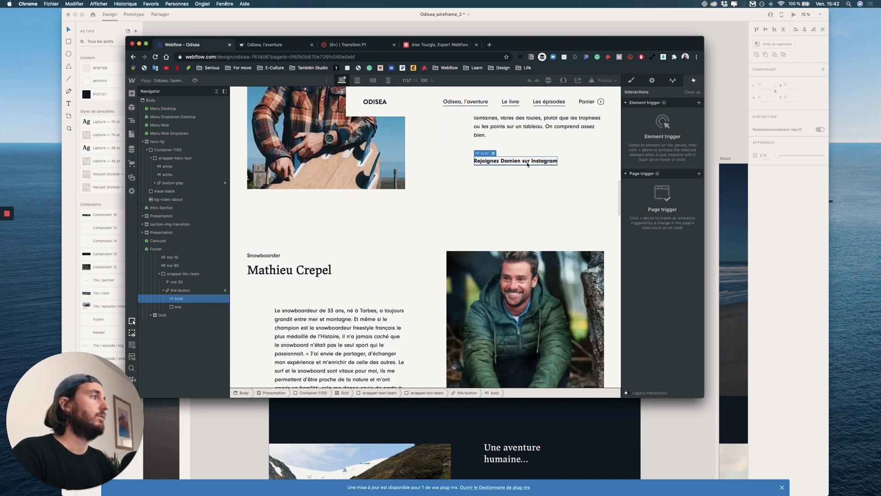
{"action": "left_click", "coordinate": [204, 289]}
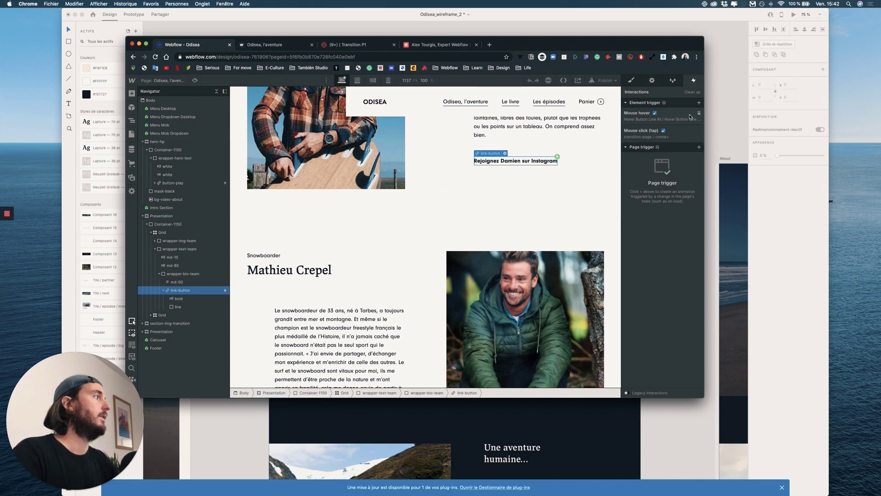
{"action": "left_click", "coordinate": [631, 81]}
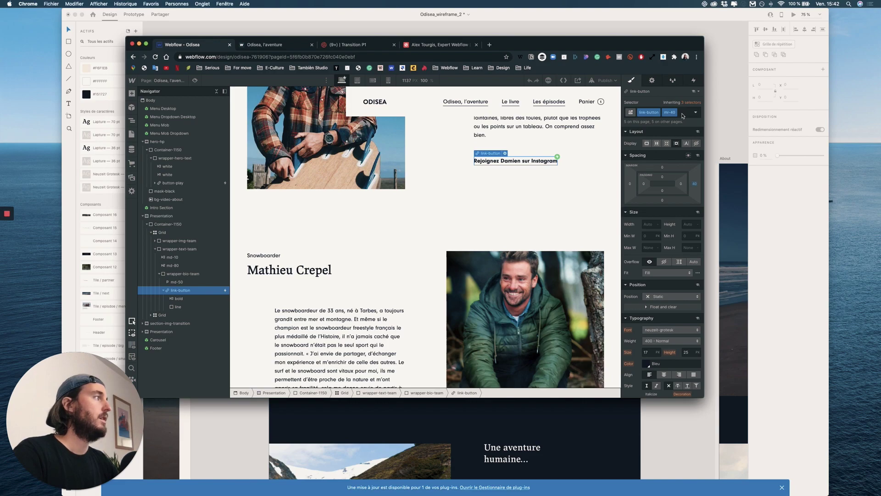
{"action": "left_click", "coordinate": [683, 116]}
{"action": "key", "text": "BackSpace"}
{"action": "key", "text": "BackSpace"}
{"action": "type", "text": "link"}
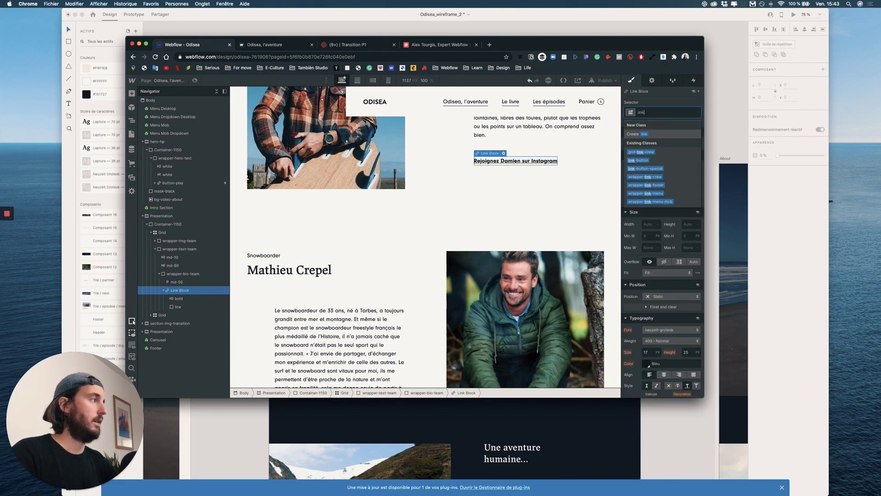
{"action": "left_click", "coordinate": [652, 168]}
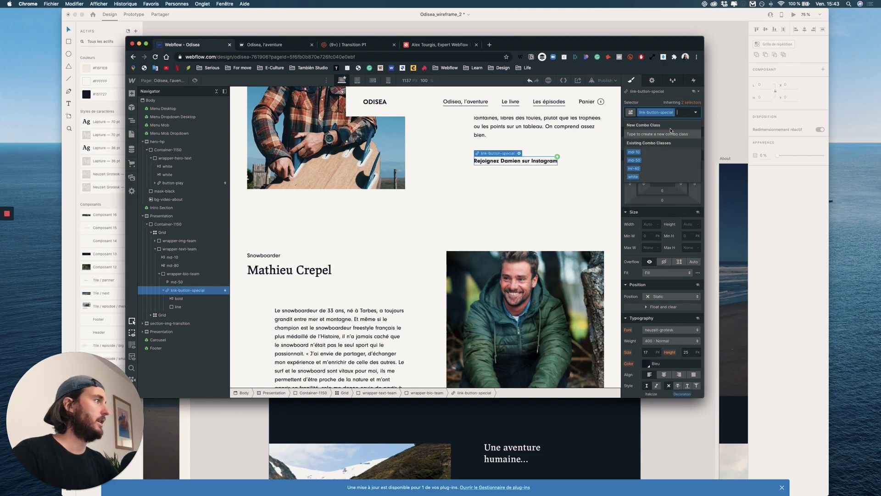
{"action": "left_click", "coordinate": [634, 168]}
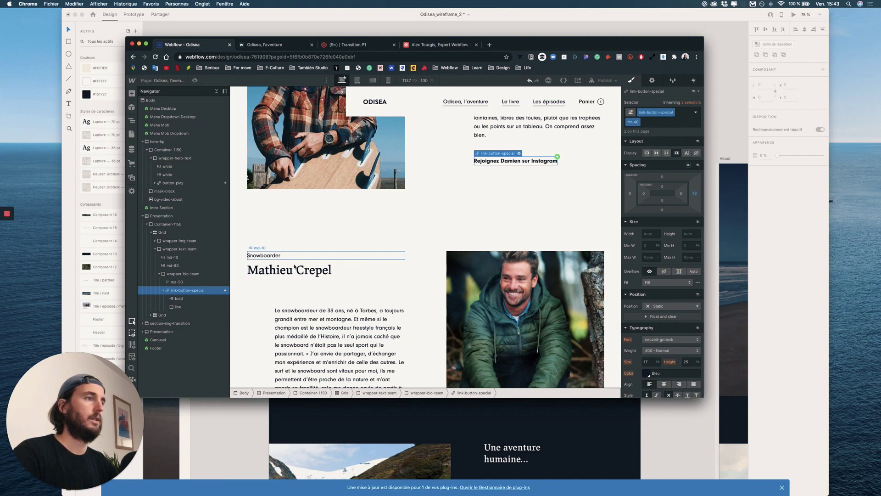
Step: Swap the Instagram link block's link-button class in the Snowboarder bio for link-button-special, with the mr-40 combo class
{"action": "scroll", "coordinate": [295, 267], "scroll_direction": "down", "scroll_amount": 5}
{"action": "left_click", "coordinate": [317, 309]}
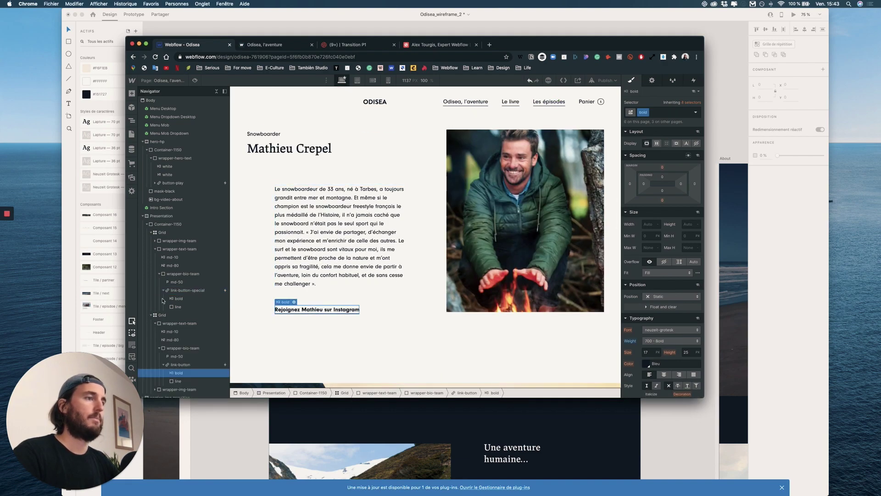
{"action": "left_click", "coordinate": [184, 365]}
{"action": "left_click", "coordinate": [683, 114]}
{"action": "key", "text": "BackSpace"}
{"action": "key", "text": "BackSpace"}
{"action": "type", "text": "link-button-special"}
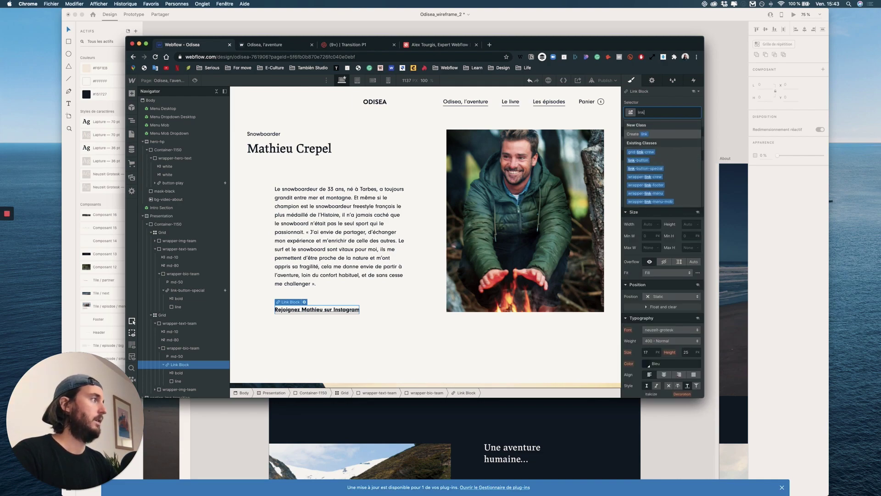
{"action": "key", "text": "Return"}
{"action": "type", "text": "mr-40"}
{"action": "key", "text": "Return"}
Step: Check the rest of the page for remaining external links and open the Products Template page
{"action": "scroll", "coordinate": [420, 223], "scroll_direction": "up", "scroll_amount": 10}
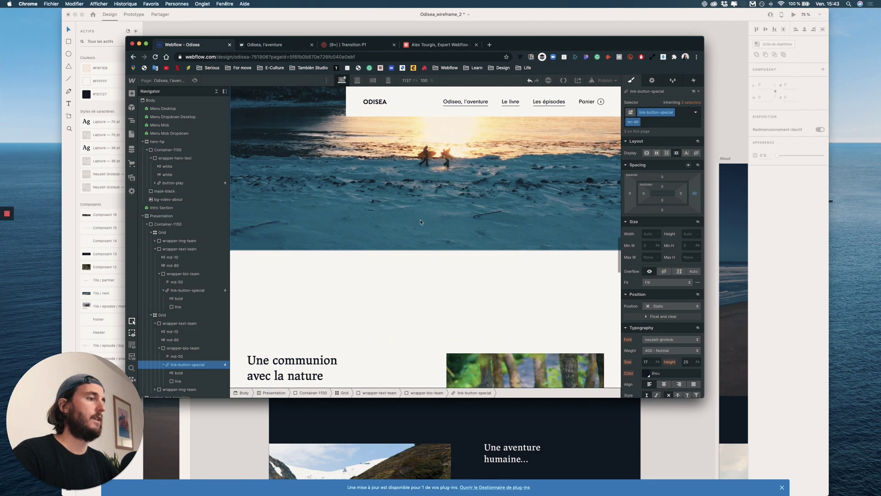
{"action": "scroll", "coordinate": [419, 223], "scroll_direction": "down", "scroll_amount": 8}
{"action": "scroll", "coordinate": [424, 219], "scroll_direction": "down", "scroll_amount": 10}
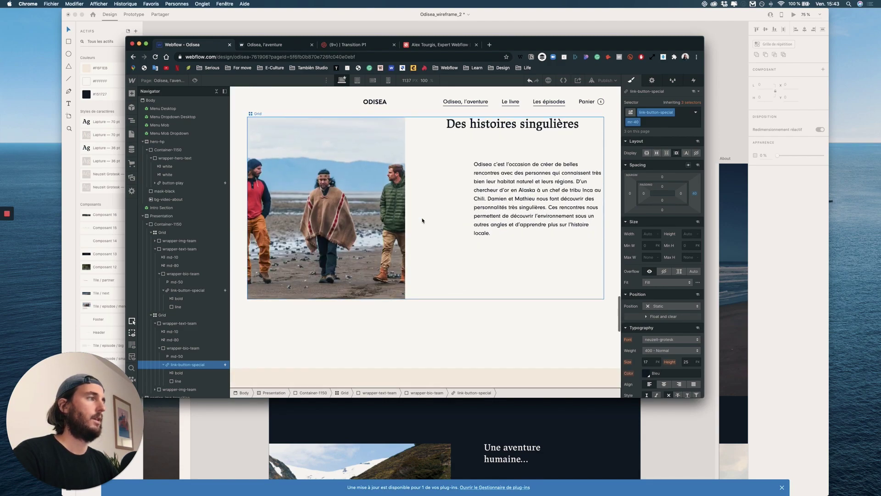
{"action": "scroll", "coordinate": [420, 220], "scroll_direction": "down", "scroll_amount": 2}
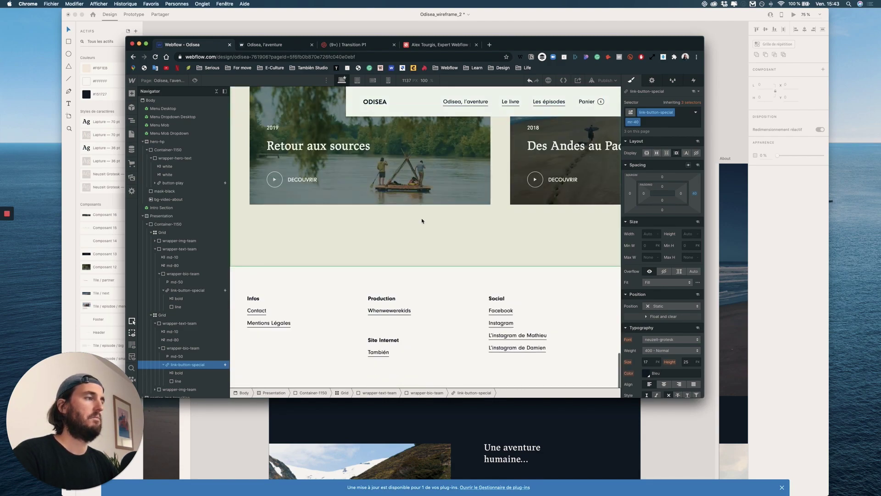
{"action": "key", "text": "p"}
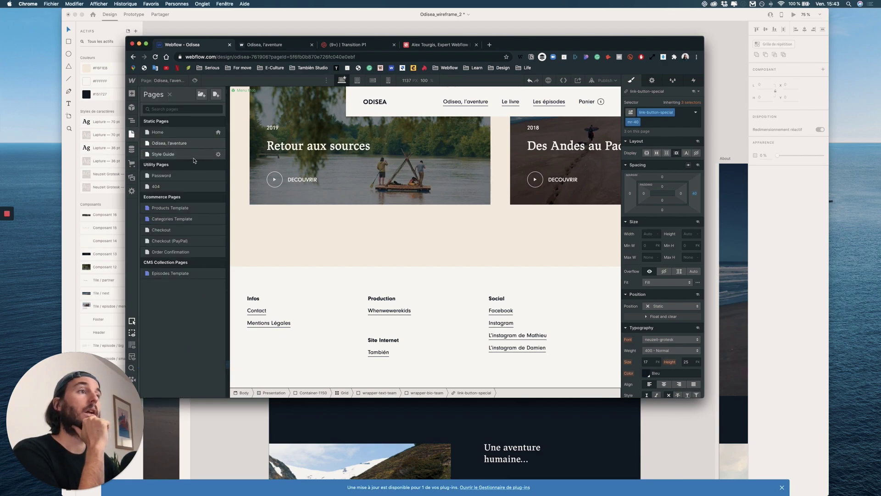
{"action": "left_click", "coordinate": [195, 209]}
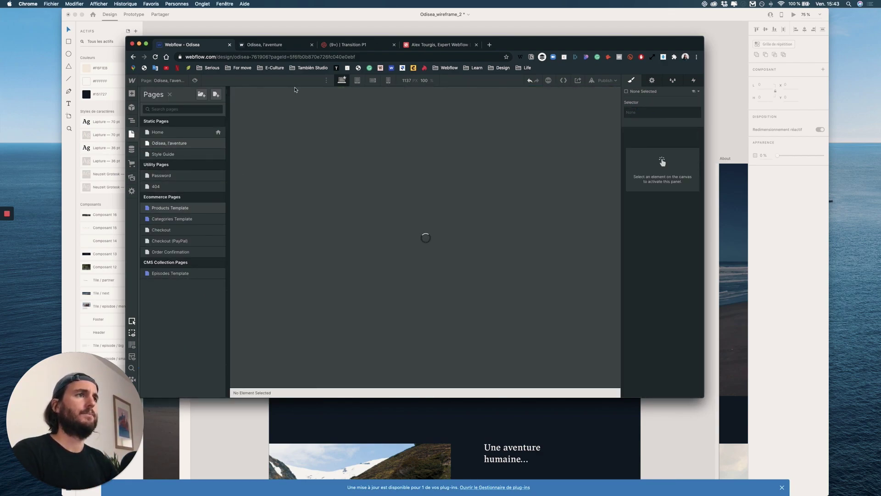
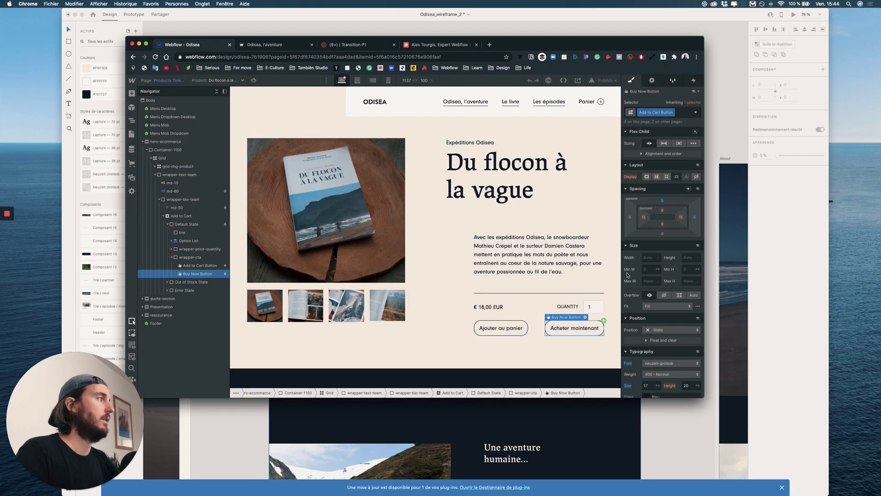
Step: Inspect the classes applied to the product's "Acheter maintenant" and "Ajouter au panier" buttons
{"action": "left_click", "coordinate": [673, 113]}
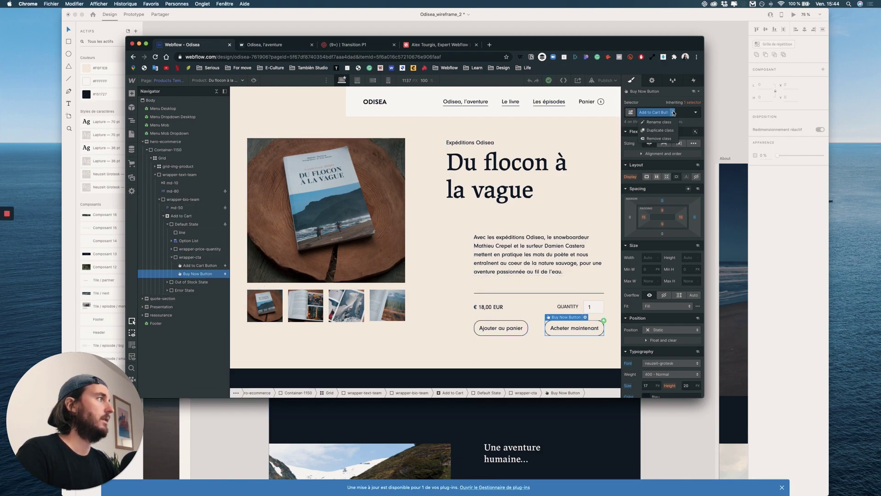
{"action": "scroll", "coordinate": [531, 199], "scroll_direction": "down", "scroll_amount": 2}
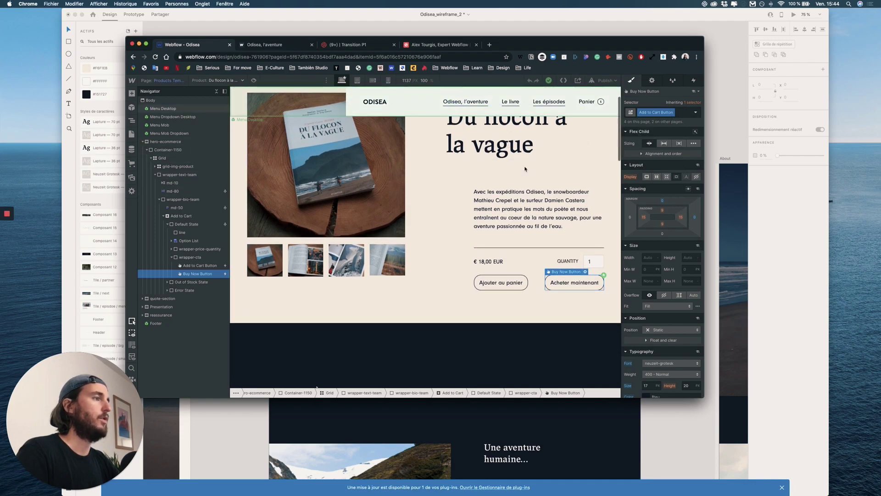
{"action": "scroll", "coordinate": [532, 198], "scroll_direction": "up", "scroll_amount": 2}
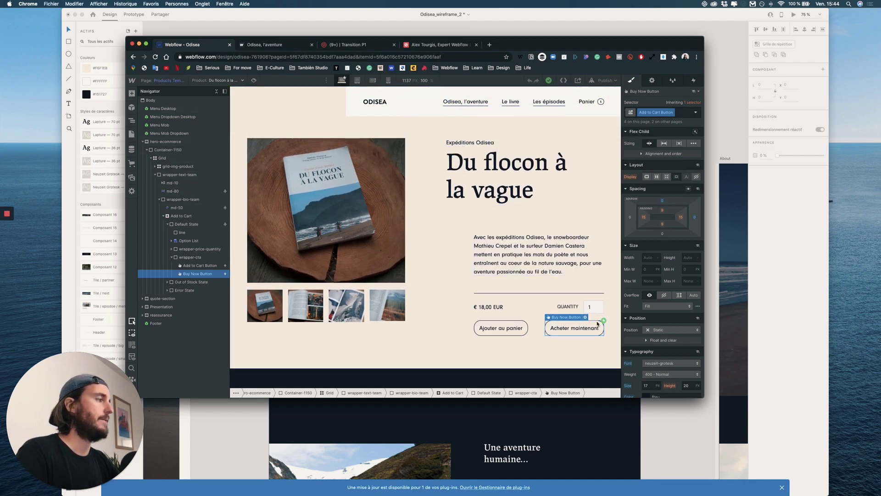
{"action": "left_click", "coordinate": [505, 327]}
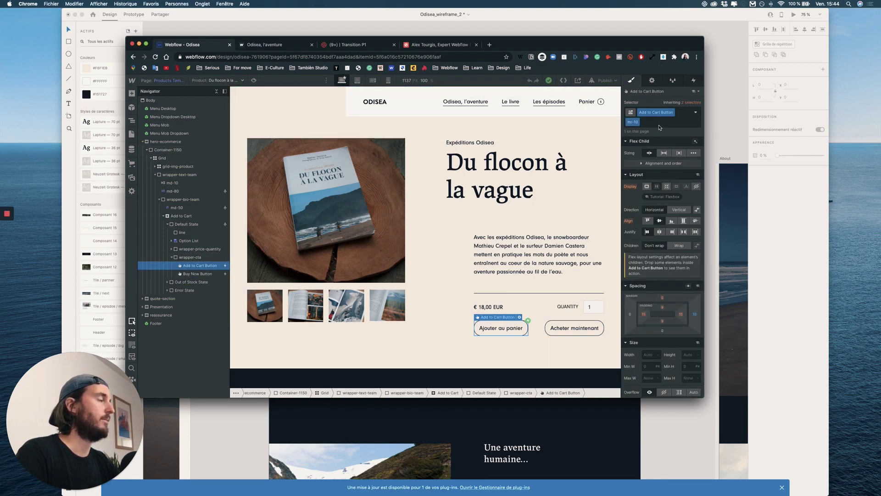
Step: Try duplicating the Add to Cart Button class on the "Acheter maintenant" button, and undo the duplication
{"action": "left_click", "coordinate": [584, 324]}
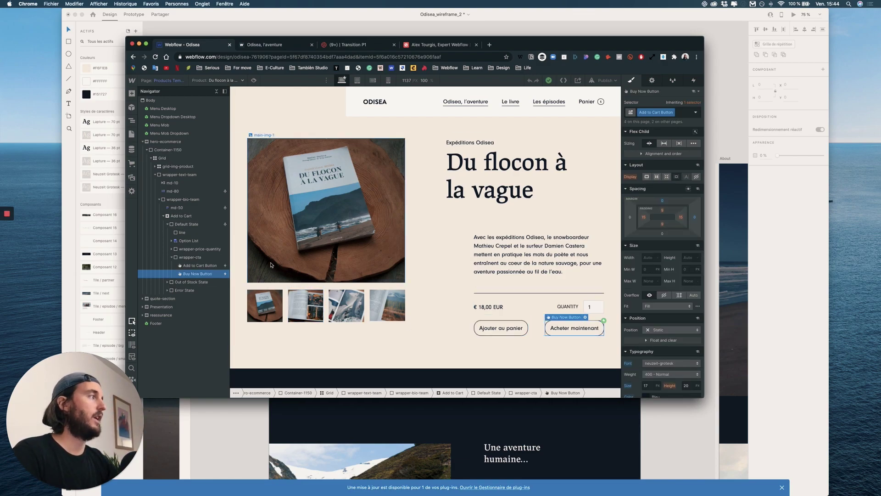
{"action": "left_click", "coordinate": [673, 113]}
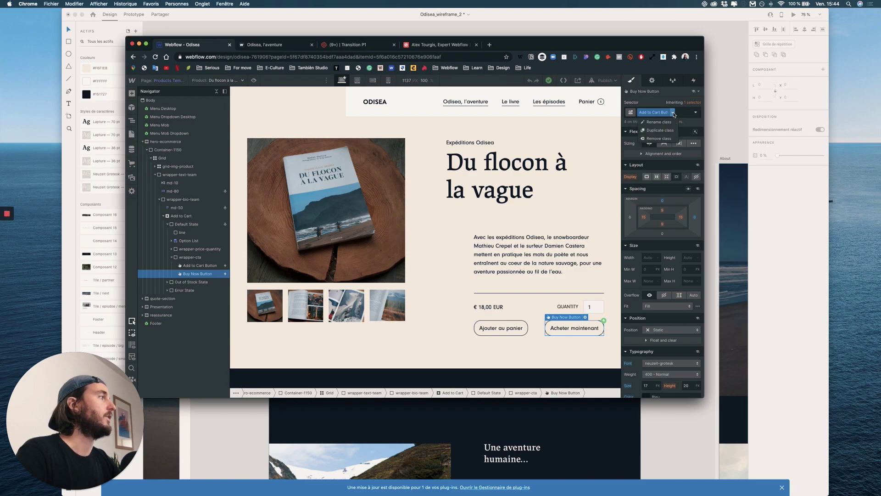
{"action": "left_click", "coordinate": [671, 130]}
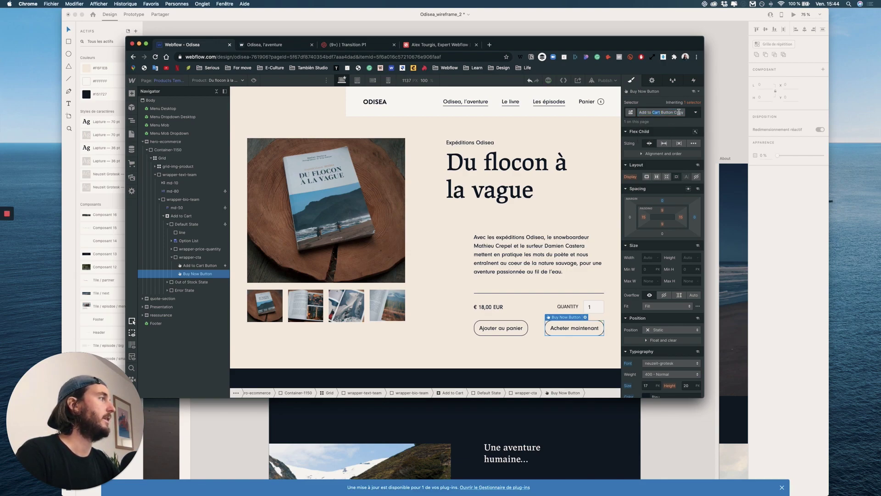
{"action": "key", "text": "Return"}
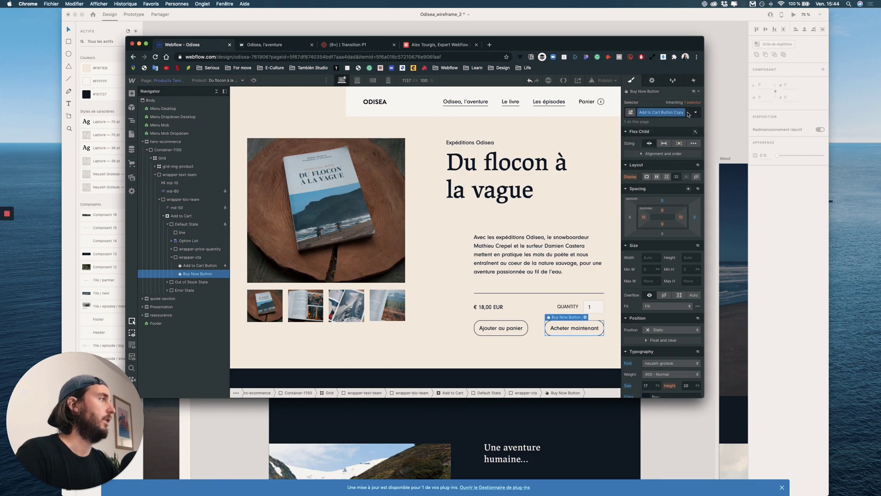
{"action": "key", "text": "super+z"}
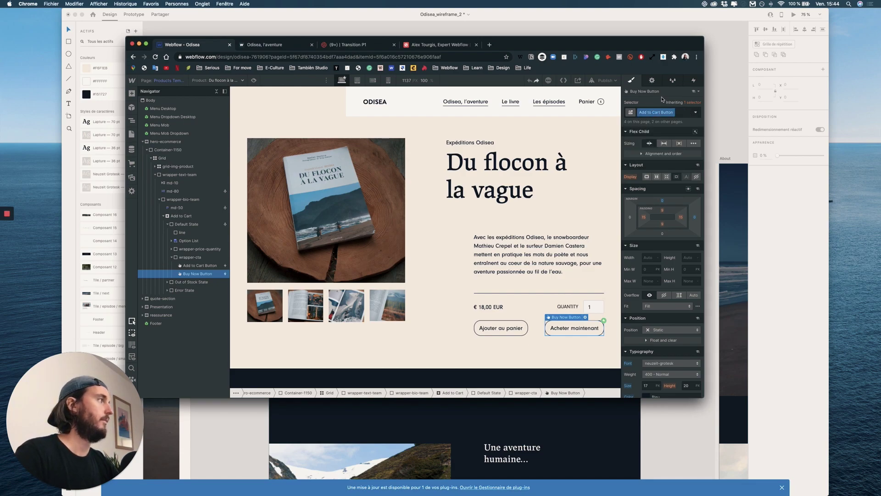
Step: Try adding a transition combo class to the "Acheter maintenant" button, and remove it again
{"action": "left_click", "coordinate": [682, 114]}
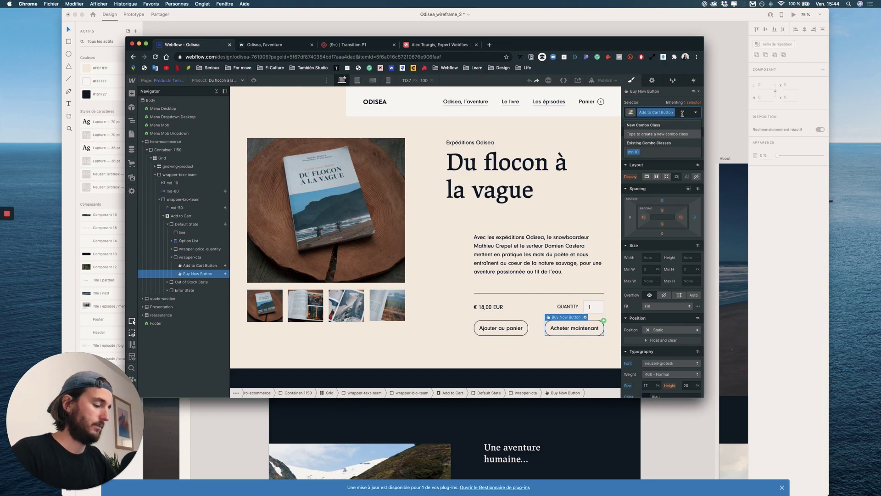
{"action": "type", "text": "trans"}
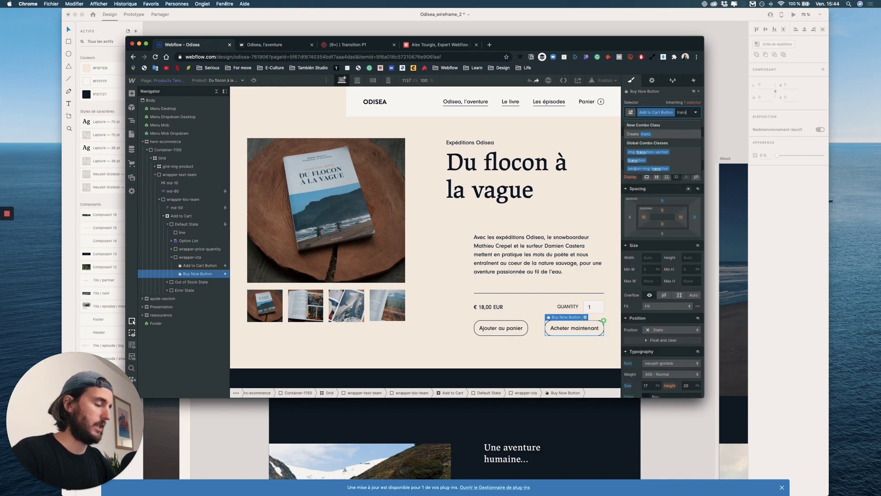
{"action": "type", "text": "ition"}
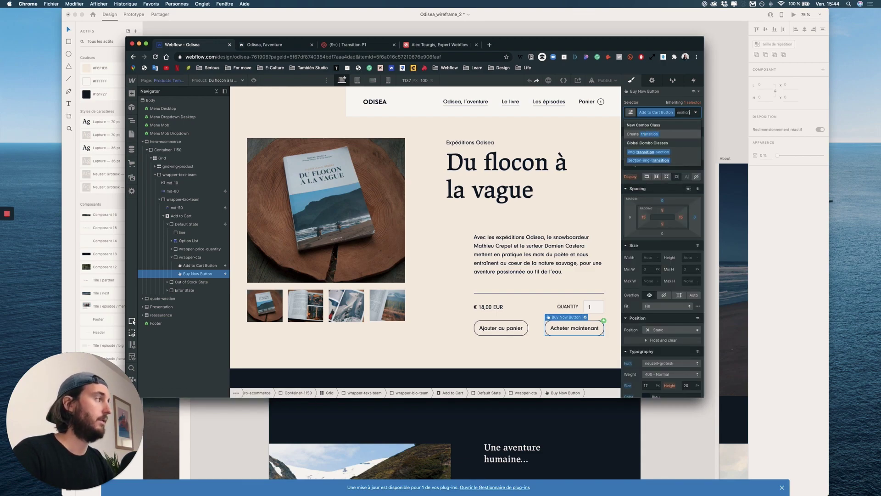
{"action": "key", "text": "Return"}
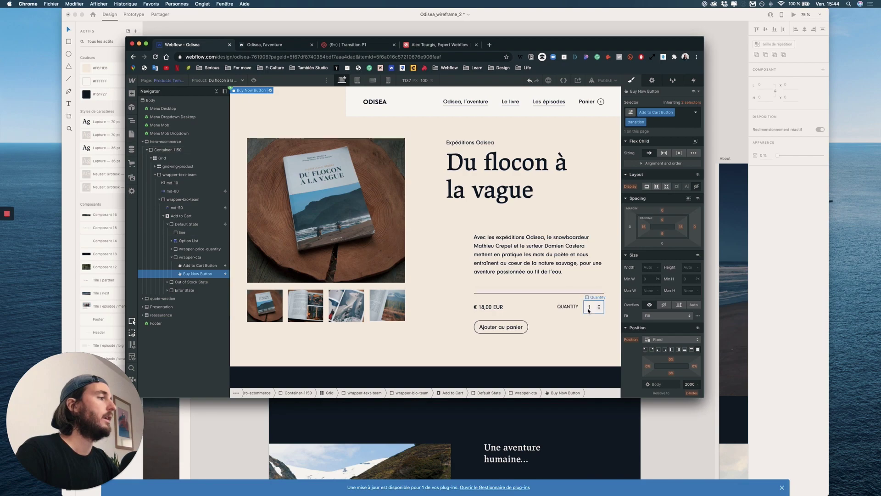
{"action": "key", "text": "BackSpace"}
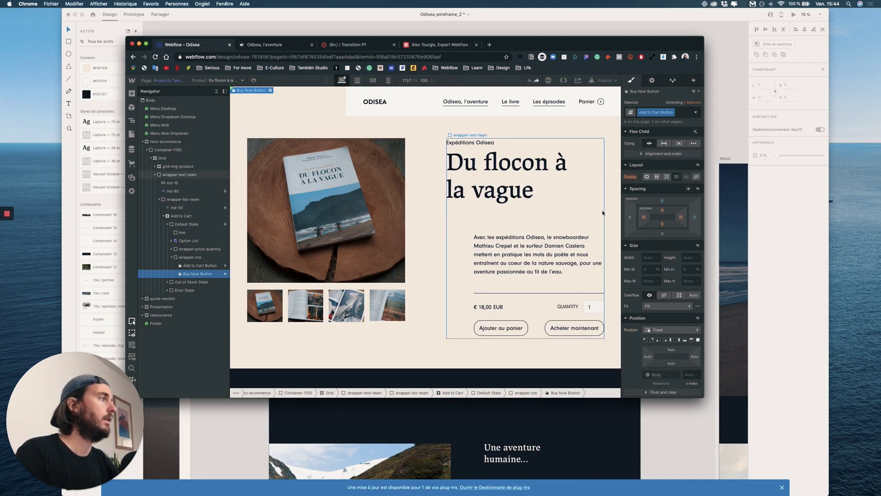
Step: Add a new transition-button combo class to the "Acheter maintenant" button
{"action": "left_click", "coordinate": [686, 112]}
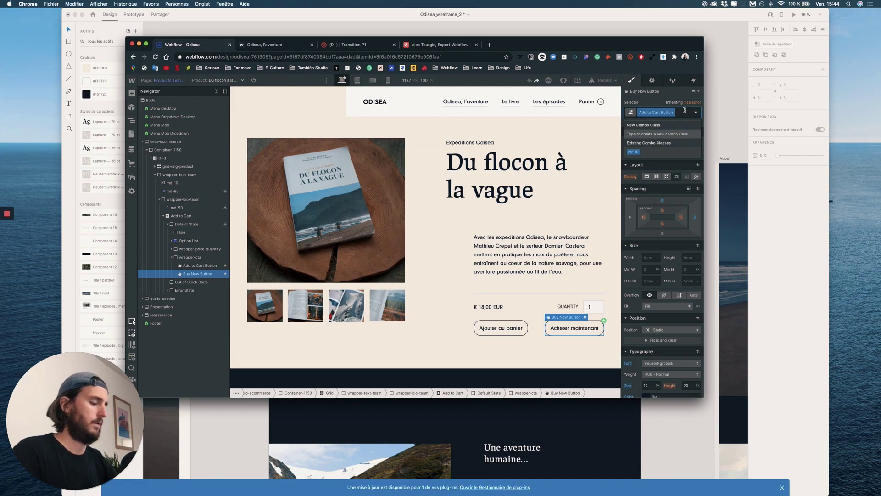
{"action": "type", "text": "transition-bl"}
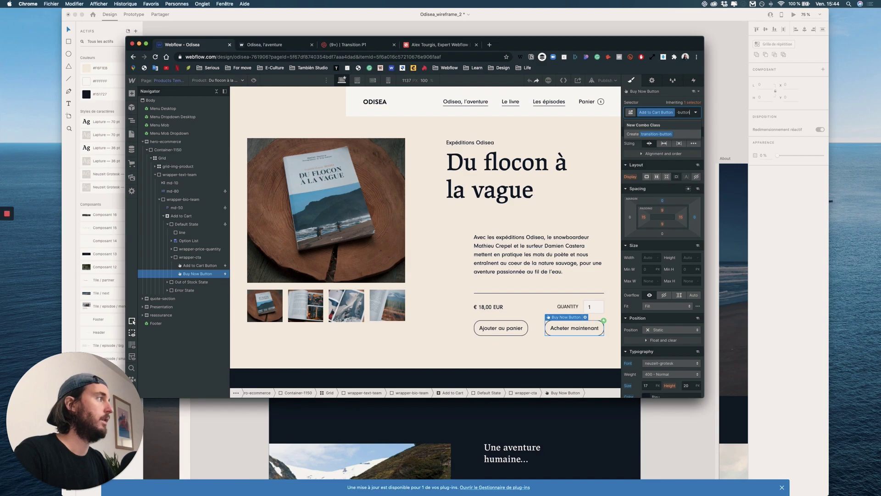
{"action": "type", "text": "tton"}
{"action": "key", "text": "Return"}
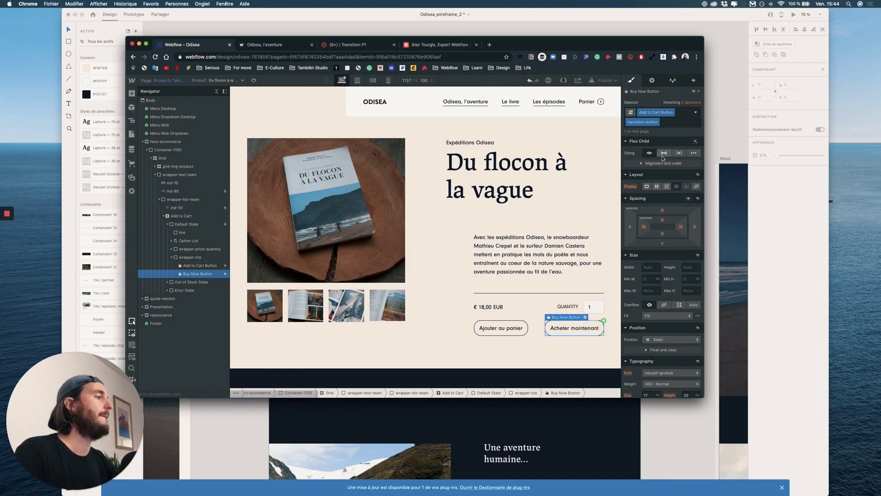
Step: Add a mouse click trigger to the "Acheter maintenant" button, applied by class, that starts the transition-page animation on first click
{"action": "left_click", "coordinate": [695, 80]}
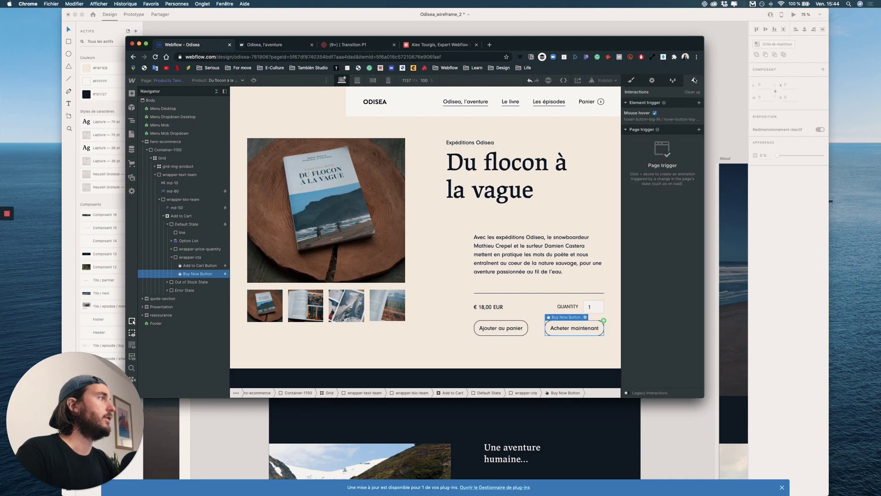
{"action": "left_click", "coordinate": [699, 104]}
{"action": "left_click", "coordinate": [669, 116]}
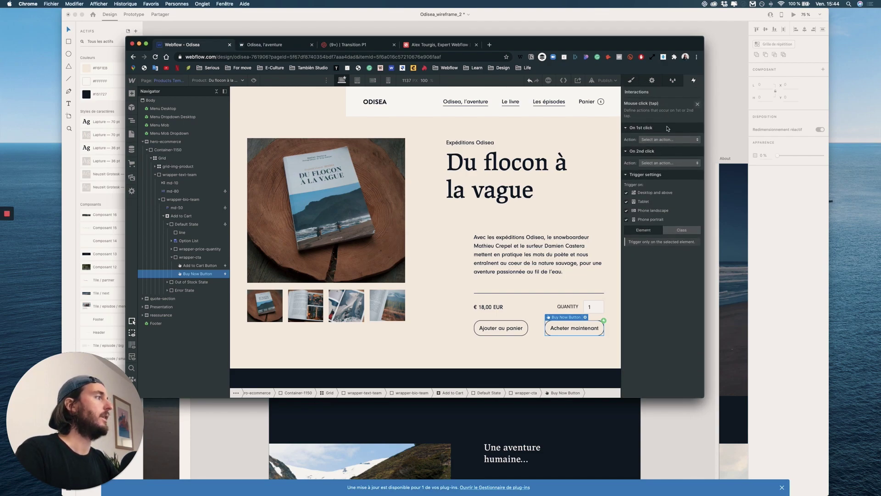
{"action": "left_click", "coordinate": [678, 231]}
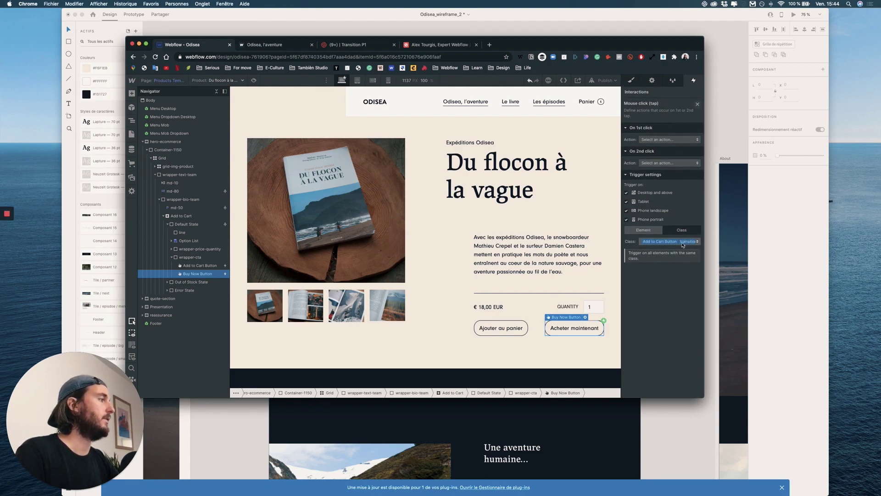
{"action": "left_click", "coordinate": [663, 140]}
{"action": "left_click", "coordinate": [659, 150]}
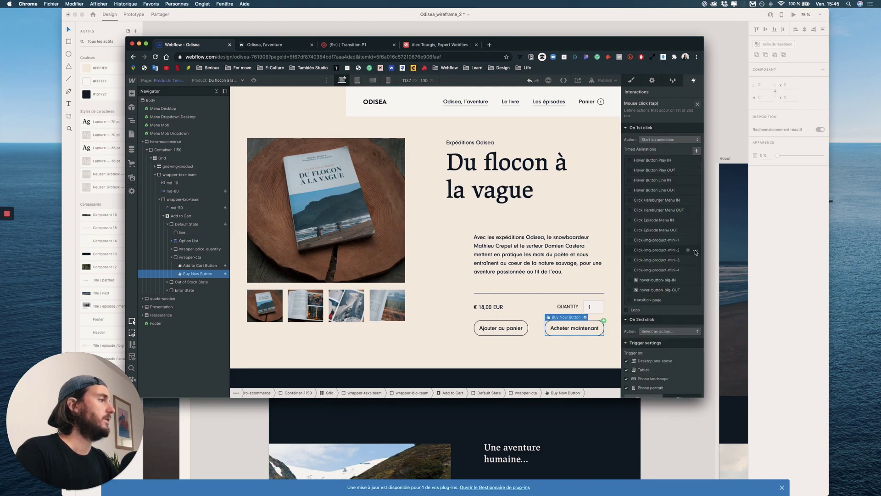
{"action": "left_click", "coordinate": [698, 104]}
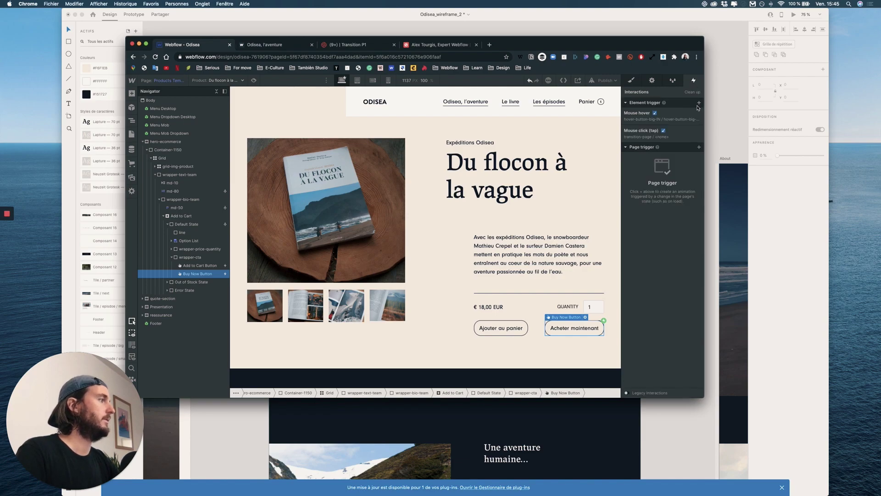
Step: Replace the link-button class on the free-surfer's Instagram link block with link-button-special and the mr-40 combo class
{"action": "scroll", "coordinate": [516, 223], "scroll_direction": "down", "scroll_amount": 3}
{"action": "scroll", "coordinate": [516, 223], "scroll_direction": "down", "scroll_amount": 10}
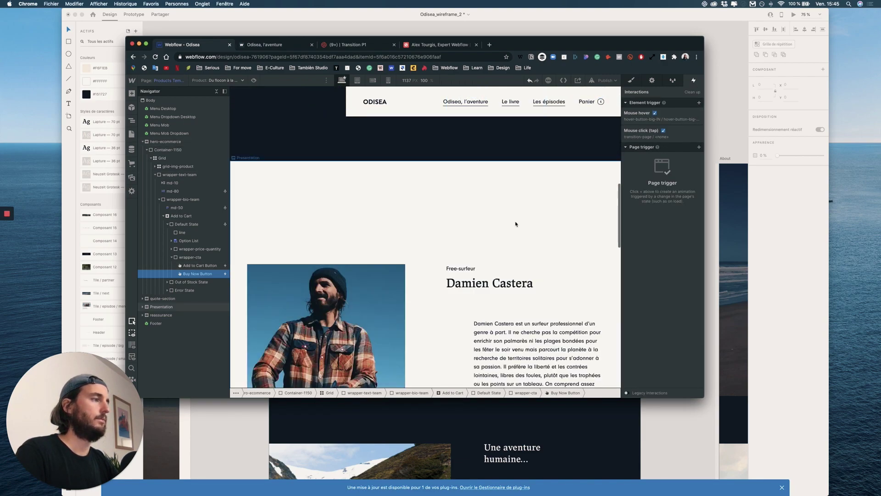
{"action": "left_click", "coordinate": [513, 251]}
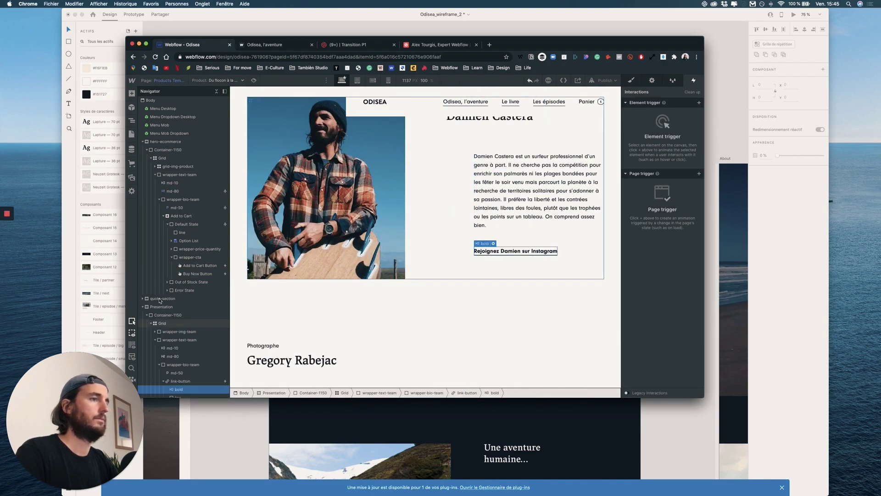
{"action": "left_click", "coordinate": [204, 381]}
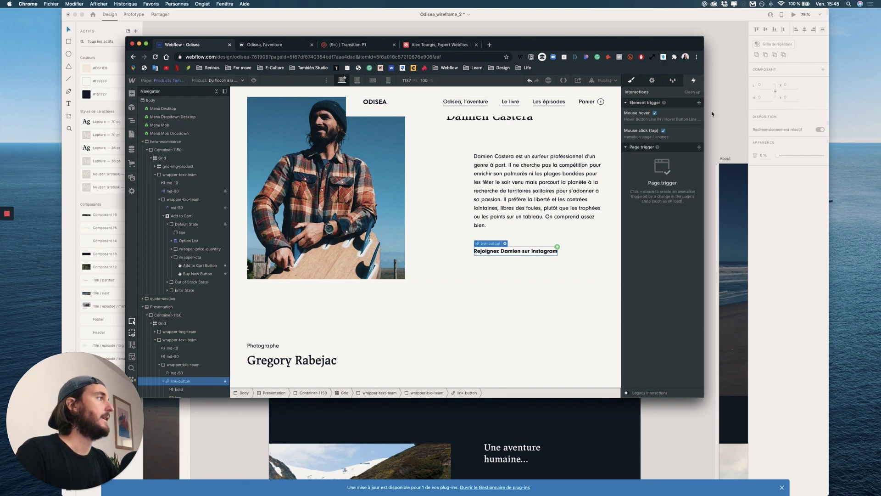
{"action": "left_click", "coordinate": [632, 81]}
{"action": "left_click", "coordinate": [683, 112]}
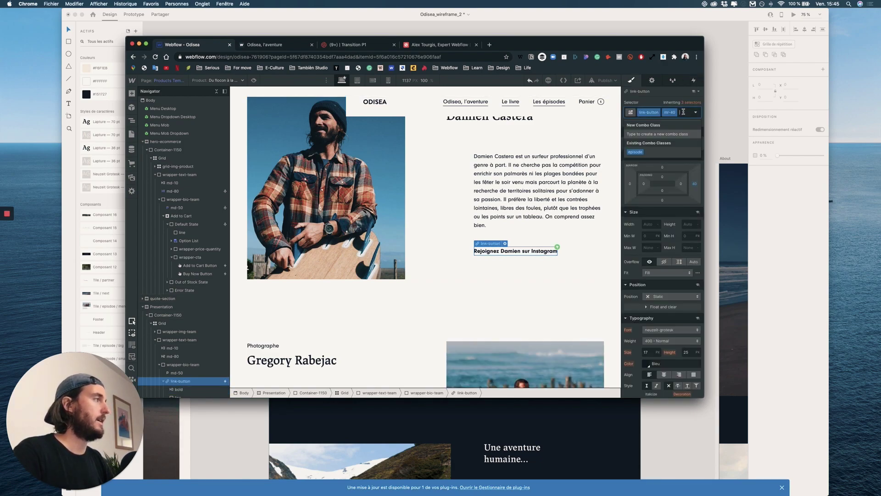
{"action": "key", "text": "BackSpace"}
{"action": "key", "text": "BackSpace"}
{"action": "type", "text": "link-button-sp"}
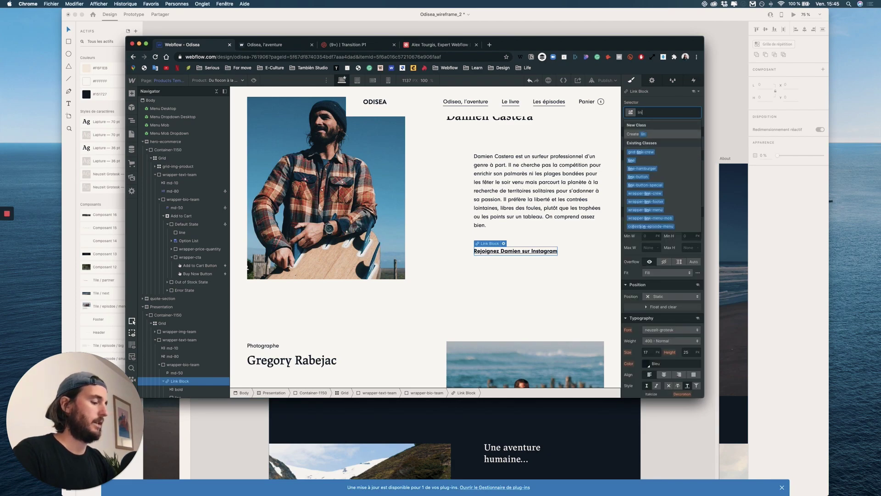
{"action": "key", "text": "Return"}
{"action": "type", "text": "mr-40"}
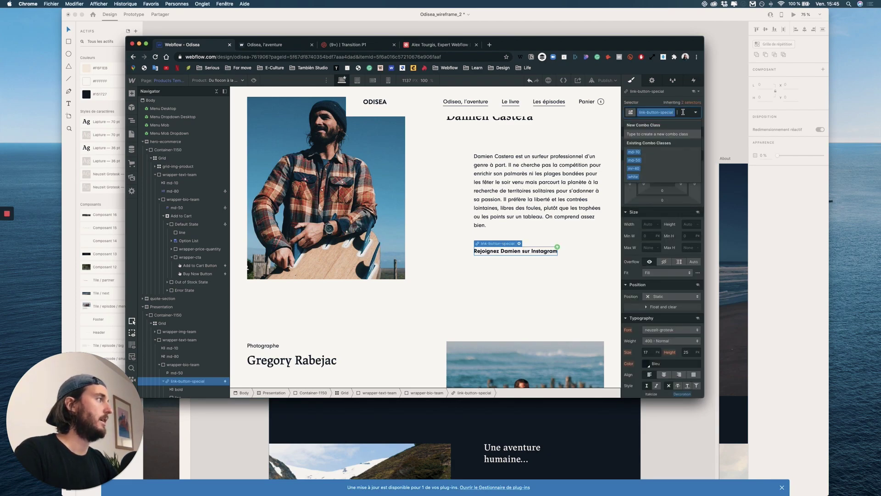
{"action": "key", "text": "Return"}
Step: Replace the link-button class on the photographer's Instagram link block with link-button-special and the mr-40 combo class
{"action": "scroll", "coordinate": [428, 268], "scroll_direction": "down", "scroll_amount": 1}
{"action": "scroll", "coordinate": [429, 269], "scroll_direction": "down", "scroll_amount": 10}
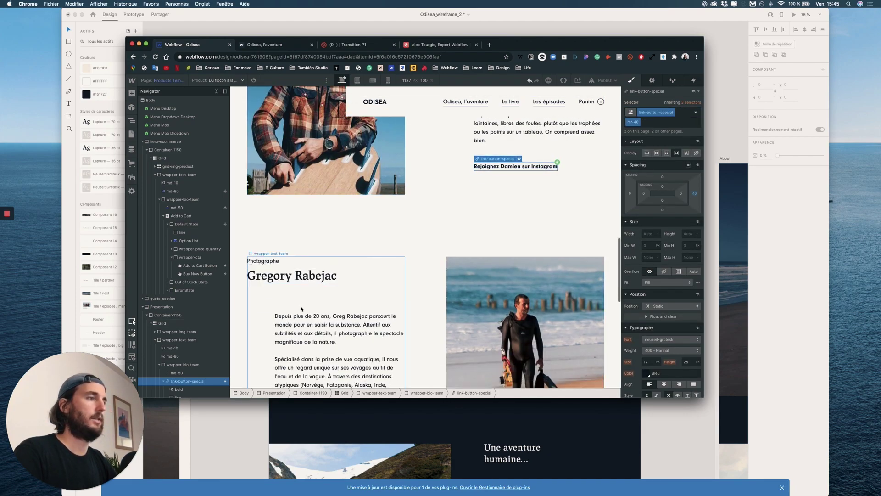
{"action": "left_click", "coordinate": [335, 139]}
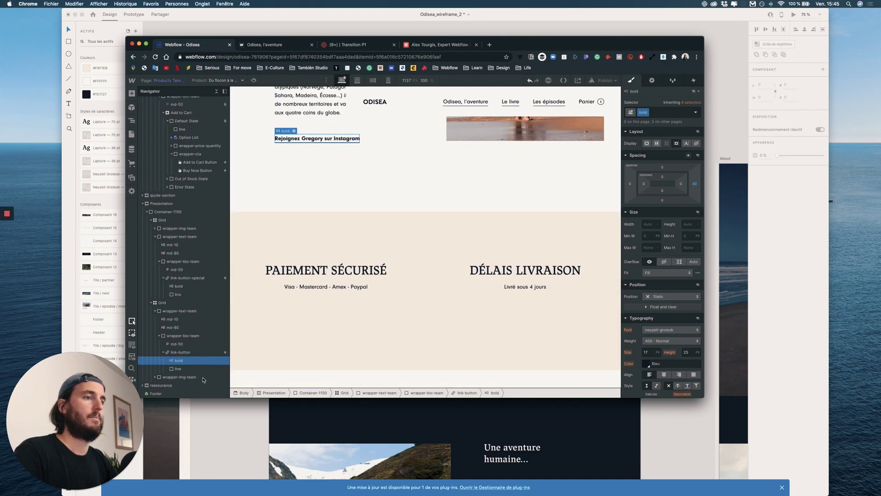
{"action": "left_click", "coordinate": [683, 113]}
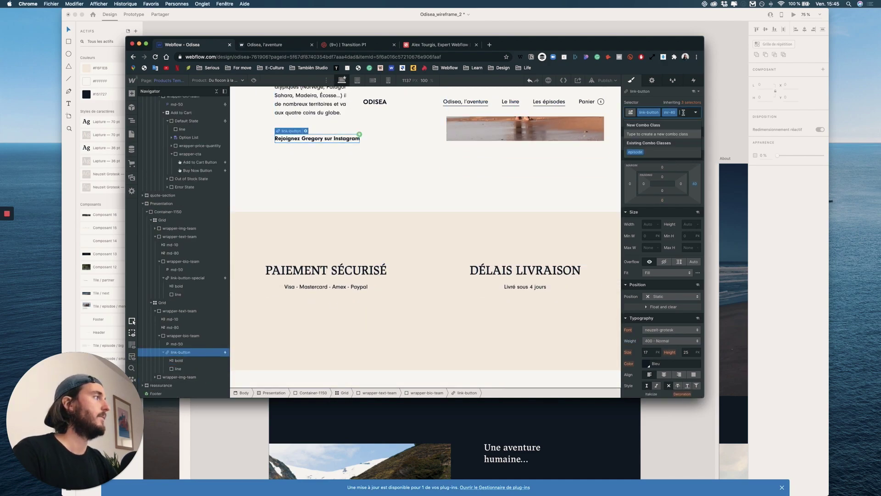
{"action": "key", "text": "BackSpace"}
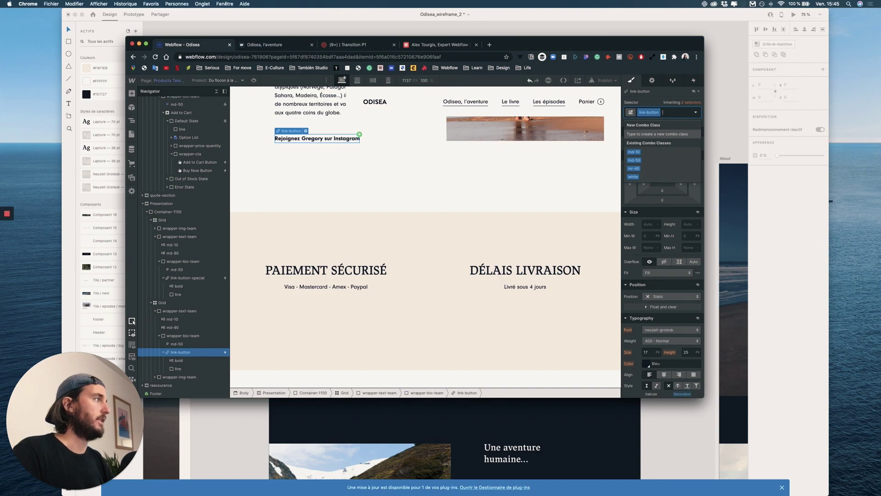
{"action": "key", "text": "BackSpace"}
{"action": "type", "text": "link"}
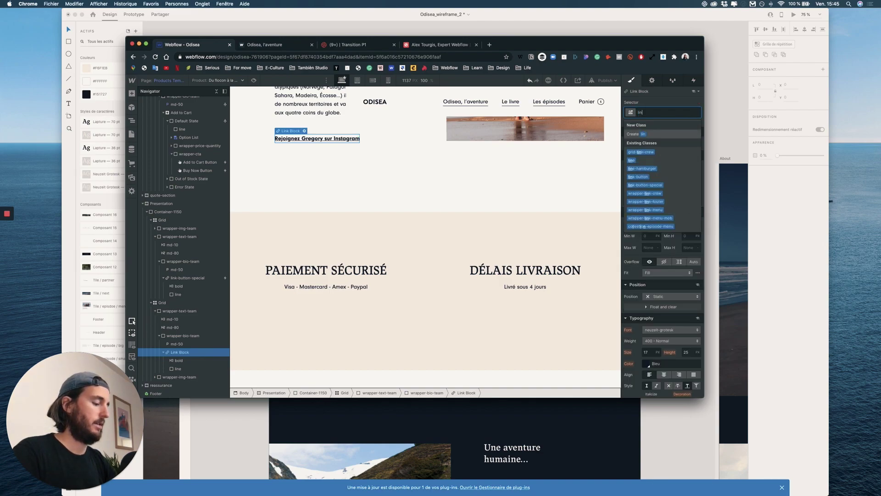
{"action": "left_click", "coordinate": [664, 166]}
{"action": "left_click", "coordinate": [684, 112]}
{"action": "type", "text": "mr-40"}
{"action": "key", "text": "Return"}
Step: Check the rest of the product page, open the Checkout page and inspect its "Revenir au site" link
{"action": "scroll", "coordinate": [522, 230], "scroll_direction": "down", "scroll_amount": 2}
{"action": "scroll", "coordinate": [523, 231], "scroll_direction": "down", "scroll_amount": 2}
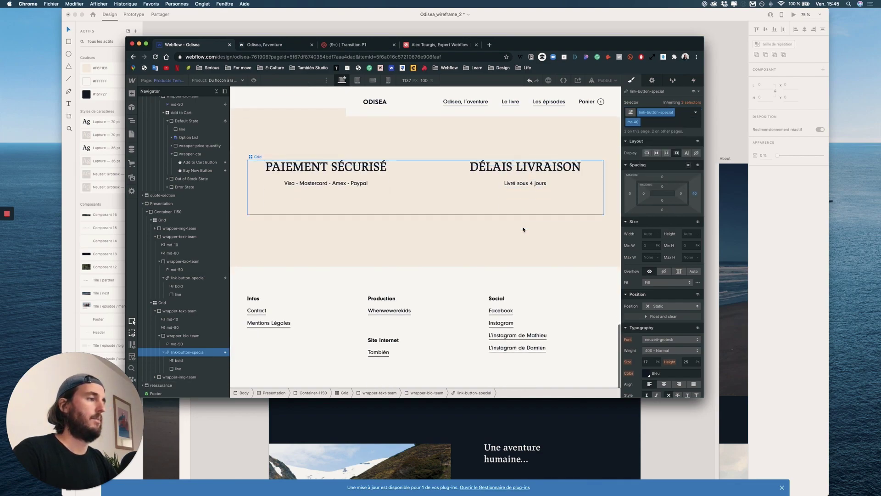
{"action": "left_click", "coordinate": [131, 133]}
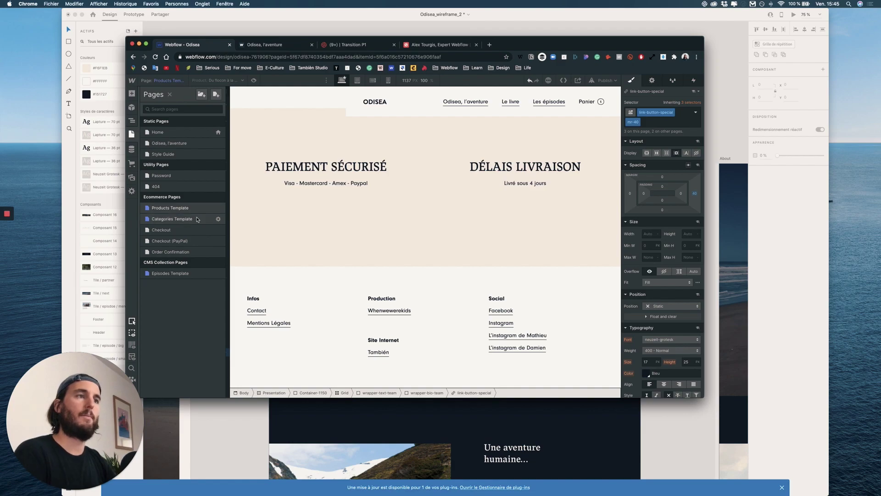
{"action": "left_click", "coordinate": [175, 231]}
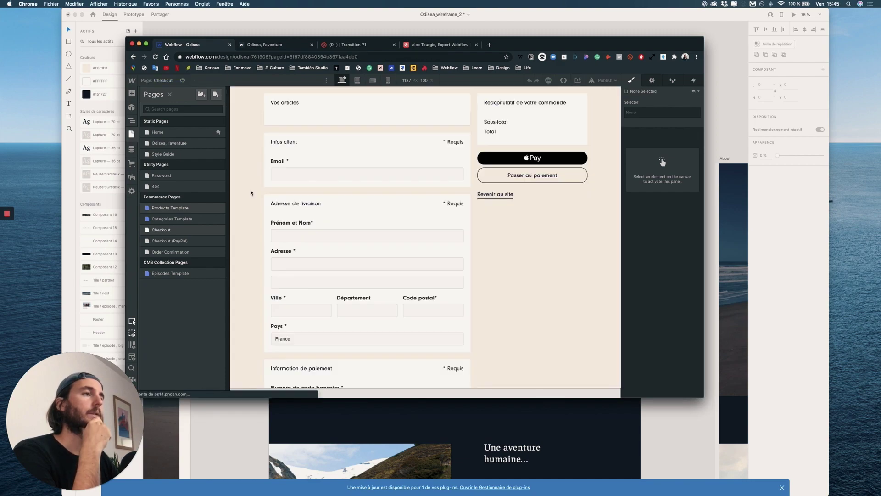
{"action": "left_click", "coordinate": [183, 81]}
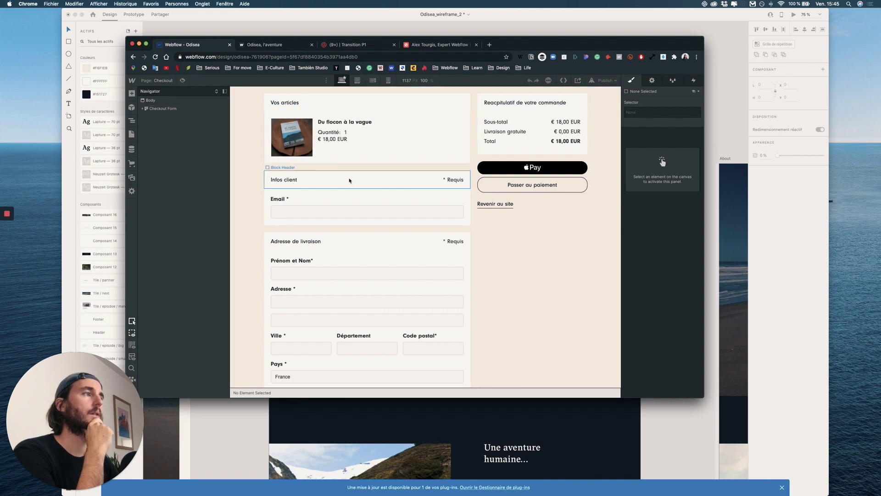
{"action": "left_click", "coordinate": [498, 205]}
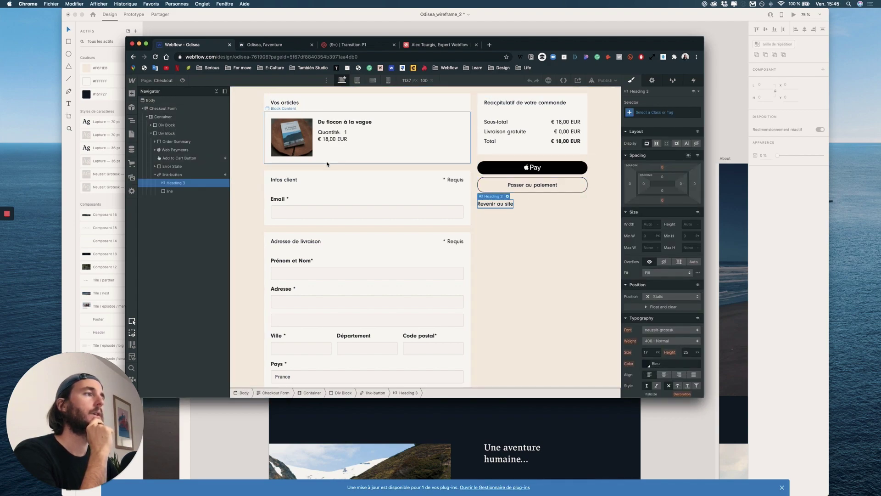
Step: On the Home page, turn the transition element into a reusable symbol named "Transition"
{"action": "left_click", "coordinate": [131, 135]}
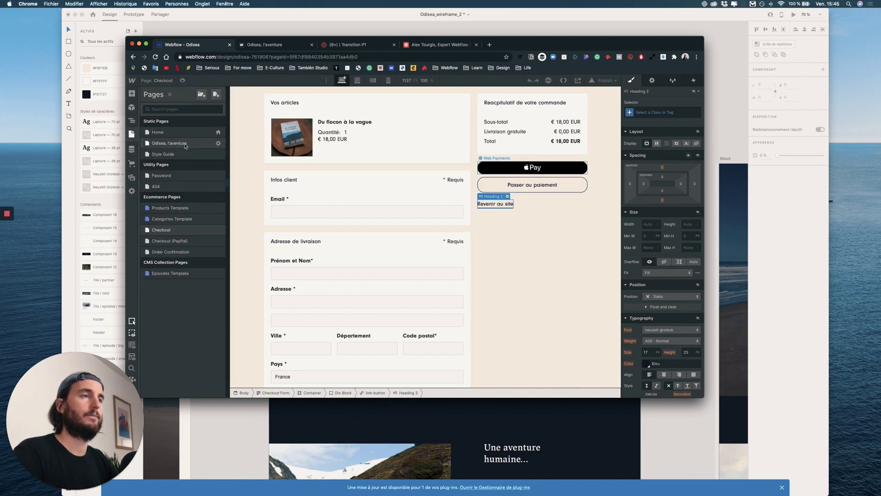
{"action": "left_click", "coordinate": [170, 134]}
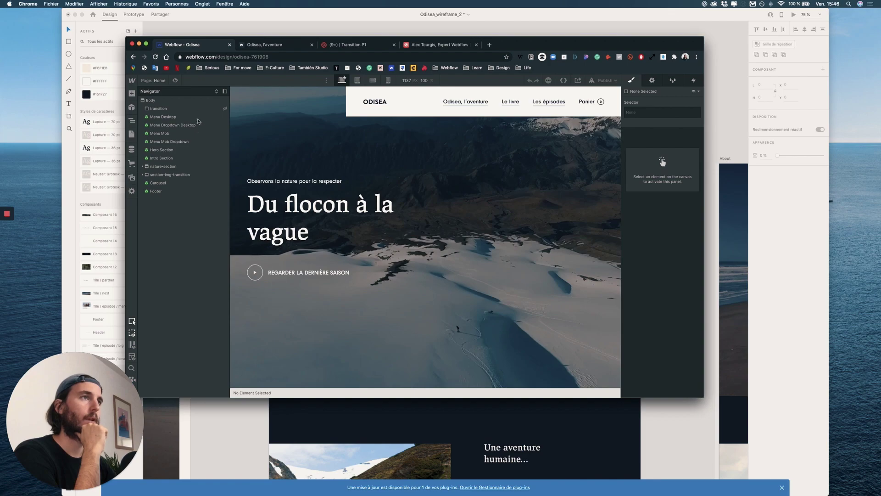
{"action": "left_click", "coordinate": [152, 109]}
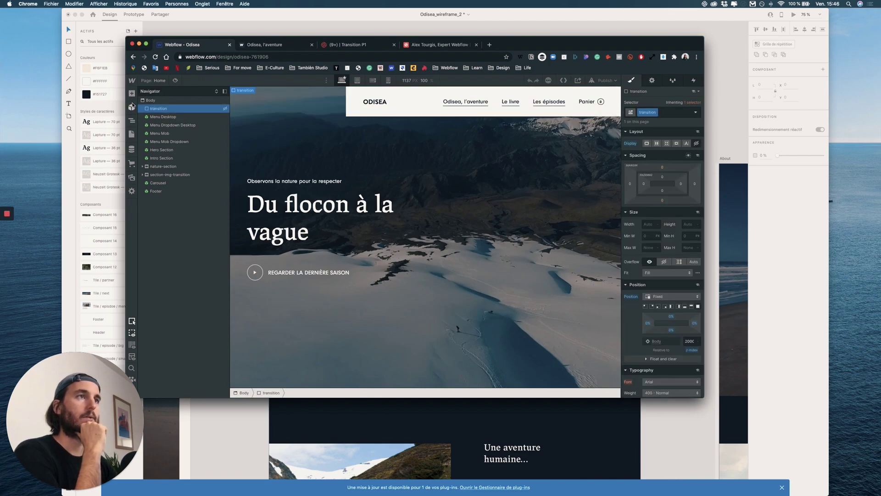
{"action": "left_click", "coordinate": [132, 94]}
{"action": "left_click", "coordinate": [131, 121]}
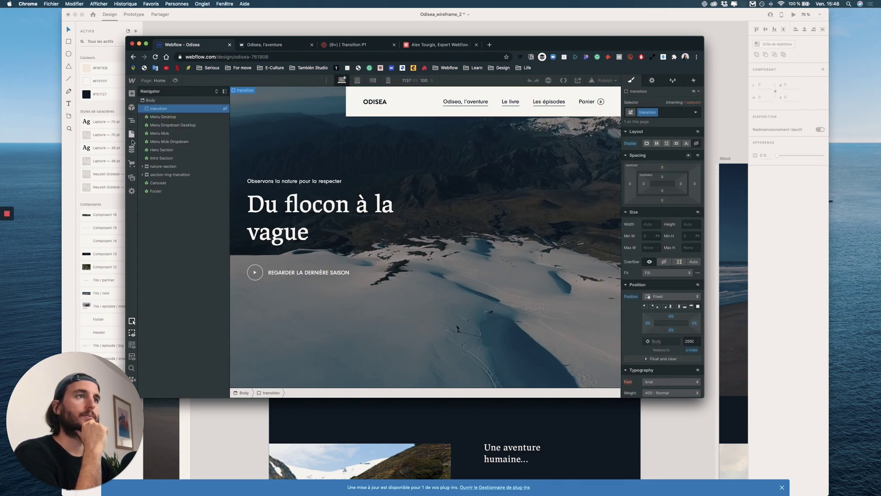
{"action": "left_click", "coordinate": [132, 108]}
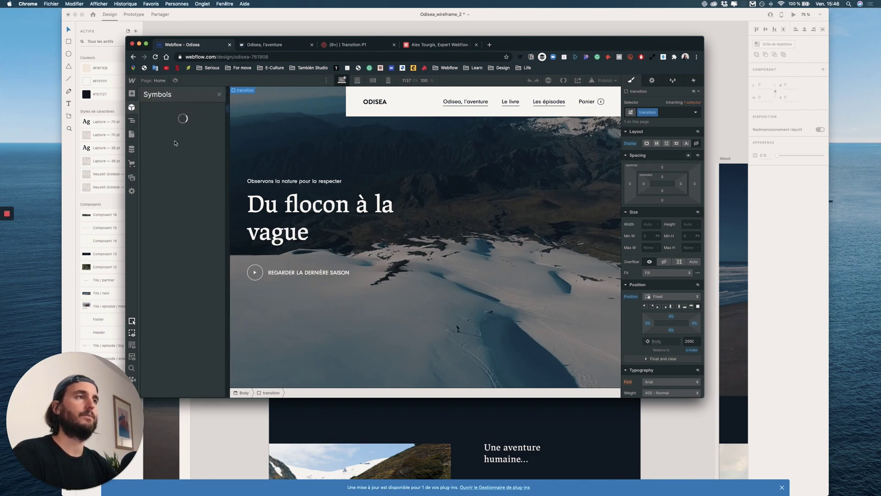
{"action": "left_click", "coordinate": [182, 129]}
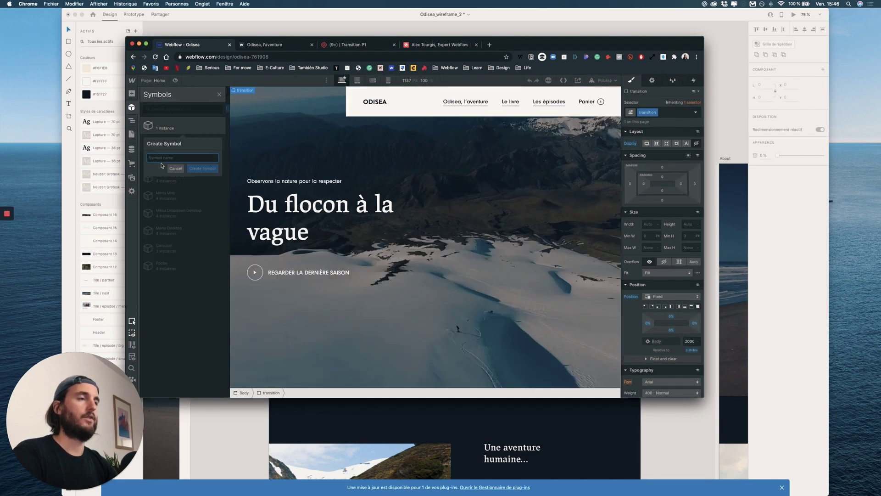
{"action": "type", "text": "T"}
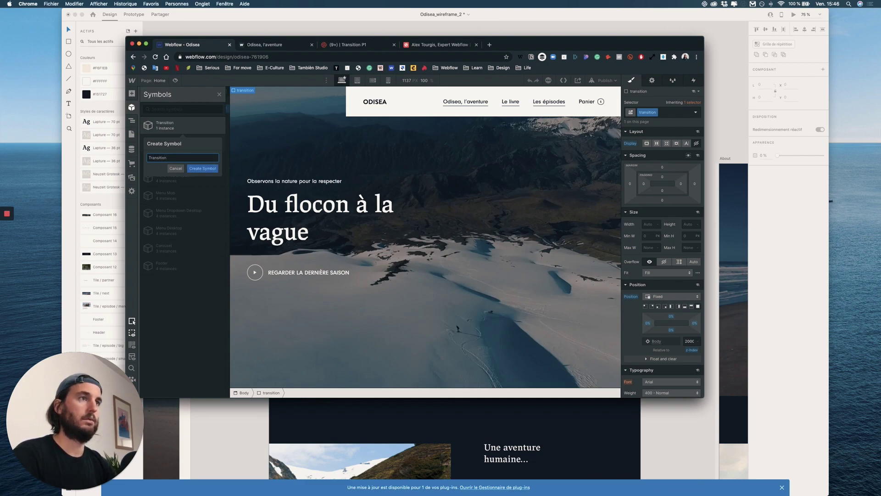
{"action": "type", "text": "ransition"}
{"action": "left_click", "coordinate": [203, 168]}
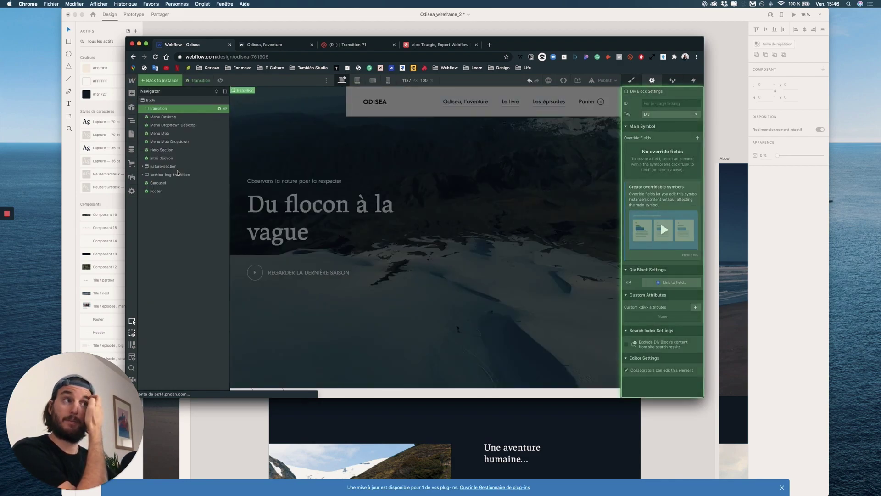
Step: Open the "Odisea, l'aventure" page and insert the Transition symbol as the first element in the Body
{"action": "left_click", "coordinate": [132, 133]}
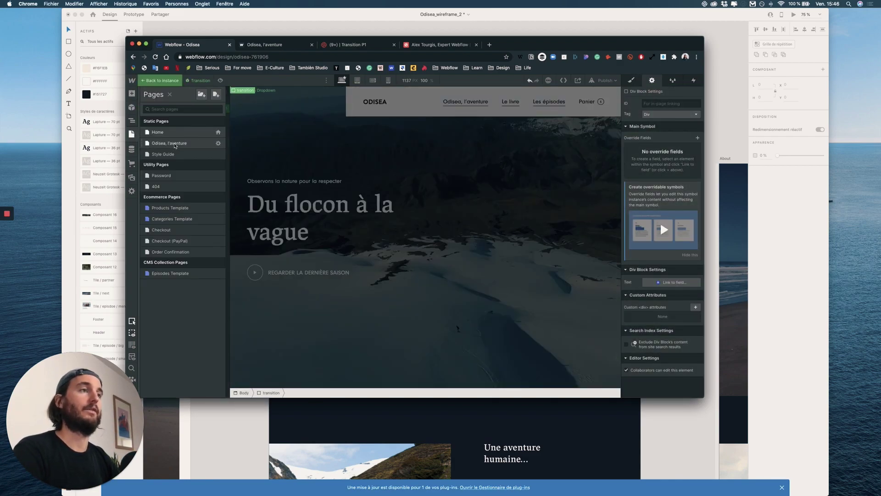
{"action": "left_click", "coordinate": [178, 144]}
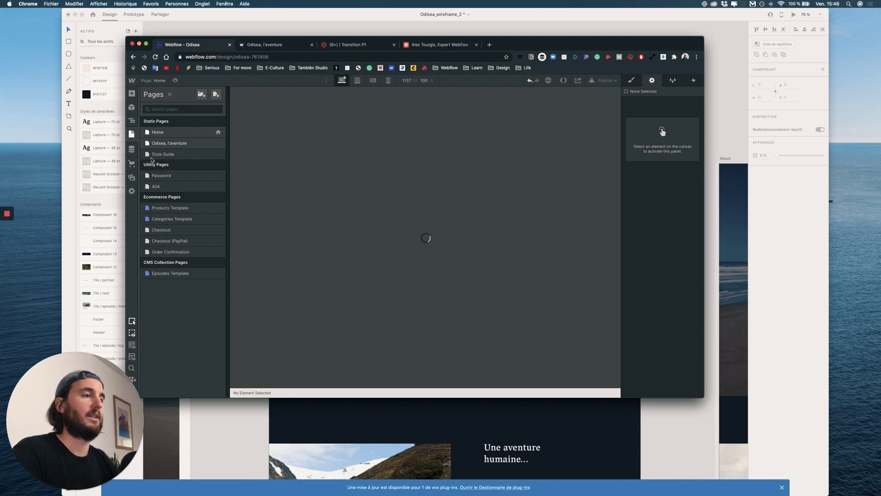
{"action": "left_click", "coordinate": [133, 136]}
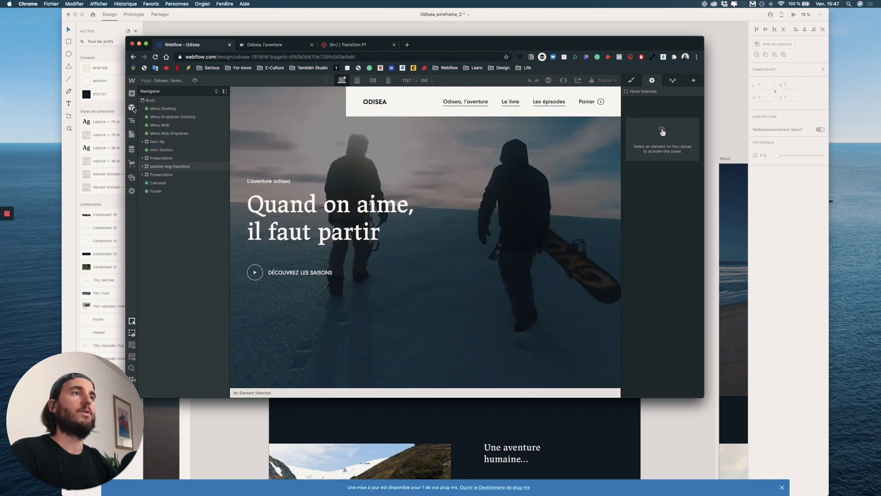
{"action": "left_click", "coordinate": [133, 108]}
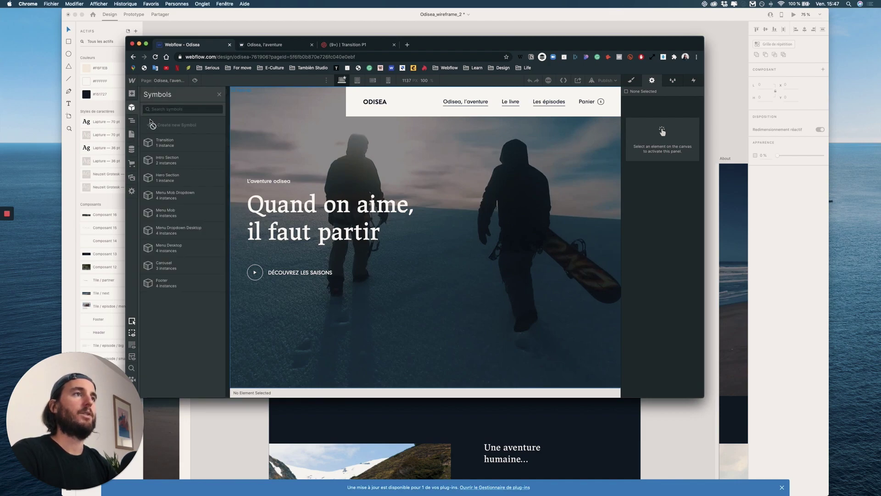
{"action": "left_click_drag", "start_coordinate": [172, 133], "coordinate": [166, 104]}
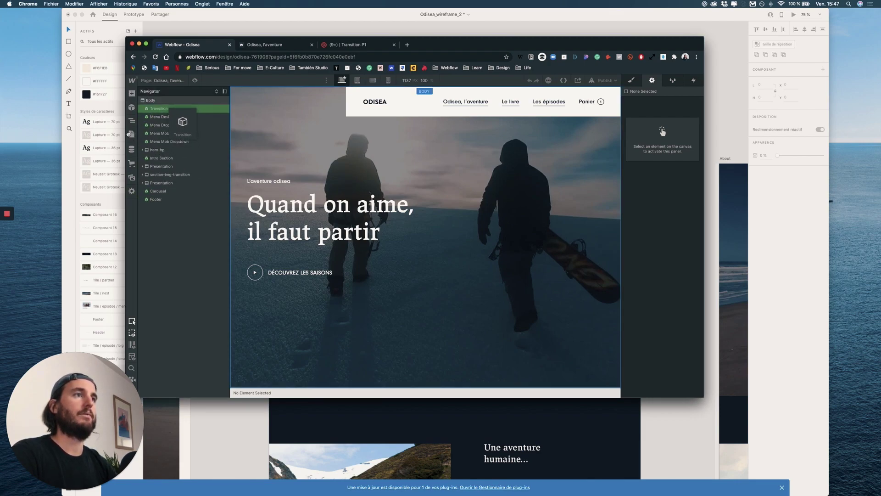
Step: Open the Products Template page and insert the Transition symbol directly in the Body
{"action": "left_click", "coordinate": [131, 134]}
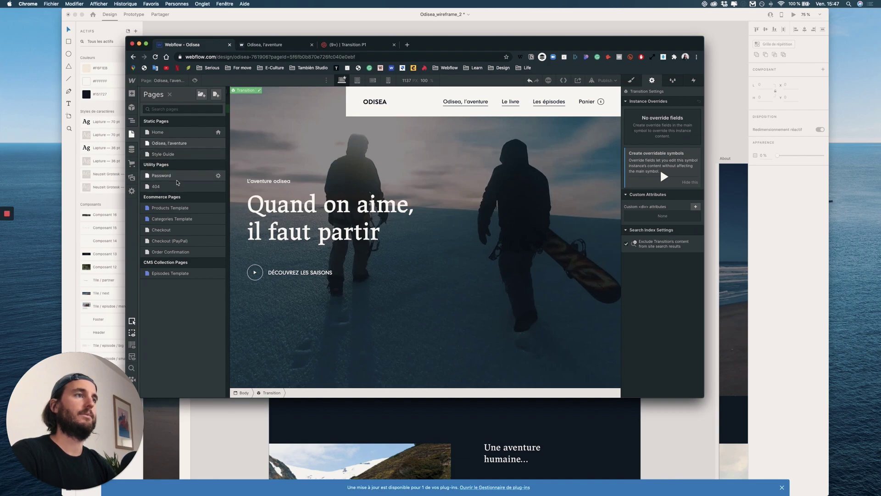
{"action": "left_click", "coordinate": [170, 208]}
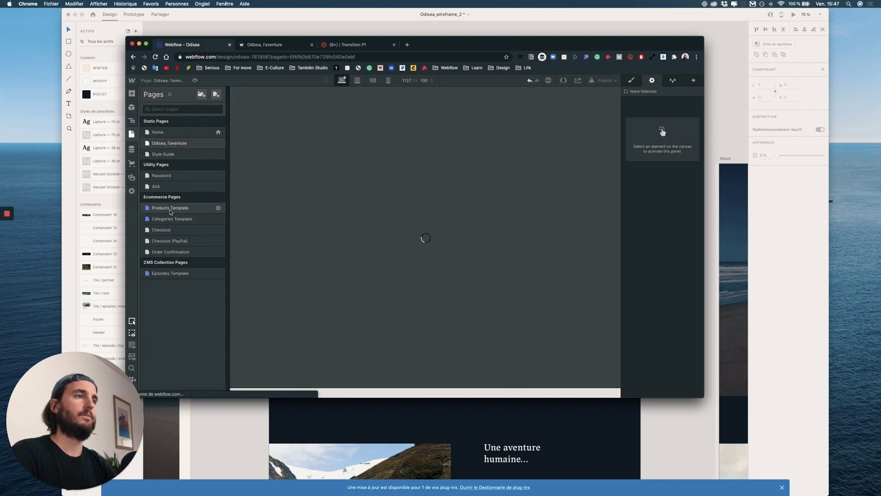
{"action": "left_click", "coordinate": [131, 107]}
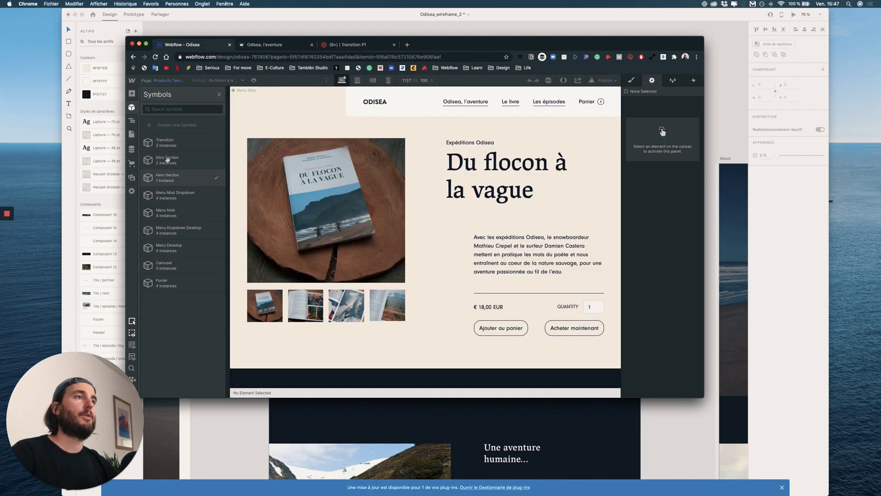
{"action": "left_click_drag", "start_coordinate": [177, 149], "coordinate": [134, 125]}
Step: Open the Checkout page and check the interactions applied to the "Revenir au site" link-button
{"action": "left_click", "coordinate": [131, 133]}
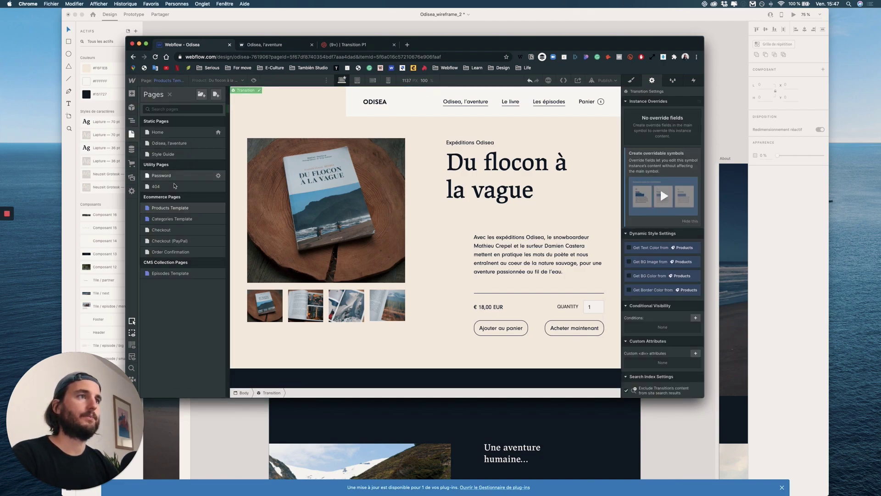
{"action": "left_click", "coordinate": [187, 231]}
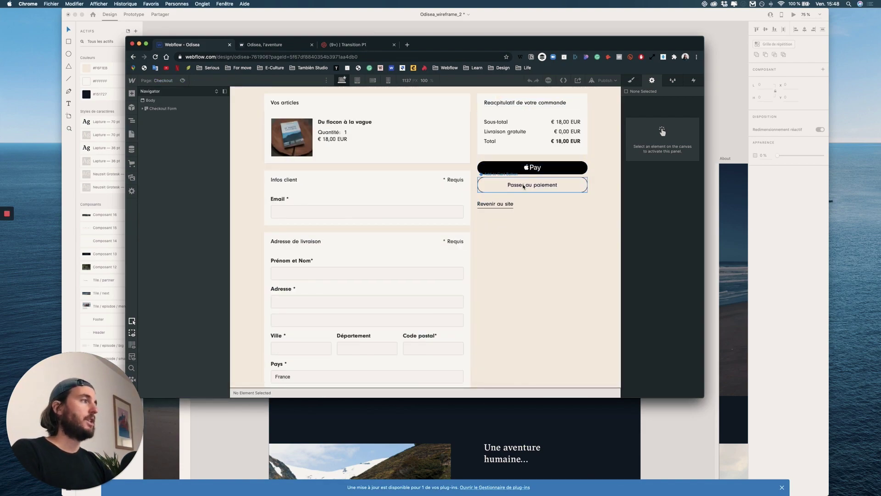
{"action": "scroll", "coordinate": [489, 206], "scroll_direction": "down", "scroll_amount": 2}
{"action": "left_click", "coordinate": [495, 207]}
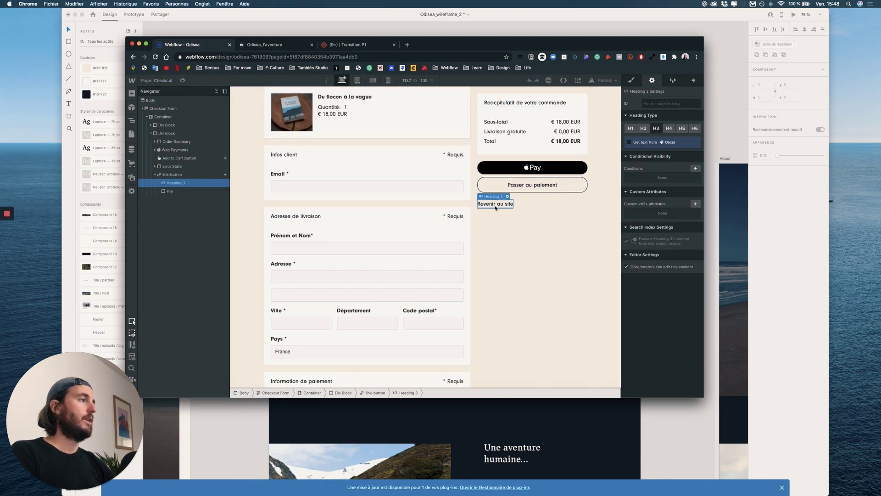
{"action": "left_click", "coordinate": [206, 177]}
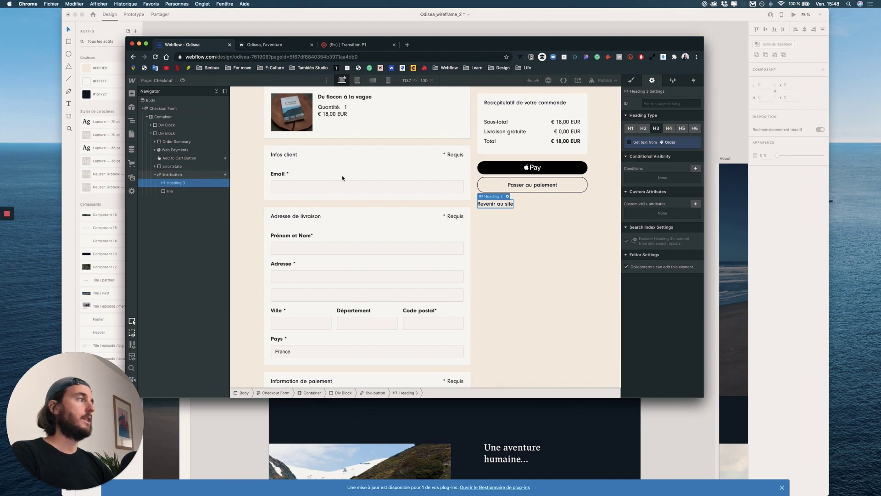
{"action": "left_click", "coordinate": [693, 81]}
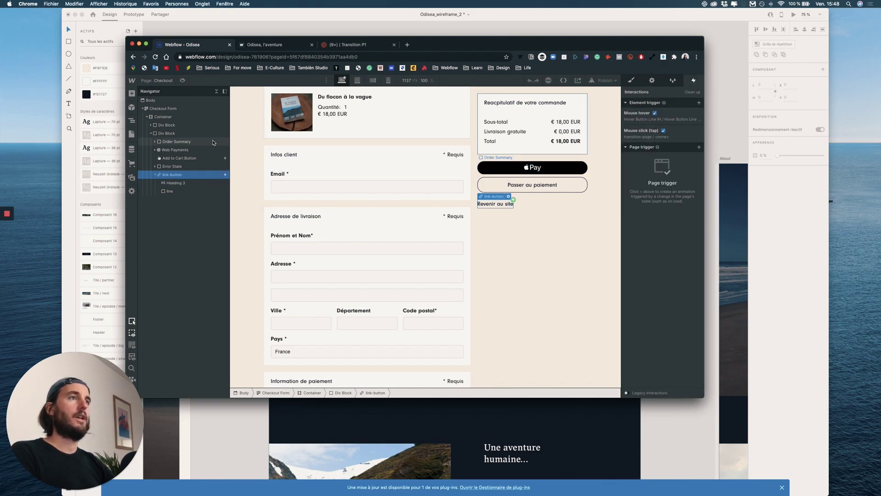
Step: Add the Transition symbol as the first element in the Body of the Checkout and Checkout (PayPal) pages
{"action": "left_click", "coordinate": [132, 107]}
{"action": "left_click_drag", "start_coordinate": [147, 137], "coordinate": [160, 106]}
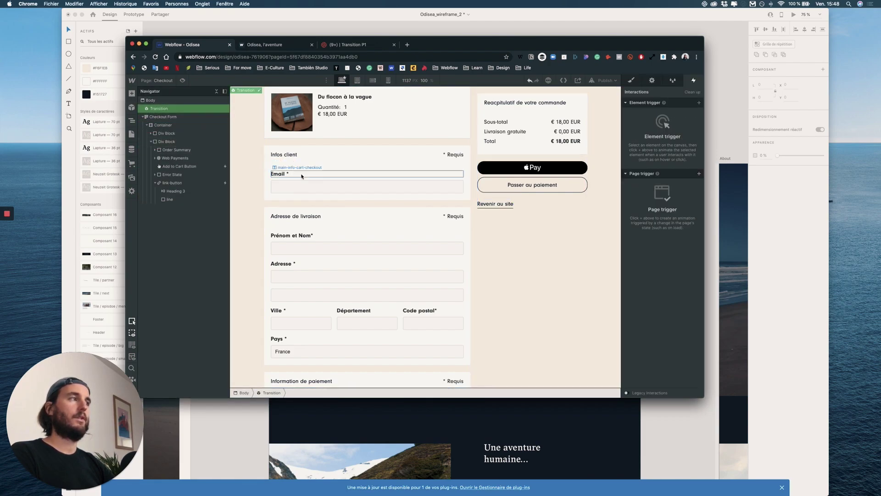
{"action": "left_click", "coordinate": [131, 133]}
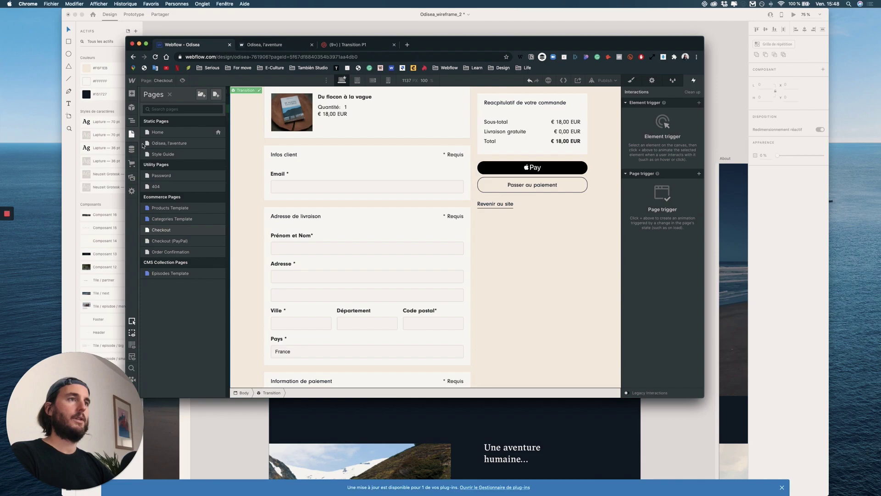
{"action": "left_click", "coordinate": [180, 242]}
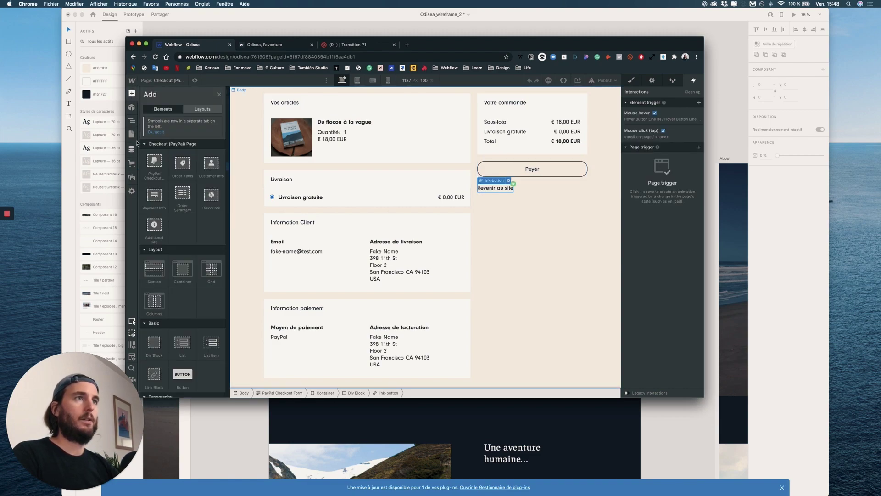
{"action": "left_click", "coordinate": [132, 107]}
{"action": "left_click_drag", "start_coordinate": [163, 144], "coordinate": [168, 110]}
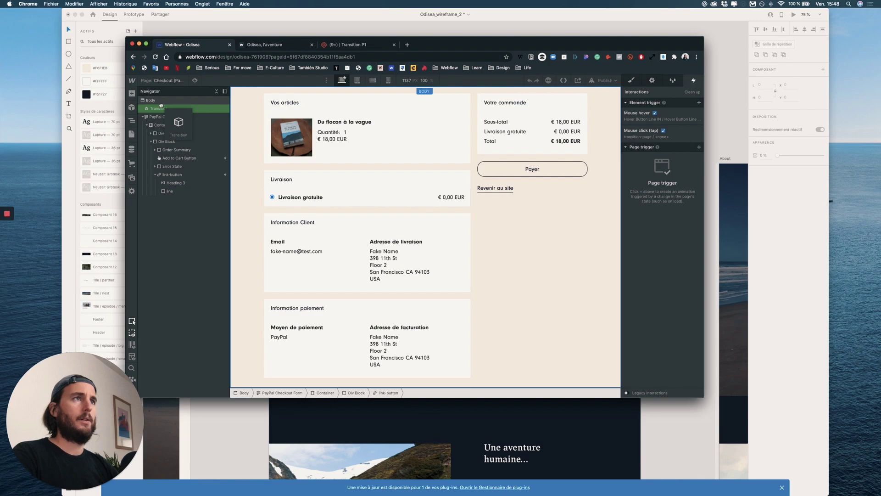
Step: Open the Order Confirmation page and add the Transition symbol as the first element in its Body
{"action": "left_click", "coordinate": [132, 134]}
{"action": "left_click", "coordinate": [179, 252]}
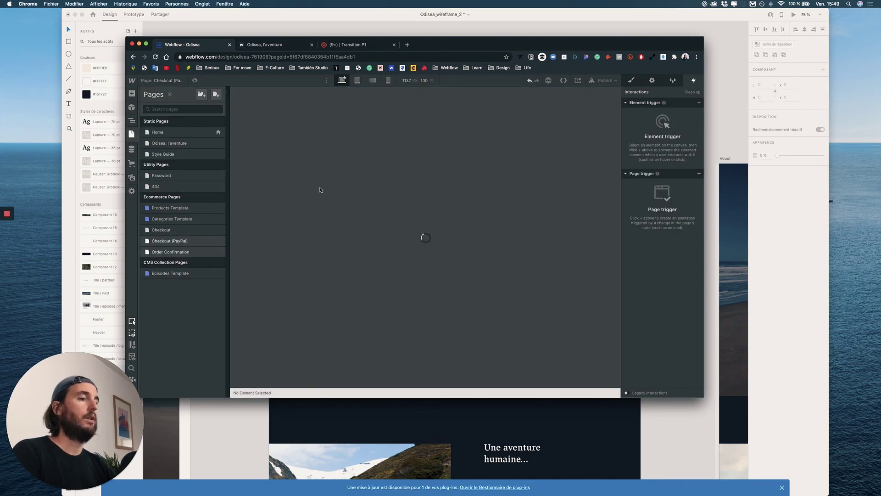
{"action": "key", "text": "super+equal"}
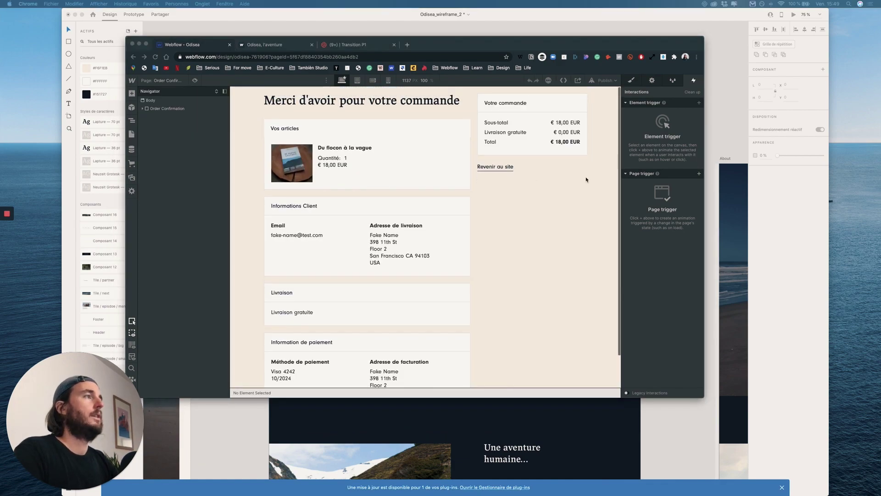
{"action": "left_click", "coordinate": [495, 167]}
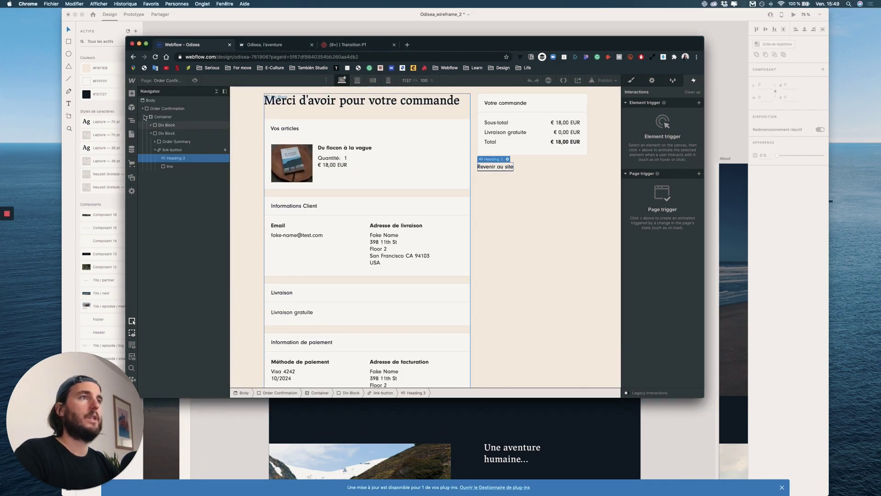
{"action": "left_click", "coordinate": [132, 107]}
{"action": "left_click_drag", "start_coordinate": [160, 139], "coordinate": [488, 193]}
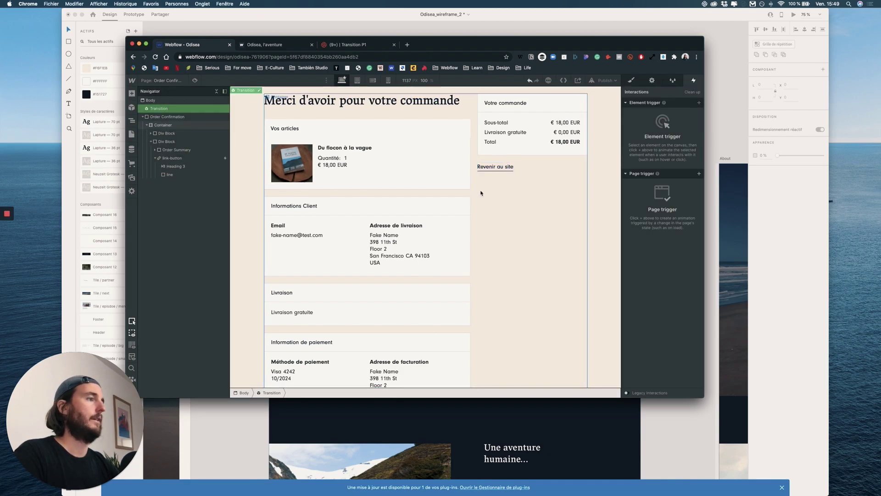
Step: On the Episodes Template page, replace the Molotov link's link-button class with link-button-special
{"action": "scroll", "coordinate": [488, 193], "scroll_direction": "down", "scroll_amount": 2}
{"action": "left_click", "coordinate": [132, 134]}
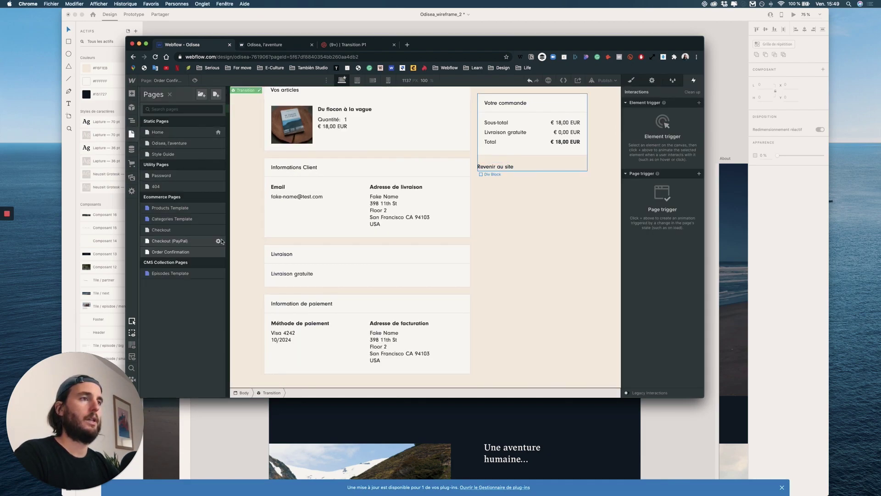
{"action": "left_click", "coordinate": [177, 275]}
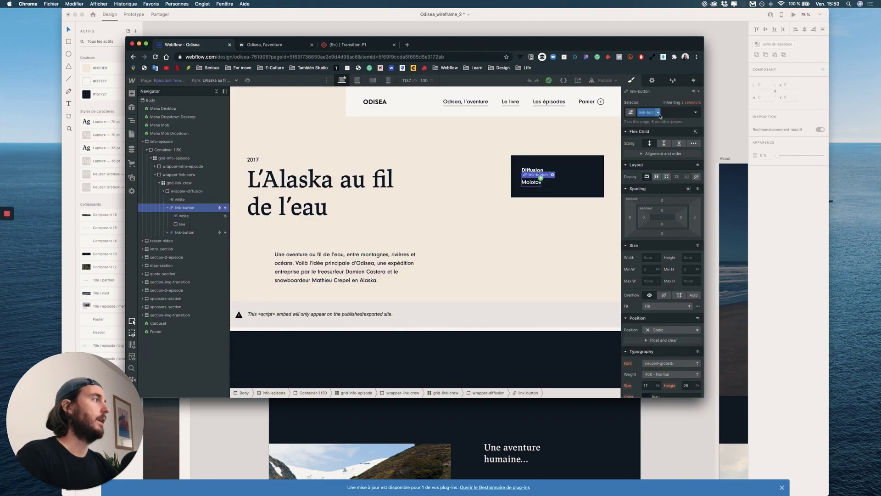
{"action": "left_click", "coordinate": [665, 113]}
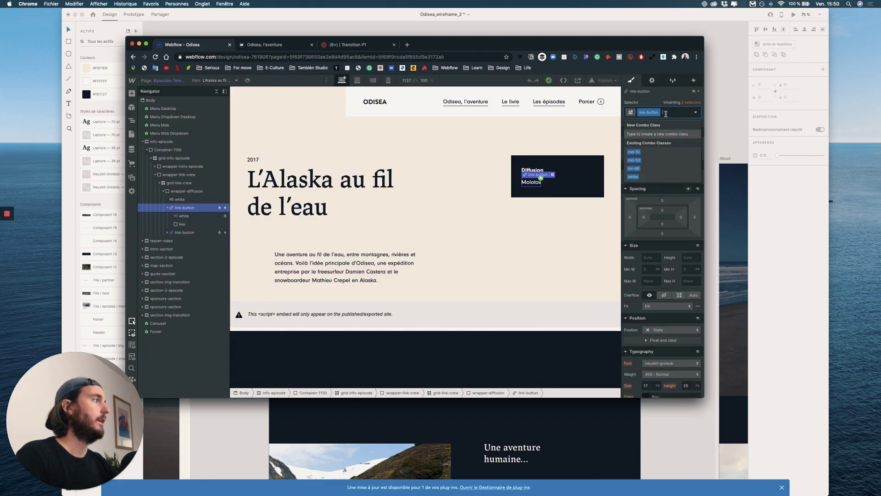
{"action": "key", "text": "BackSpace"}
{"action": "type", "text": "link"}
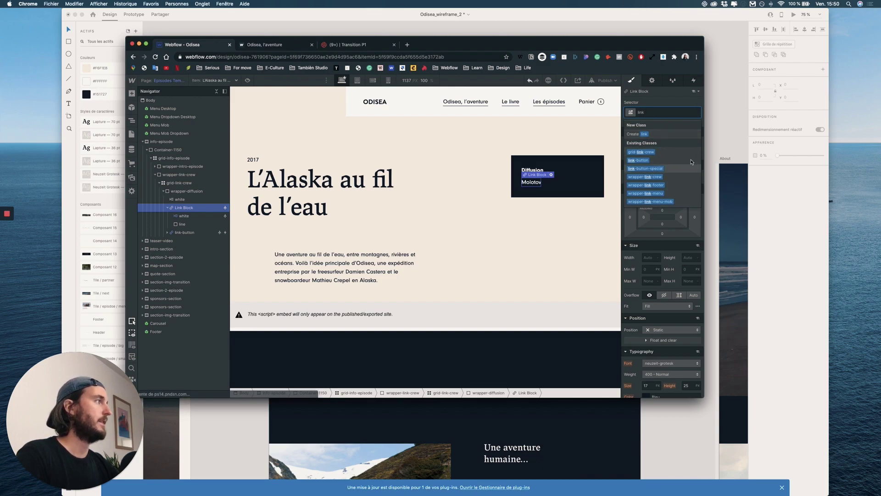
{"action": "left_click", "coordinate": [655, 169]}
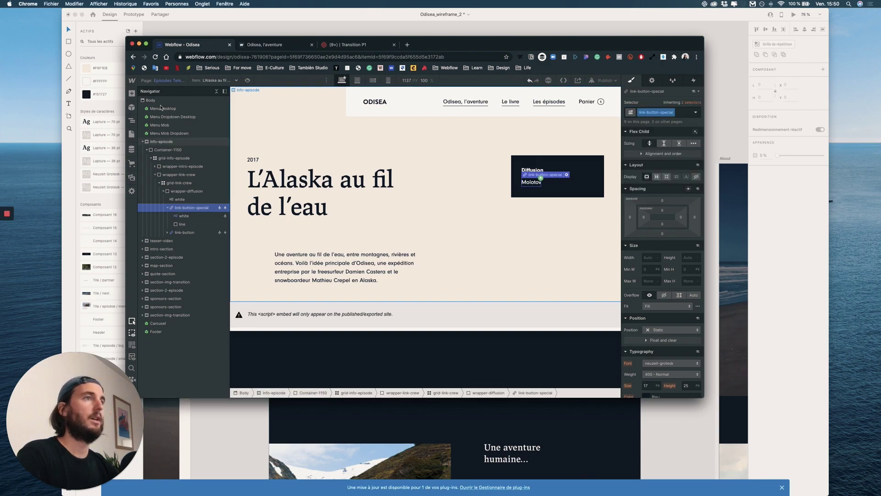
Step: Add the Transition symbol above Menu Desktop in the Body of the Episodes Template
{"action": "left_click", "coordinate": [132, 107]}
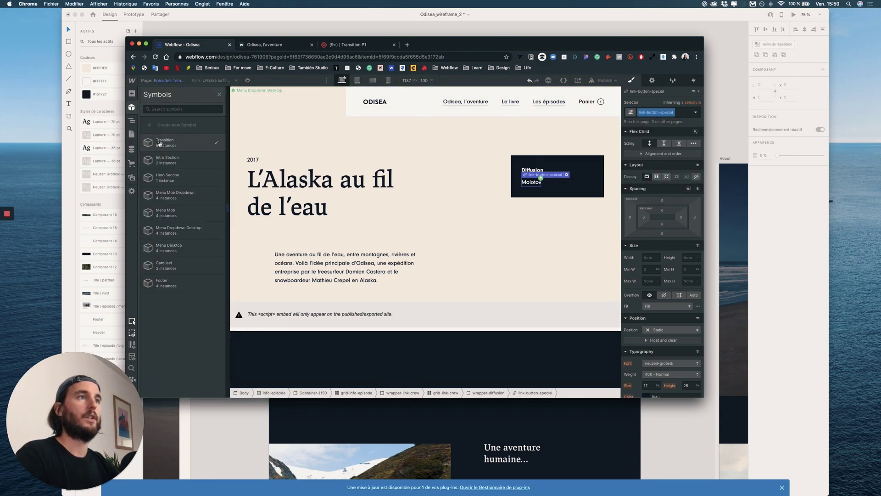
{"action": "left_click_drag", "start_coordinate": [163, 142], "coordinate": [183, 111]}
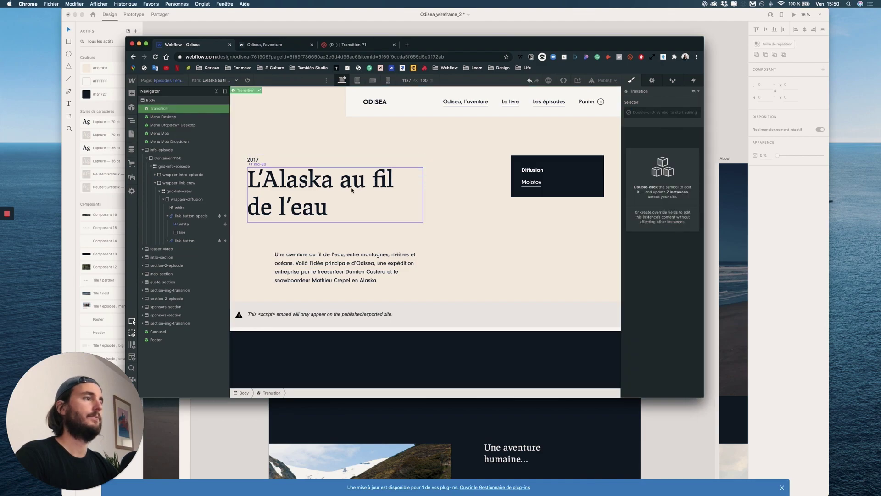
Step: Look through the whole Episodes Template page, from the episode intro down to the footer, for remaining links
{"action": "scroll", "coordinate": [352, 190], "scroll_direction": "down", "scroll_amount": 10}
{"action": "scroll", "coordinate": [352, 191], "scroll_direction": "up", "scroll_amount": 4}
{"action": "scroll", "coordinate": [352, 190], "scroll_direction": "down", "scroll_amount": 20}
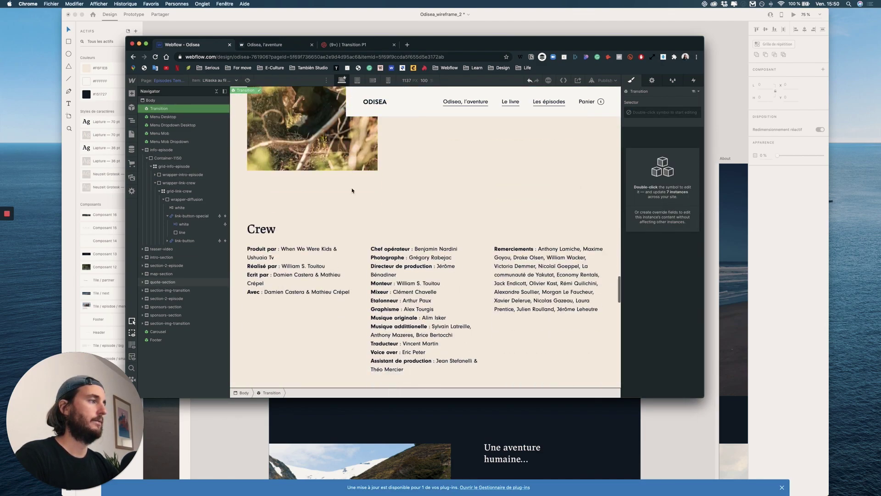
{"action": "scroll", "coordinate": [352, 190], "scroll_direction": "up", "scroll_amount": 5}
{"action": "scroll", "coordinate": [352, 190], "scroll_direction": "down", "scroll_amount": 12}
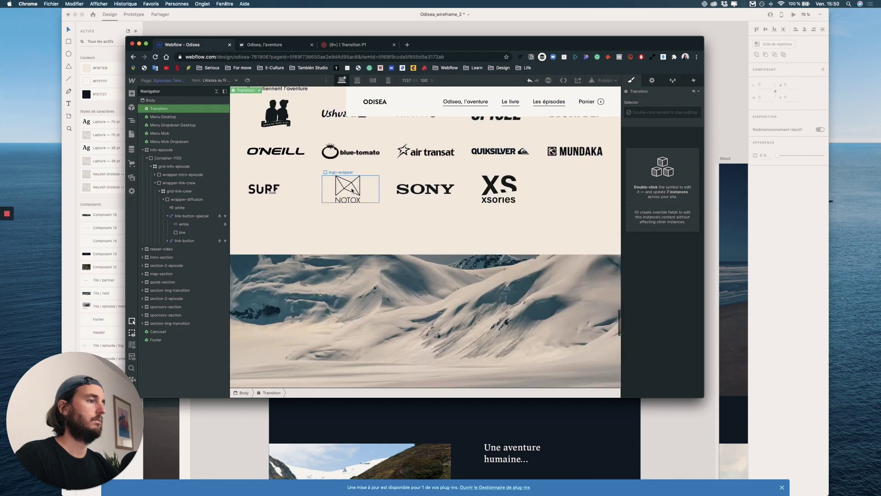
{"action": "scroll", "coordinate": [352, 190], "scroll_direction": "down", "scroll_amount": 8}
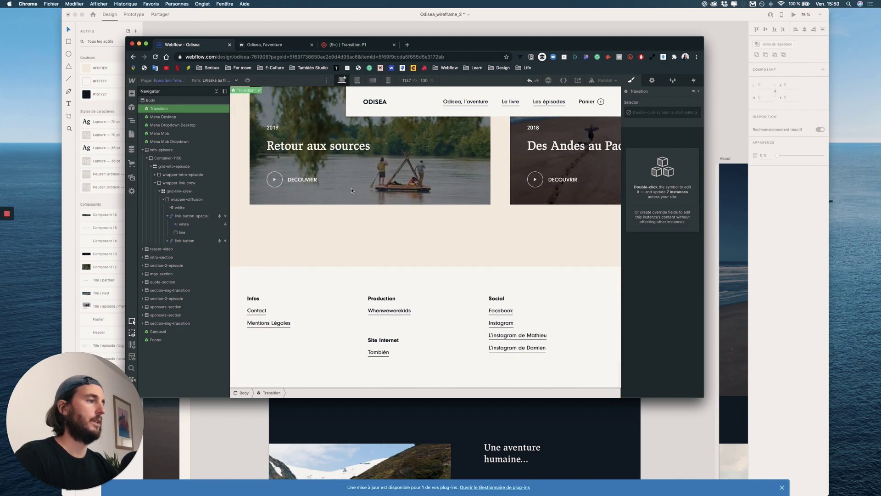
{"action": "scroll", "coordinate": [352, 190], "scroll_direction": "up", "scroll_amount": 20}
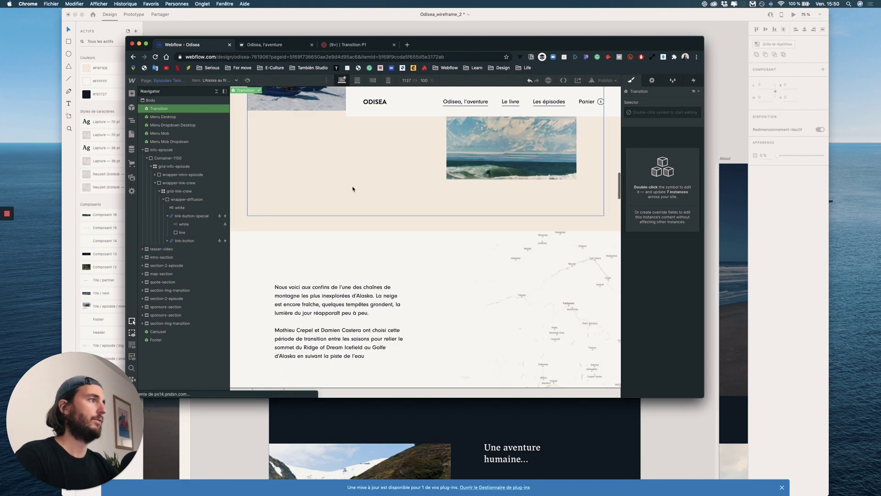
{"action": "scroll", "coordinate": [353, 189], "scroll_direction": "up", "scroll_amount": 5}
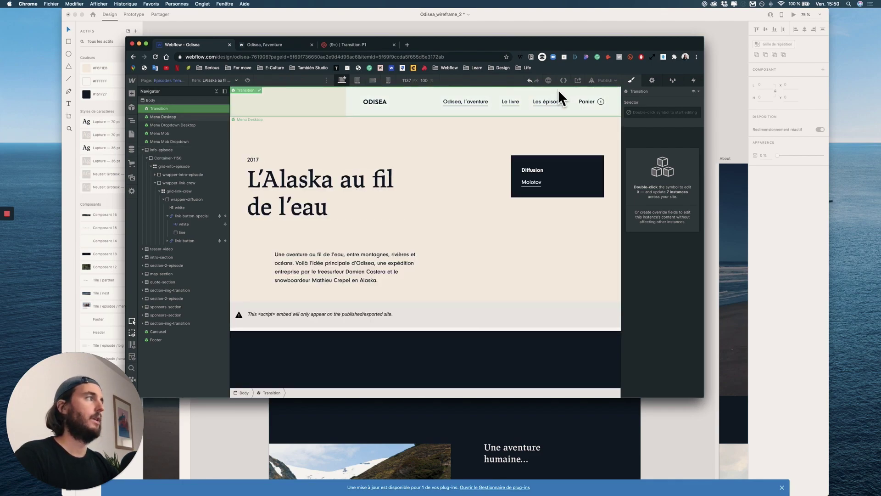
Step: Publish the site to the selected domain and reload the live Odisea, l'aventure page
{"action": "left_click", "coordinate": [605, 81]}
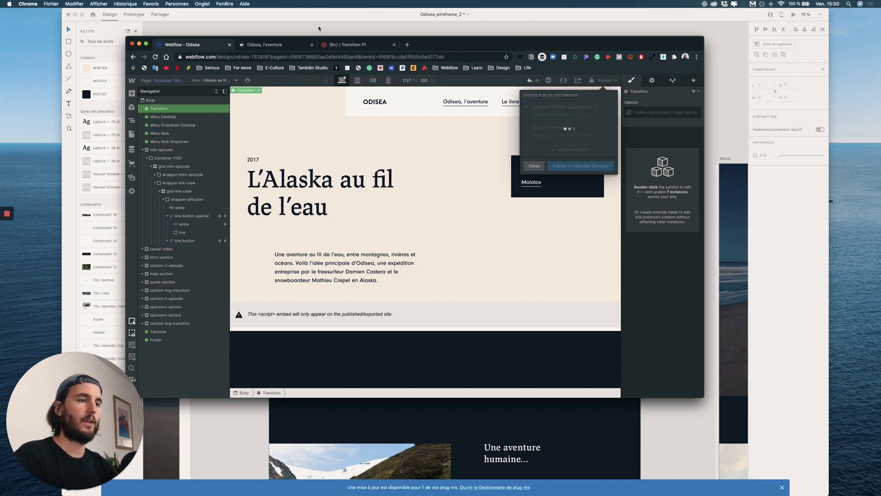
{"action": "left_click", "coordinate": [293, 45]}
{"action": "key", "text": "super+r"}
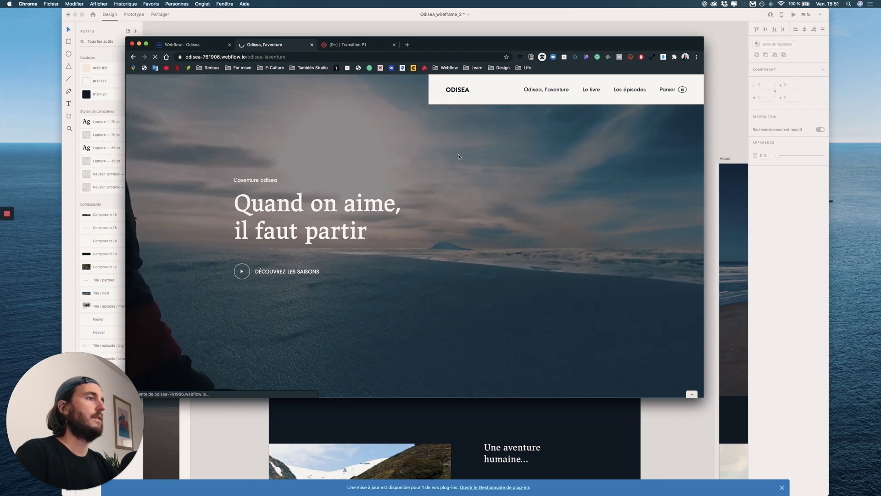
Step: Test the page transition on the live site by following the ODISEA logo link repeatedly
{"action": "left_click", "coordinate": [457, 89]}
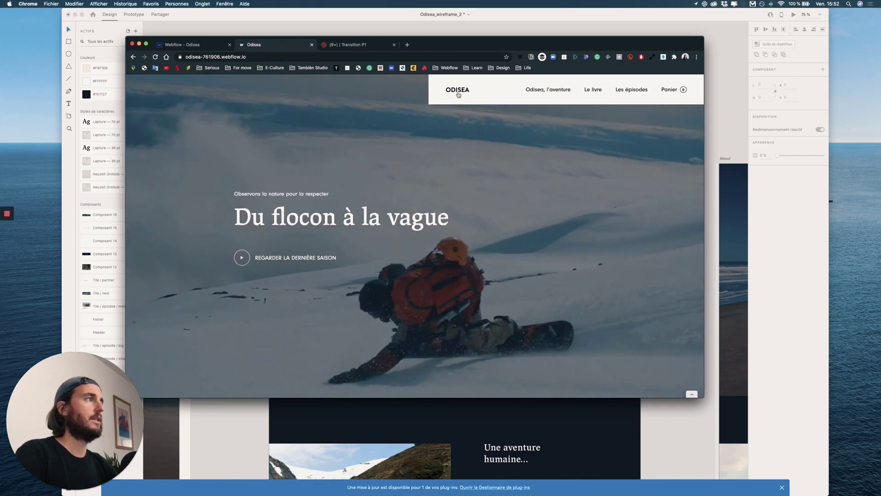
{"action": "left_click", "coordinate": [458, 92]}
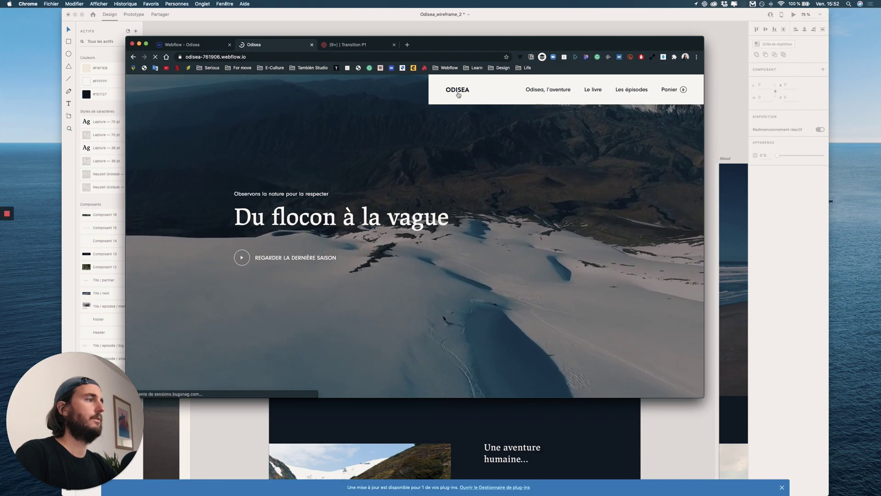
{"action": "left_click", "coordinate": [458, 93]}
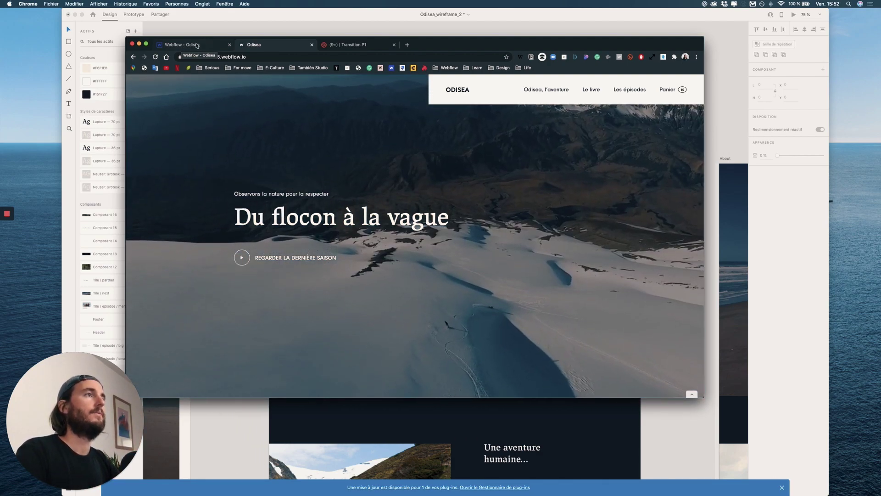
Step: Return to the Designer and open the Odisea project's custom code settings
{"action": "left_click", "coordinate": [196, 45]}
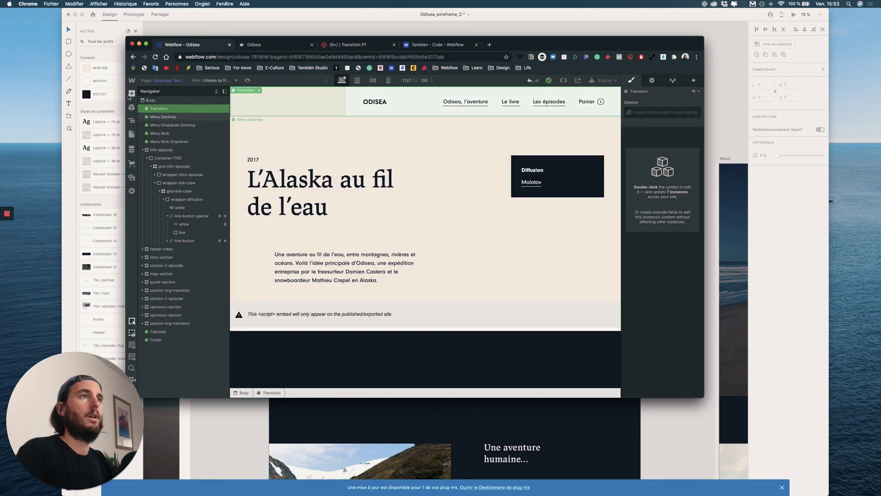
{"action": "left_click", "coordinate": [132, 94]}
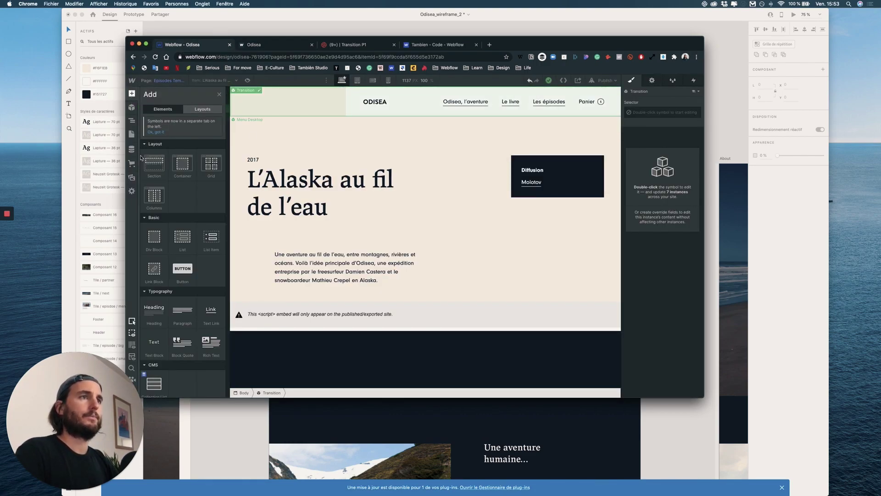
{"action": "left_click", "coordinate": [132, 94]}
{"action": "left_click", "coordinate": [132, 94]}
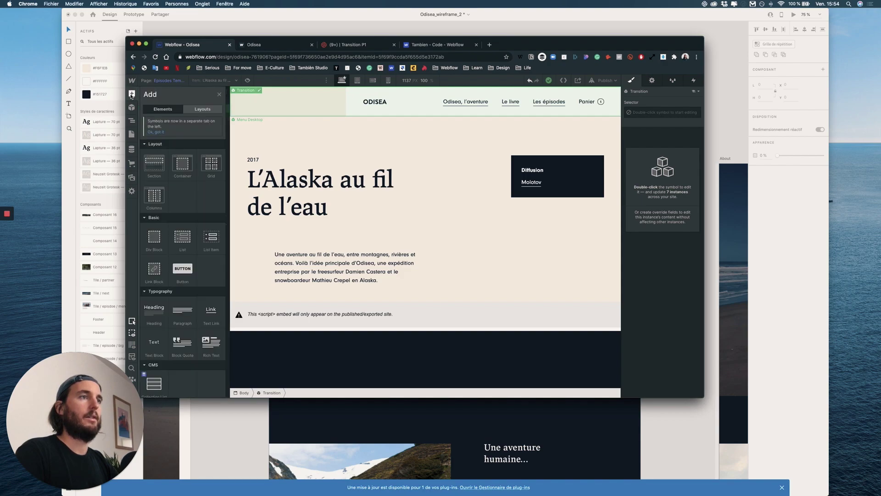
{"action": "mouse_move", "coordinate": [134, 82]}
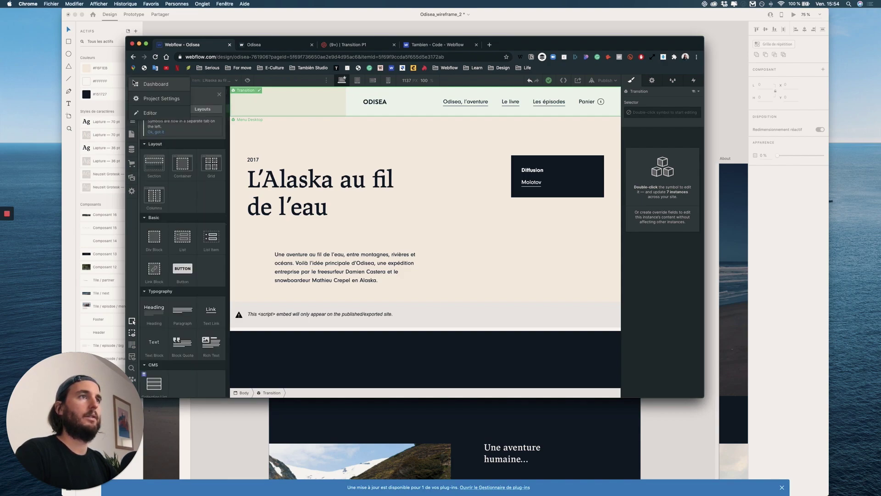
{"action": "left_click", "coordinate": [161, 99]}
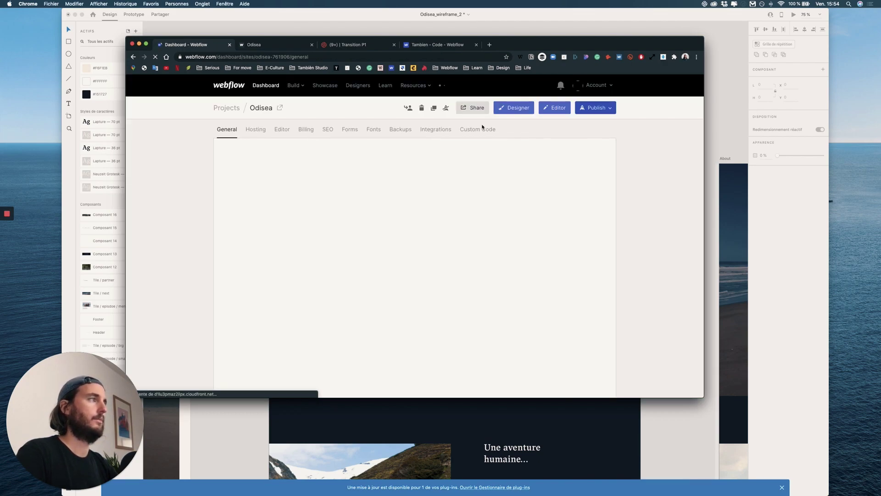
{"action": "left_click", "coordinate": [481, 132]}
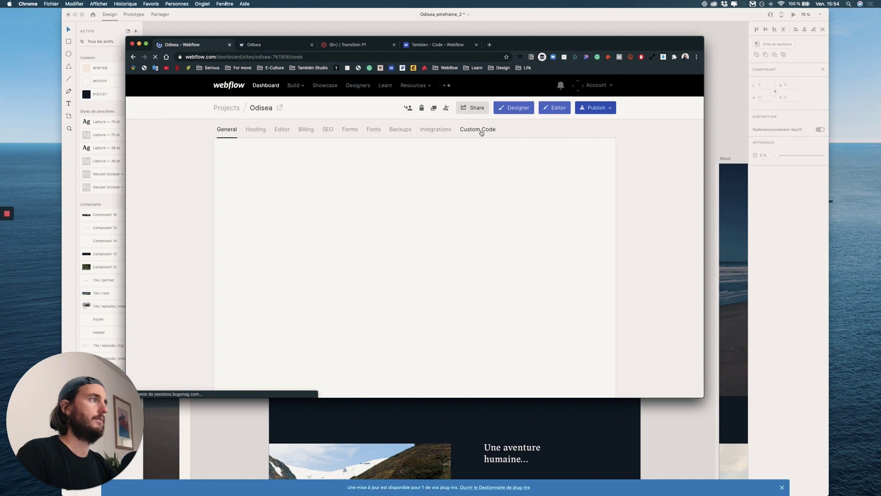
Step: Paste the delayed link redirect script with a timeout of 800 below the butterSlider script in the footer code
{"action": "scroll", "coordinate": [284, 279], "scroll_direction": "down", "scroll_amount": 6}
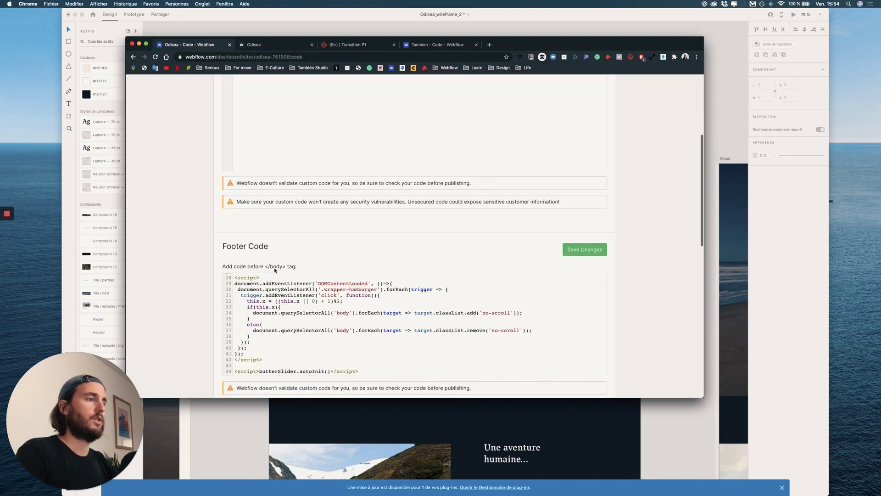
{"action": "scroll", "coordinate": [284, 278], "scroll_direction": "down", "scroll_amount": 2}
{"action": "left_click", "coordinate": [379, 253]}
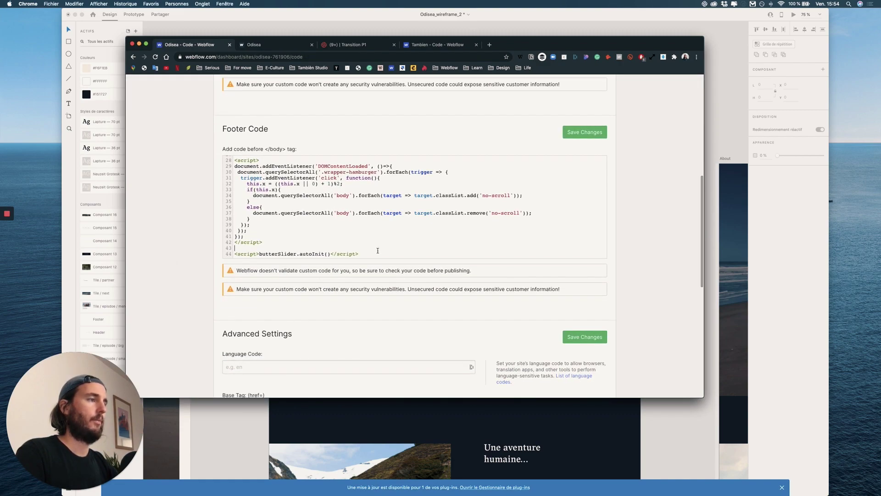
{"action": "key", "text": "Return"}
{"action": "key", "text": "Return"}
{"action": "key", "text": "Return"}
{"action": "key", "text": "Return"}
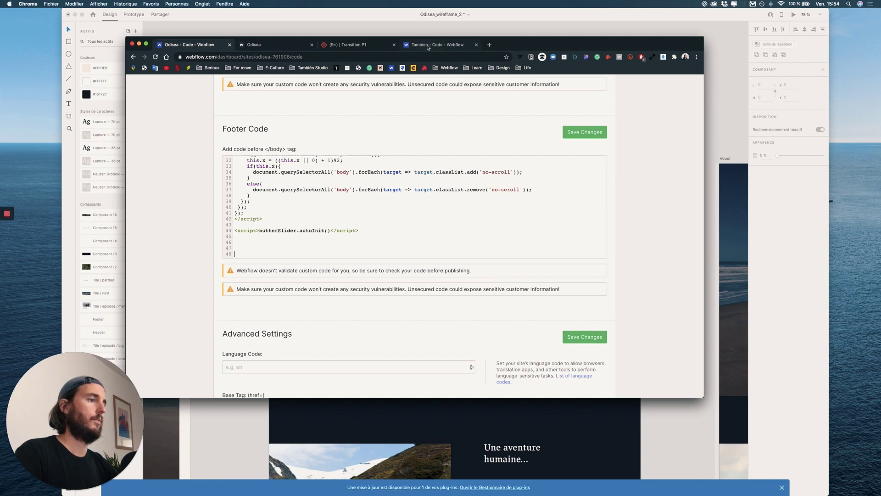
{"action": "key", "text": "super+v"}
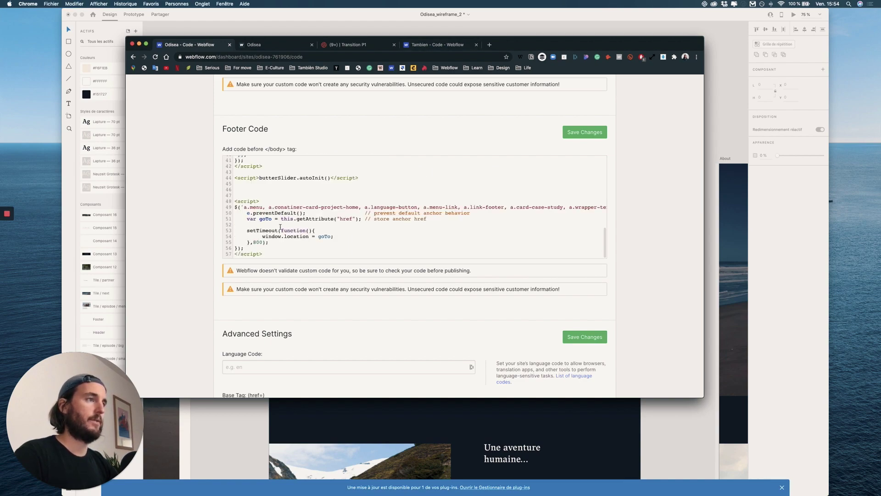
Step: Look up how the Weglot HTML comment is written in the Tambien project's head code
{"action": "left_click_drag", "start_coordinate": [263, 192], "coordinate": [308, 277]}
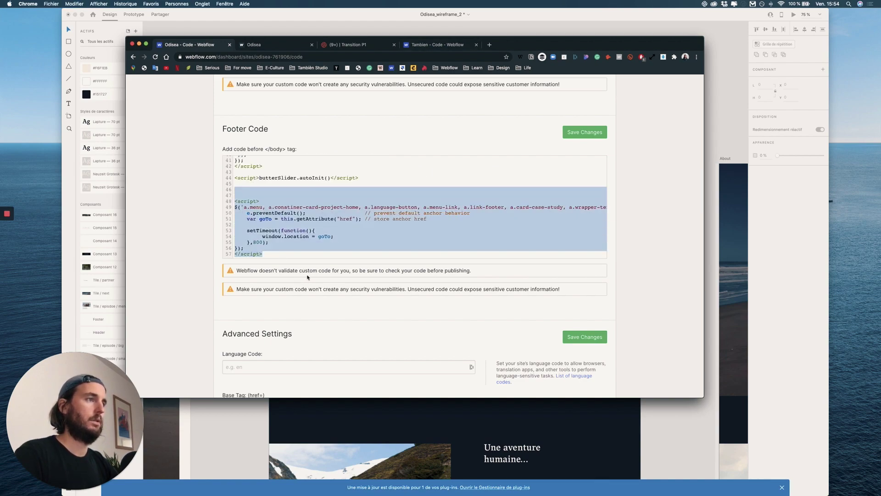
{"action": "left_click", "coordinate": [413, 44]}
{"action": "left_click", "coordinate": [279, 325]}
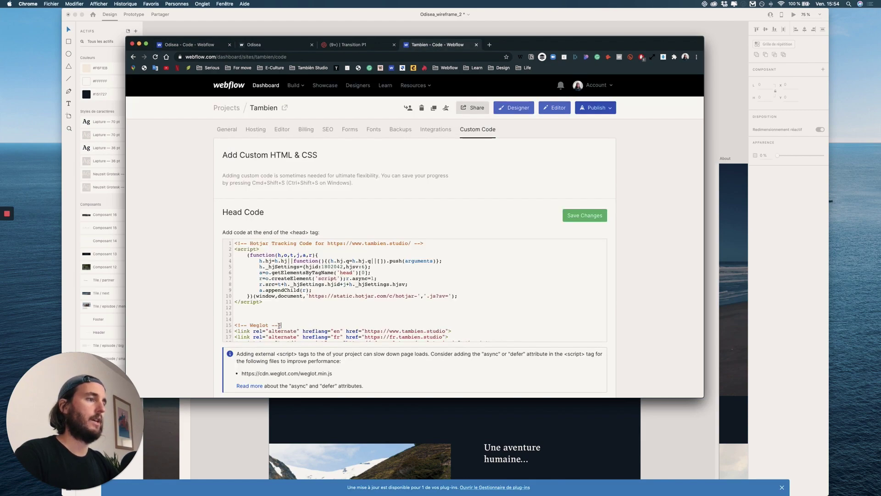
{"action": "left_click_drag", "start_coordinate": [282, 325], "coordinate": [235, 325]}
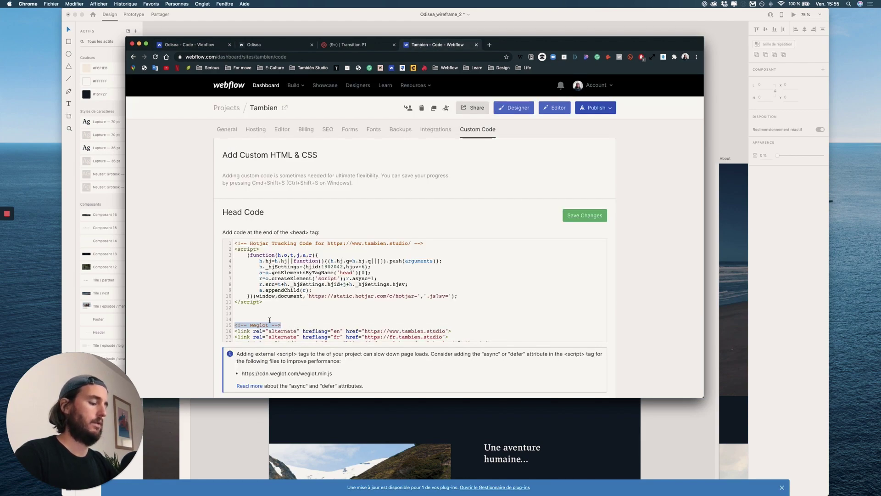
Step: Add the comment line "<-- Transitioncode -->" directly above the link redirect script in the Odisea footer code
{"action": "left_click", "coordinate": [189, 44]}
{"action": "left_click", "coordinate": [270, 213]}
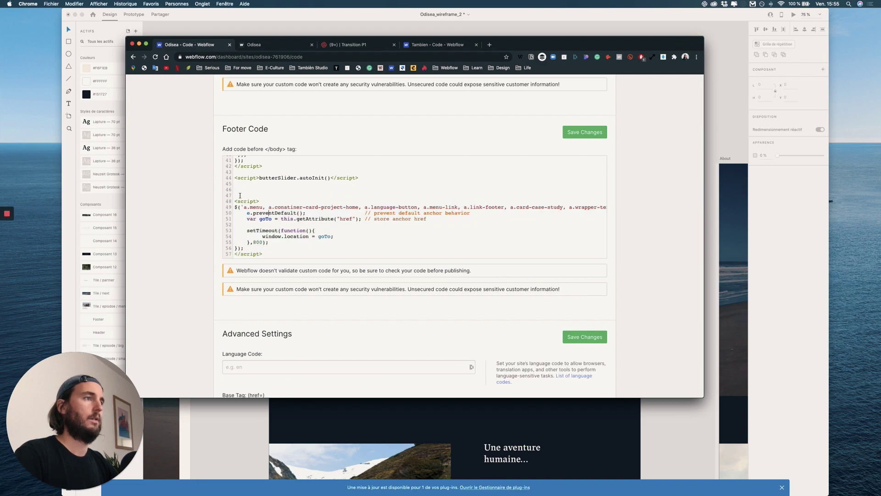
{"action": "scroll", "coordinate": [277, 204], "scroll_direction": "up", "scroll_amount": 1}
{"action": "key", "text": "Return"}
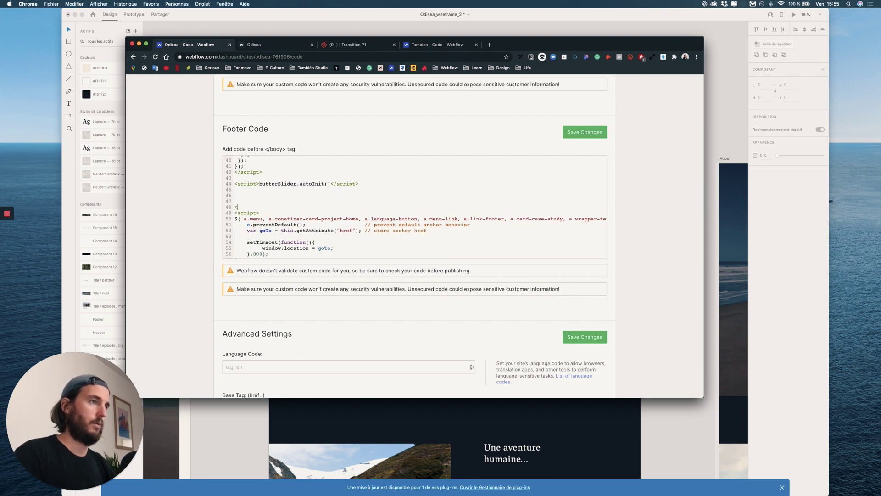
{"action": "type", "text": "--"}
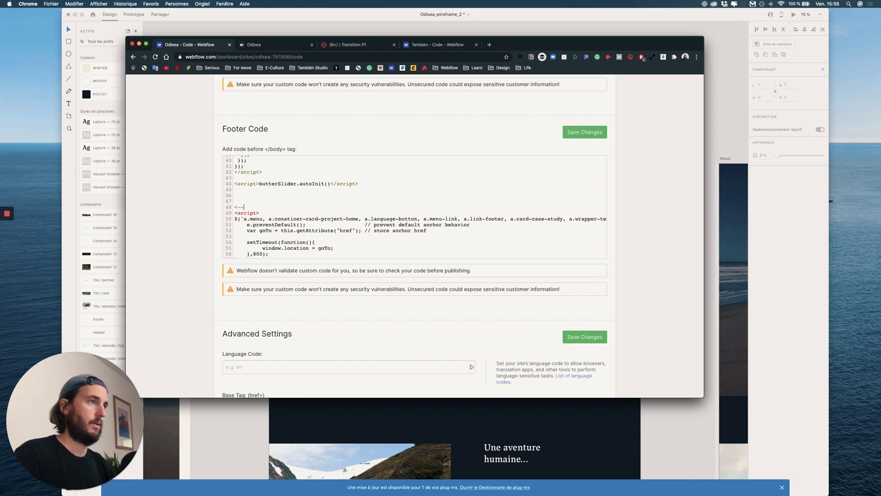
{"action": "type", "text": "Transition code"}
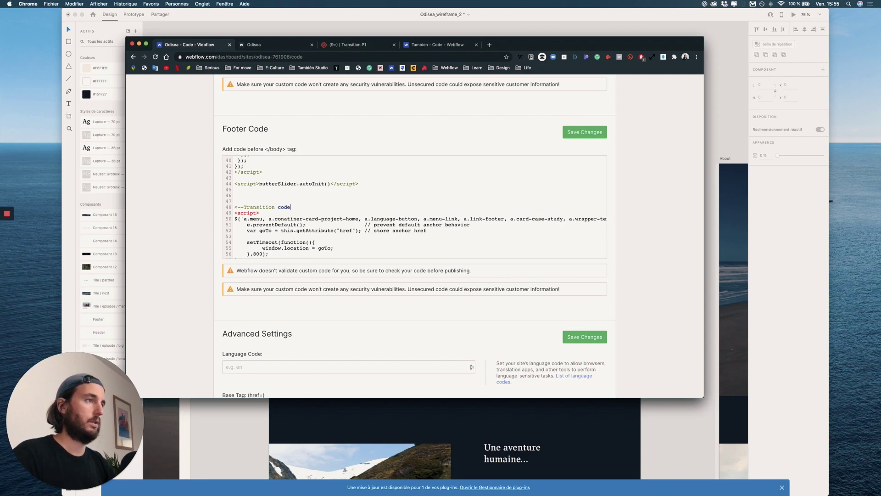
{"action": "type", "text": "<<"}
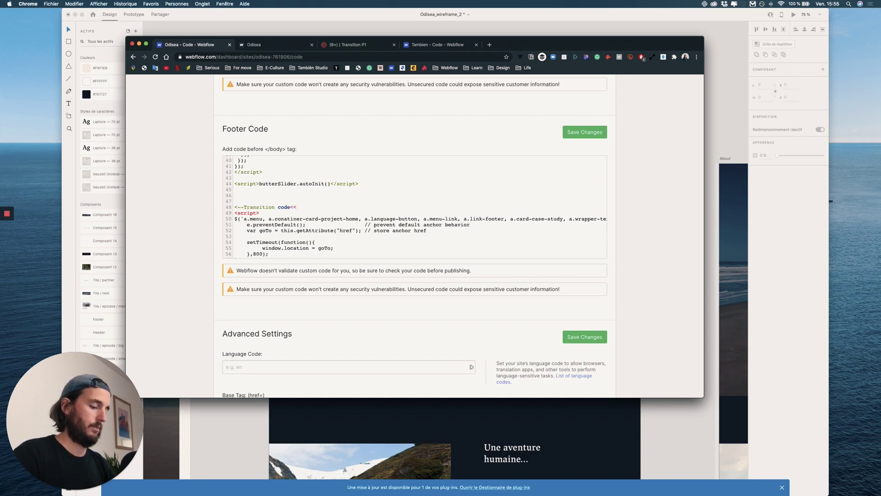
{"action": "key", "text": "BackSpace"}
{"action": "key", "text": "BackSpace"}
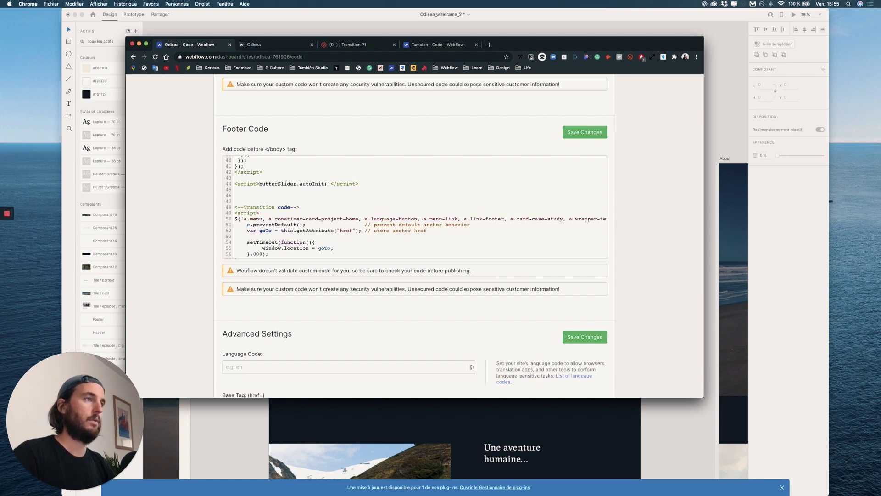
{"action": "scroll", "coordinate": [277, 199], "scroll_direction": "down", "scroll_amount": 1}
{"action": "key", "text": "BackSpace"}
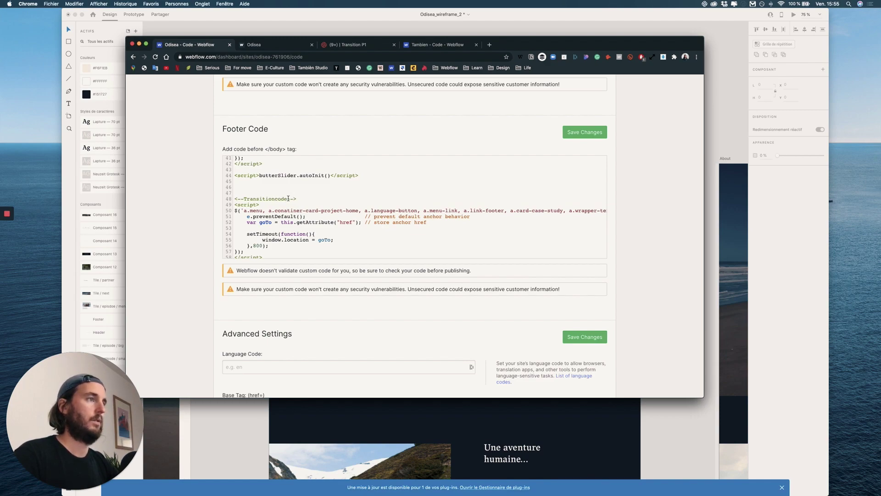
{"action": "left_click", "coordinate": [245, 198]}
{"action": "left_click", "coordinate": [290, 198]}
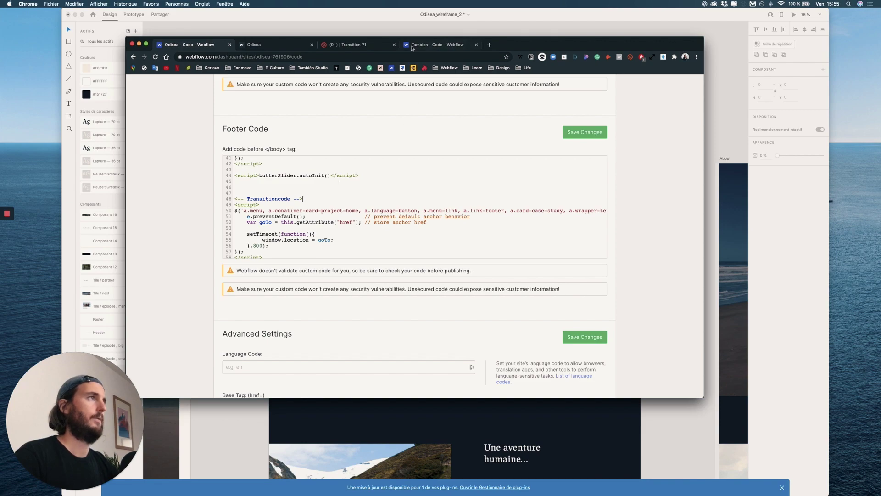
Step: Compare with the Weglot comment in the Tambien project and correct the Odisea comment to "<!-- Transitioncode -->"
{"action": "left_click", "coordinate": [436, 44]}
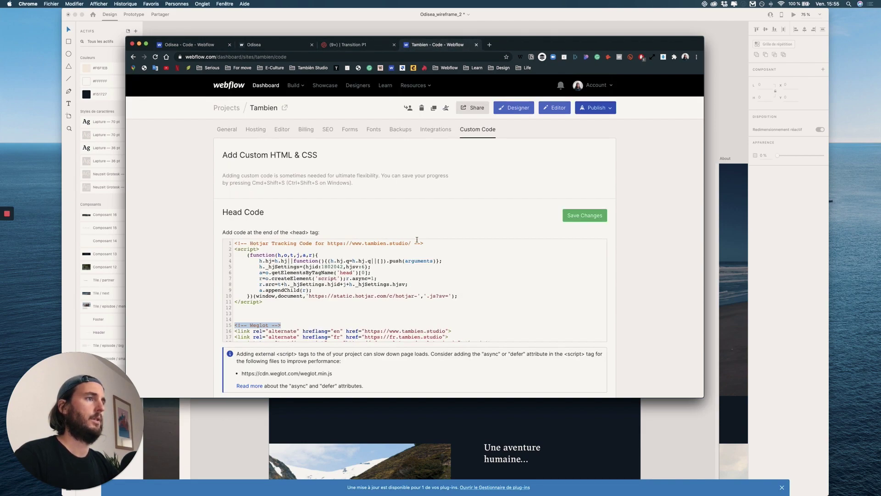
{"action": "left_click", "coordinate": [303, 323]}
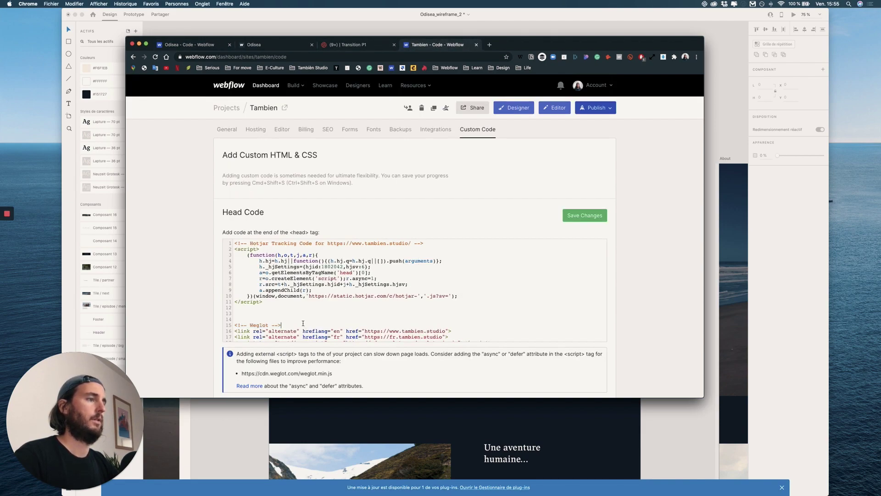
{"action": "left_click", "coordinate": [181, 46]}
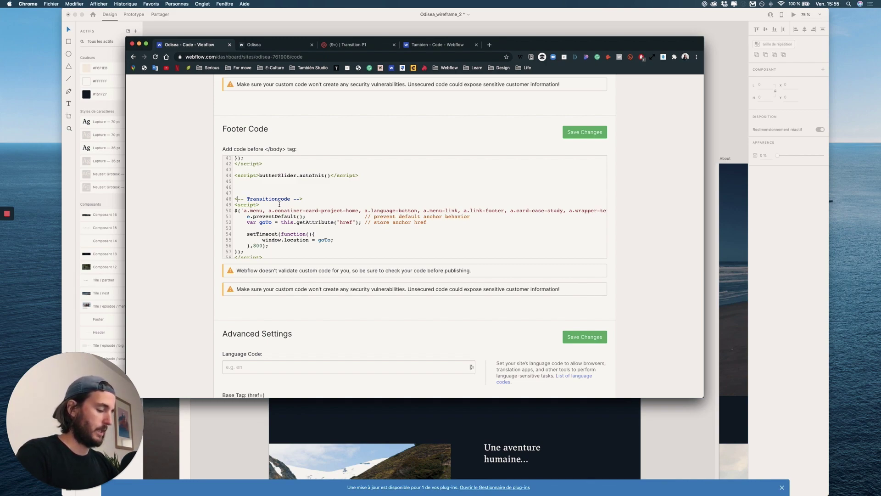
{"action": "type", "text": "!"}
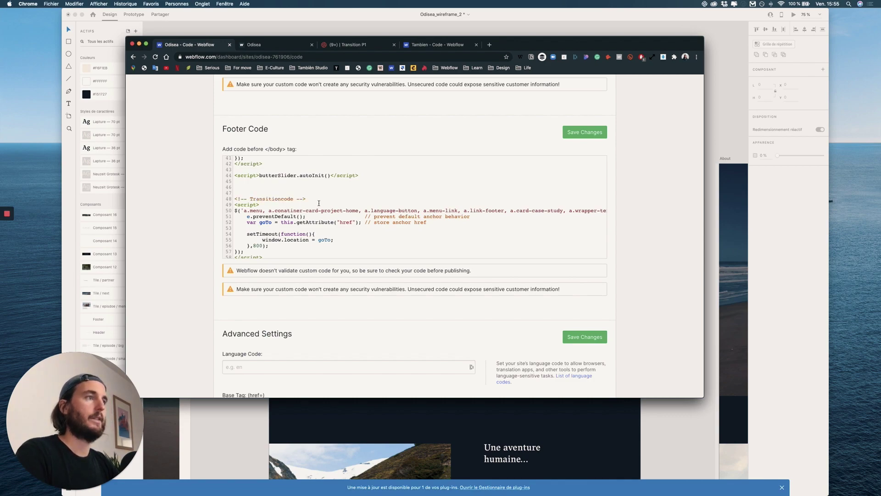
Step: Copy the Transitioncode comment to a new first line of the footer code and reword it as "Butter slider code"
{"action": "left_click_drag", "start_coordinate": [307, 200], "coordinate": [219, 203]}
{"action": "key", "text": "super+c"}
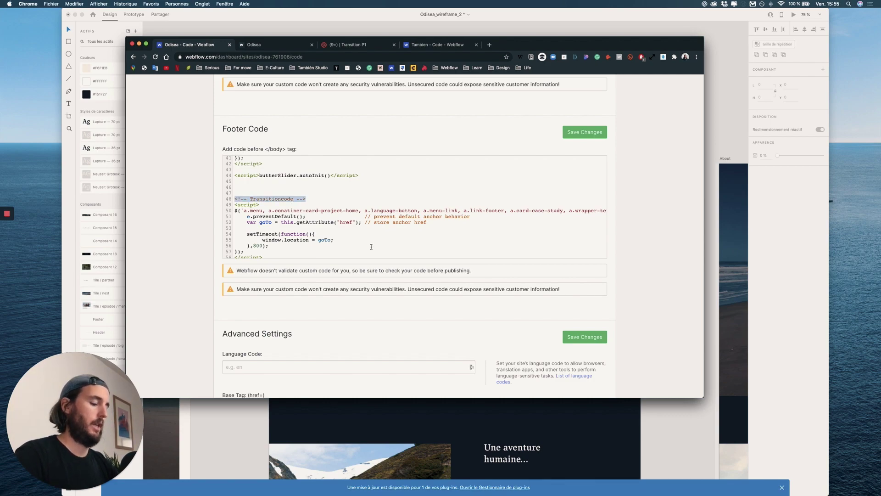
{"action": "scroll", "coordinate": [392, 221], "scroll_direction": "up", "scroll_amount": 15}
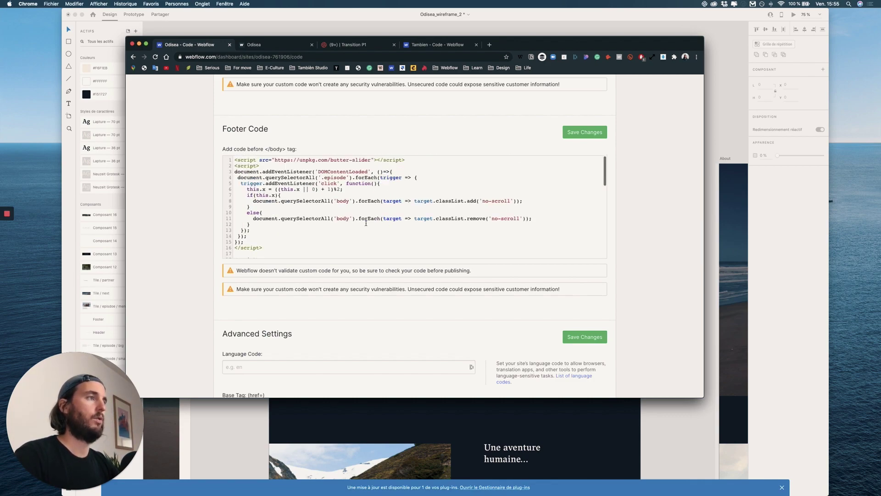
{"action": "left_click", "coordinate": [235, 159]}
{"action": "key", "text": "Return"}
{"action": "key", "text": "Return"}
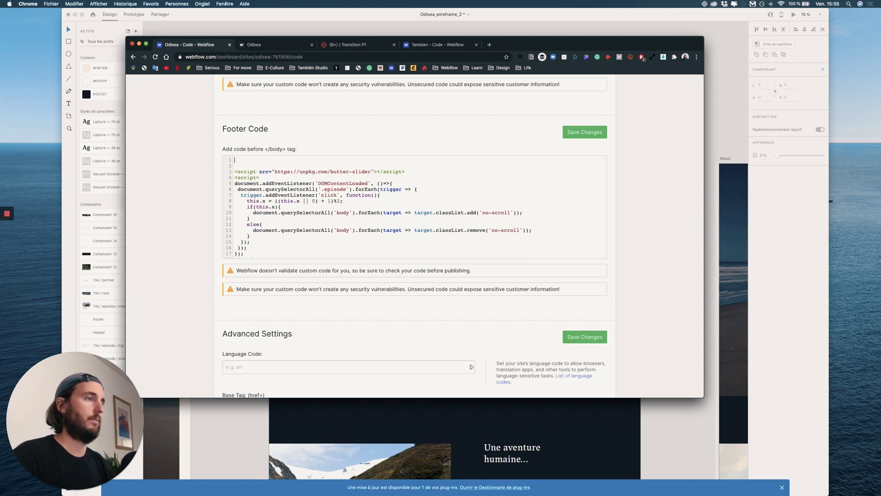
{"action": "key", "text": "BackSpace"}
{"action": "key", "text": "super+v"}
{"action": "double_click", "coordinate": [265, 160]}
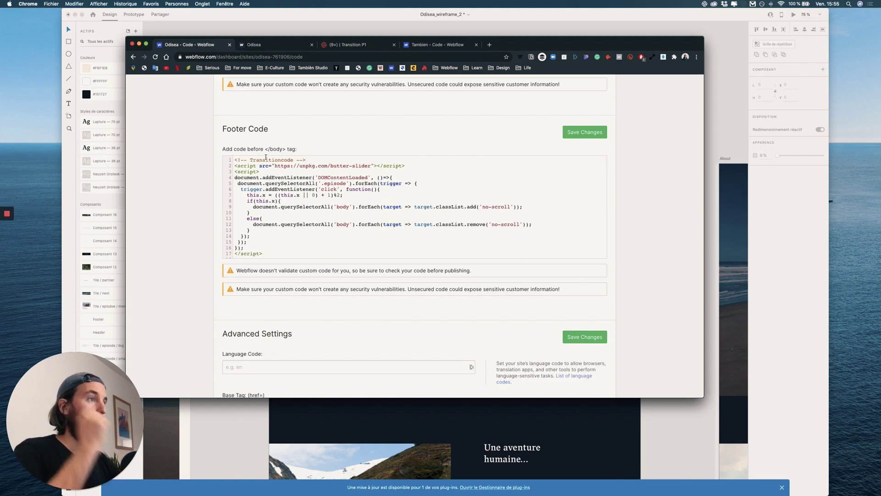
{"action": "type", "text": "Butter slider code"}
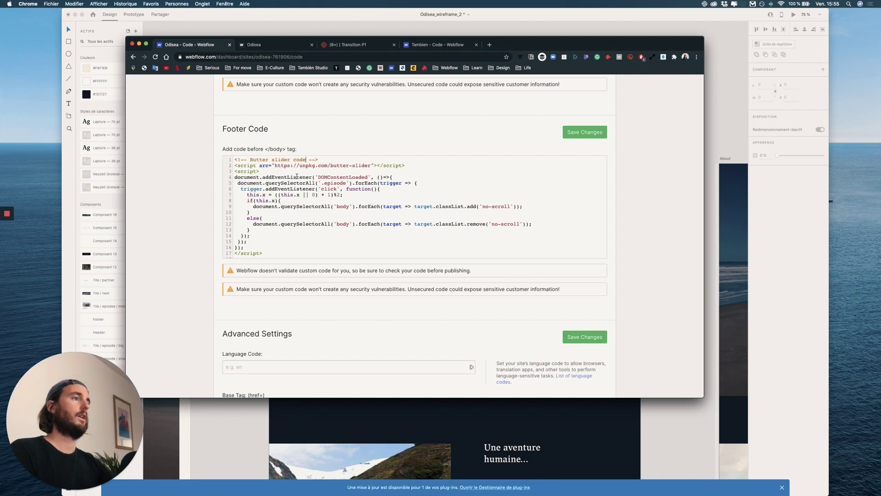
Step: Strip the other link classes from the transition script's click selector so it reads 'a.menu,'
{"action": "scroll", "coordinate": [296, 174], "scroll_direction": "down", "scroll_amount": 10}
{"action": "scroll", "coordinate": [299, 182], "scroll_direction": "down", "scroll_amount": 2}
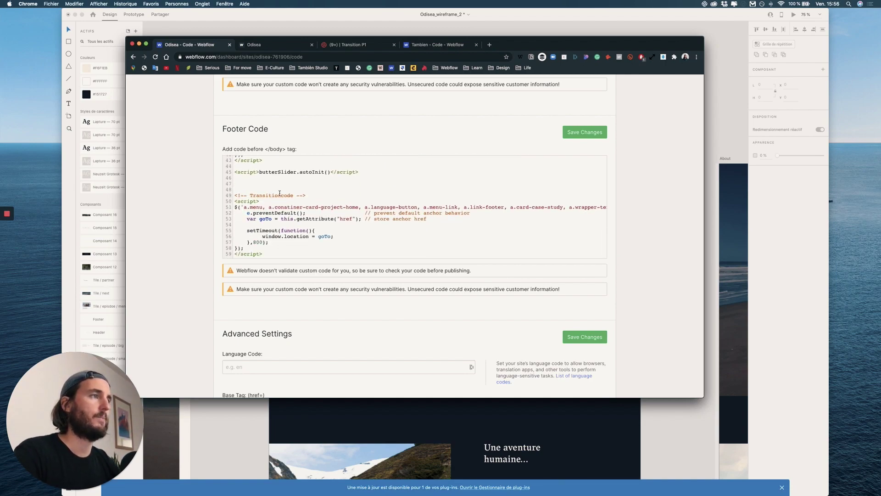
{"action": "left_click_drag", "start_coordinate": [267, 208], "coordinate": [594, 208]}
{"action": "key", "text": "BackSpace"}
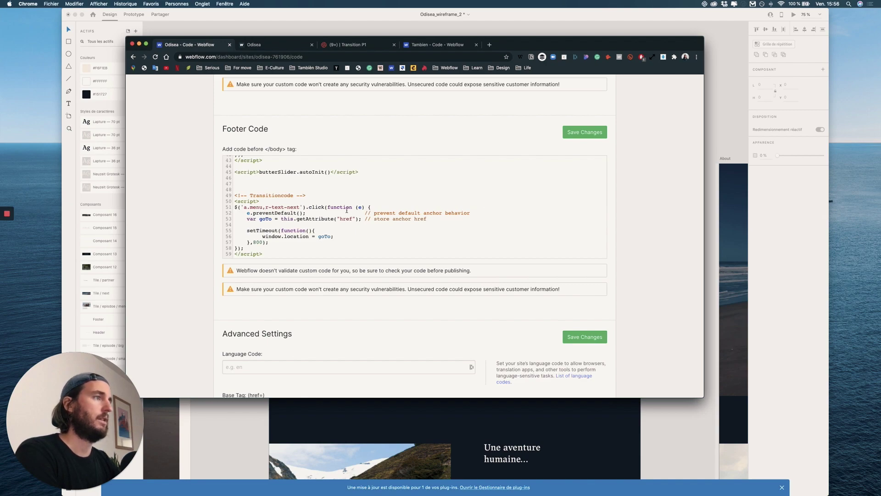
{"action": "left_click_drag", "start_coordinate": [299, 207], "coordinate": [262, 207]}
{"action": "key", "text": "BackSpace"}
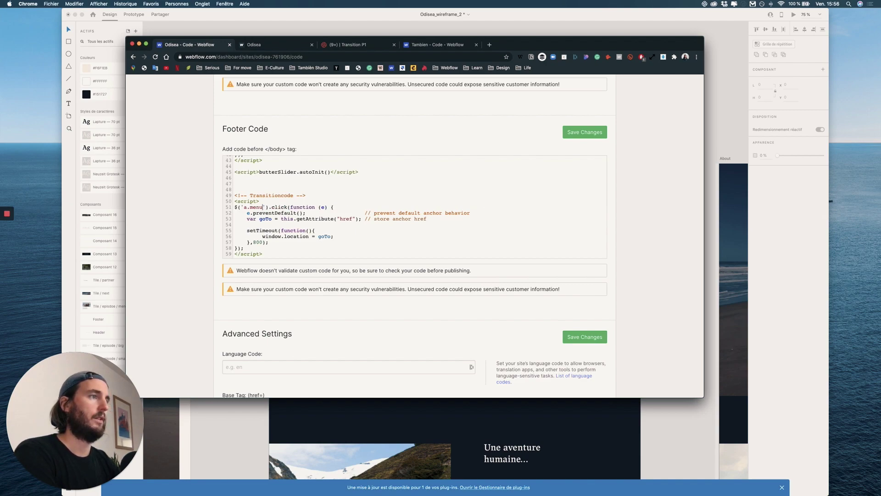
{"action": "type", "text": ","}
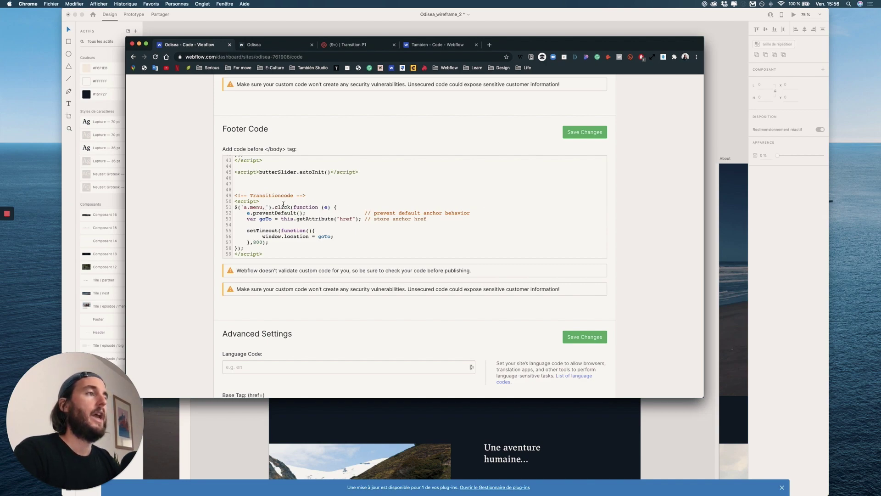
Step: Replace the menu class in the transition script's click selector with link-button
{"action": "scroll", "coordinate": [287, 208], "scroll_direction": "down", "scroll_amount": 1}
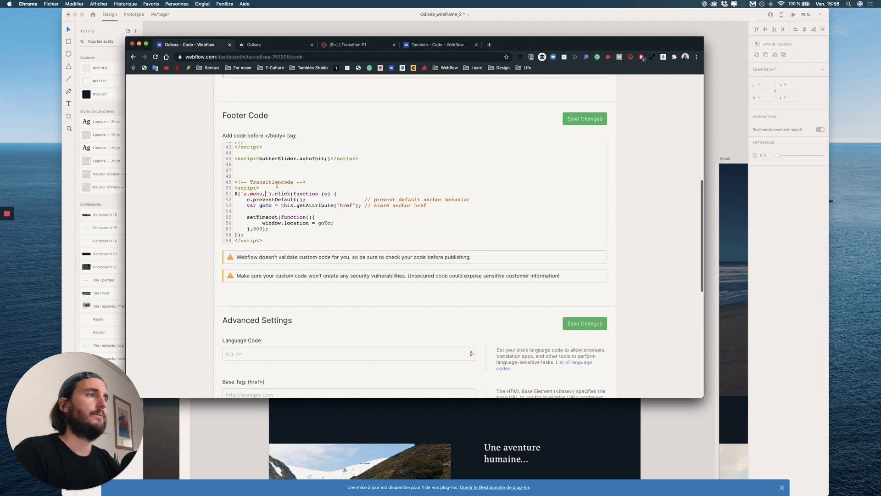
{"action": "double_click", "coordinate": [256, 193]}
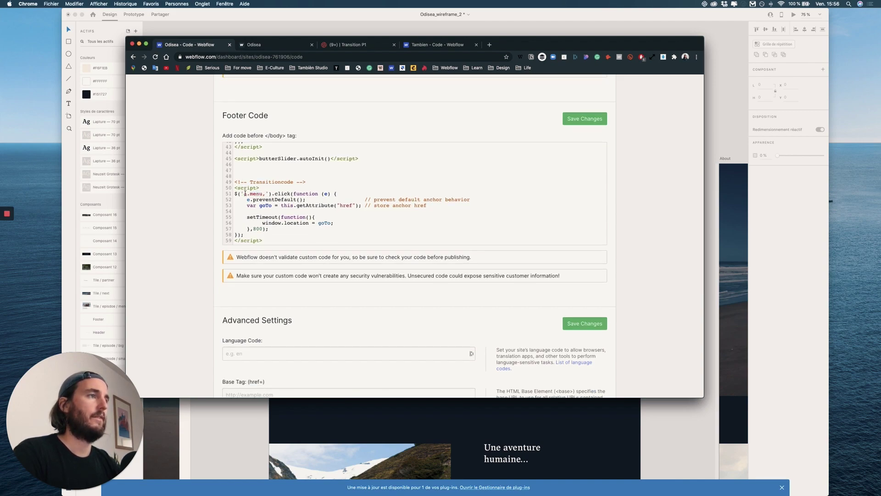
{"action": "left_click", "coordinate": [254, 193]}
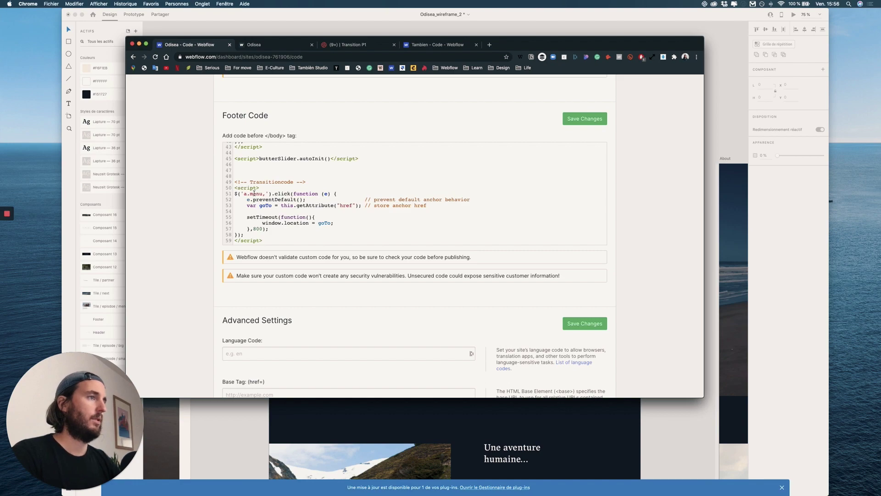
{"action": "double_click", "coordinate": [253, 193]}
{"action": "type", "text": "link-"}
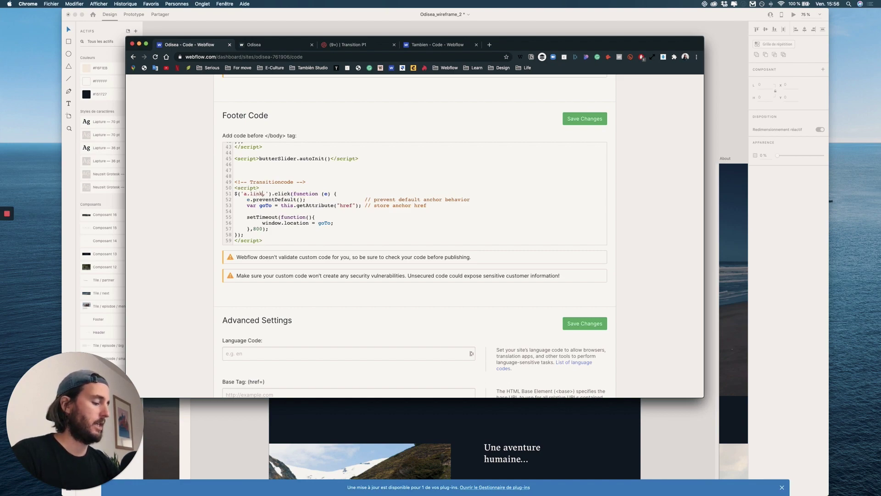
{"action": "type", "text": "button"}
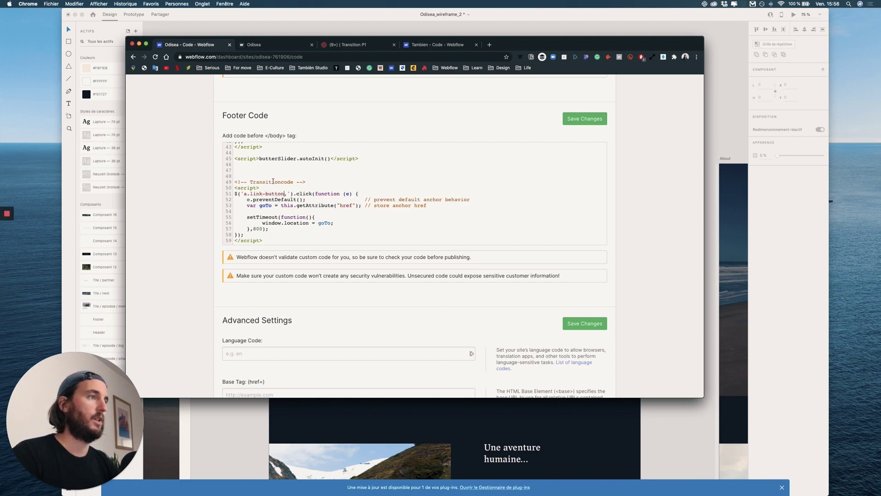
Step: Examine the setTimeout function and its delay value in the transition script
{"action": "left_click", "coordinate": [304, 199]}
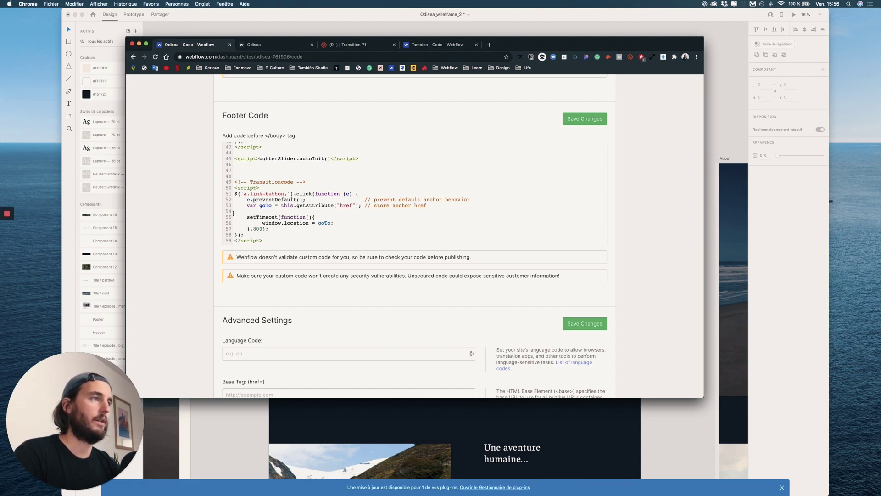
{"action": "triple_click", "coordinate": [255, 229]}
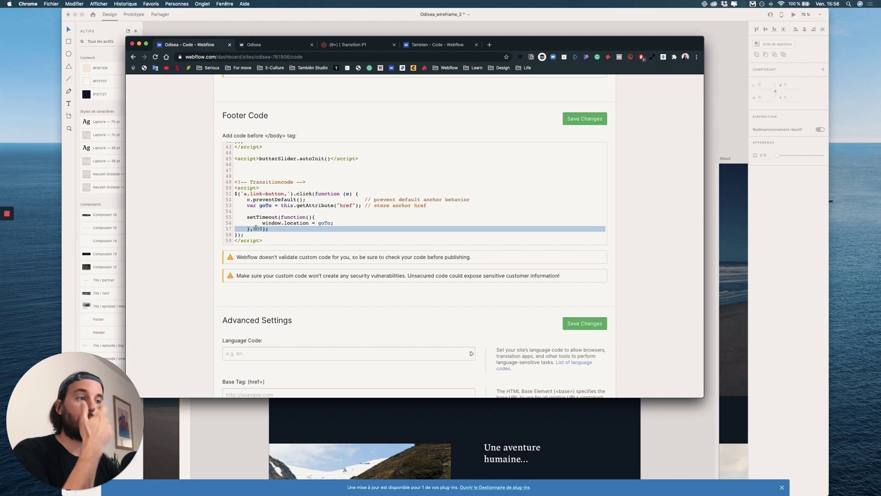
{"action": "left_click", "coordinate": [255, 228]}
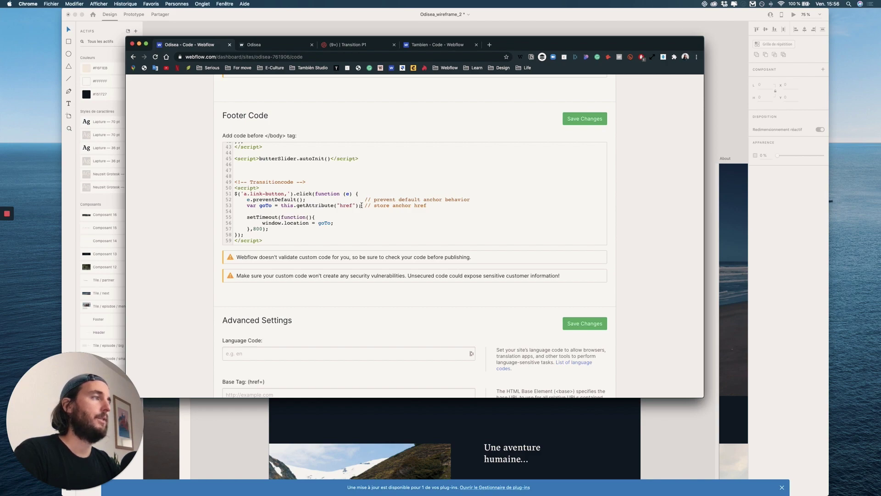
{"action": "left_click_drag", "start_coordinate": [247, 217], "coordinate": [269, 220]}
{"action": "left_click", "coordinate": [246, 224]}
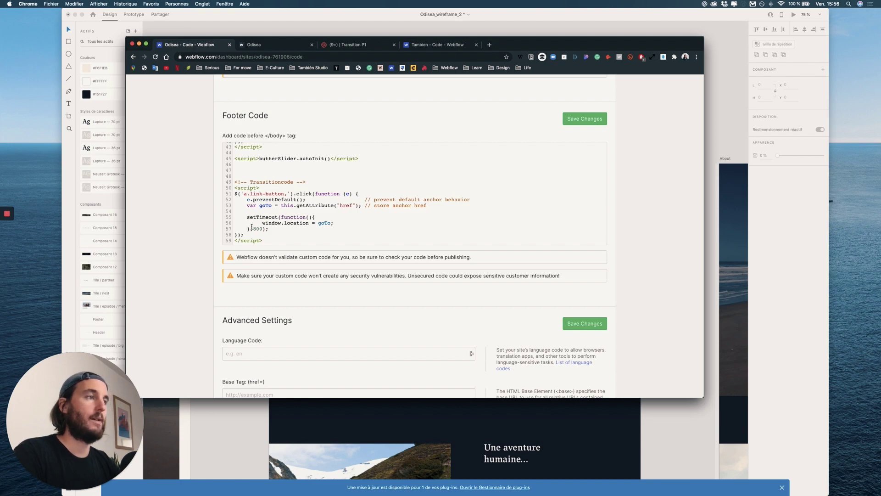
{"action": "double_click", "coordinate": [258, 229]}
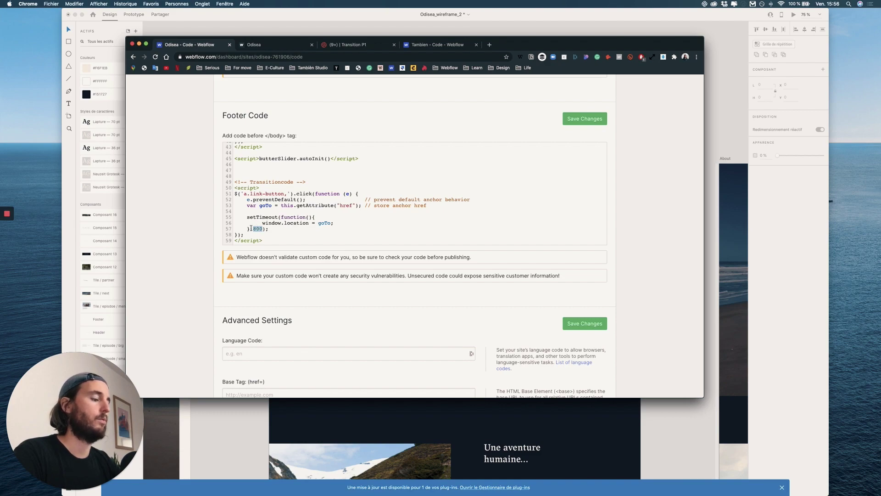
{"action": "left_click", "coordinate": [253, 228]}
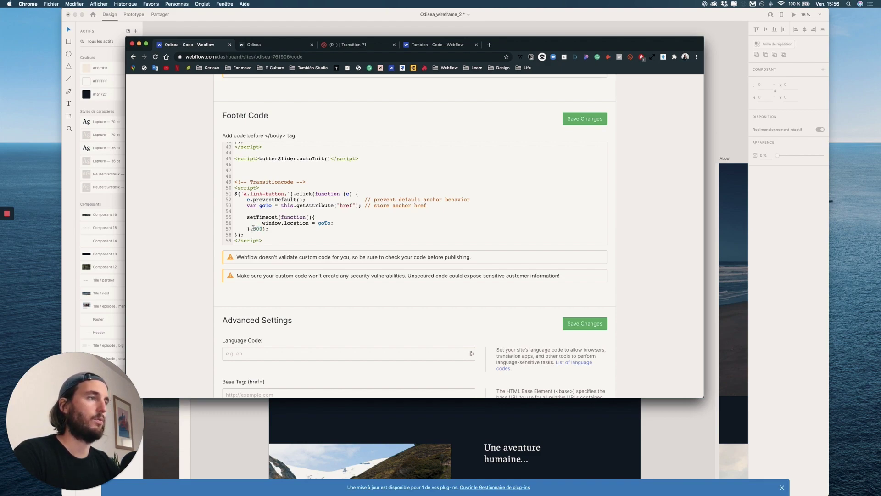
Step: Extend the transition script's click selector to read 'a.link-button, a.wrapper-logo, a.button-play, a.button-play,'
{"action": "left_click_drag", "start_coordinate": [254, 229], "coordinate": [261, 229]}
{"action": "left_click", "coordinate": [261, 228]}
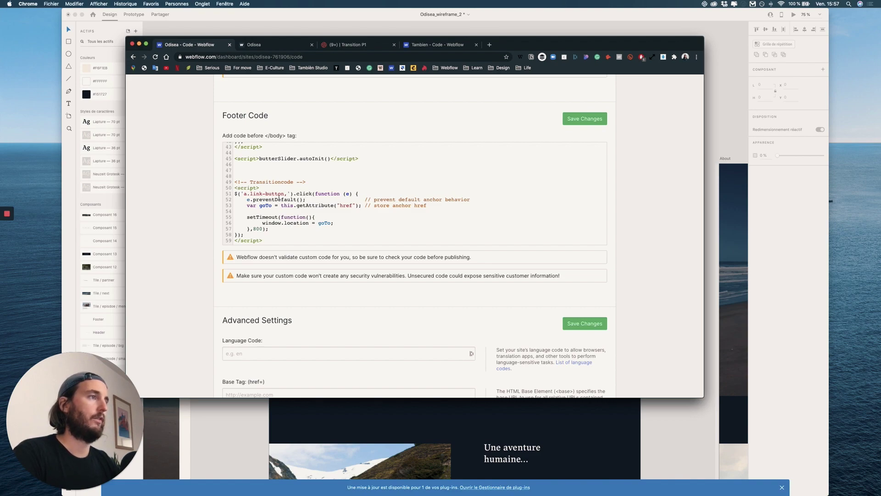
{"action": "left_click_drag", "start_coordinate": [288, 193], "coordinate": [245, 193]}
{"action": "key", "text": "super+c"}
{"action": "key", "text": "Right"}
{"action": "key", "text": "super+v"}
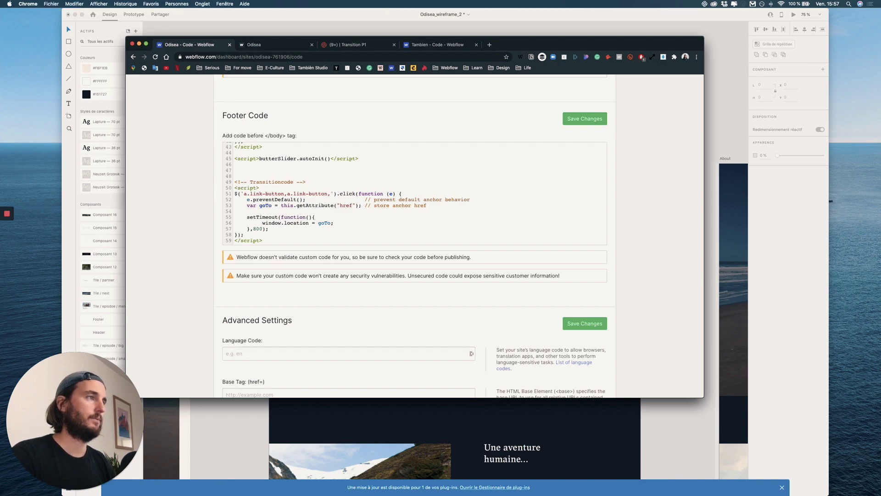
{"action": "left_click", "coordinate": [291, 193]}
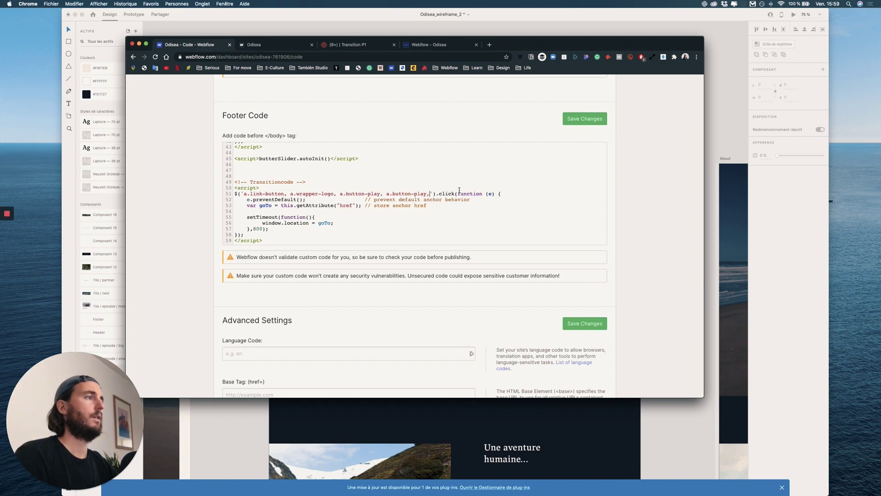
Step: Save the footer code changes and publish the Odisea site to the selected domains
{"action": "scroll", "coordinate": [587, 114], "scroll_direction": "down", "scroll_amount": 1}
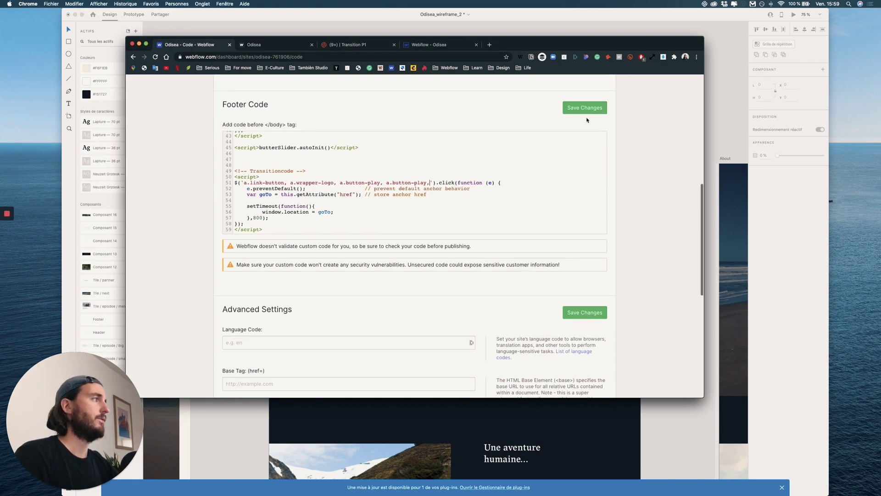
{"action": "left_click", "coordinate": [593, 108]}
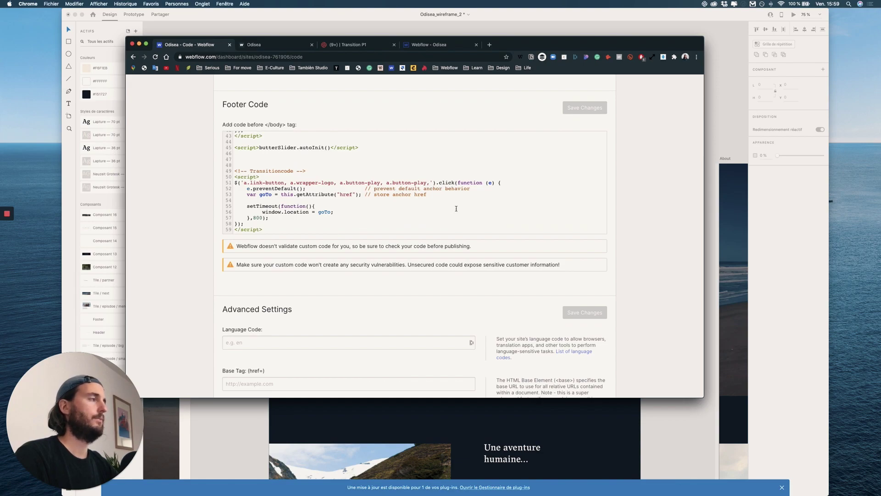
{"action": "scroll", "coordinate": [553, 167], "scroll_direction": "up", "scroll_amount": 15}
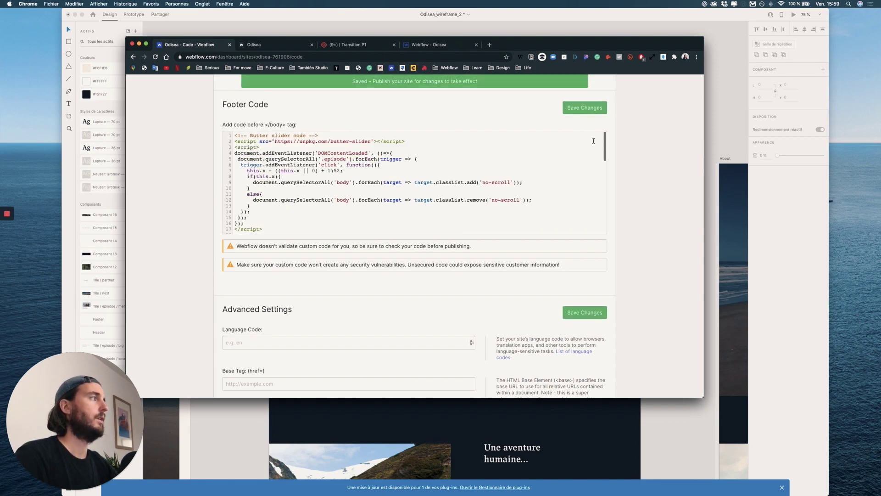
{"action": "left_click", "coordinate": [588, 108]}
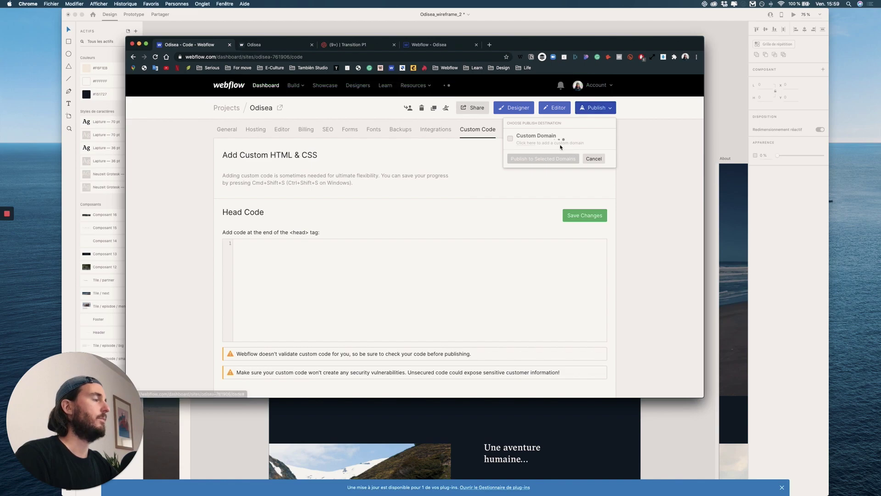
{"action": "left_click", "coordinate": [565, 180]}
Step: Test the page transition on the published site through the Odisea, l'aventure link, the ODISEA logo and the Le livre link
{"action": "key", "text": "super+2"}
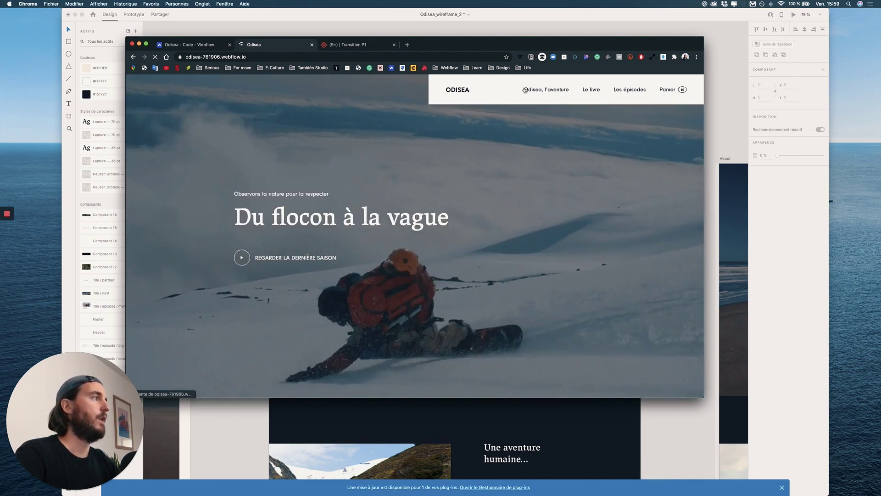
{"action": "left_click", "coordinate": [526, 90]}
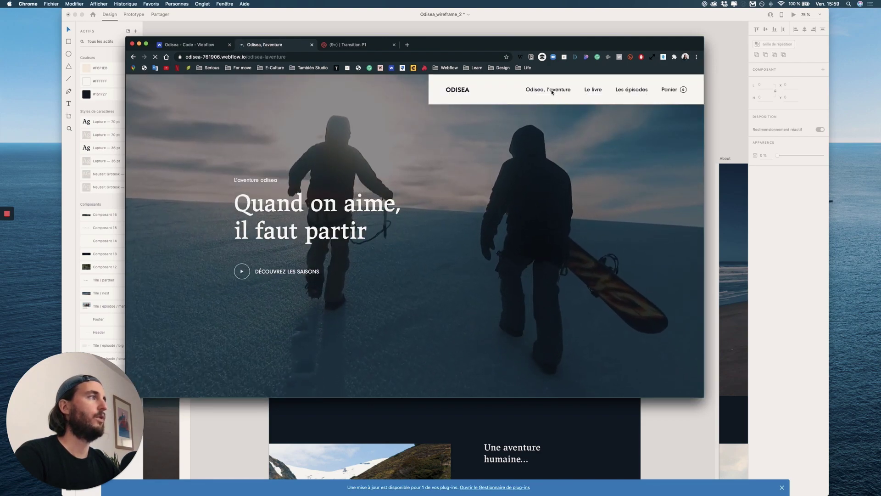
{"action": "left_click", "coordinate": [552, 90]}
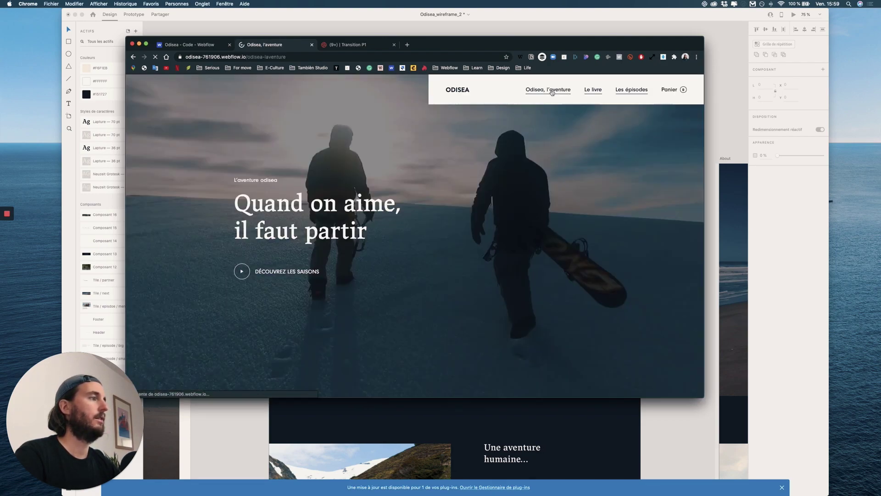
{"action": "left_click", "coordinate": [462, 90]}
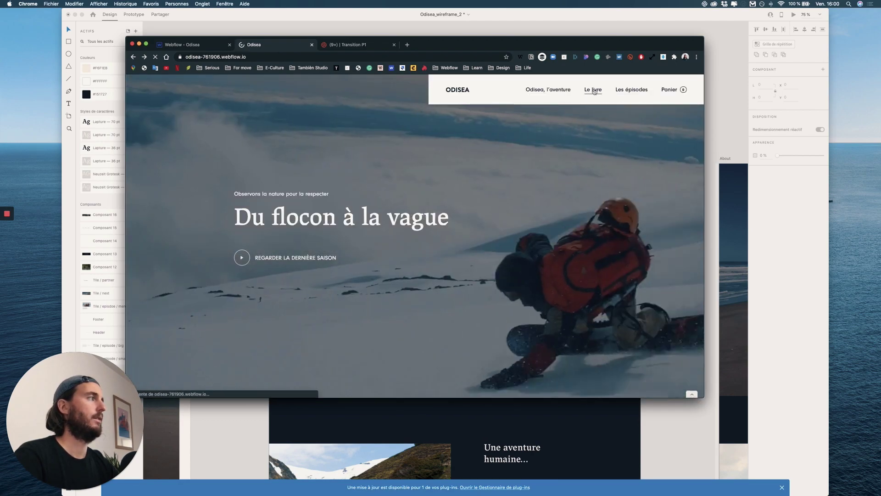
{"action": "left_click", "coordinate": [591, 90]}
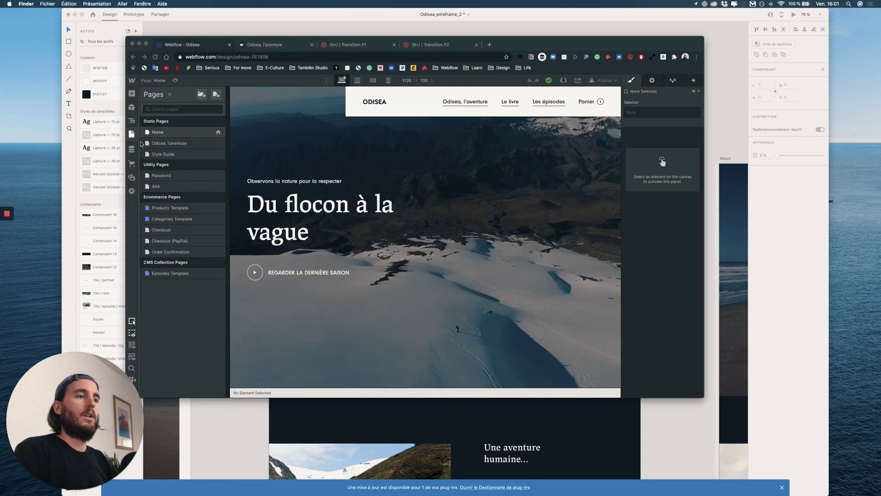
Step: Add a Div Block as the first element in the Home page's Body and give it the class loader
{"action": "left_click", "coordinate": [133, 136]}
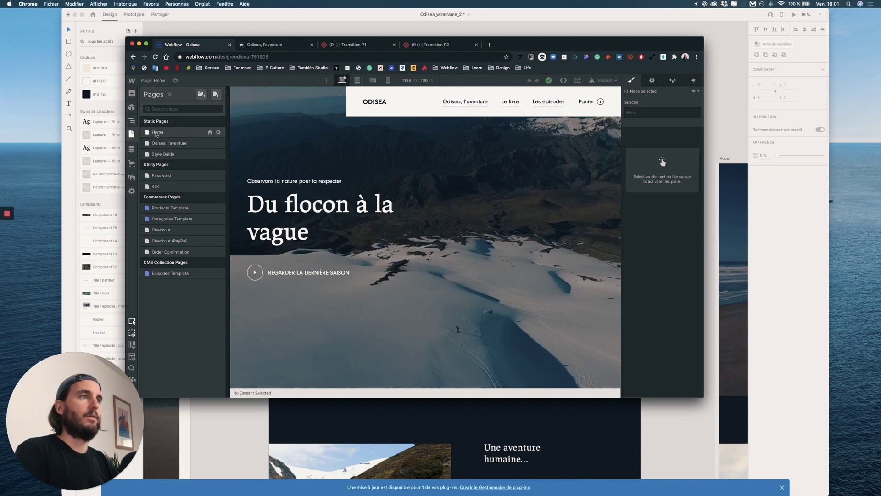
{"action": "left_click", "coordinate": [132, 120]}
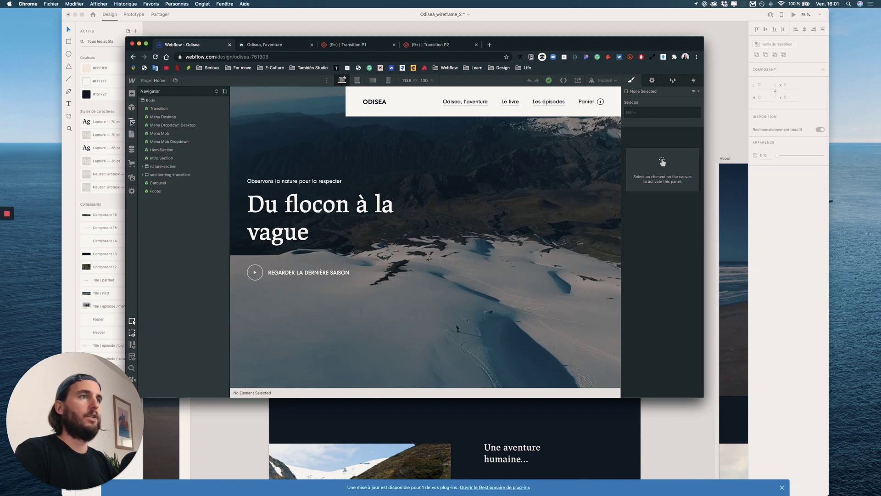
{"action": "left_click", "coordinate": [134, 93]}
{"action": "left_click_drag", "start_coordinate": [154, 237], "coordinate": [174, 108]}
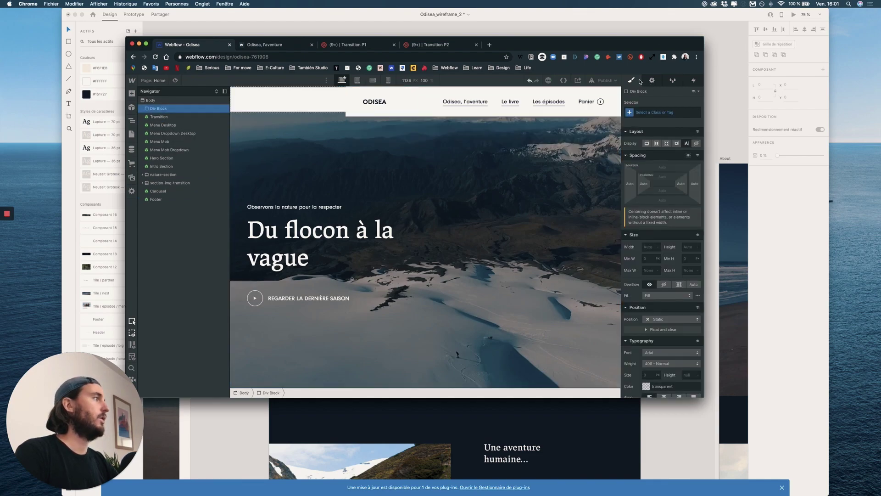
{"action": "left_click", "coordinate": [661, 112]}
{"action": "type", "text": "loader"}
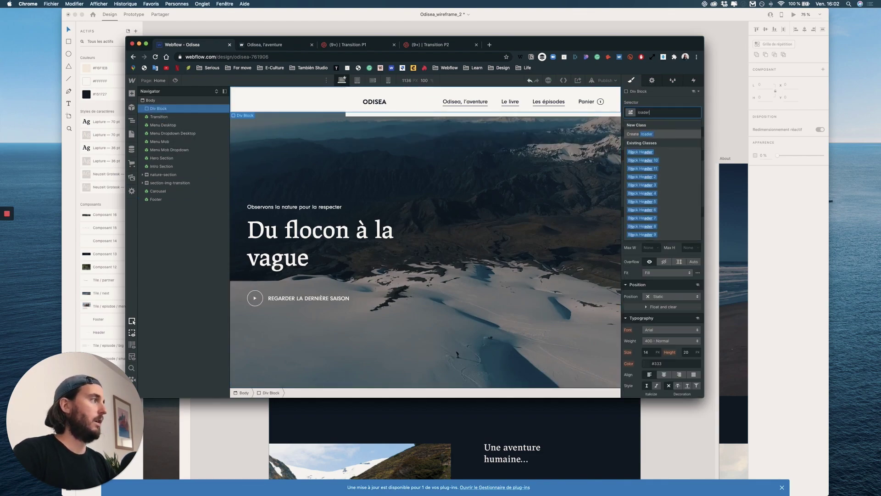
{"action": "key", "text": "Return"}
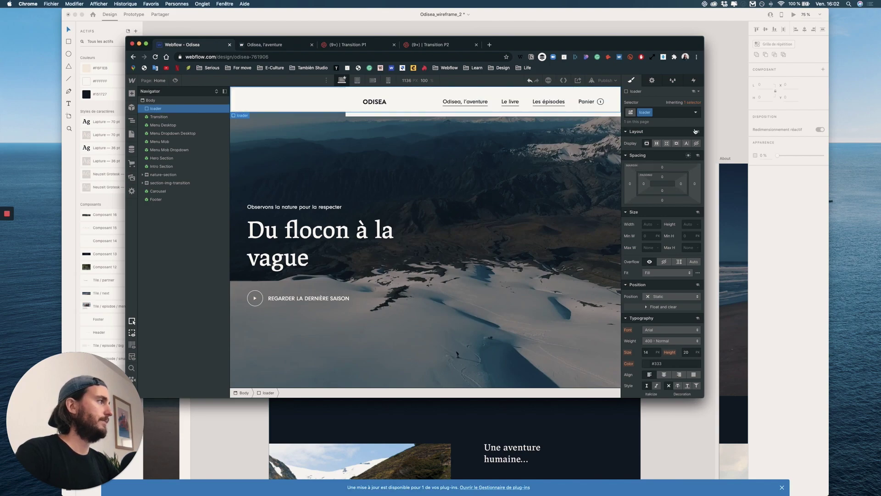
Step: Give the loader div a Fixed position covering the full screen and set its z-index to 2000
{"action": "left_click", "coordinate": [668, 297]}
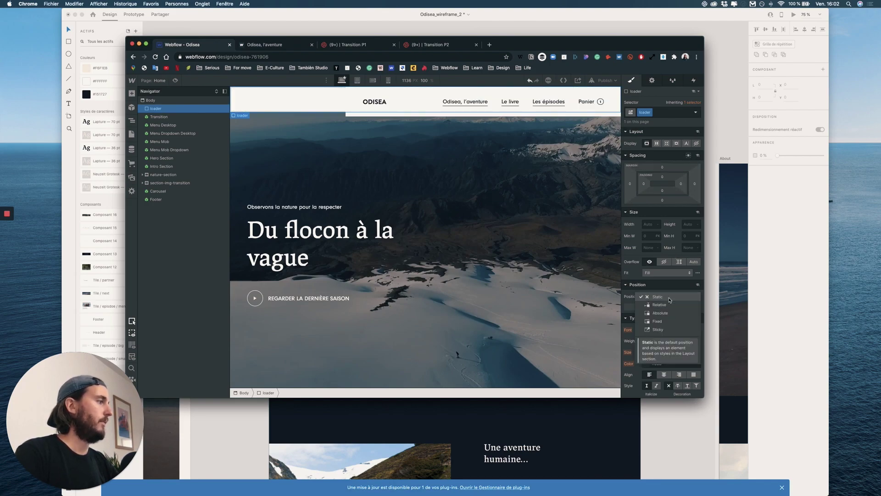
{"action": "left_click", "coordinate": [699, 324]}
{"action": "left_click", "coordinate": [699, 307]}
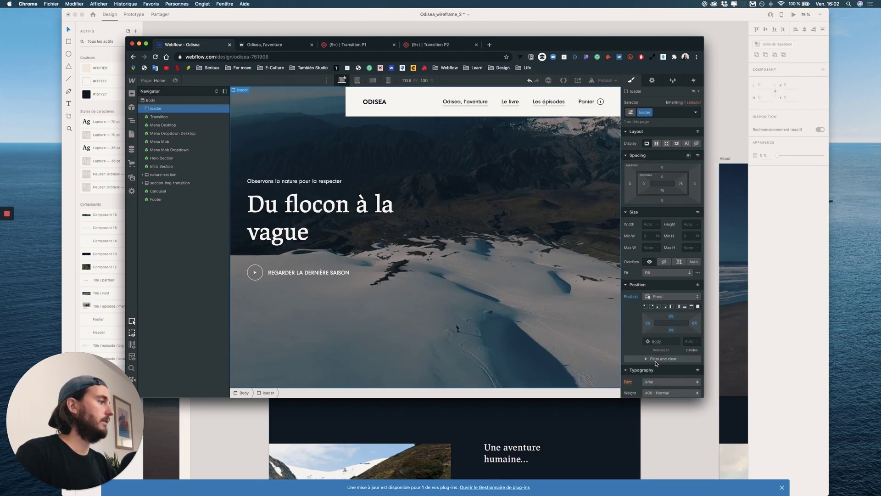
{"action": "scroll", "coordinate": [657, 363], "scroll_direction": "down", "scroll_amount": 3}
{"action": "left_click", "coordinate": [688, 272]}
{"action": "type", "text": "100"}
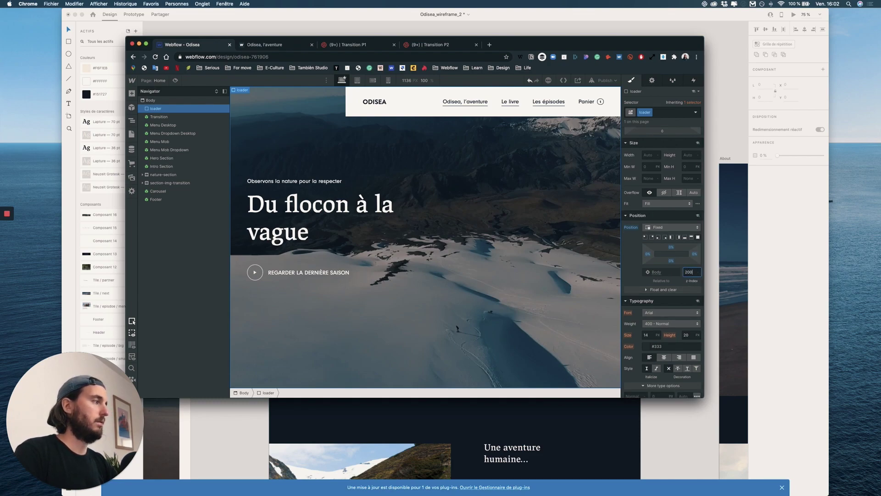
Step: Set the loader div's background color to the Bleu swatch
{"action": "scroll", "coordinate": [653, 311], "scroll_direction": "down", "scroll_amount": 6}
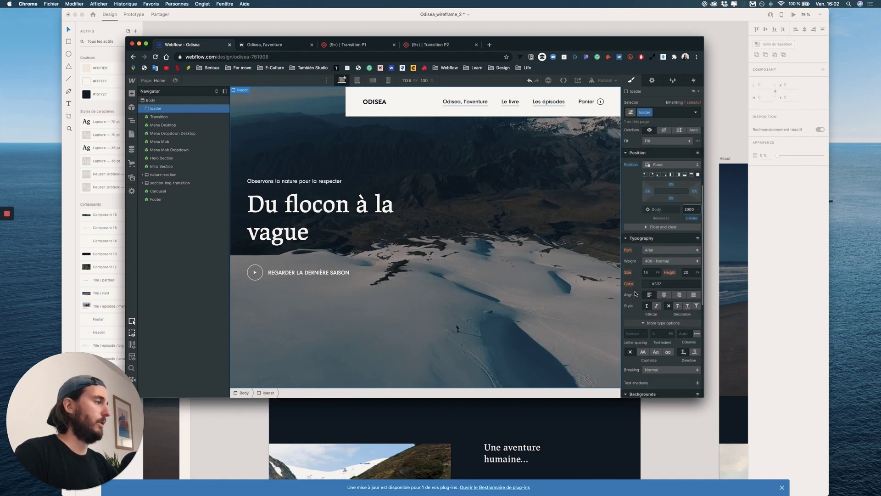
{"action": "scroll", "coordinate": [654, 312], "scroll_direction": "down", "scroll_amount": 4}
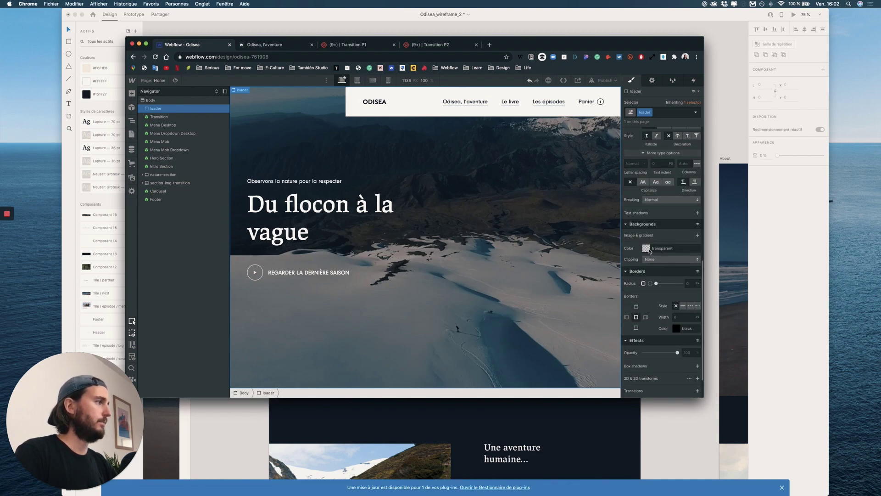
{"action": "left_click", "coordinate": [647, 249]}
{"action": "left_click", "coordinate": [658, 356]}
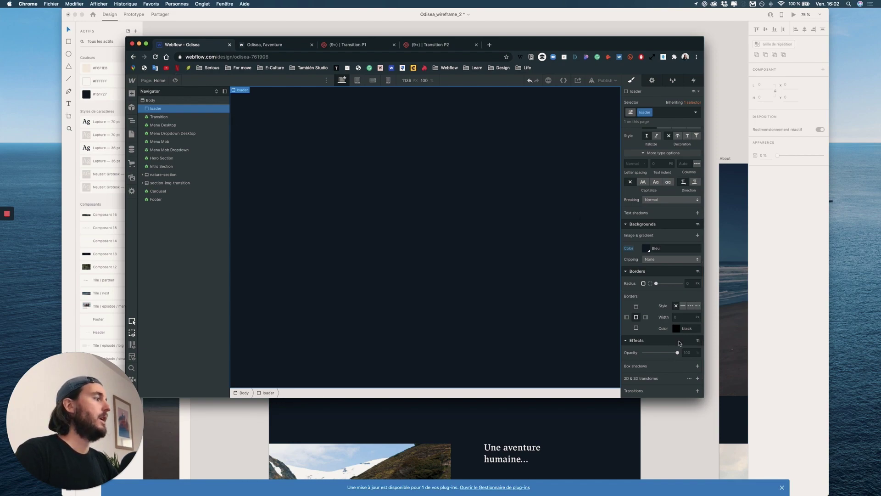
Step: Set the loader's transform origin and children perspective origin to bottom centre, 50% left and 100% top
{"action": "scroll", "coordinate": [684, 340], "scroll_direction": "down", "scroll_amount": 2}
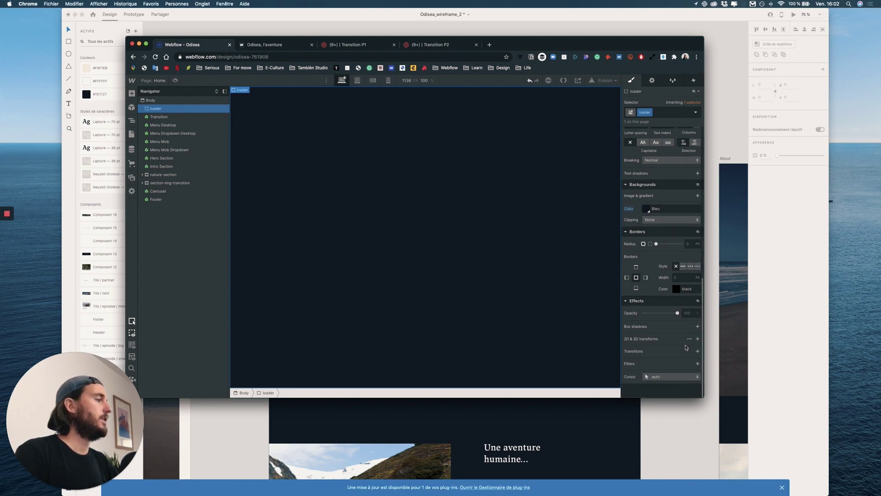
{"action": "left_click", "coordinate": [690, 340]}
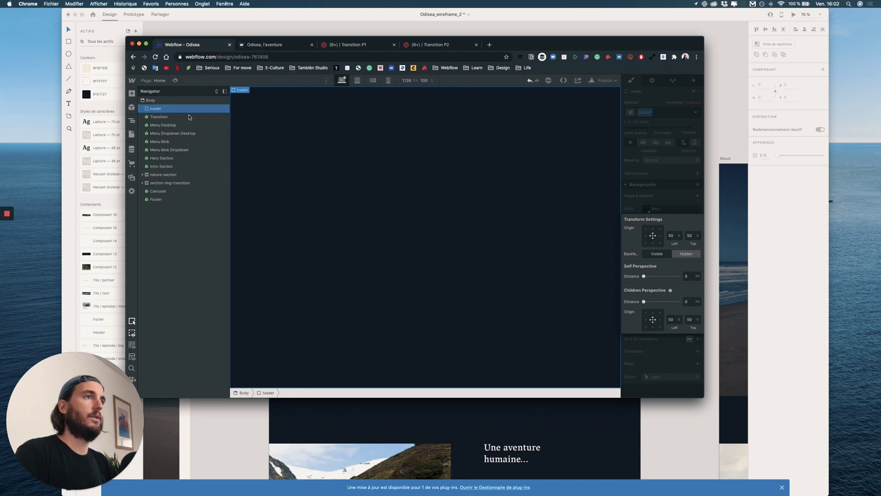
{"action": "left_click", "coordinate": [652, 326]}
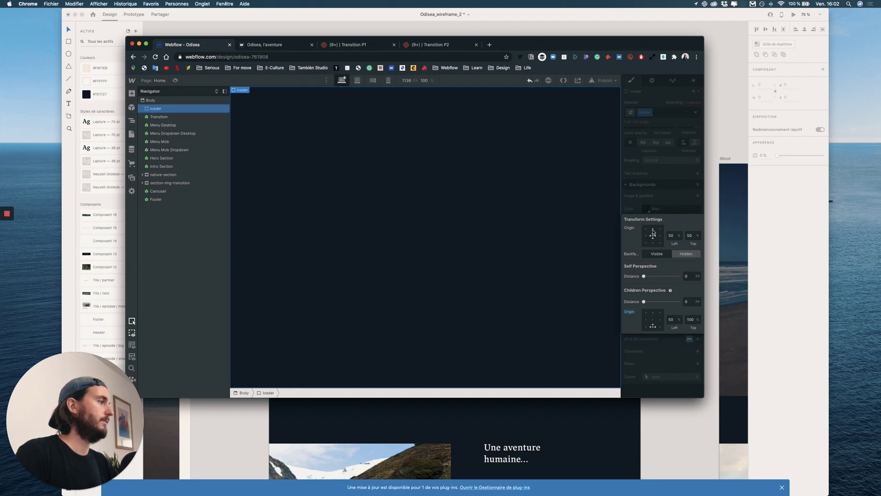
{"action": "left_click", "coordinate": [653, 243]}
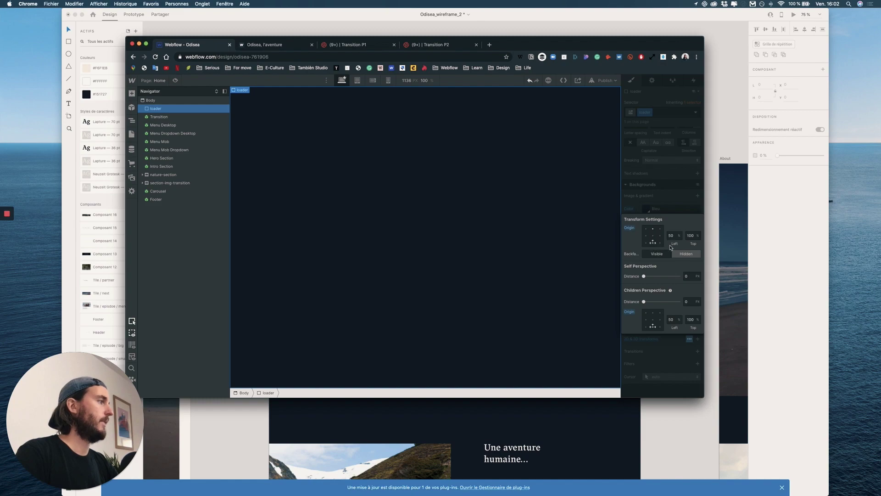
Step: Check the transition on the published site through the Odisea, l'aventure link, then return to the Designer and close the loader's transform settings
{"action": "left_click", "coordinate": [277, 44]}
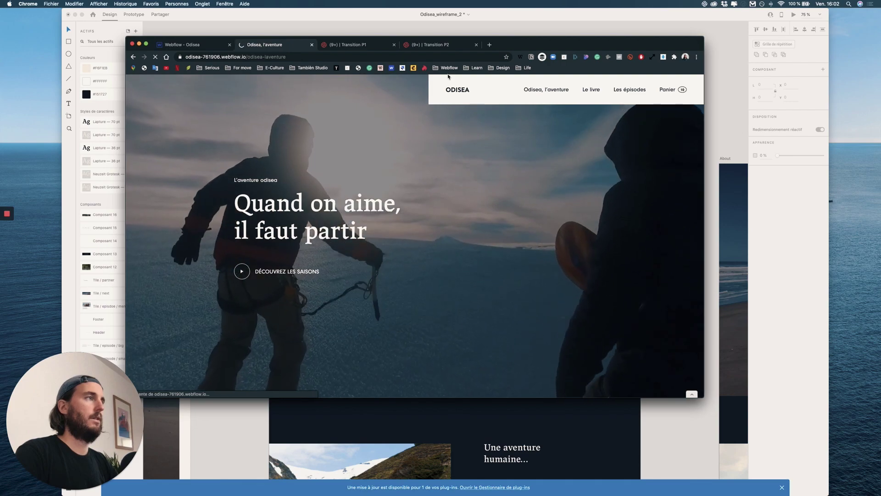
{"action": "left_click", "coordinate": [547, 89]}
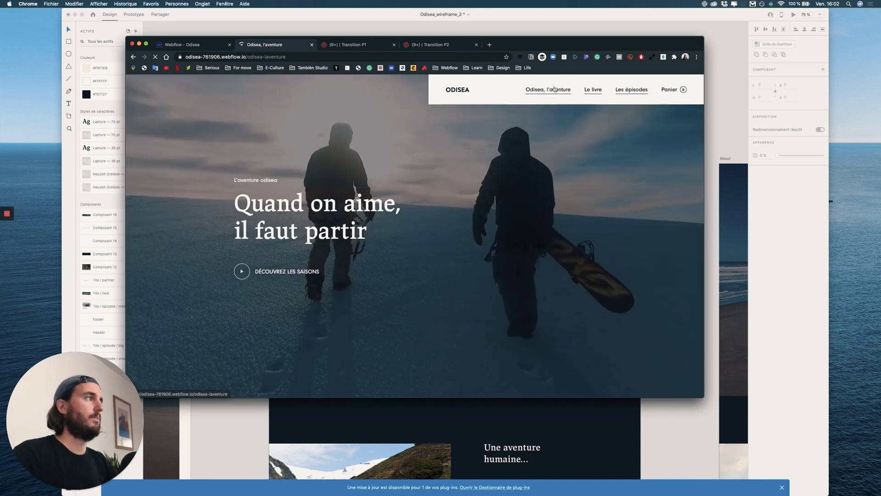
{"action": "left_click", "coordinate": [555, 89]}
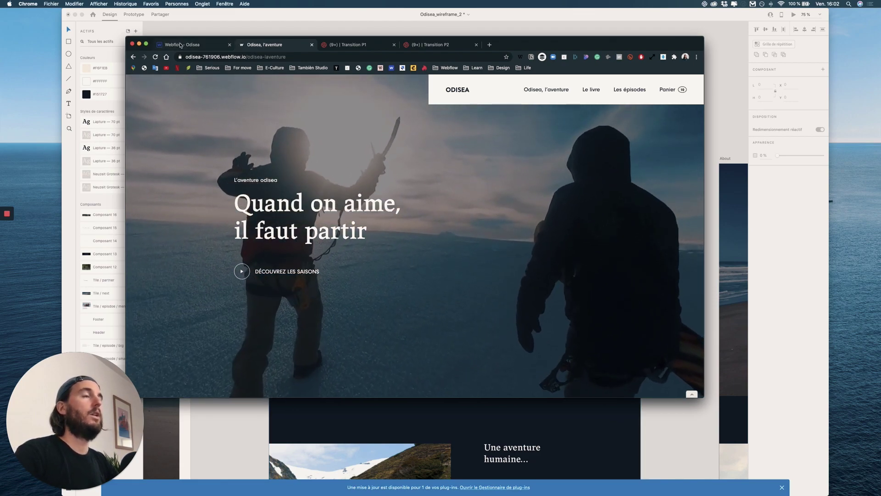
{"action": "left_click", "coordinate": [197, 45]}
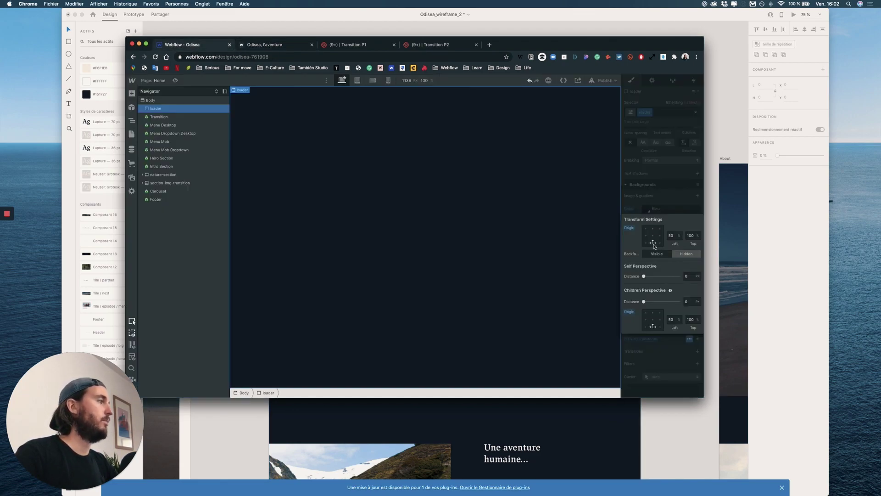
{"action": "left_click", "coordinate": [657, 170]}
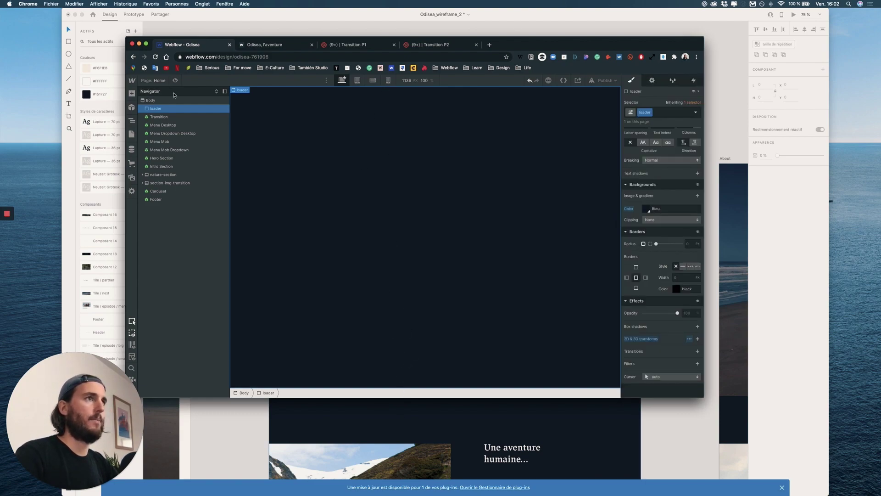
Step: Create a symbol named Loader from the loader div
{"action": "right_click", "coordinate": [158, 112]}
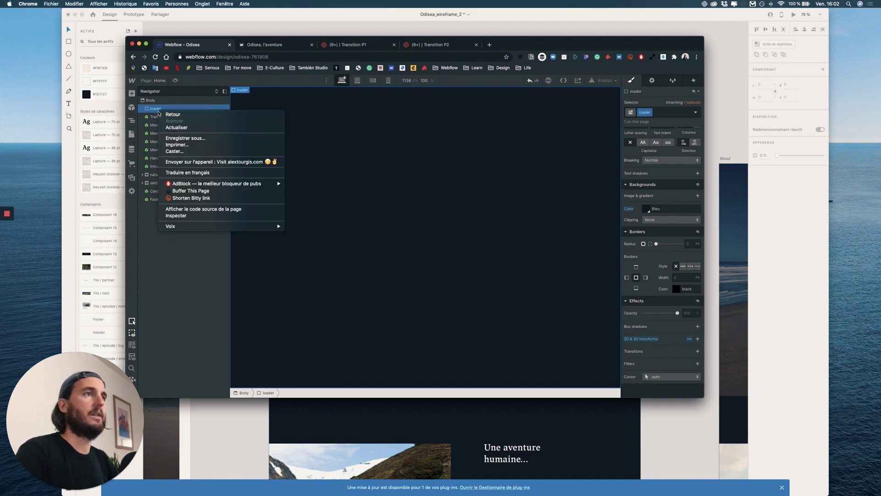
{"action": "left_click", "coordinate": [150, 105]}
{"action": "left_click", "coordinate": [132, 107]}
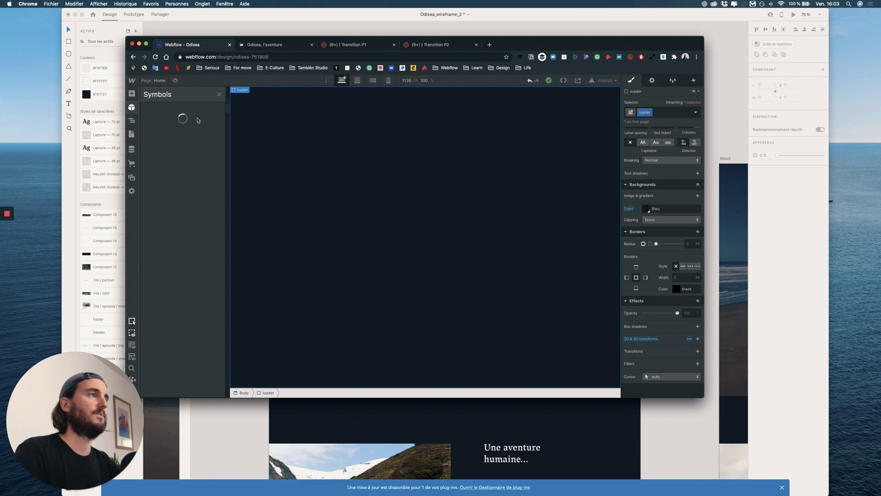
{"action": "left_click", "coordinate": [169, 125]}
{"action": "type", "text": "Loader"}
{"action": "left_click", "coordinate": [200, 173]}
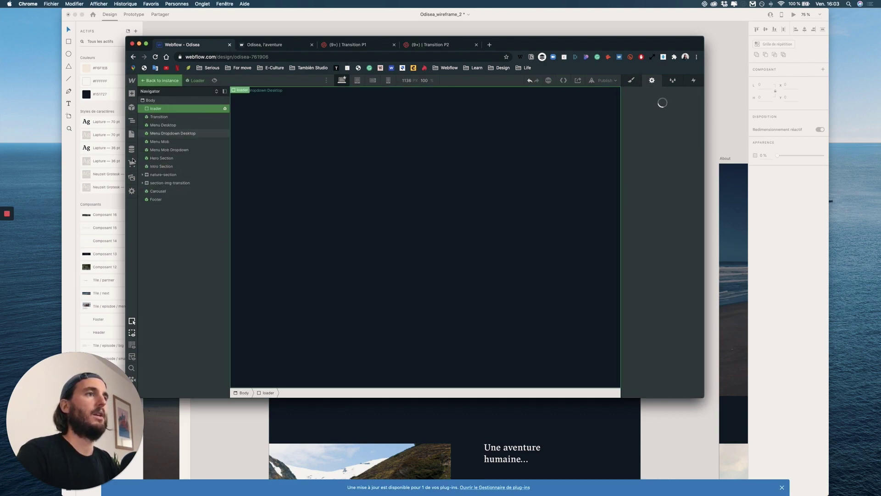
Step: Set the loader div's display to None inside the Loader symbol
{"action": "left_click", "coordinate": [694, 81]}
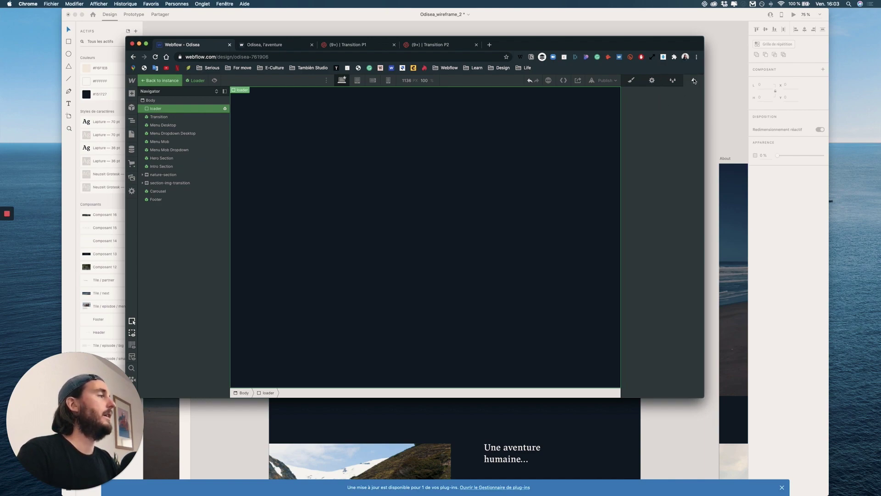
{"action": "left_click", "coordinate": [161, 141]}
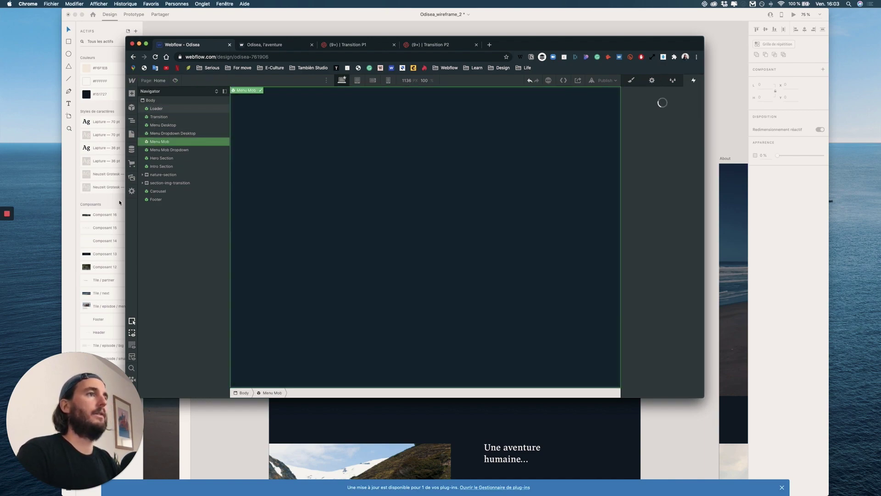
{"action": "double_click", "coordinate": [181, 108]}
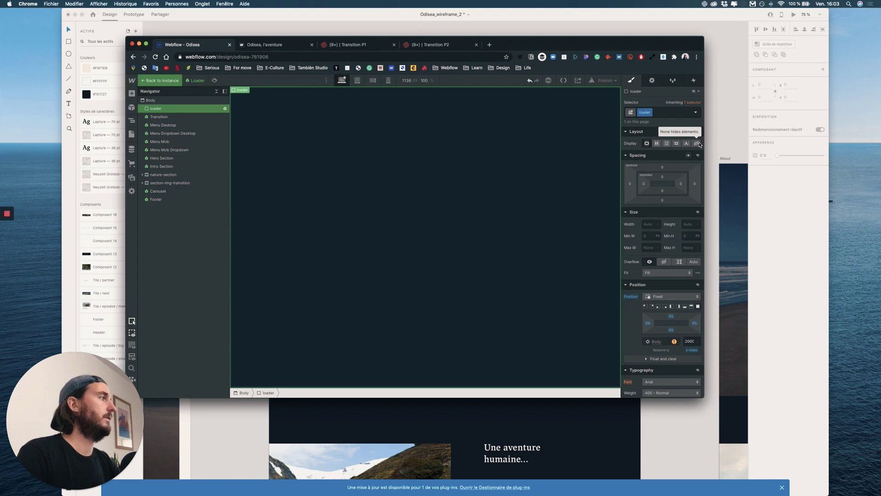
{"action": "left_click", "coordinate": [697, 143]}
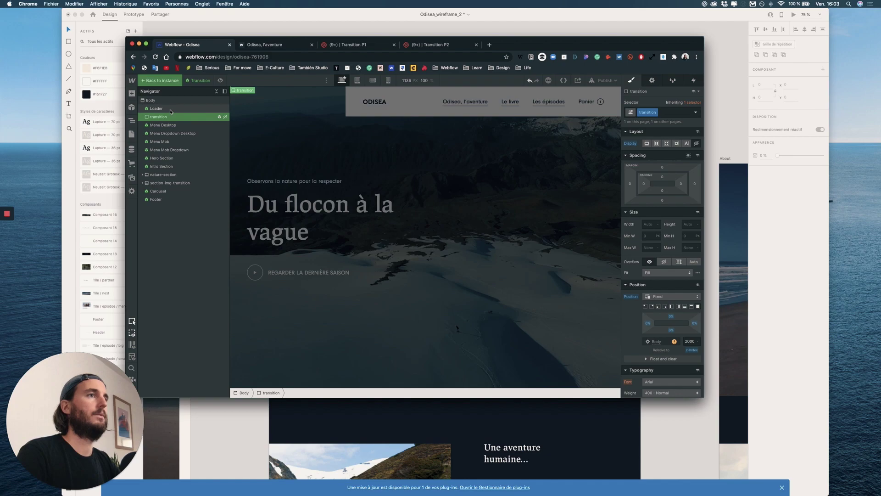
Step: Add a Page load trigger for the loader div inside the Loader symbol
{"action": "left_click", "coordinate": [170, 109]}
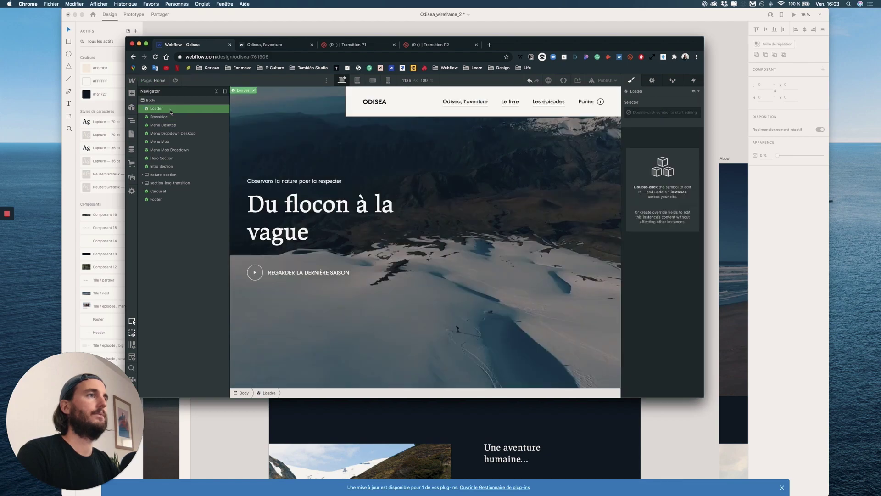
{"action": "double_click", "coordinate": [169, 109]}
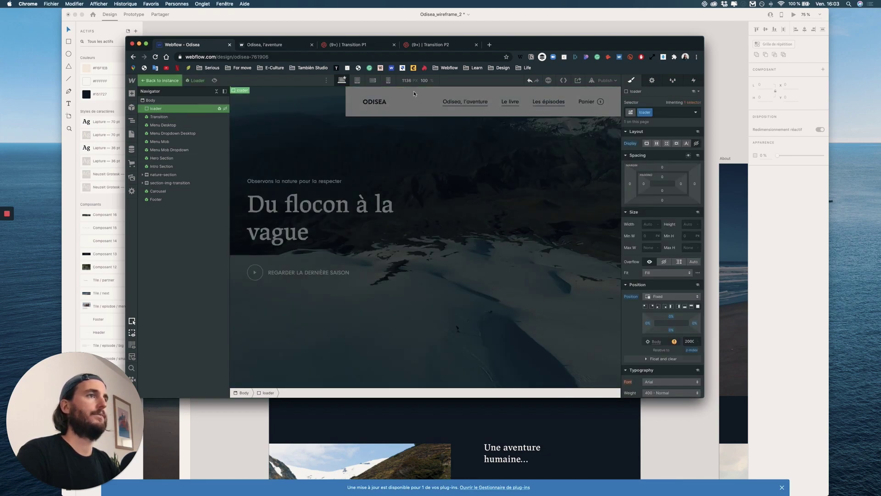
{"action": "left_click", "coordinate": [694, 80]}
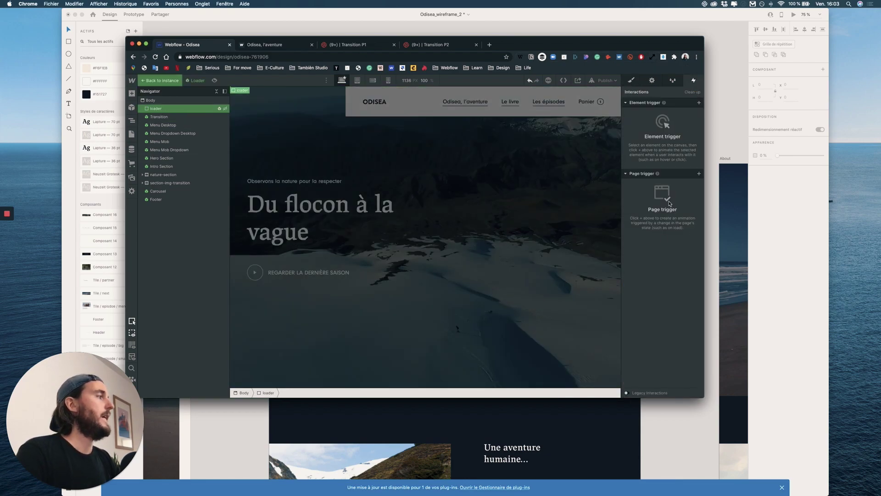
{"action": "left_click", "coordinate": [699, 173]}
{"action": "left_click", "coordinate": [664, 143]}
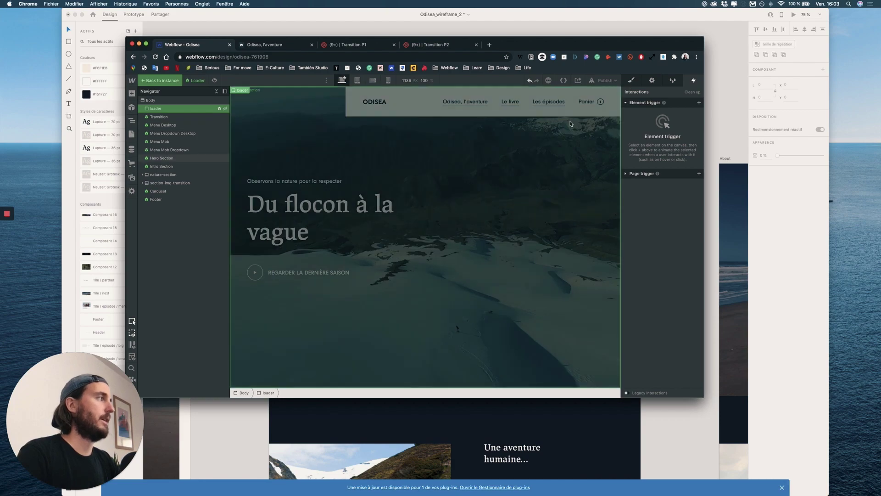
{"action": "left_click", "coordinate": [627, 174]}
{"action": "left_click", "coordinate": [699, 173]}
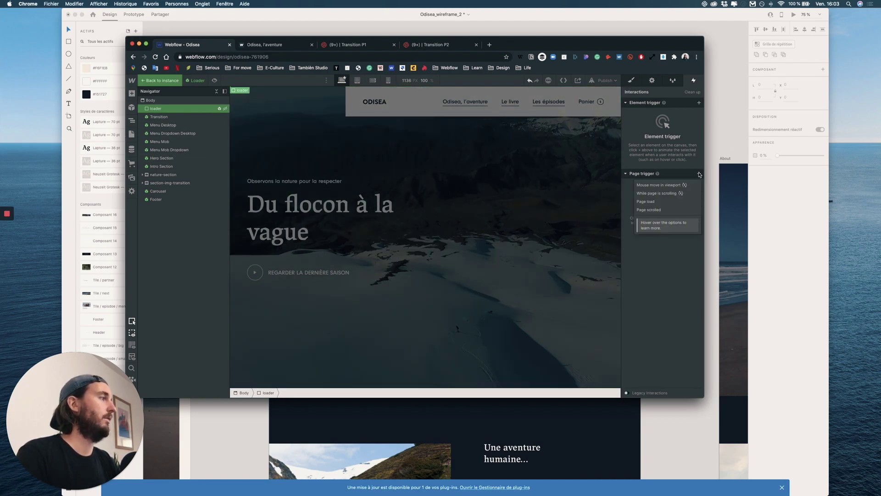
{"action": "left_click", "coordinate": [645, 202]}
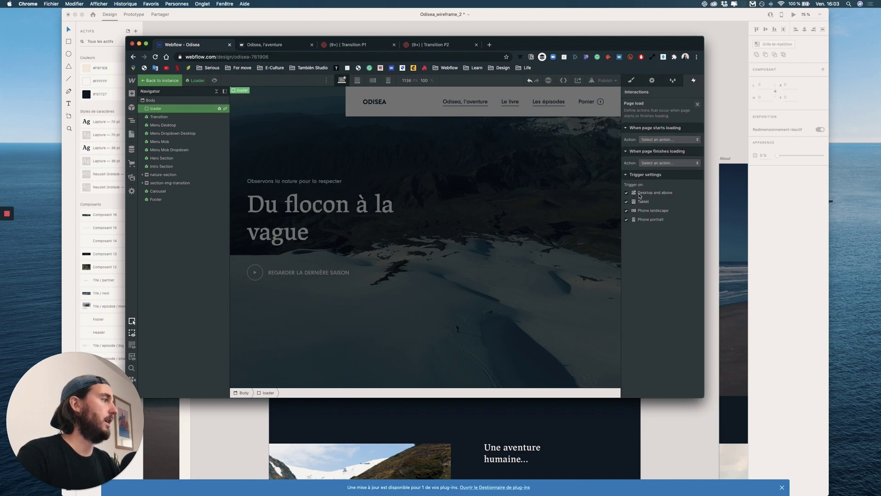
Step: Make the page start a new timed animation named Loader when it starts loading
{"action": "left_click", "coordinate": [656, 140]}
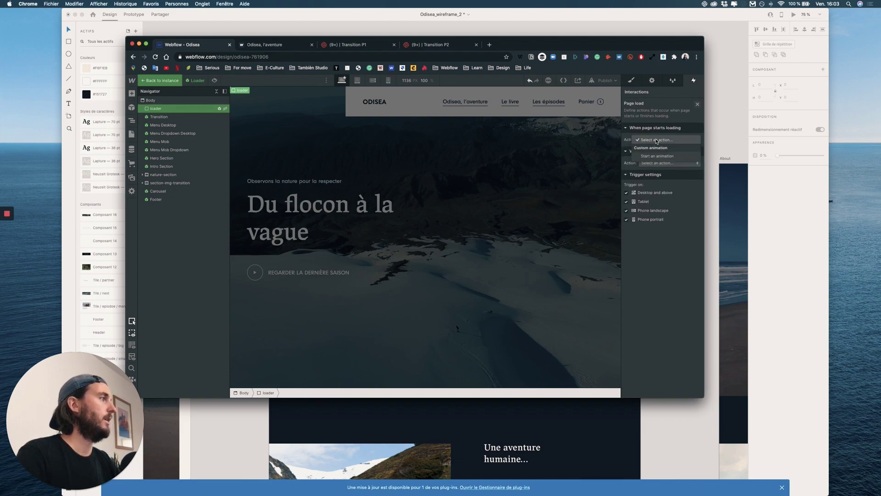
{"action": "left_click", "coordinate": [654, 156]}
{"action": "left_click", "coordinate": [696, 151]}
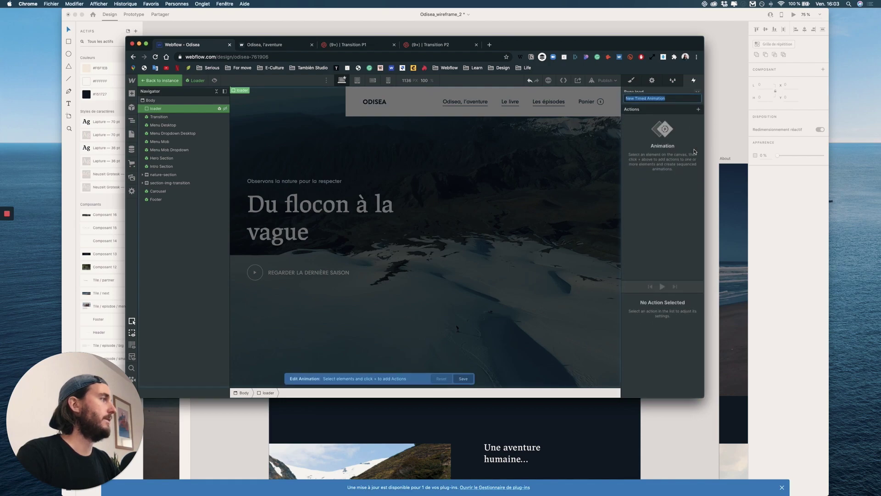
{"action": "type", "text": "Loader"}
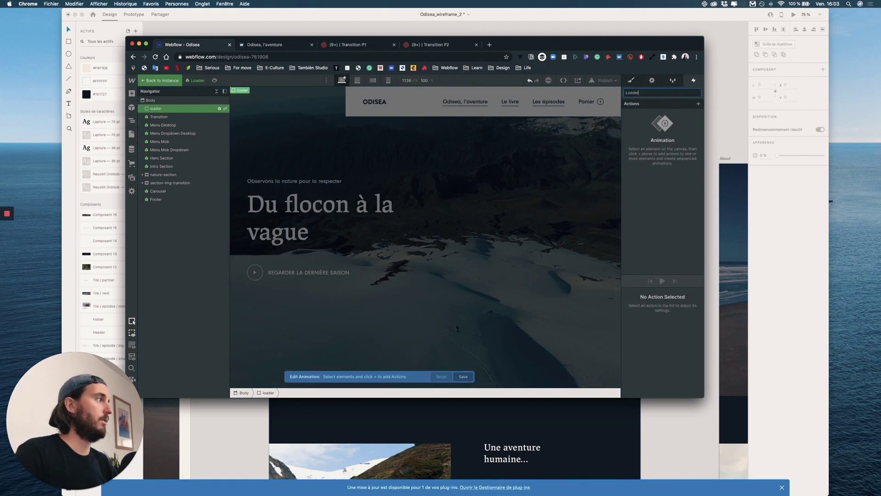
{"action": "key", "text": "Return"}
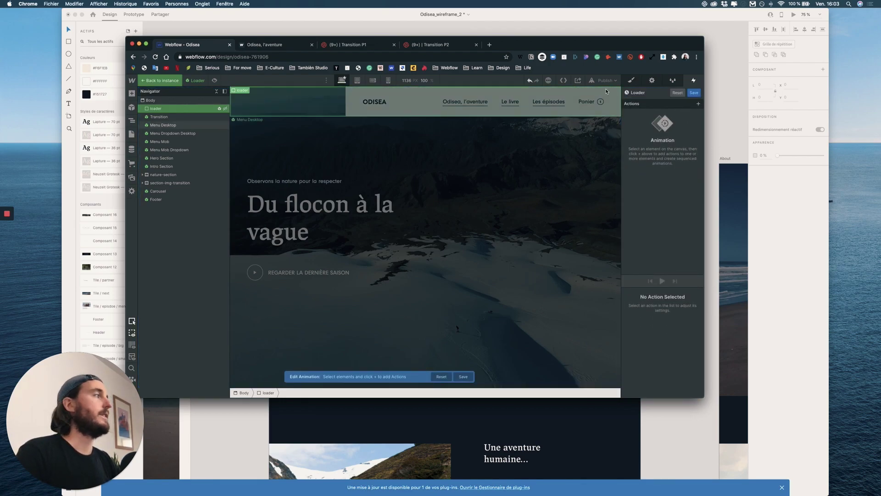
Step: Add a Scale action for the loader to the animation and set it as initial state
{"action": "left_click", "coordinate": [698, 104]}
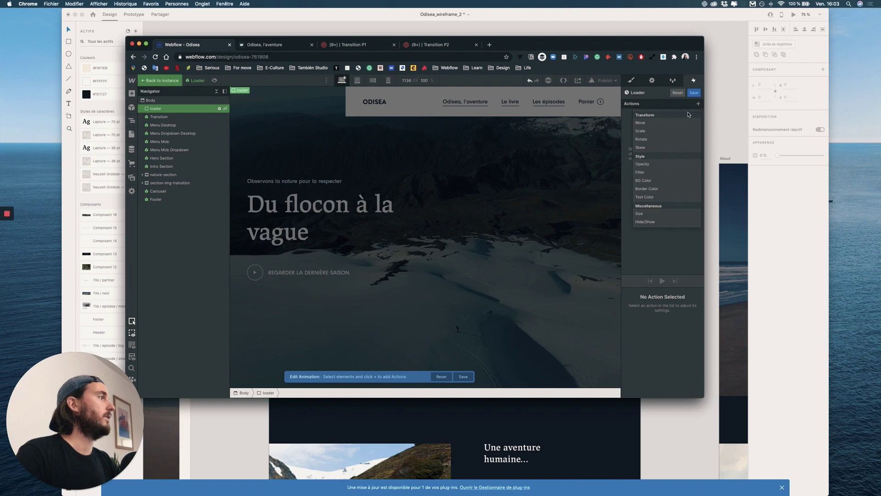
{"action": "left_click", "coordinate": [653, 135]}
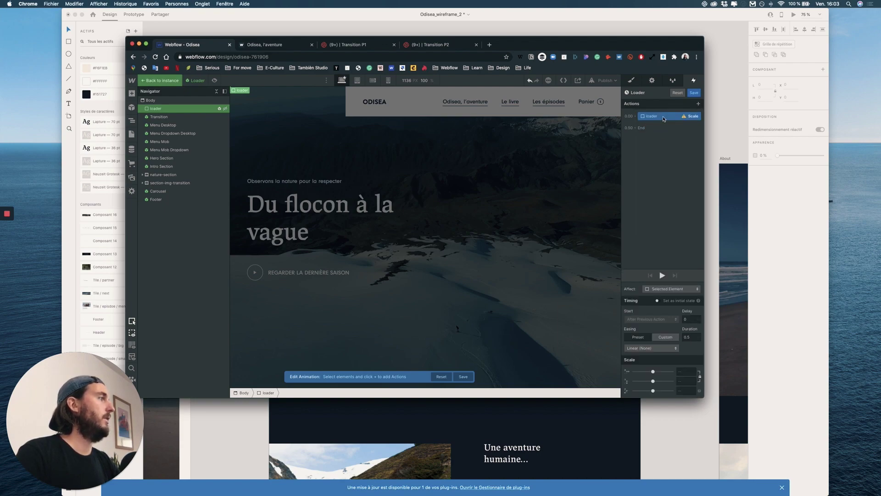
{"action": "left_click", "coordinate": [692, 336]}
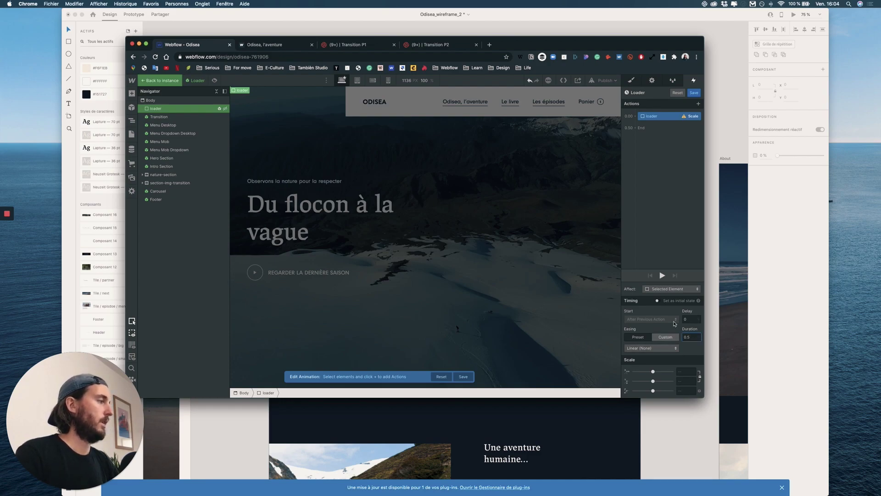
{"action": "left_click", "coordinate": [659, 301]}
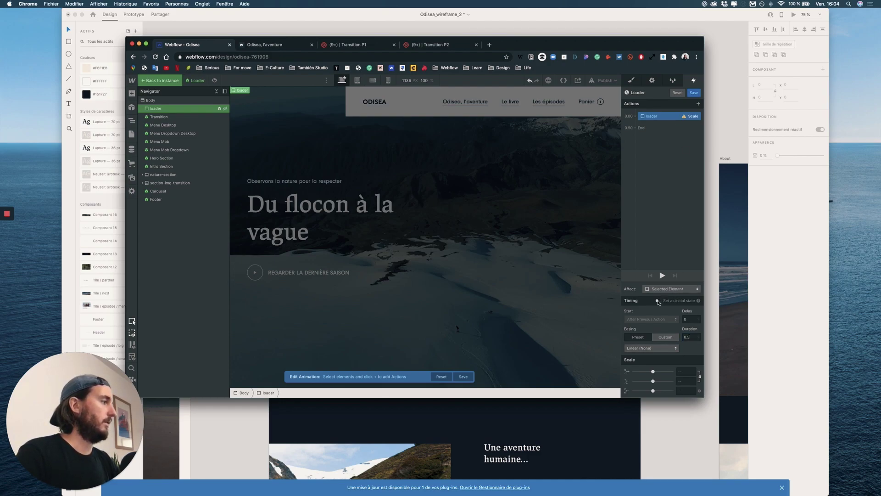
Step: Add a Hide/Show action for the loader to the initial state, with its display set to Flex
{"action": "left_click", "coordinate": [698, 104]}
{"action": "left_click", "coordinate": [672, 213]}
{"action": "left_click_drag", "start_coordinate": [677, 122], "coordinate": [679, 129]}
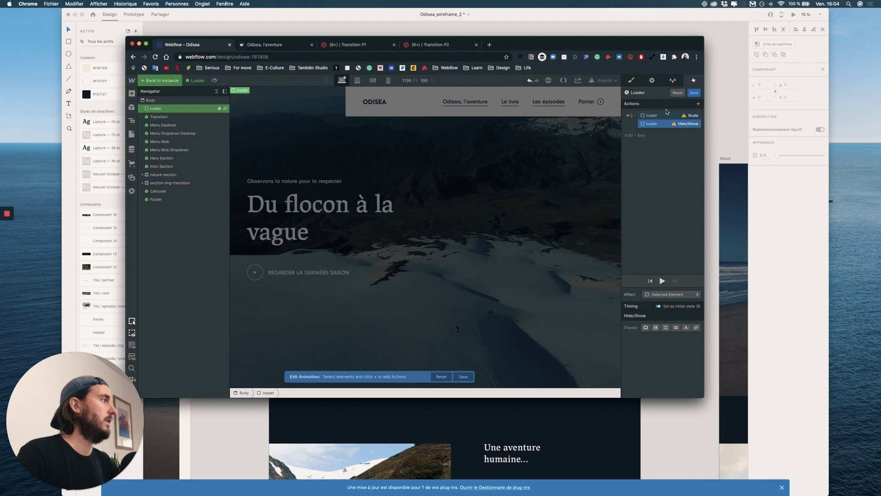
{"action": "left_click", "coordinate": [656, 327]}
Step: Set the loader's initial Y scale to 1, and duplicate the Scale action after the initial state with Y lowered until the loader collapses
{"action": "left_click", "coordinate": [664, 115]}
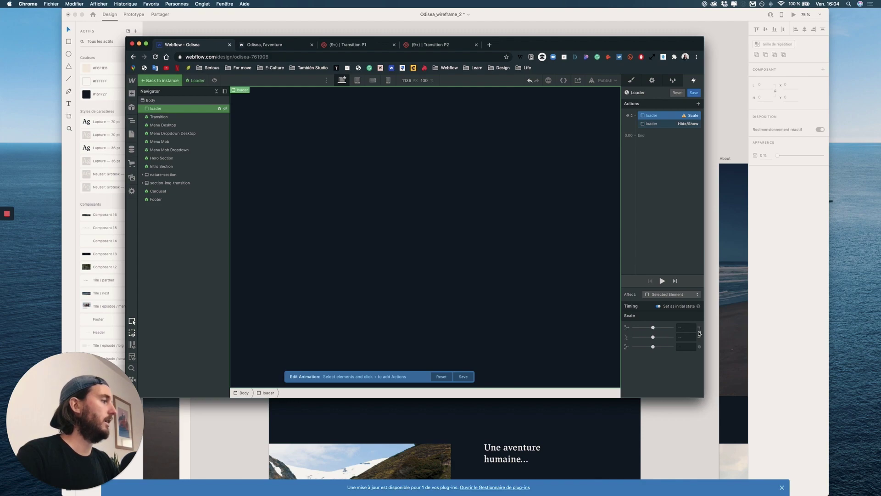
{"action": "left_click", "coordinate": [684, 337]}
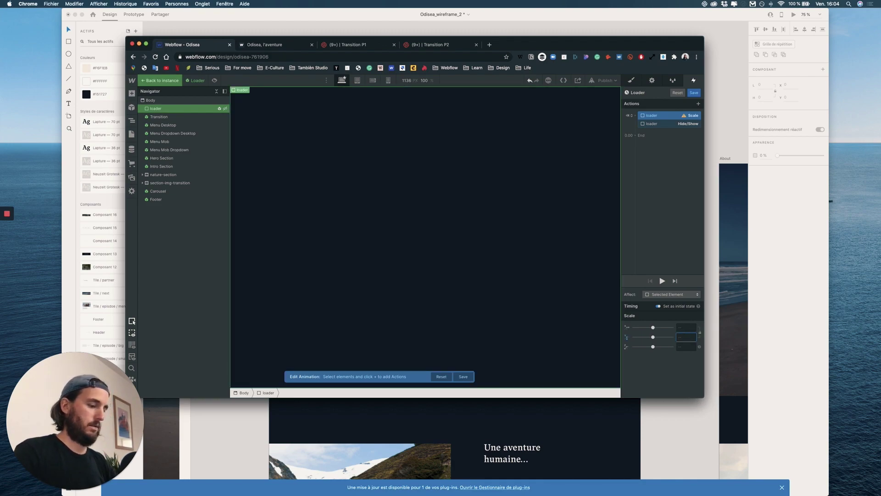
{"action": "left_click", "coordinate": [668, 124]}
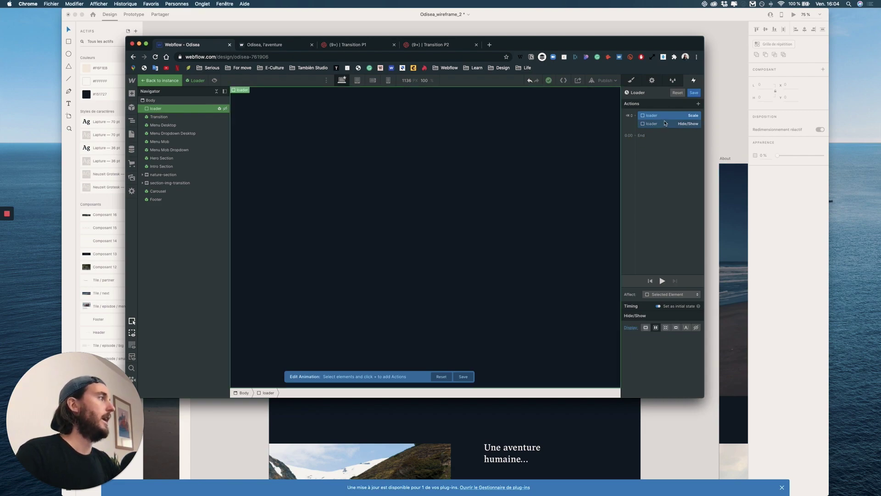
{"action": "left_click_drag", "start_coordinate": [667, 118], "coordinate": [663, 136]}
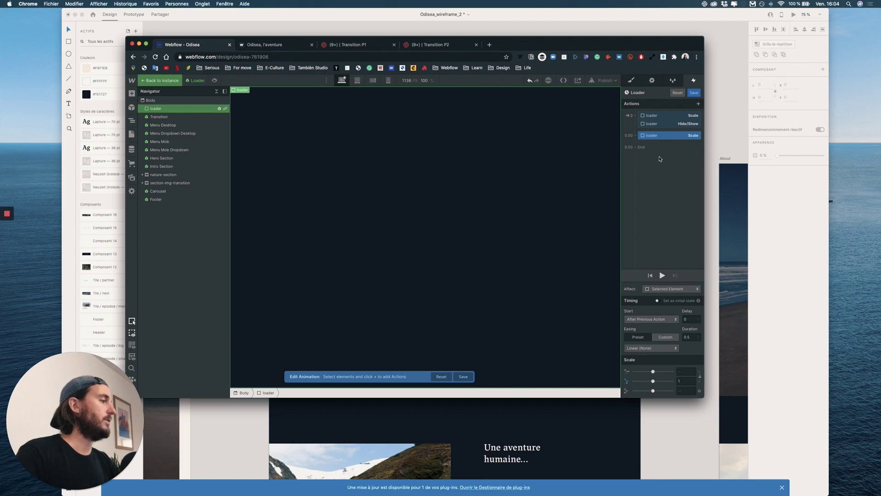
{"action": "left_click_drag", "start_coordinate": [652, 381], "coordinate": [634, 381]}
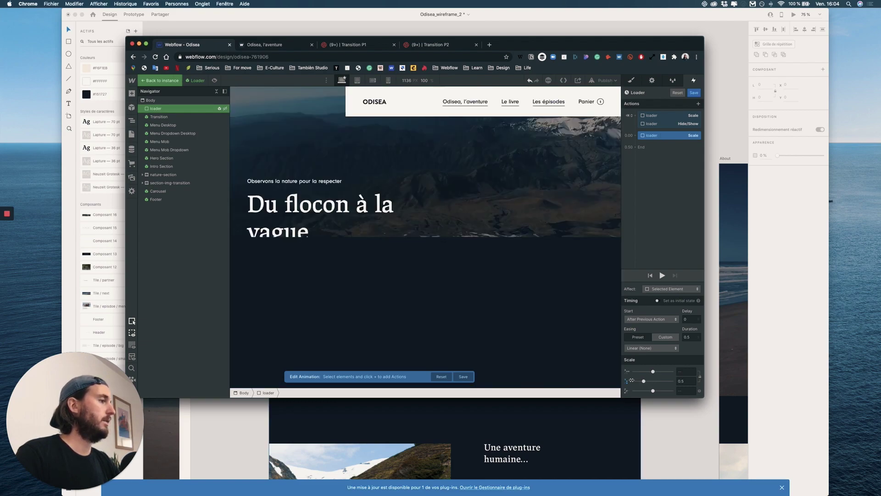
Step: Duplicate the Hide/Show action to the end of the animation, after the second Scale action, and set its display to None
{"action": "right_click", "coordinate": [672, 126]}
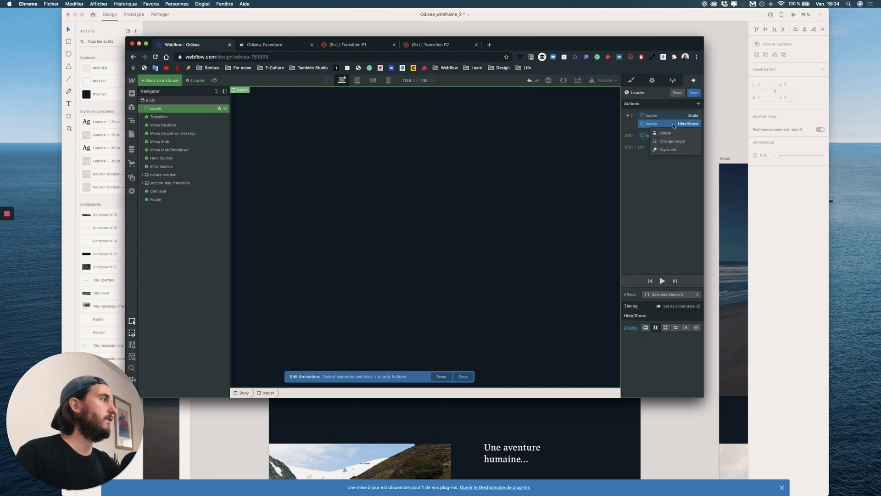
{"action": "left_click", "coordinate": [668, 149]}
{"action": "left_click_drag", "start_coordinate": [670, 161], "coordinate": [670, 156]}
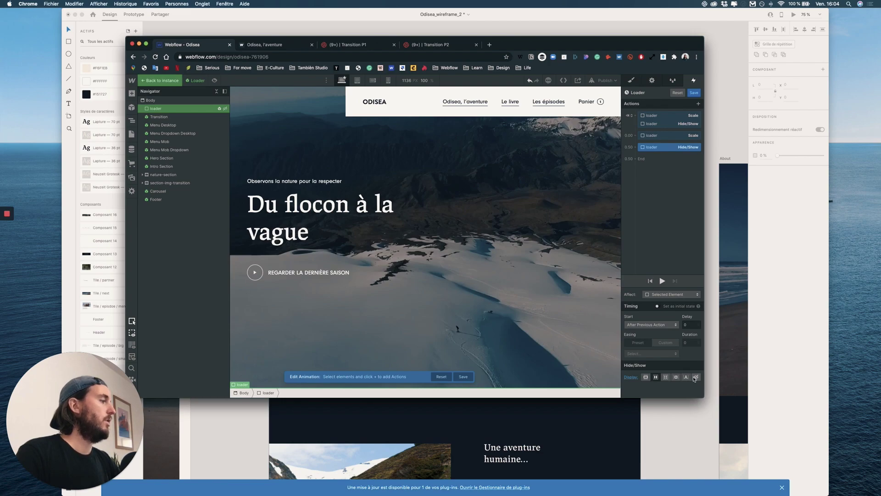
{"action": "left_click", "coordinate": [697, 378]}
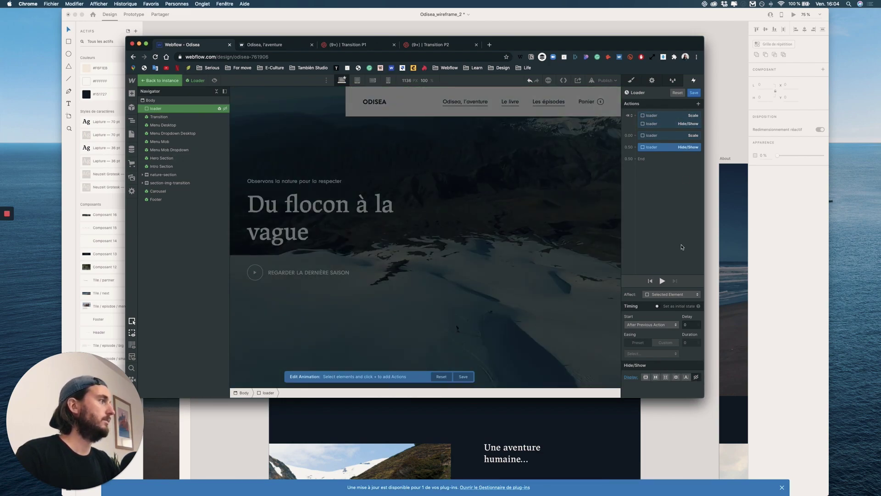
Step: Save the Loader animation after previewing it, and publish the site to odisea-761906.webflow.io
{"action": "left_click", "coordinate": [663, 281]}
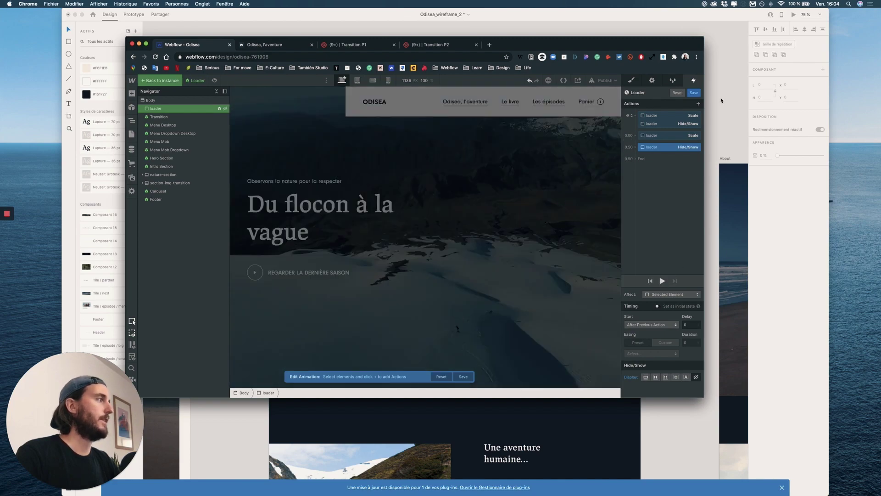
{"action": "left_click", "coordinate": [695, 93]}
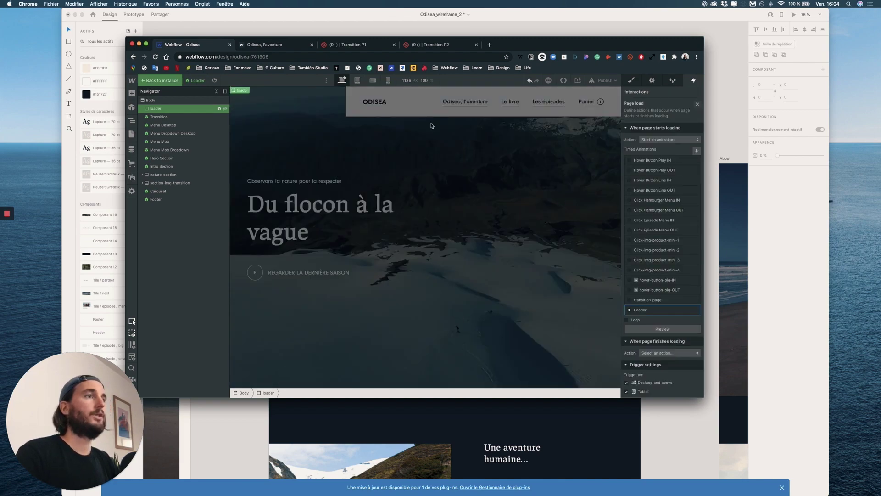
{"action": "left_click", "coordinate": [616, 80]}
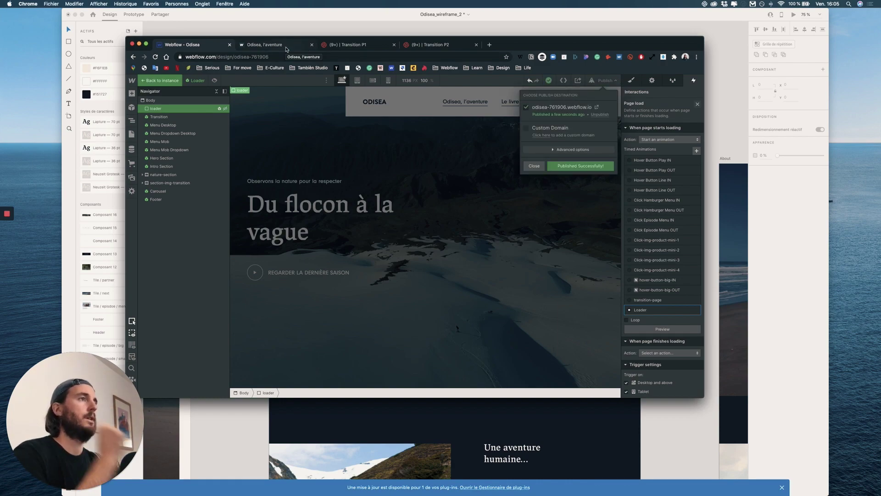
Step: Check the loader on the published site by reloading the page and navigating through the ODISEA logo and header links
{"action": "left_click", "coordinate": [286, 48]}
{"action": "key", "text": "super+r"}
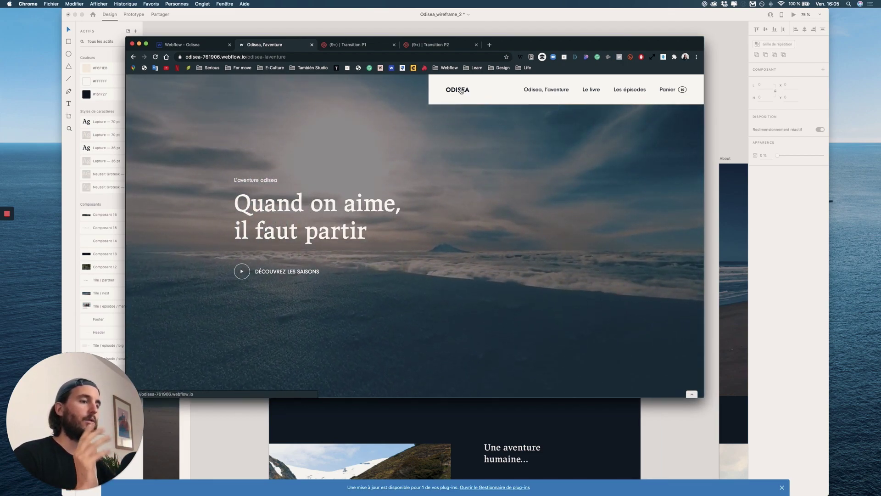
{"action": "left_click", "coordinate": [461, 91]}
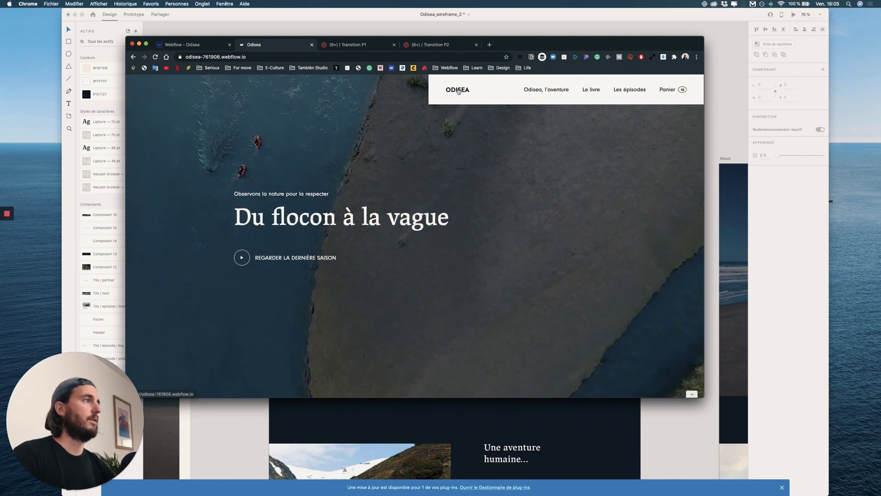
{"action": "left_click", "coordinate": [532, 91]}
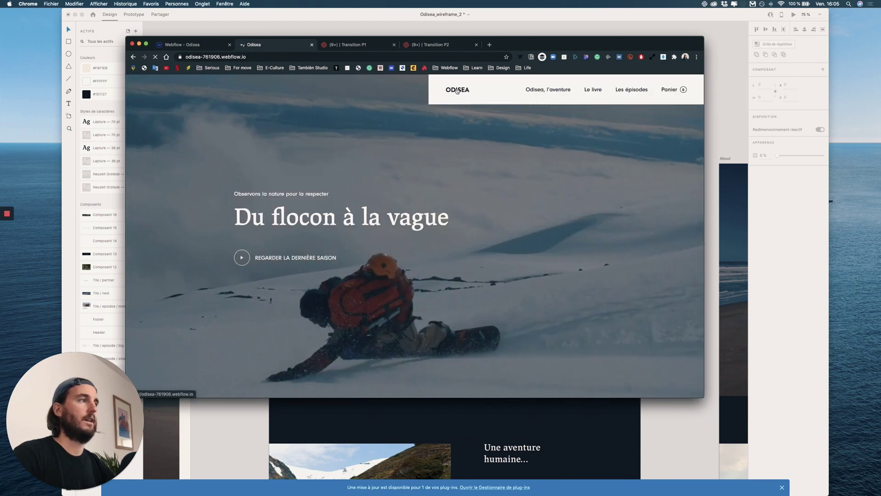
{"action": "left_click", "coordinate": [457, 91]}
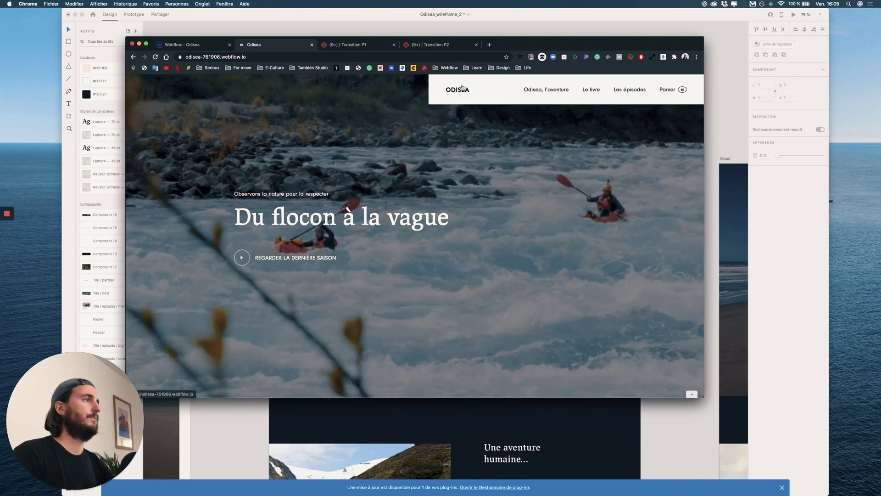
{"action": "left_click", "coordinate": [462, 90]}
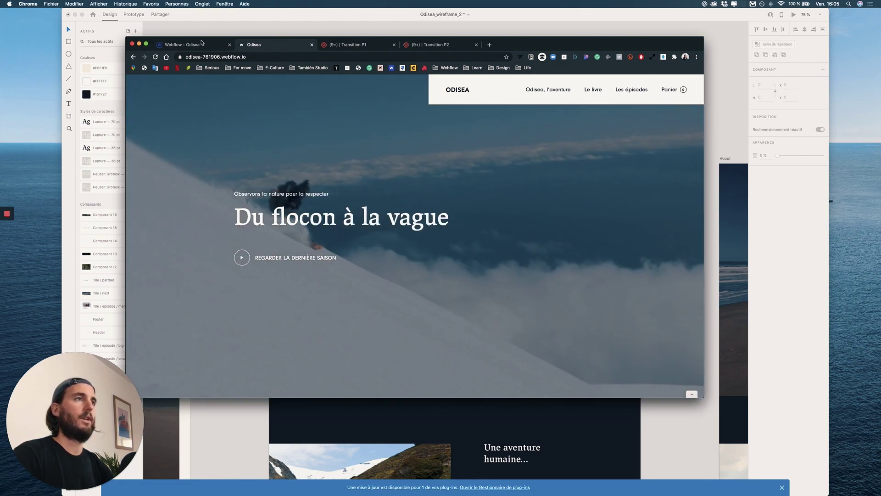
Step: Open the Odisea, l'aventure page in the Webflow Designer and place the Loader symbol above Transition in the Body
{"action": "left_click", "coordinate": [202, 44]}
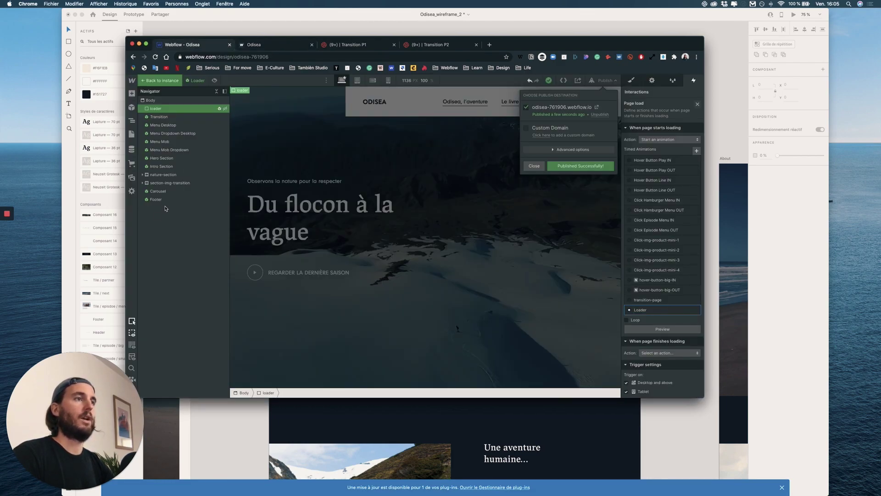
{"action": "left_click", "coordinate": [238, 144]}
{"action": "left_click", "coordinate": [132, 134]}
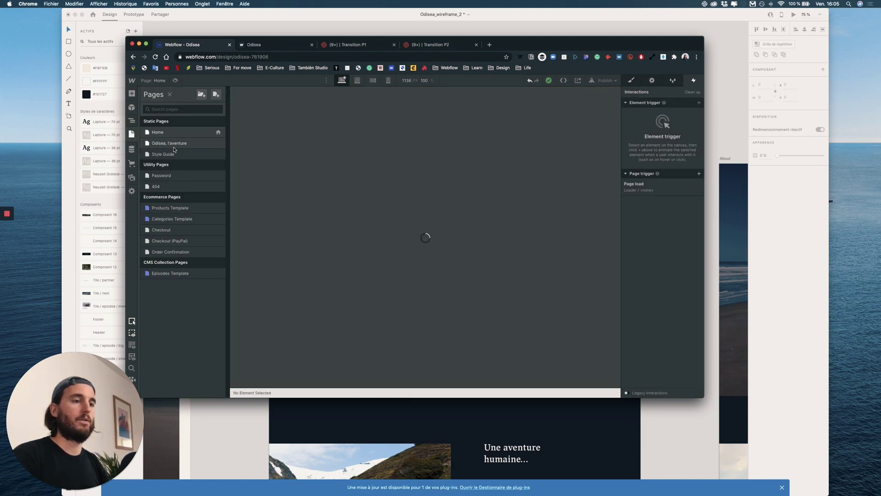
{"action": "left_click", "coordinate": [174, 146]}
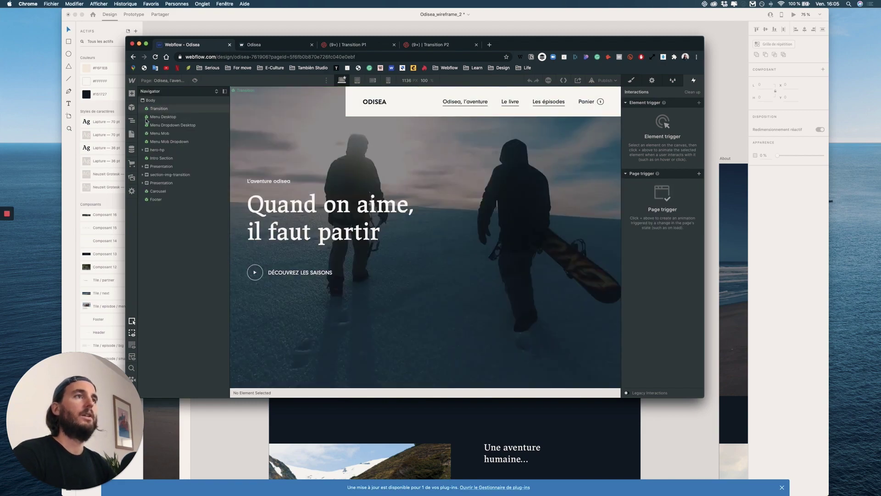
{"action": "left_click", "coordinate": [132, 108]}
{"action": "left_click_drag", "start_coordinate": [159, 143], "coordinate": [164, 105]}
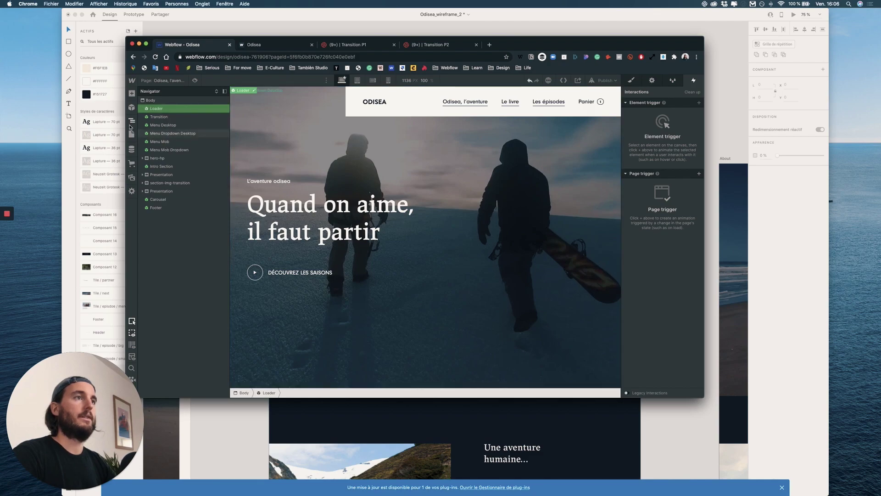
Step: Open the Products Template page and place the Loader symbol above Transition in the Body
{"action": "left_click", "coordinate": [132, 133]}
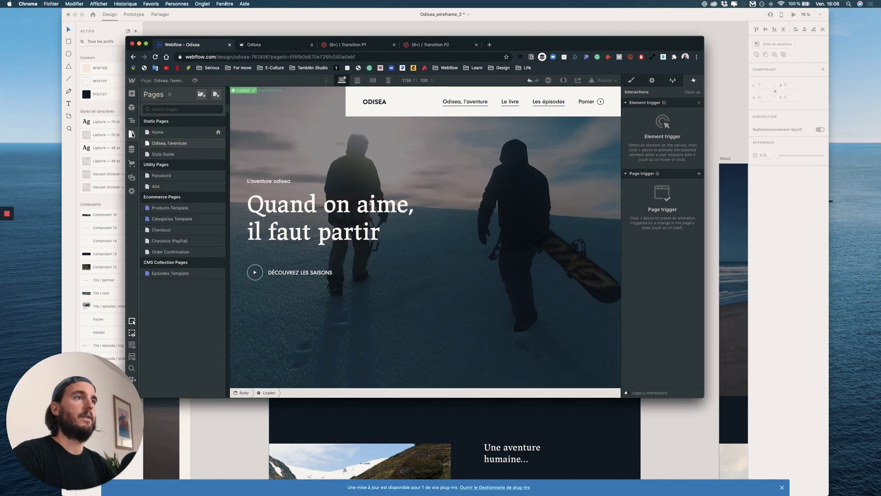
{"action": "left_click", "coordinate": [168, 210]}
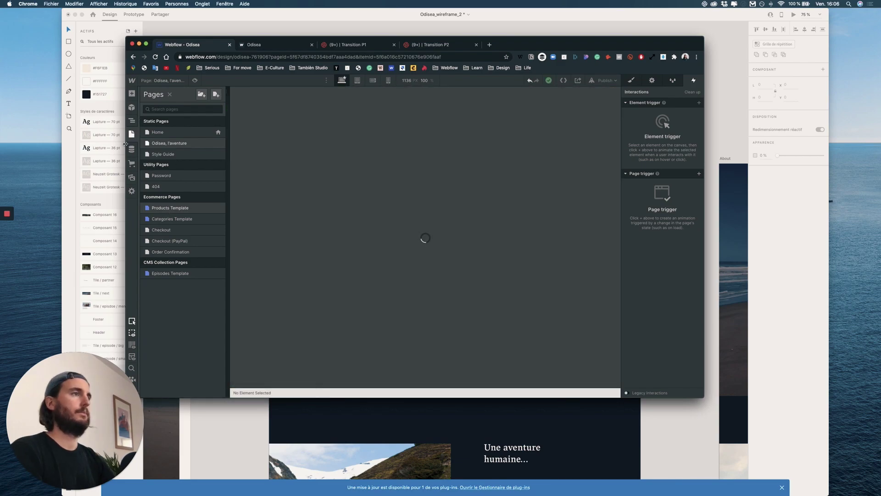
{"action": "left_click", "coordinate": [131, 94]}
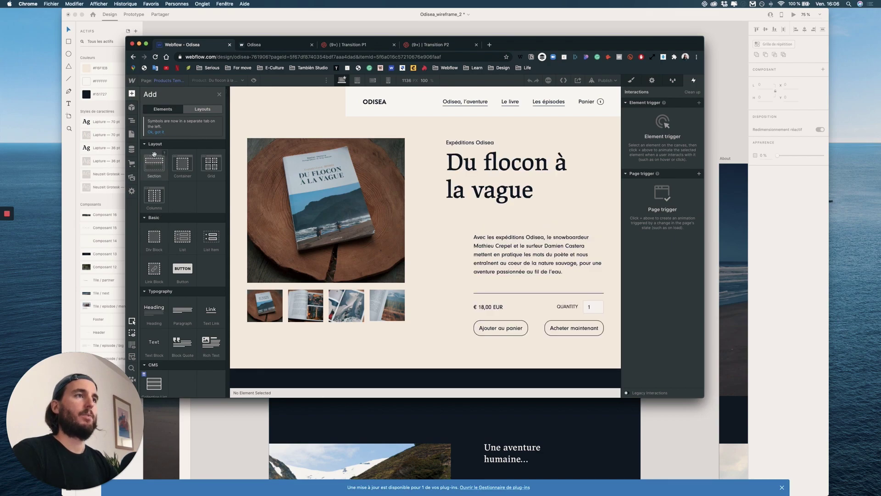
{"action": "left_click", "coordinate": [131, 108]}
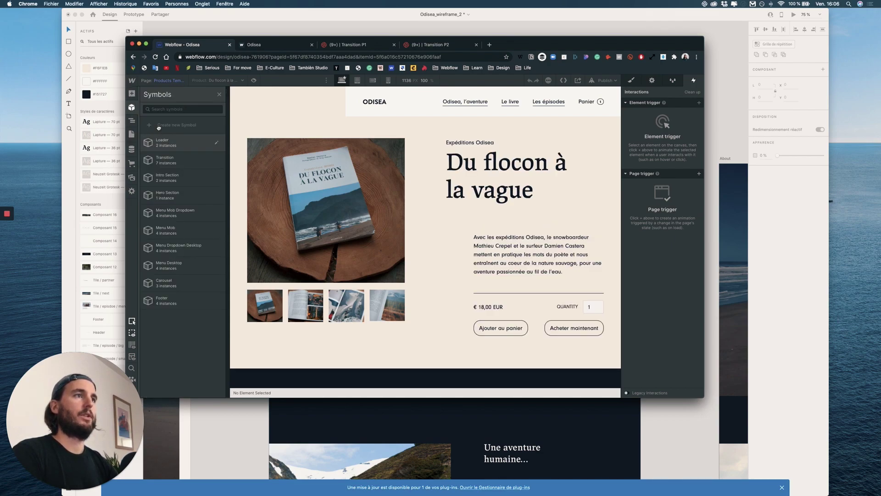
{"action": "left_click", "coordinate": [159, 140]}
Step: Enter the Menu Desktop symbol, show the Cart window, and select its Continuer vers le paiement button
{"action": "left_click", "coordinate": [135, 135]}
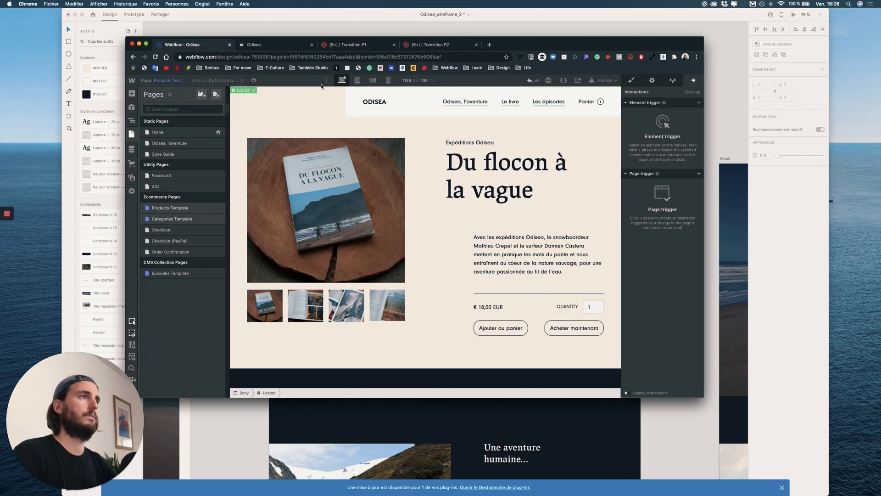
{"action": "double_click", "coordinate": [589, 103]}
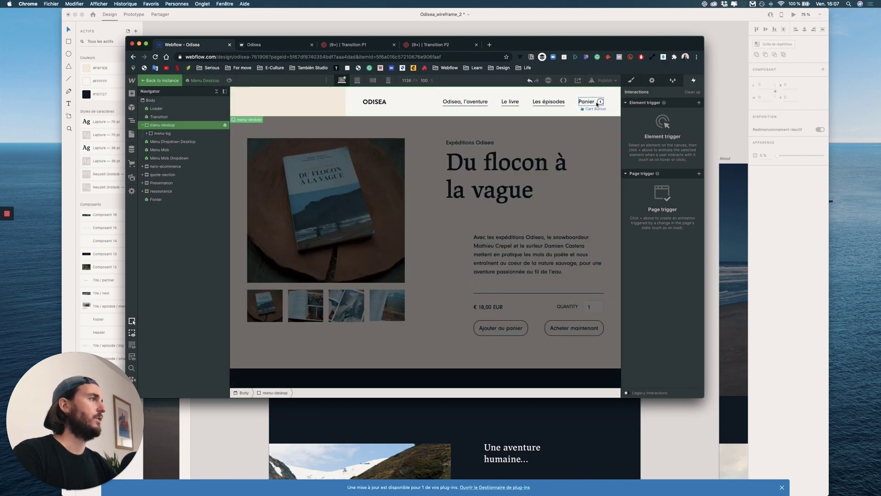
{"action": "left_click", "coordinate": [593, 102]}
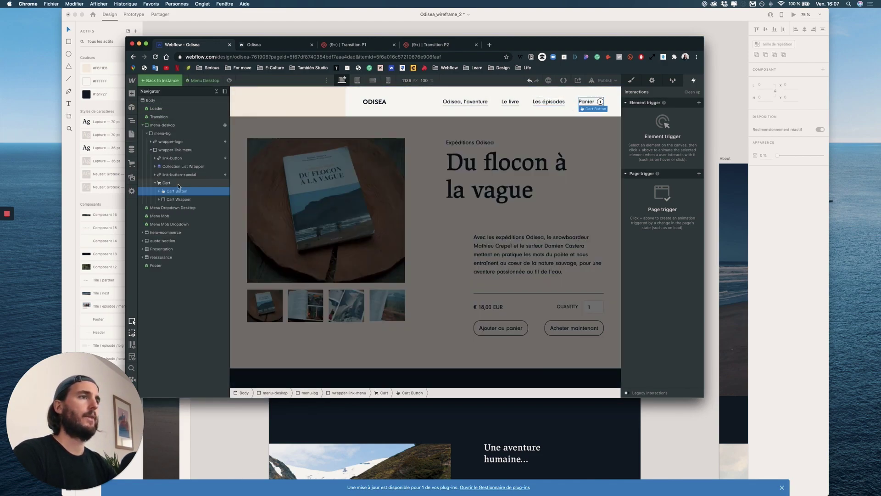
{"action": "left_click", "coordinate": [652, 81]}
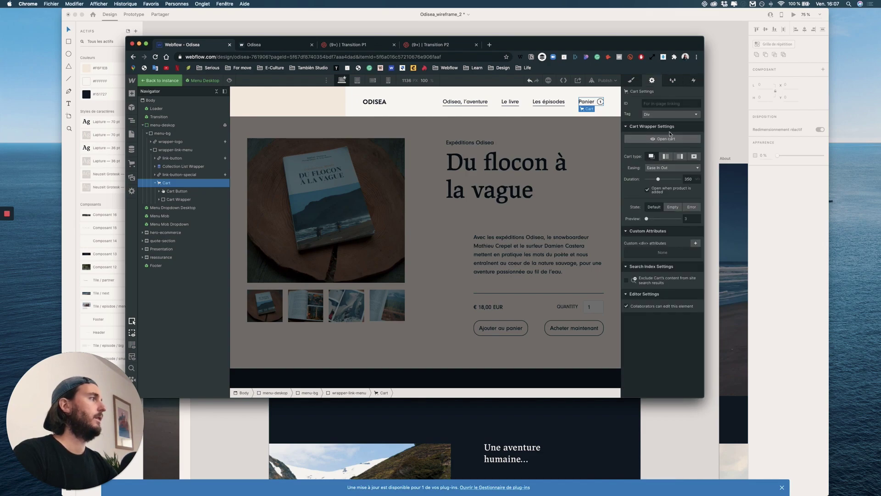
{"action": "left_click", "coordinate": [663, 139]}
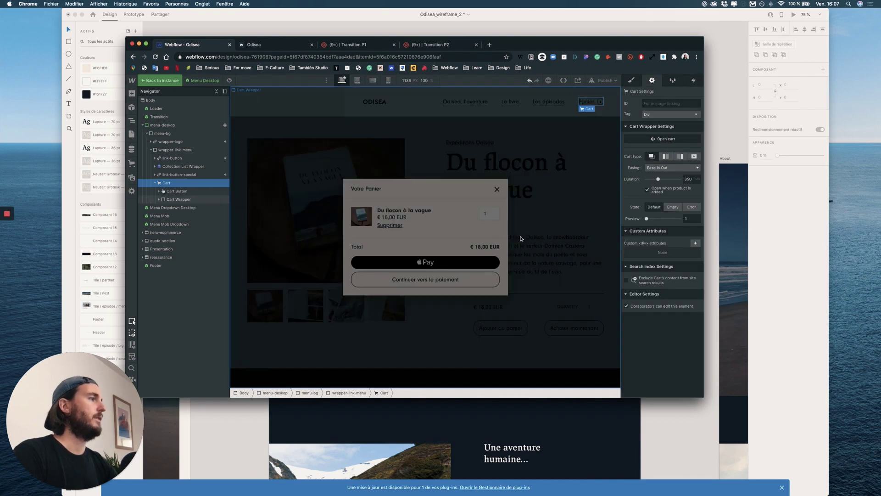
{"action": "left_click", "coordinate": [360, 281]}
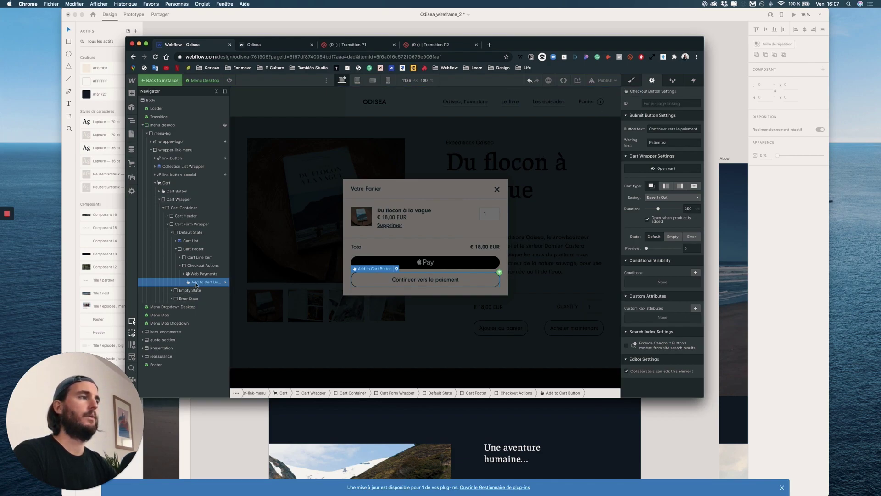
Step: Add a Mouse click (tap) trigger for the Add to Cart Button class that starts the transition-page animation on first click
{"action": "left_click", "coordinate": [632, 81]}
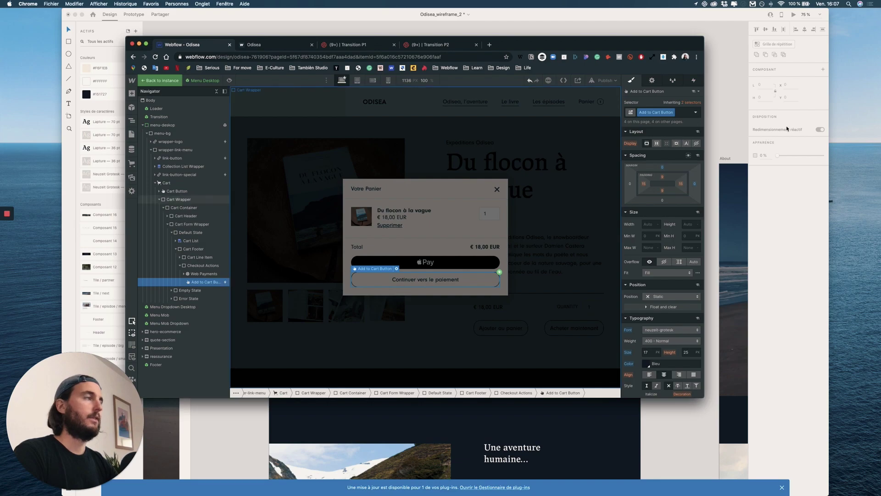
{"action": "left_click", "coordinate": [694, 80]}
{"action": "left_click", "coordinate": [699, 104]}
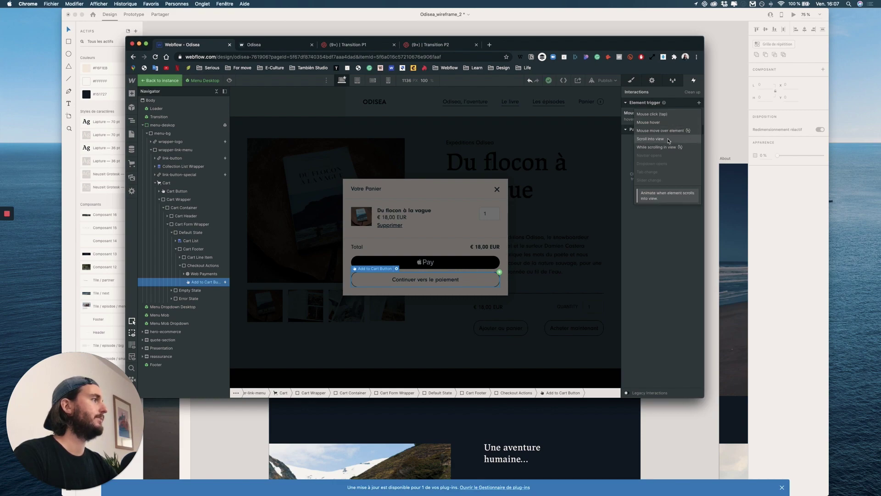
{"action": "left_click", "coordinate": [670, 115]}
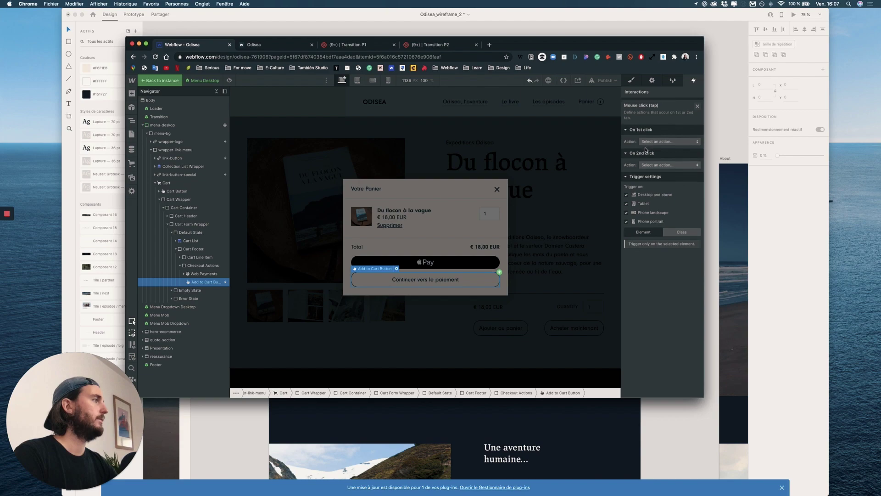
{"action": "left_click", "coordinate": [694, 228]}
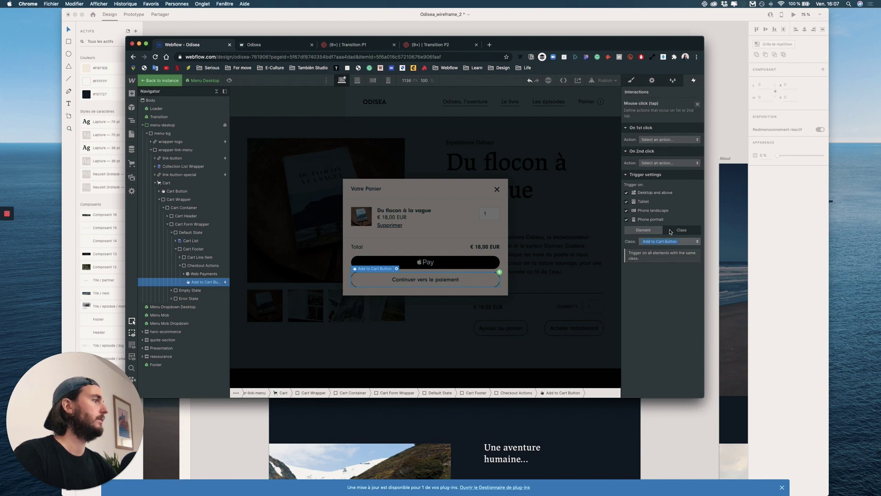
{"action": "left_click", "coordinate": [669, 139]}
{"action": "left_click", "coordinate": [656, 156]}
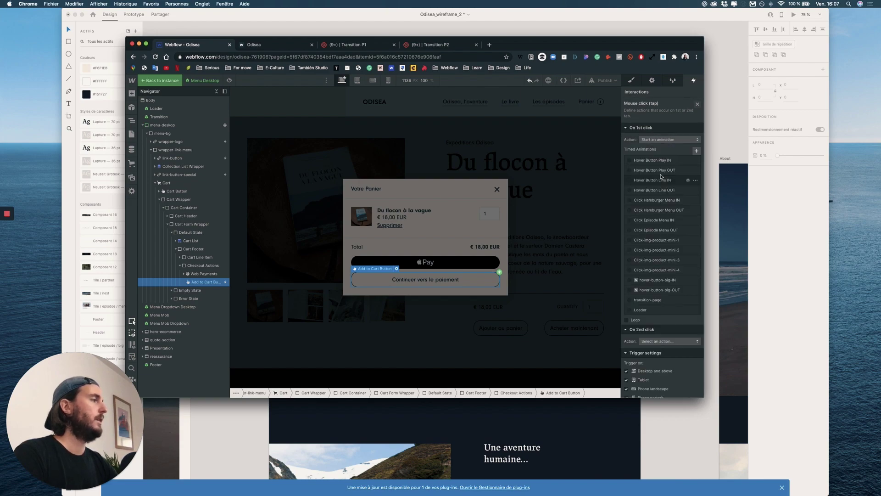
{"action": "left_click", "coordinate": [654, 301]}
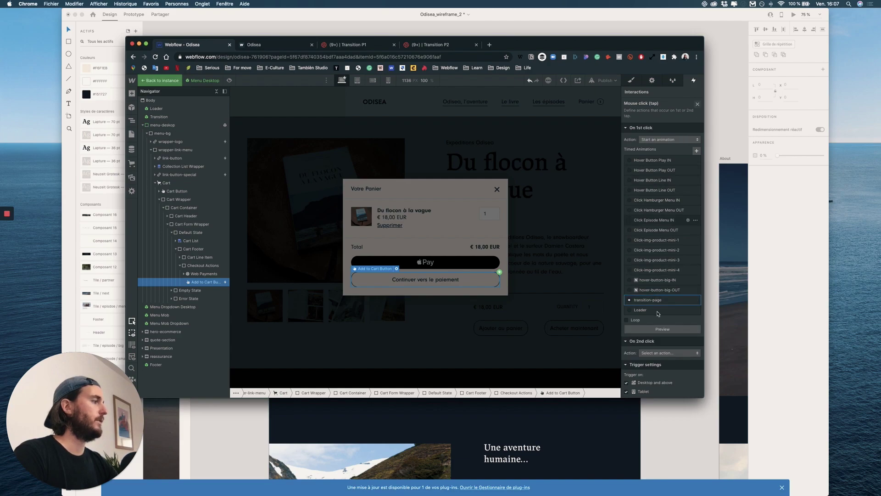
{"action": "left_click", "coordinate": [696, 104]}
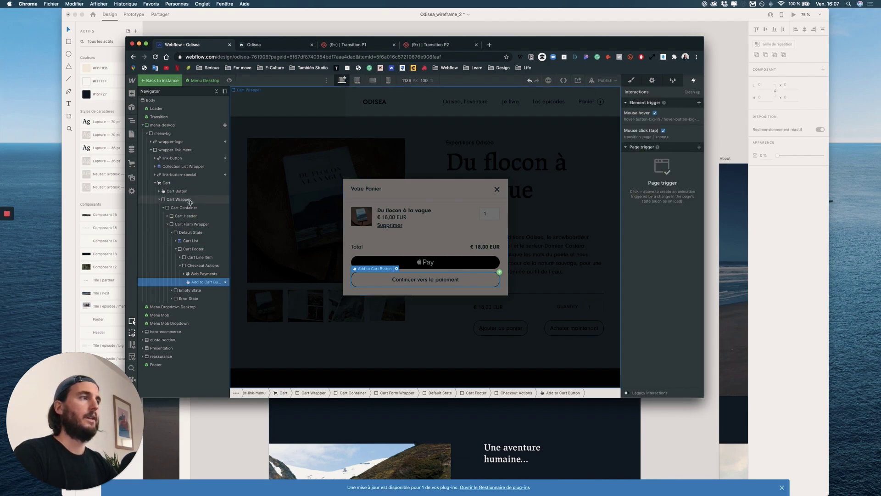
Step: Open the Checkout page and place the Loader symbol above Transition in the Body
{"action": "left_click", "coordinate": [132, 133]}
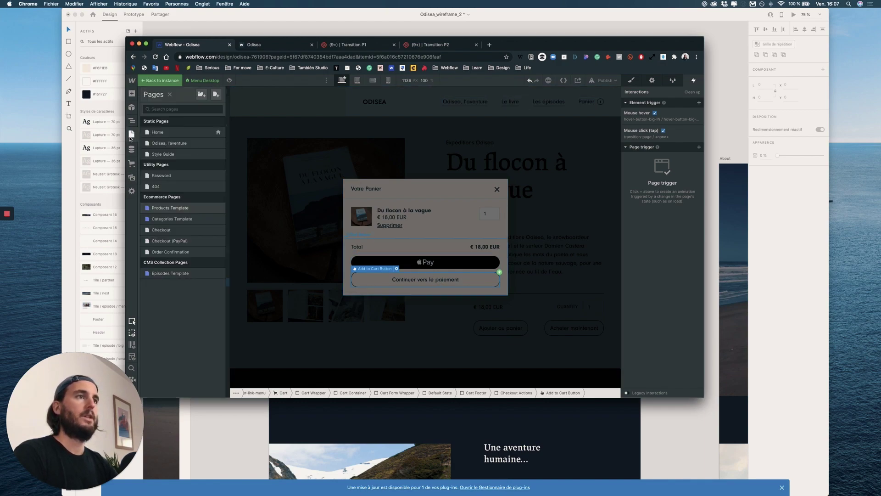
{"action": "left_click", "coordinate": [177, 234]}
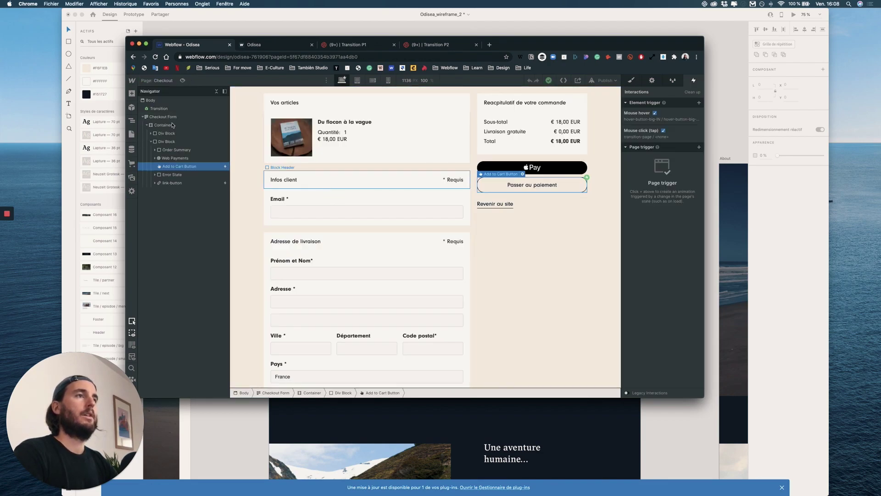
{"action": "left_click", "coordinate": [132, 107]}
{"action": "left_click_drag", "start_coordinate": [169, 143], "coordinate": [167, 106]}
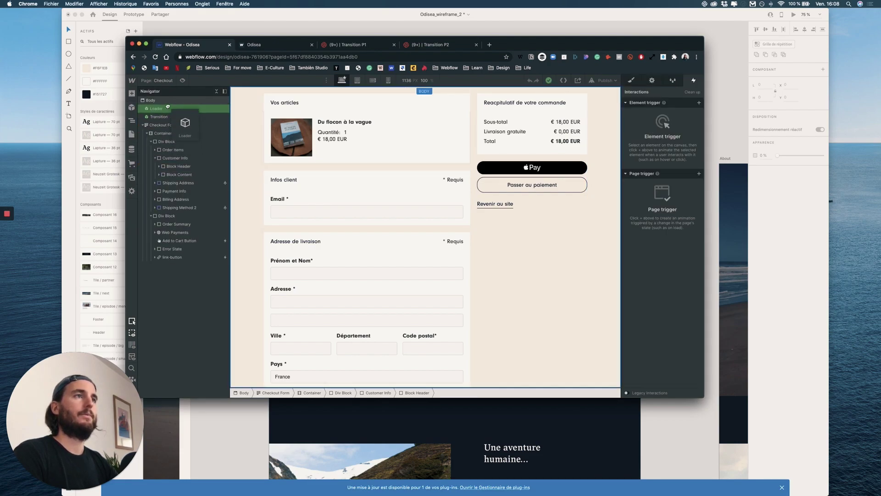
Step: Duplicate the class of the Passer au paiement button, name it Add to Cart Button special, and check the button's interactions
{"action": "left_click_drag", "start_coordinate": [468, 170], "coordinate": [487, 185]}
{"action": "left_click", "coordinate": [487, 183]}
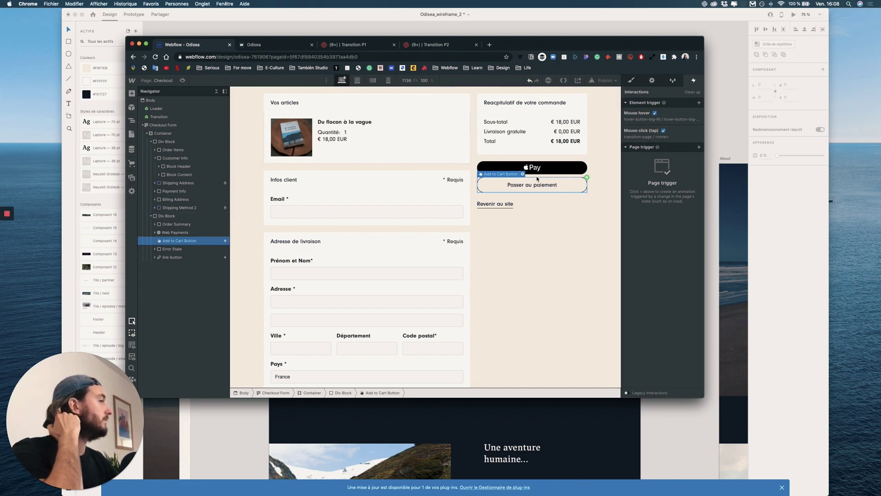
{"action": "left_click", "coordinate": [631, 81]}
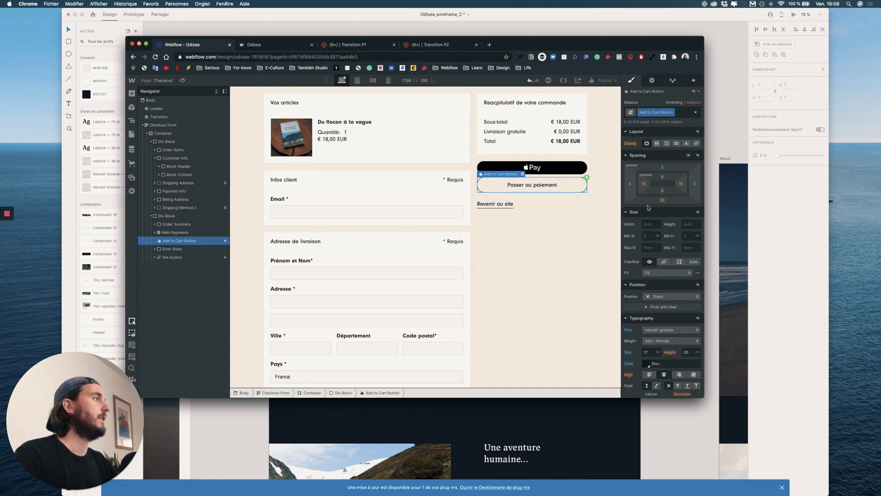
{"action": "left_click", "coordinate": [672, 112]}
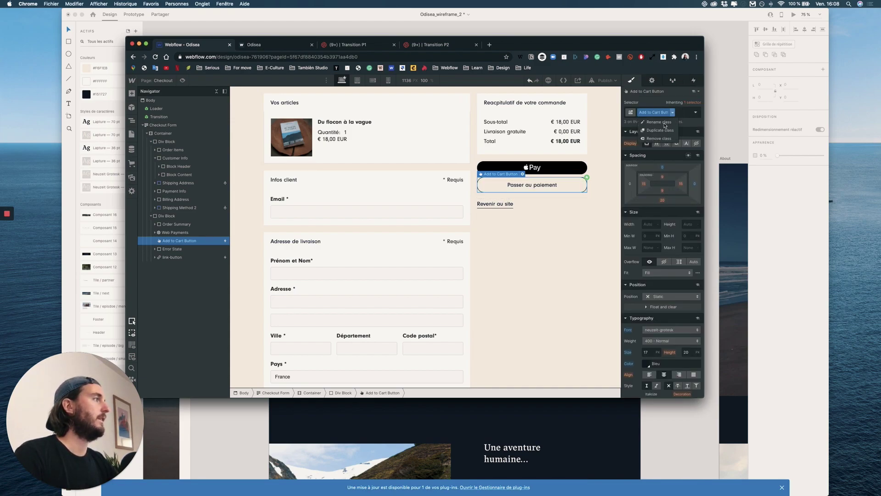
{"action": "left_click", "coordinate": [662, 131]}
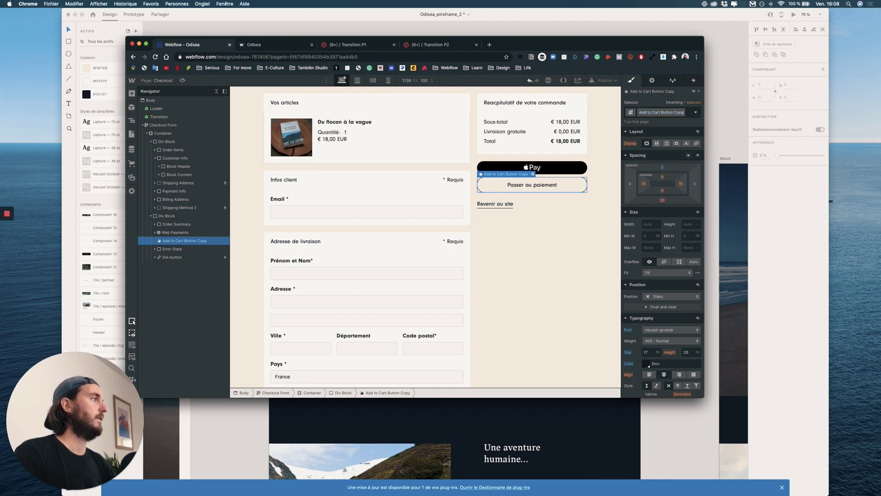
{"action": "key", "text": "BackSpace"}
{"action": "key", "text": "BackSpace"}
{"action": "key", "text": "BackSpace"}
{"action": "key", "text": "BackSpace"}
{"action": "key", "text": "BackSpace"}
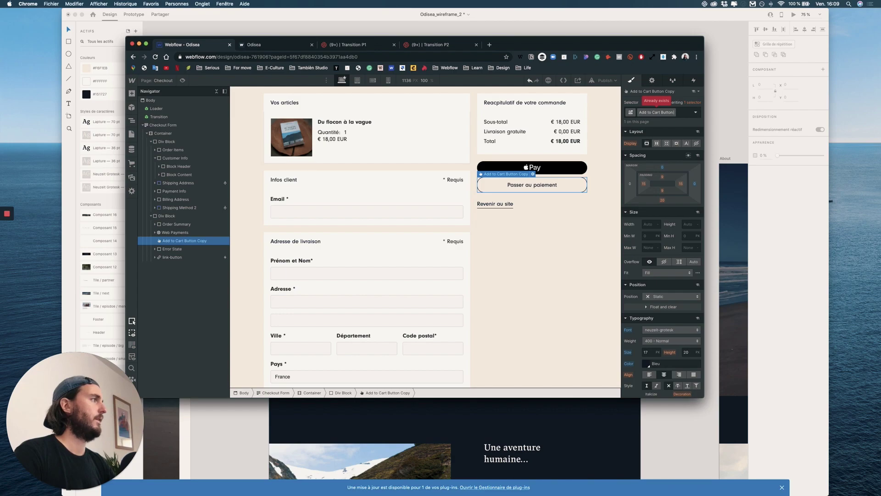
{"action": "type", "text": "d"}
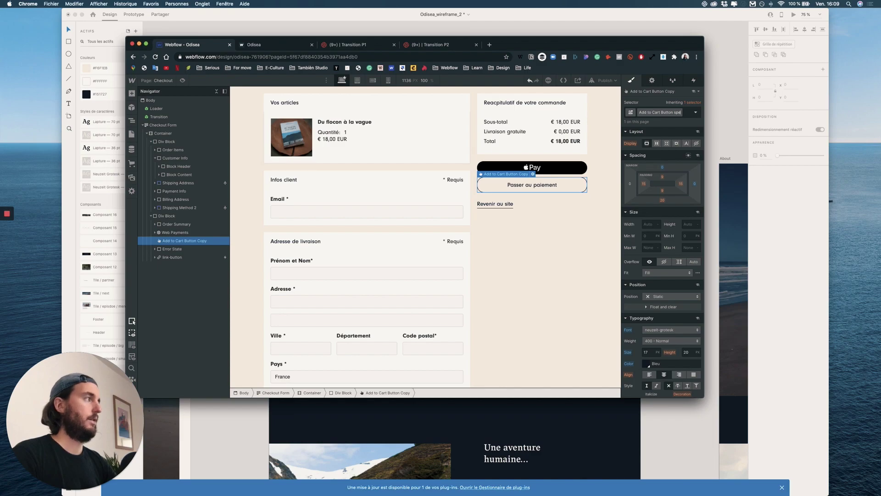
{"action": "type", "text": "pecial"}
{"action": "key", "text": "Return"}
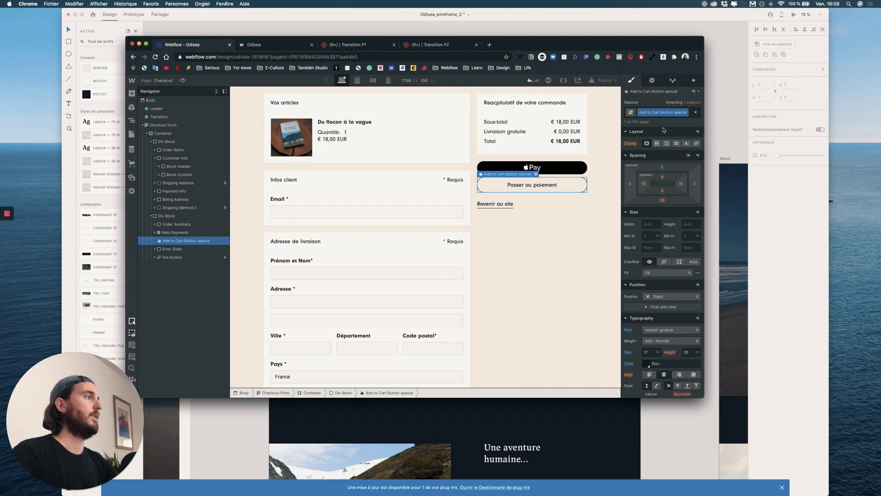
{"action": "left_click", "coordinate": [694, 80]}
{"action": "left_click", "coordinate": [632, 80]}
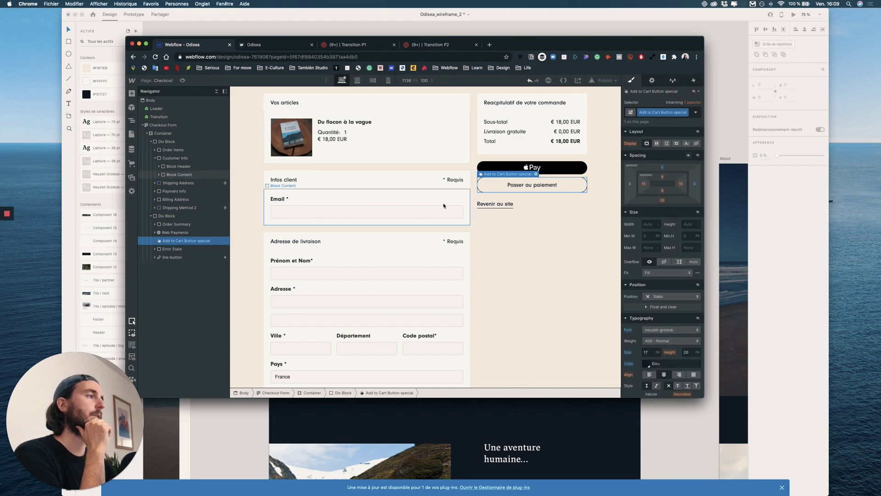
Step: Open the Checkout (PayPal) page and place the Loader symbol above Transition in the Body
{"action": "scroll", "coordinate": [413, 220], "scroll_direction": "down", "scroll_amount": 10}
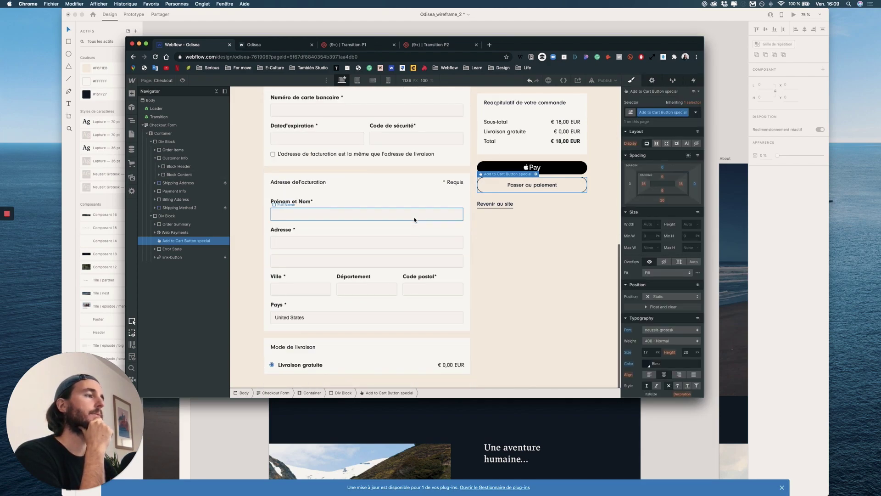
{"action": "scroll", "coordinate": [415, 220], "scroll_direction": "up", "scroll_amount": 10}
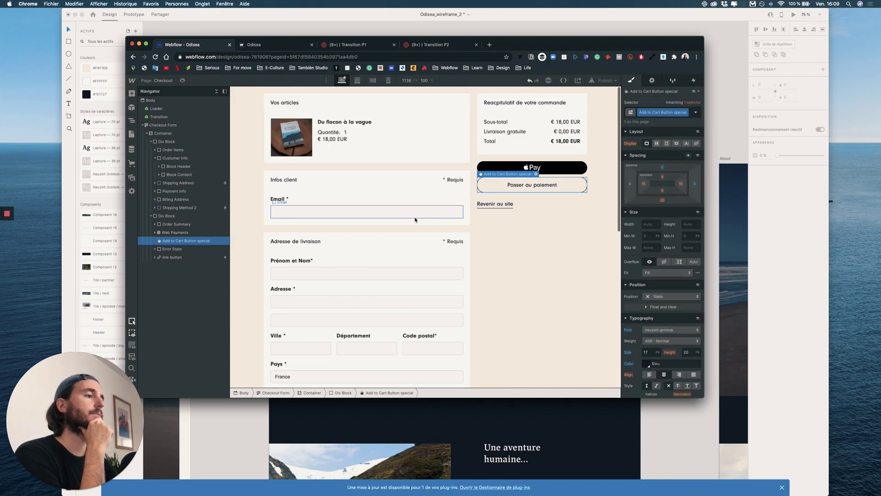
{"action": "left_click", "coordinate": [132, 135]}
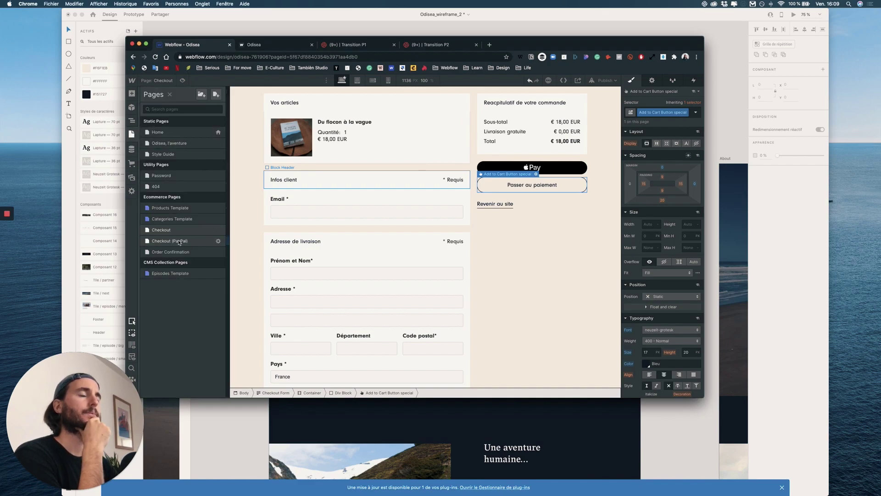
{"action": "left_click", "coordinate": [179, 241]}
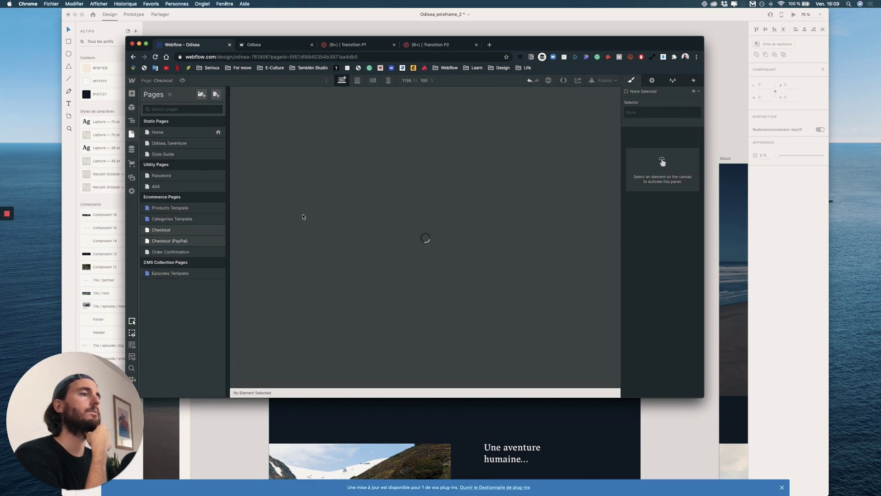
{"action": "key", "text": "a"}
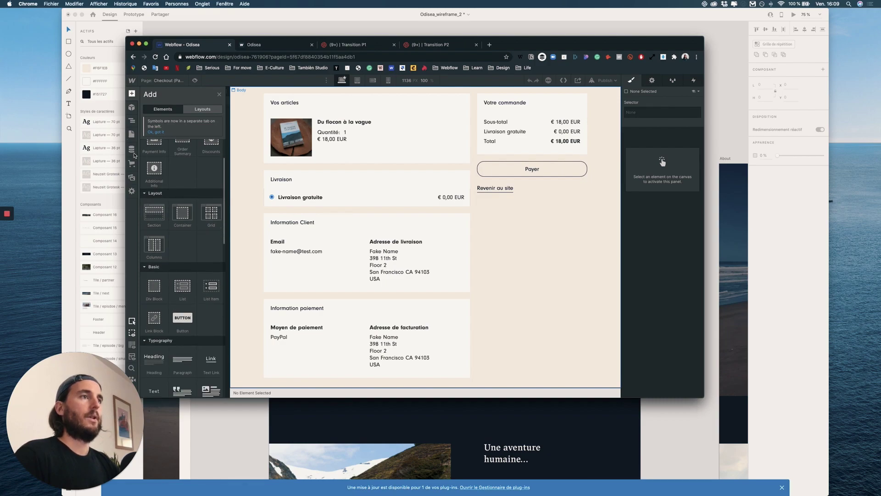
{"action": "left_click", "coordinate": [132, 107]}
{"action": "left_click_drag", "start_coordinate": [158, 139], "coordinate": [160, 108]}
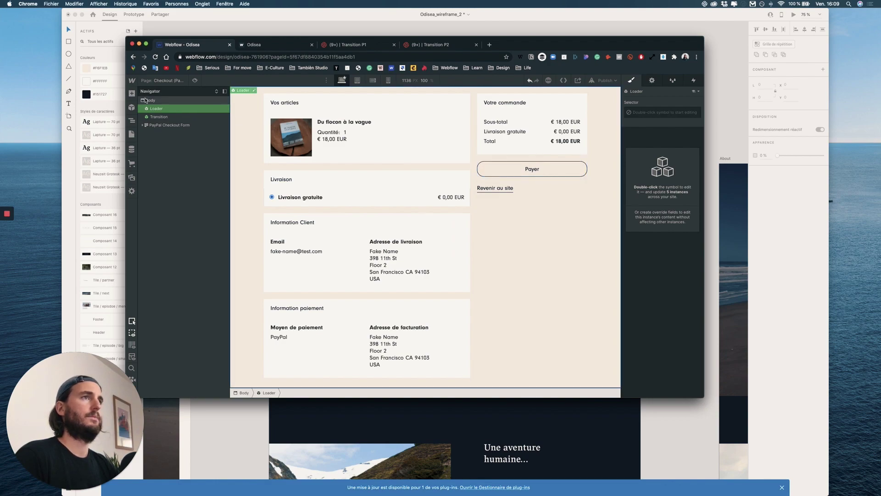
Step: Try to add a PayPal Checkout Form element below the Payer button, and select the Payer button
{"action": "left_click", "coordinate": [132, 93]}
{"action": "left_click_drag", "start_coordinate": [156, 162], "coordinate": [526, 182]}
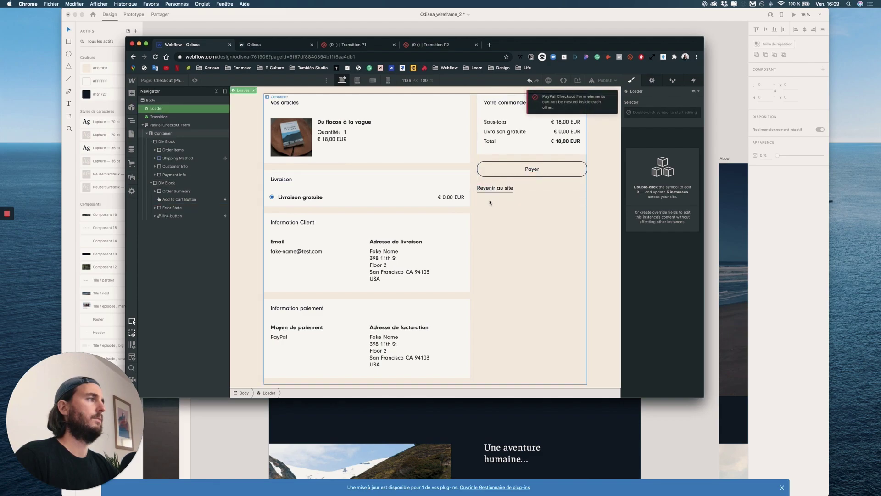
{"action": "left_click", "coordinate": [527, 230]}
{"action": "left_click_drag", "start_coordinate": [543, 96], "coordinate": [539, 117]}
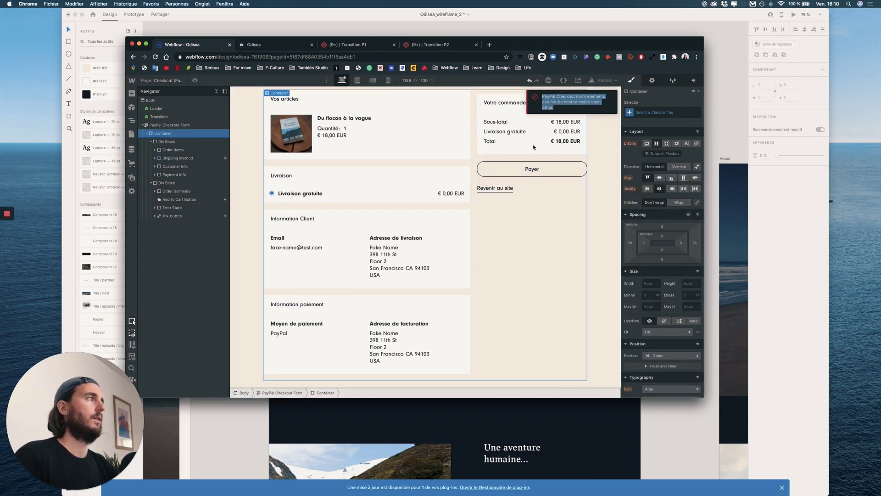
{"action": "left_click", "coordinate": [532, 169]}
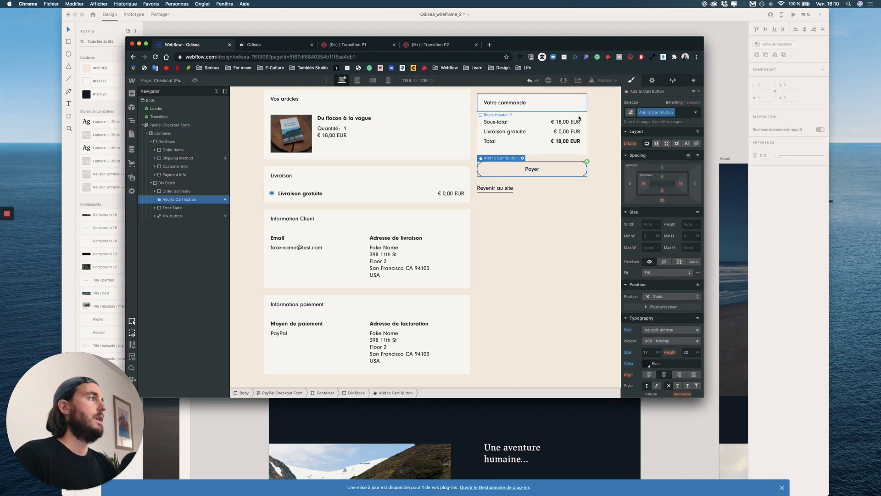
Step: View the Order Confirmation page, and place the Loader symbol above Transition in the Body of the Episodes Template page
{"action": "left_click", "coordinate": [132, 133]}
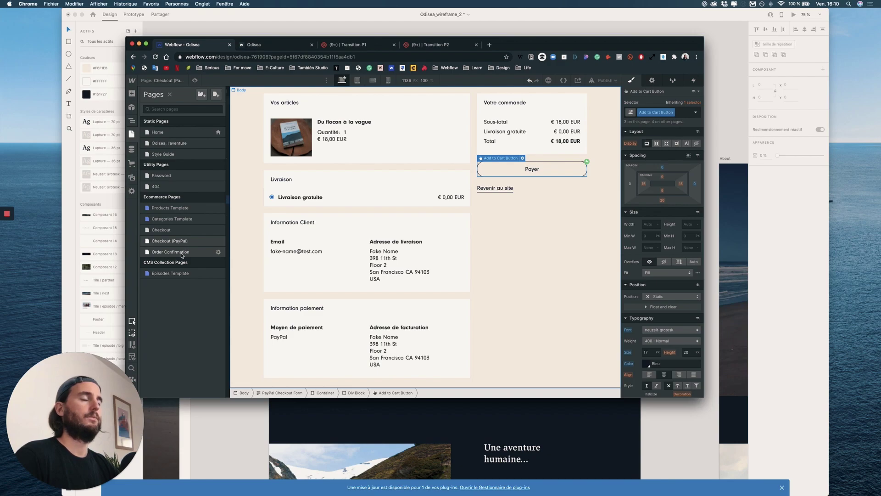
{"action": "left_click", "coordinate": [182, 254]}
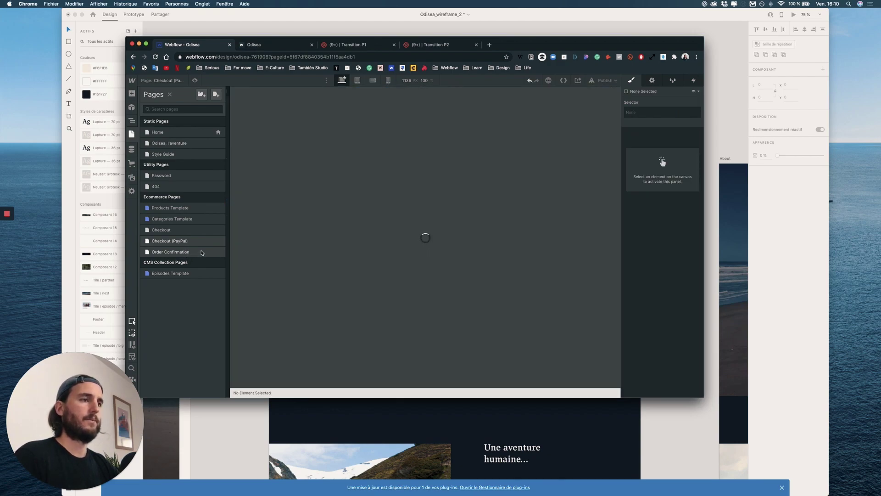
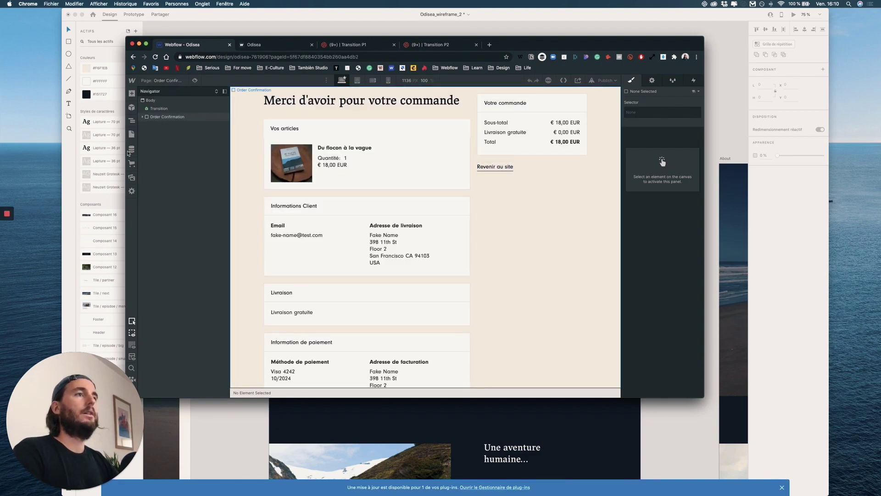
{"action": "left_click", "coordinate": [181, 273]}
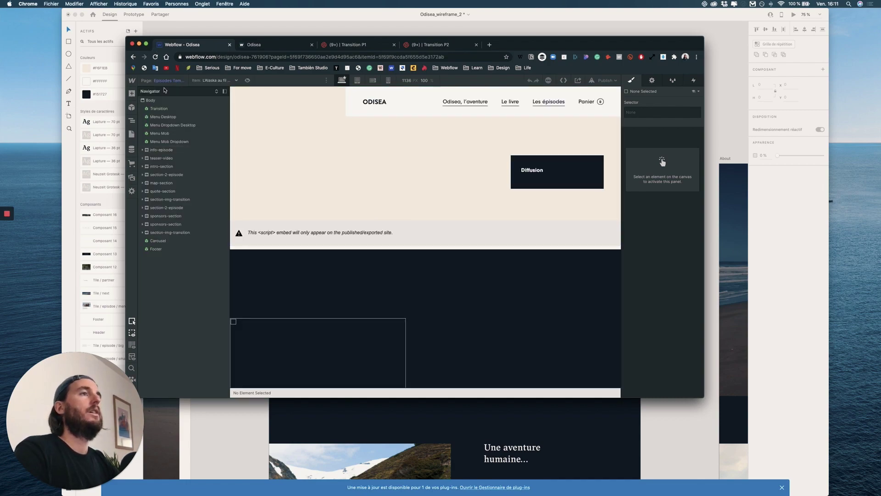
{"action": "left_click", "coordinate": [131, 108]}
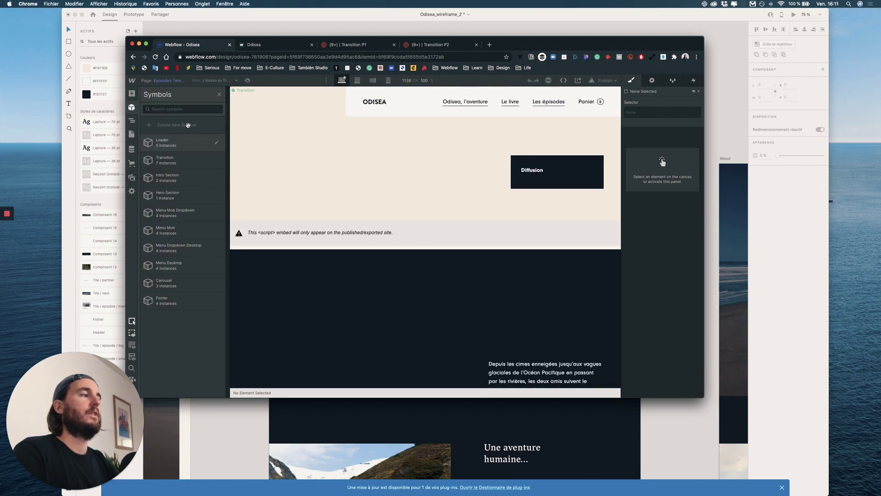
{"action": "left_click", "coordinate": [131, 120]}
Step: Enter the Menu Desktop symbol, show the cart window from the Cart Button's settings, and select its Apple Pay icon
{"action": "left_click", "coordinate": [592, 103]}
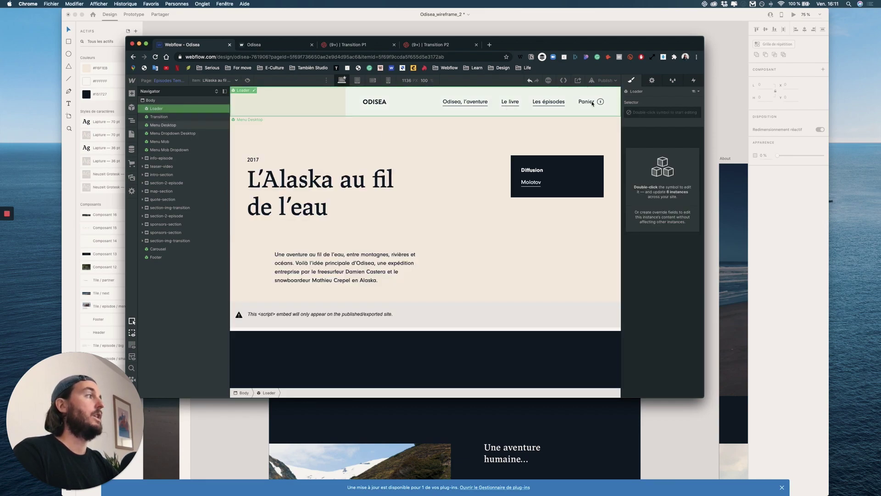
{"action": "left_click", "coordinate": [589, 104]}
{"action": "double_click", "coordinate": [589, 103]}
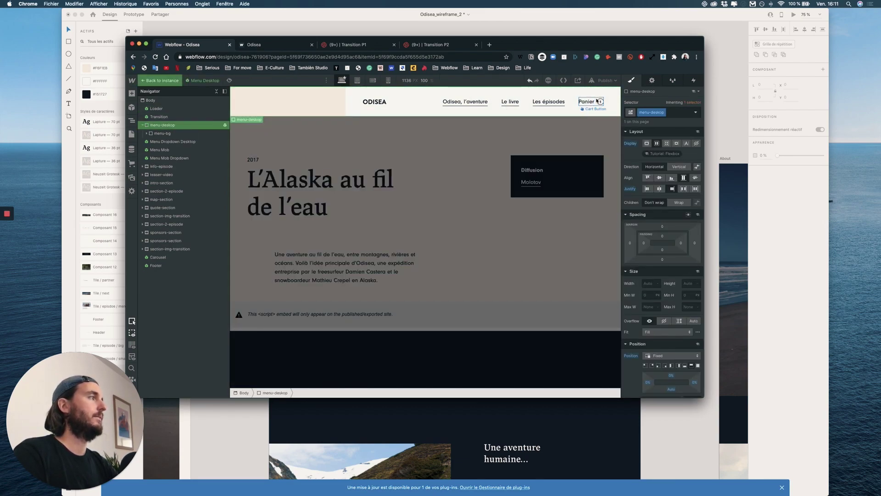
{"action": "left_click", "coordinate": [652, 80]}
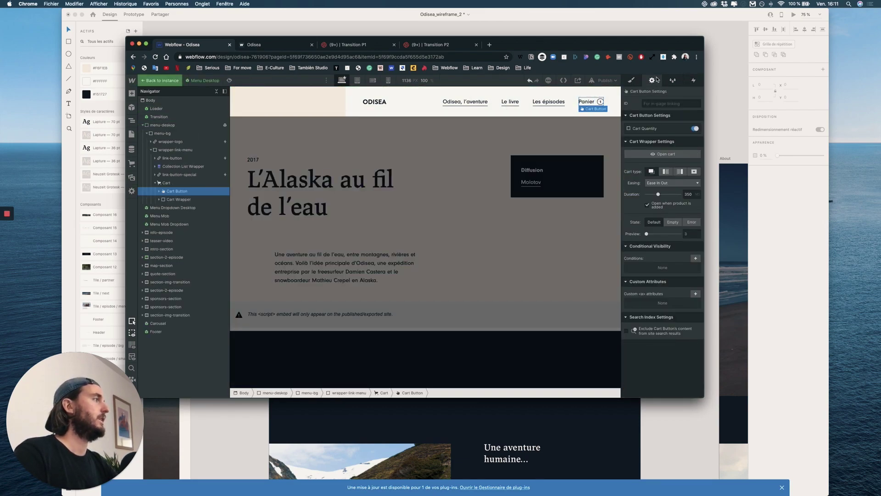
{"action": "left_click", "coordinate": [692, 153]}
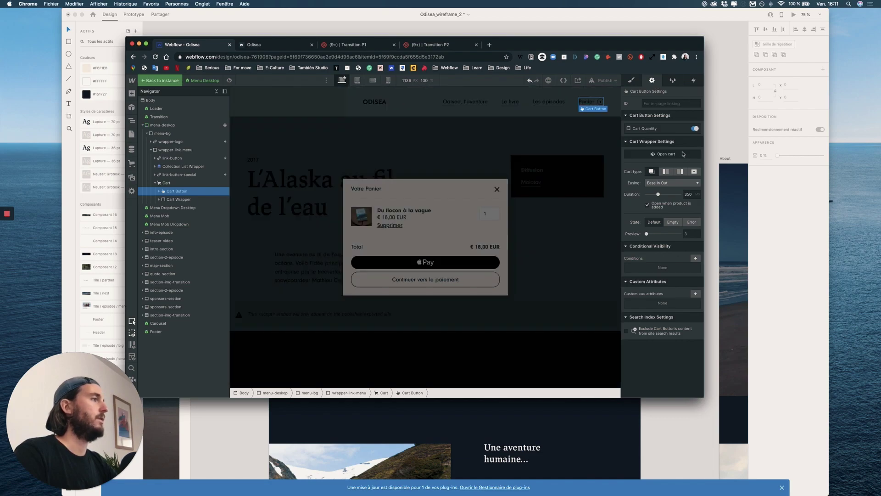
{"action": "left_click", "coordinate": [422, 261]}
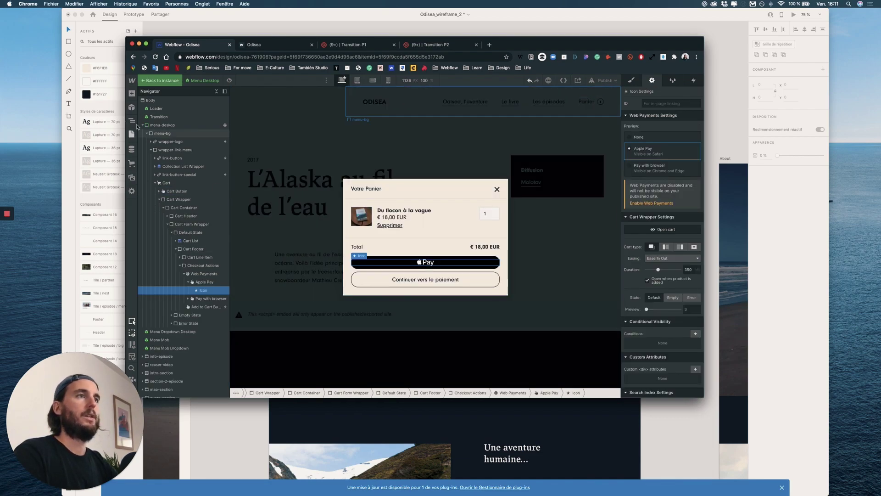
Step: Add a PayPal element above Web Payments in the cart's Checkout Actions
{"action": "left_click", "coordinate": [132, 94]}
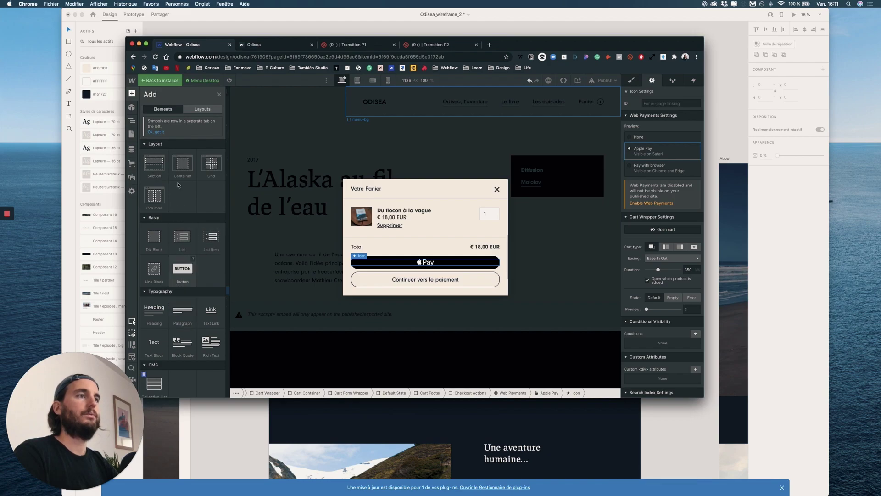
{"action": "scroll", "coordinate": [193, 239], "scroll_direction": "down", "scroll_amount": 5}
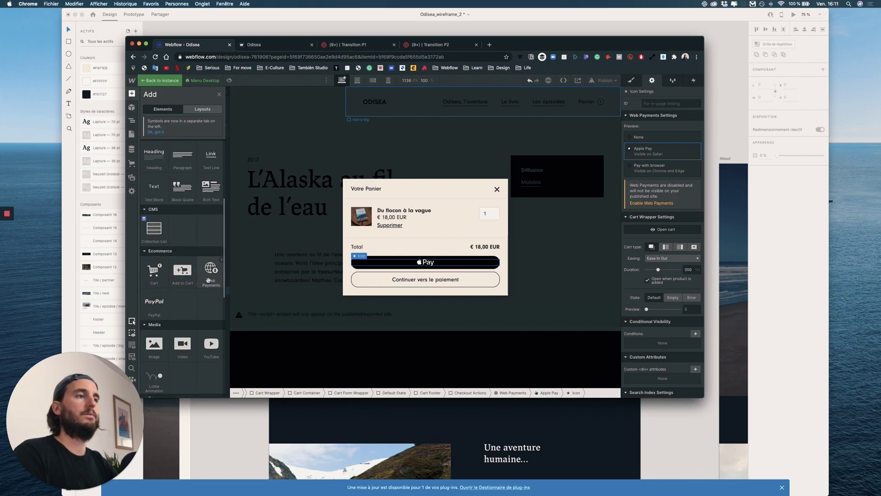
{"action": "left_click_drag", "start_coordinate": [156, 307], "coordinate": [205, 292]}
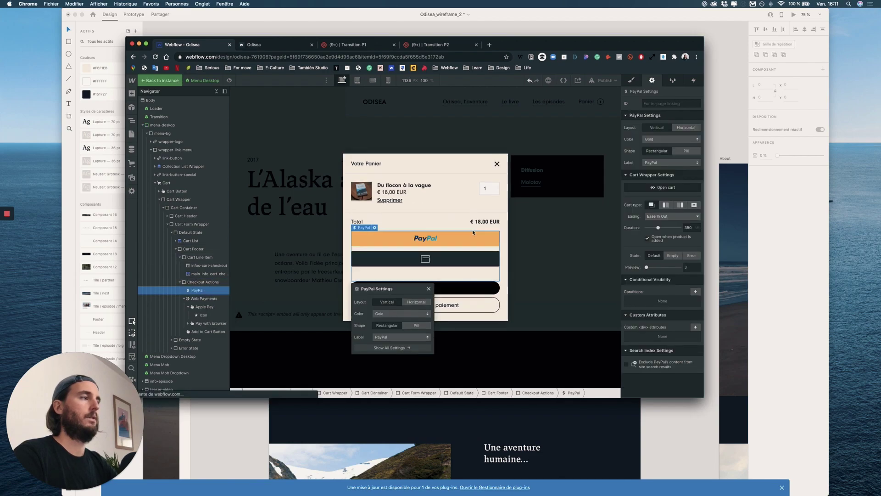
{"action": "left_click", "coordinate": [428, 289]}
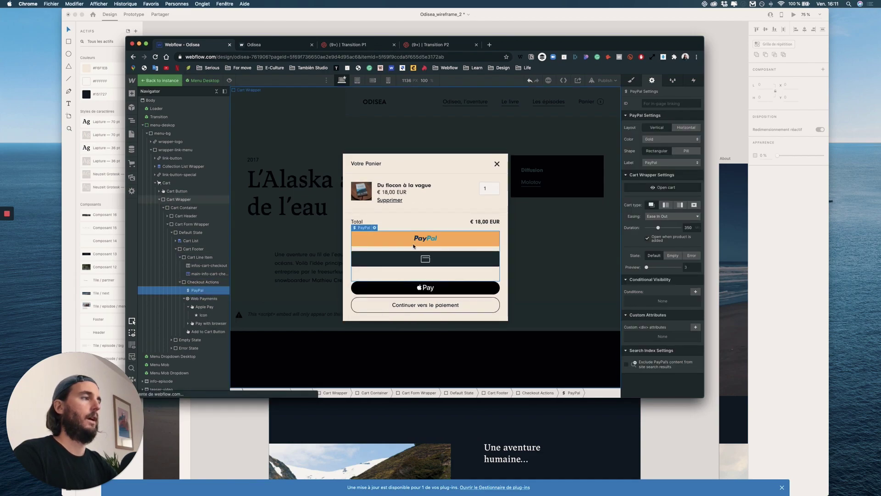
Step: Reorder the cart's Checkout Actions to Web Payments, Add to Cart Button, and PayPal
{"action": "left_click", "coordinate": [184, 298]}
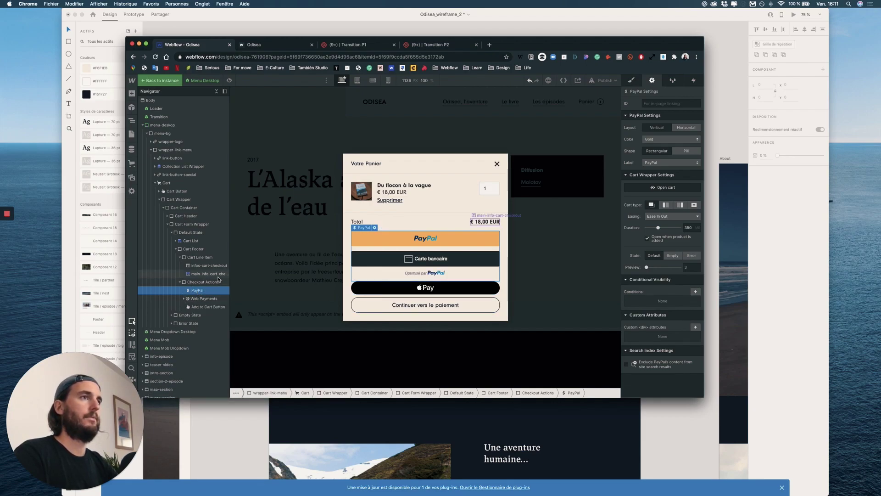
{"action": "left_click_drag", "start_coordinate": [200, 300], "coordinate": [205, 285]}
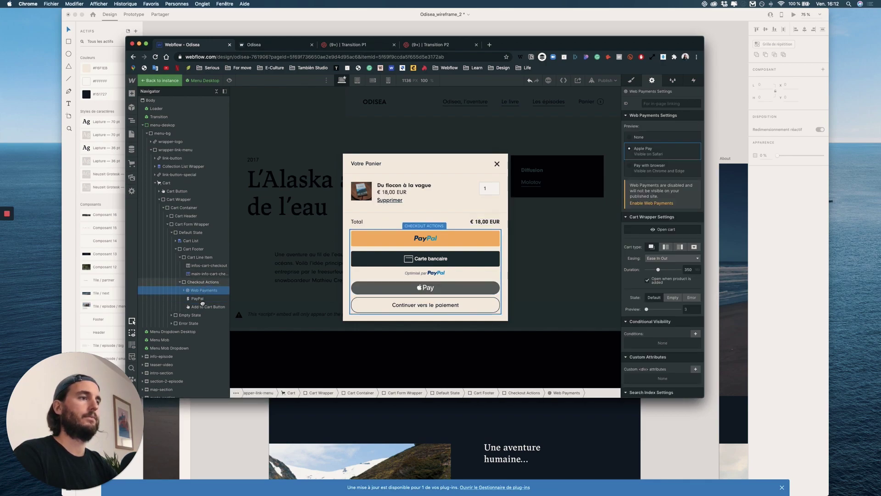
{"action": "left_click_drag", "start_coordinate": [202, 306], "coordinate": [203, 290]}
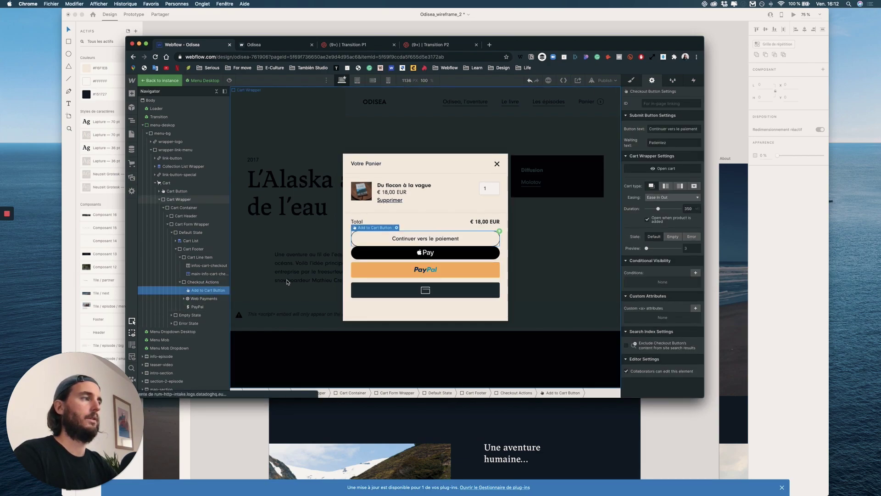
{"action": "left_click_drag", "start_coordinate": [208, 298], "coordinate": [210, 288]}
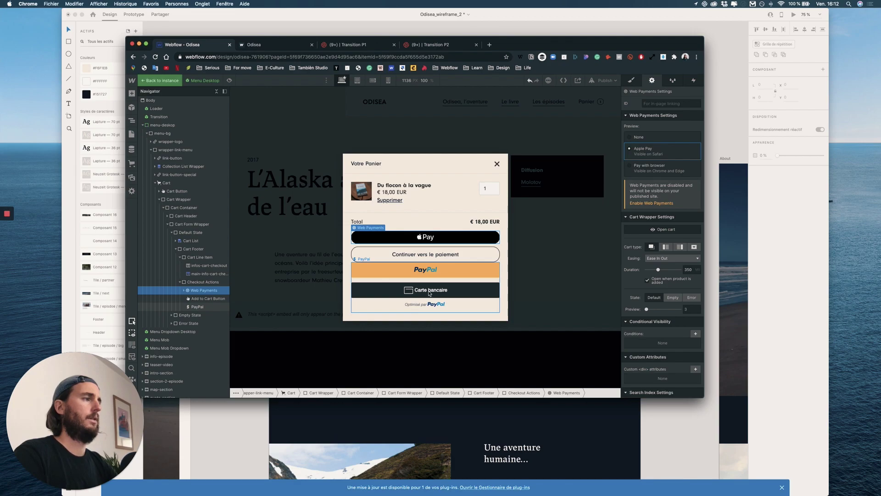
Step: Delete the PayPal element from the cart's Checkout Actions
{"action": "left_click", "coordinate": [426, 271]}
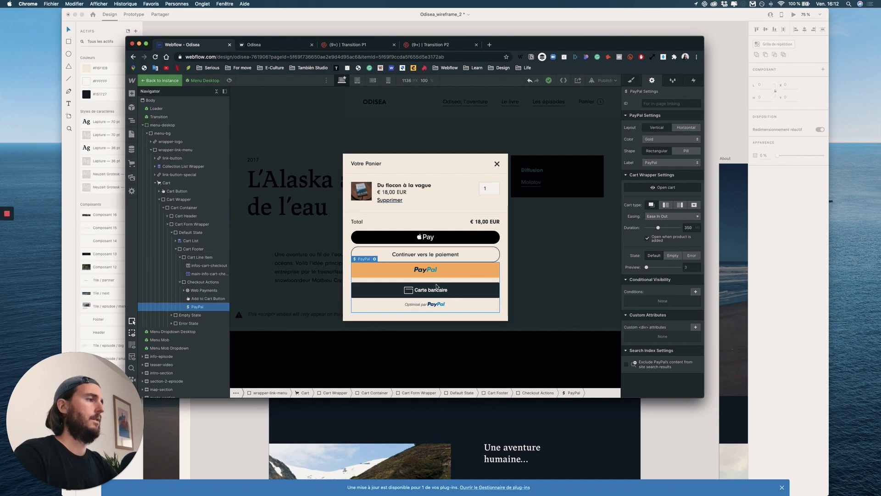
{"action": "left_click", "coordinate": [376, 260]}
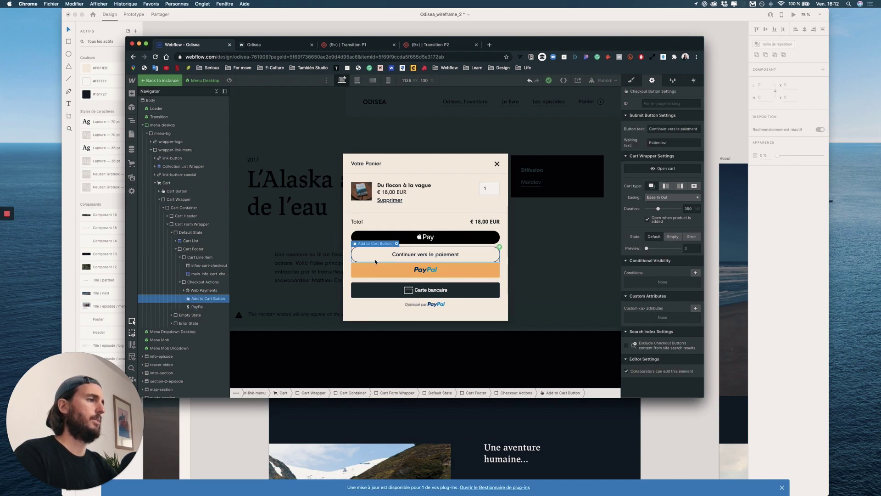
{"action": "left_click", "coordinate": [390, 278]}
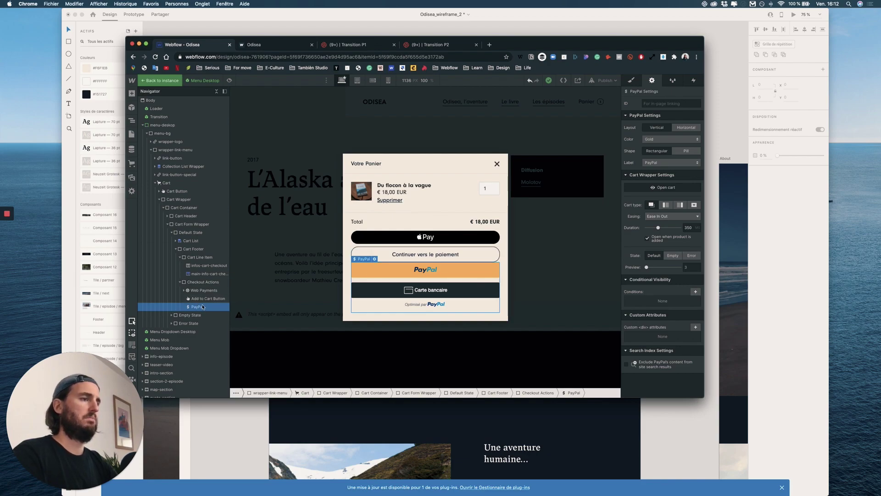
{"action": "key", "text": "Delete"}
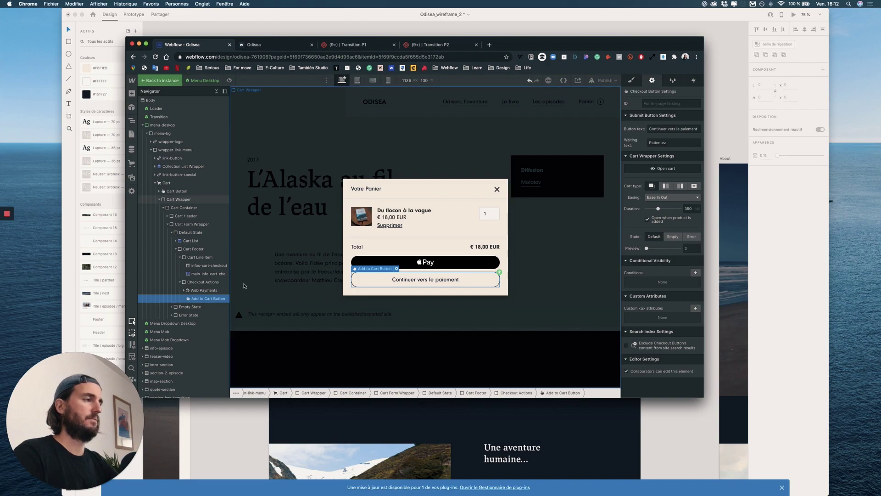
Step: Leave the Menu Desktop symbol, publish the site to the selected domains, and switch to the published Odisea site
{"action": "left_click", "coordinate": [132, 134]}
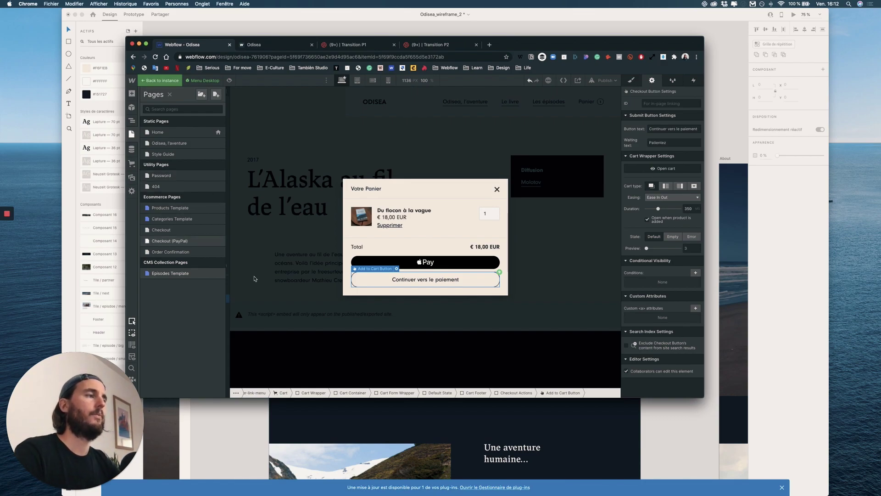
{"action": "left_click", "coordinate": [604, 89]}
{"action": "key", "text": "Escape"}
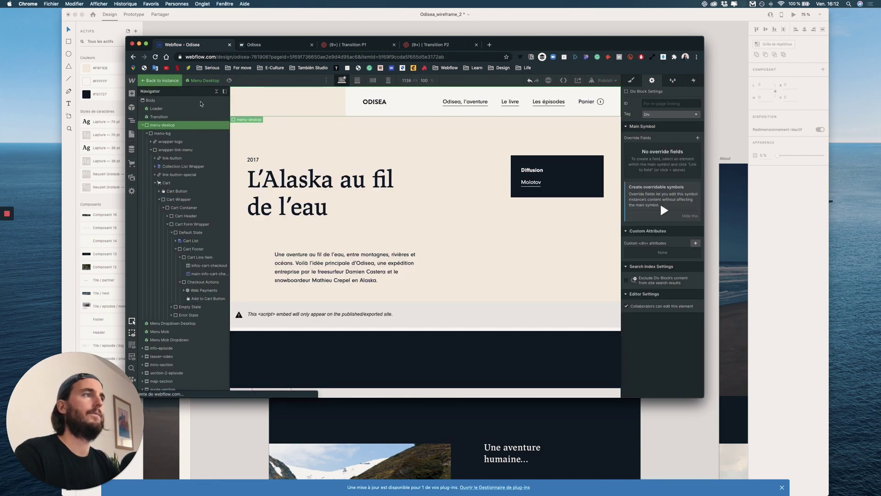
{"action": "left_click", "coordinate": [602, 81]}
{"action": "left_click", "coordinate": [590, 165]}
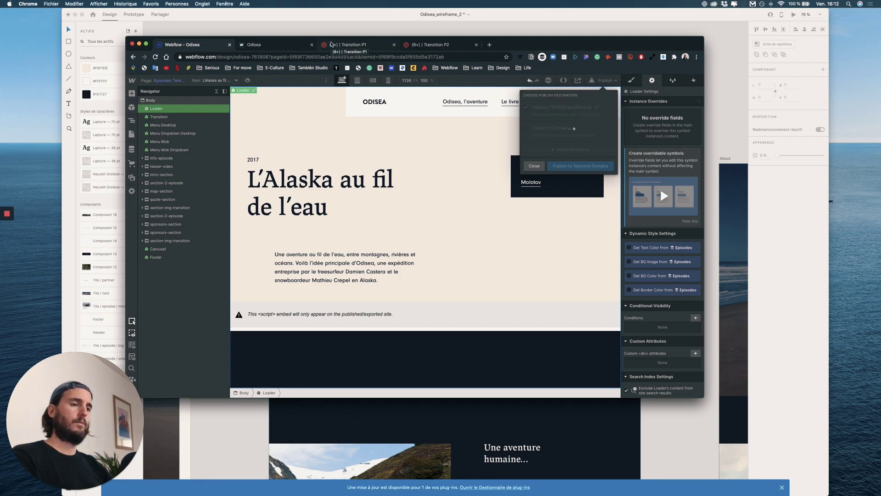
{"action": "left_click", "coordinate": [275, 44]}
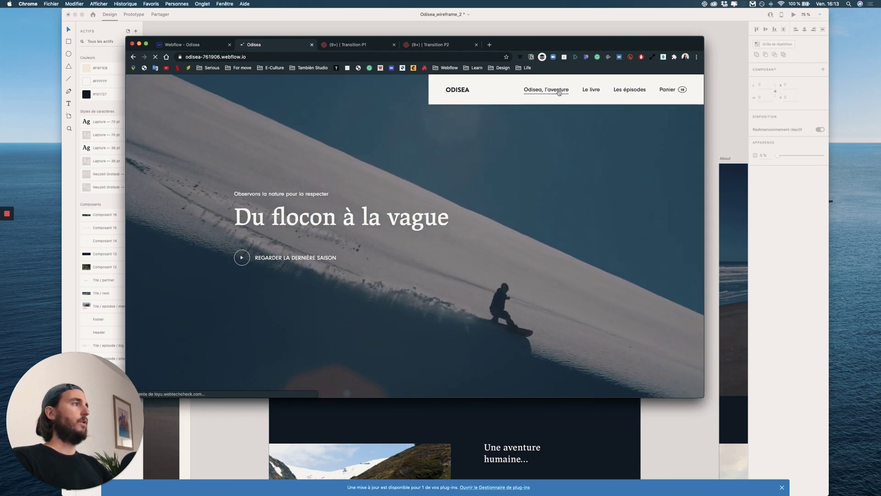
Step: Test the page transitions on the published site by moving between the home, Odisea, l'aventure and Le livre pages
{"action": "left_click", "coordinate": [556, 89]}
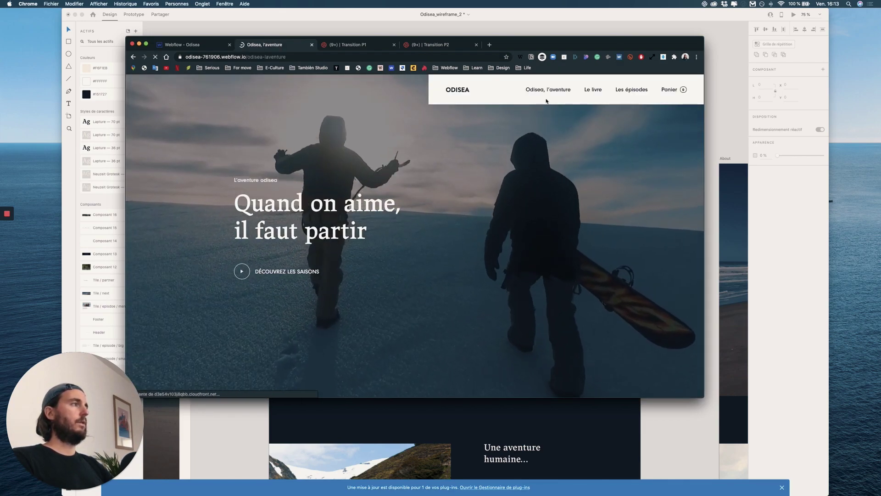
{"action": "left_click", "coordinate": [551, 91]}
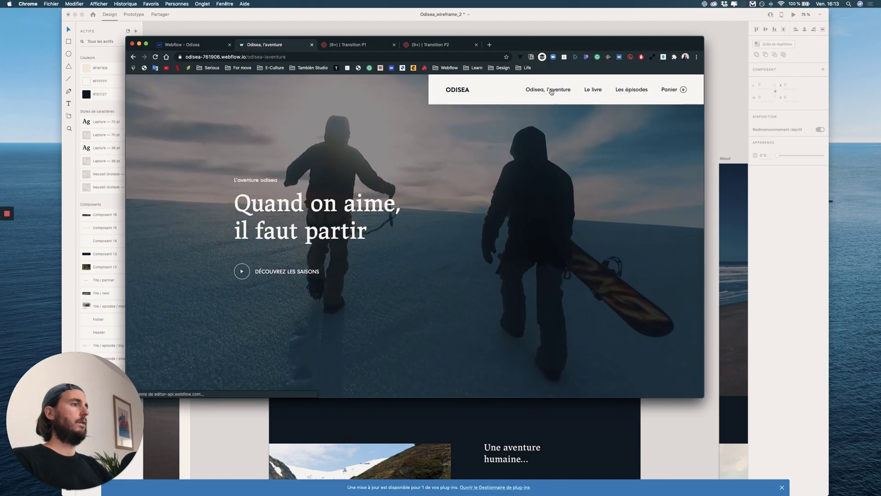
{"action": "left_click", "coordinate": [456, 92]}
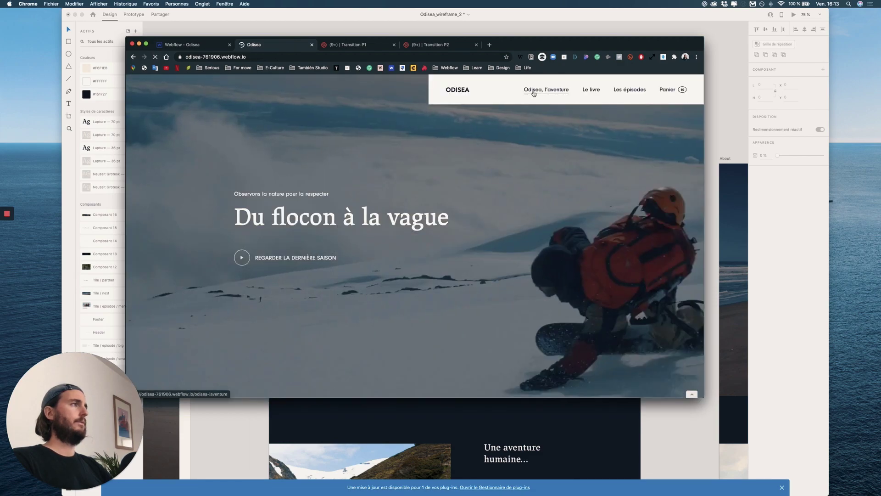
{"action": "left_click", "coordinate": [534, 94]}
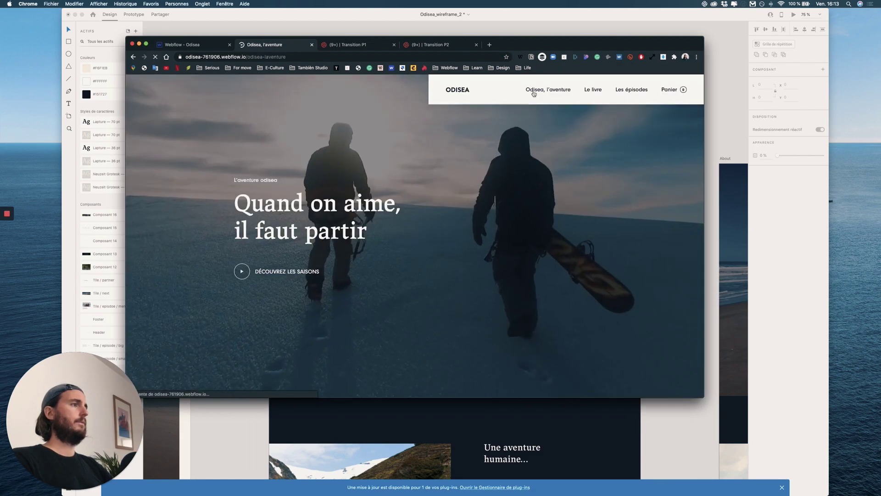
{"action": "left_click", "coordinate": [460, 93]}
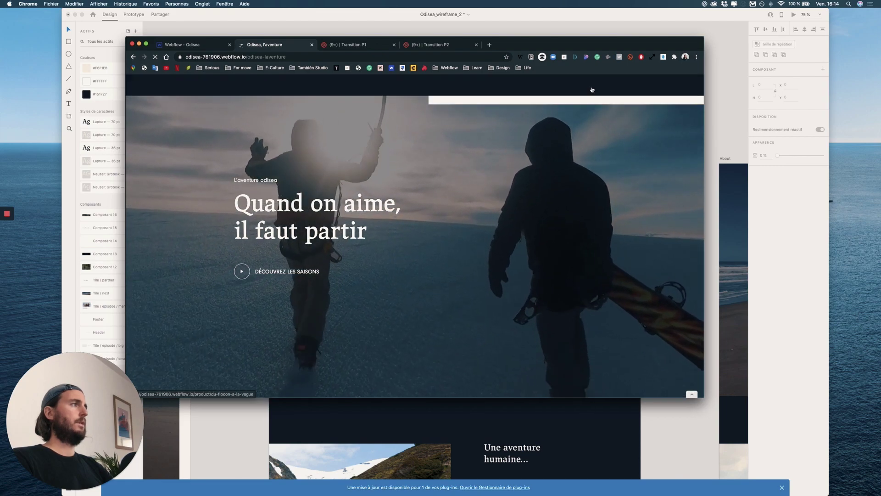
{"action": "left_click", "coordinate": [461, 94]}
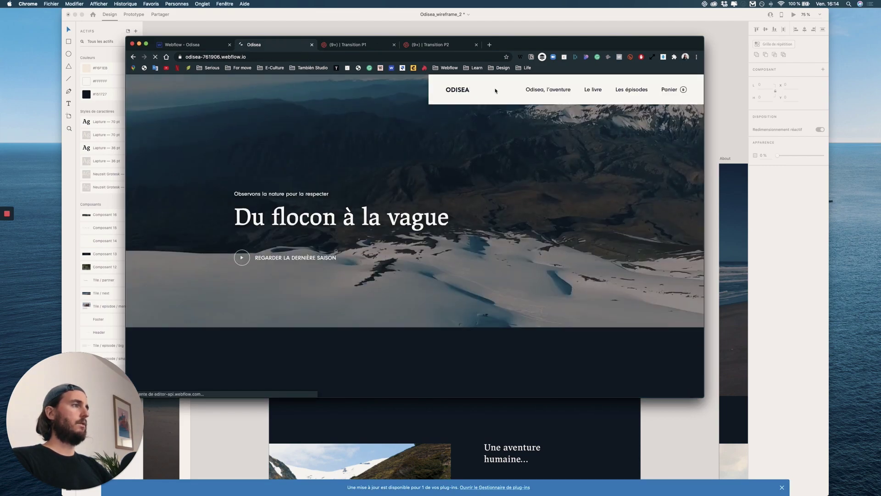
{"action": "left_click", "coordinate": [545, 92]}
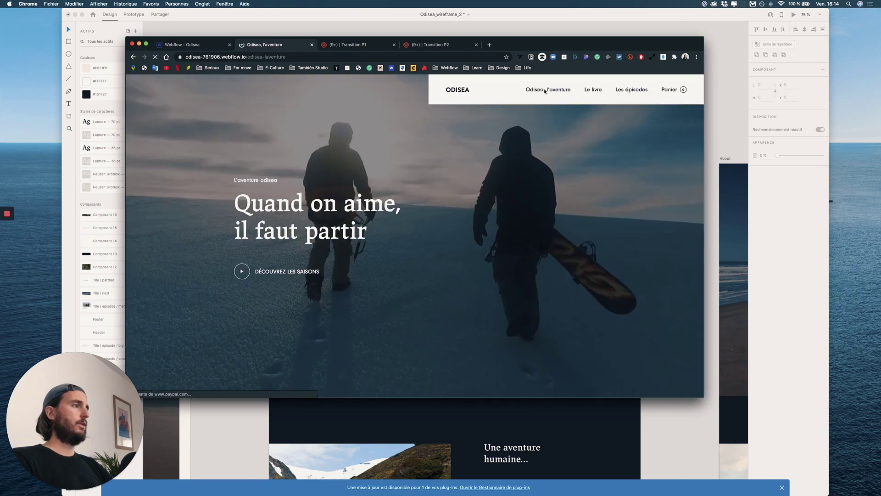
{"action": "left_click", "coordinate": [596, 90]}
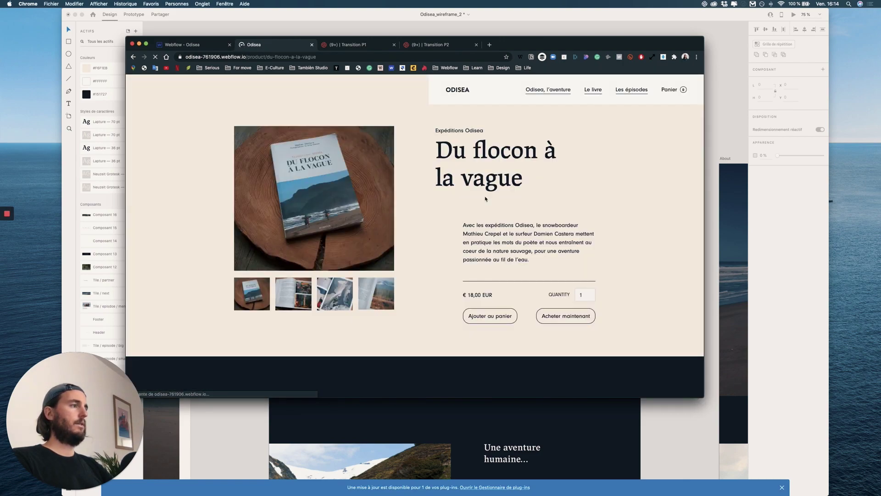
Step: Switch back to the Webflow Designer and make the Loader animation start when the Odisea, l'aventure page starts loading
{"action": "key", "text": "super+alt+Left"}
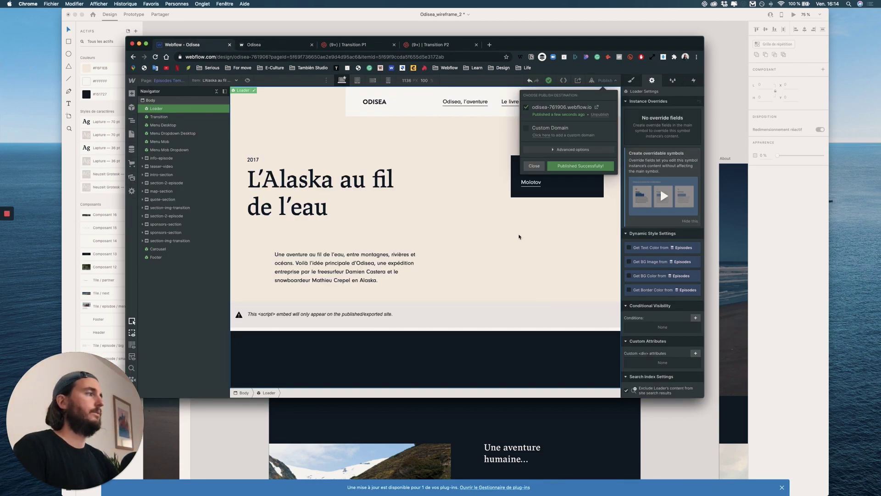
{"action": "key", "text": "Escape"}
{"action": "left_click", "coordinate": [131, 134]}
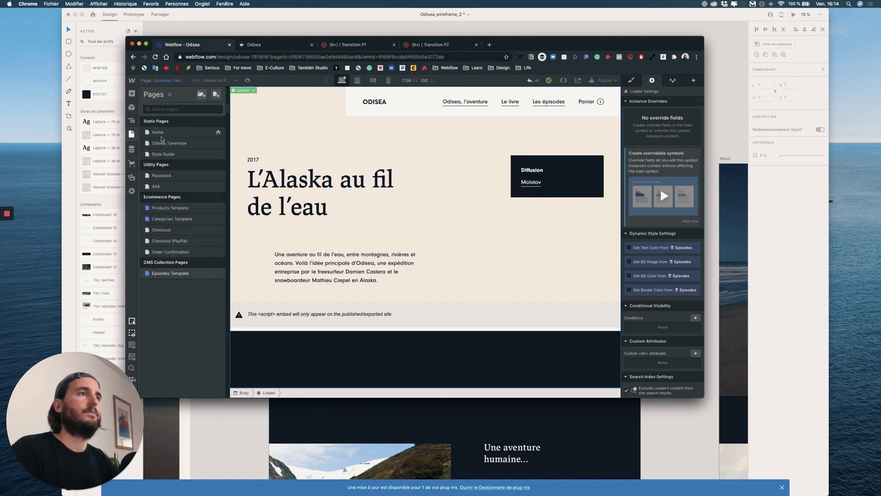
{"action": "left_click", "coordinate": [170, 143]}
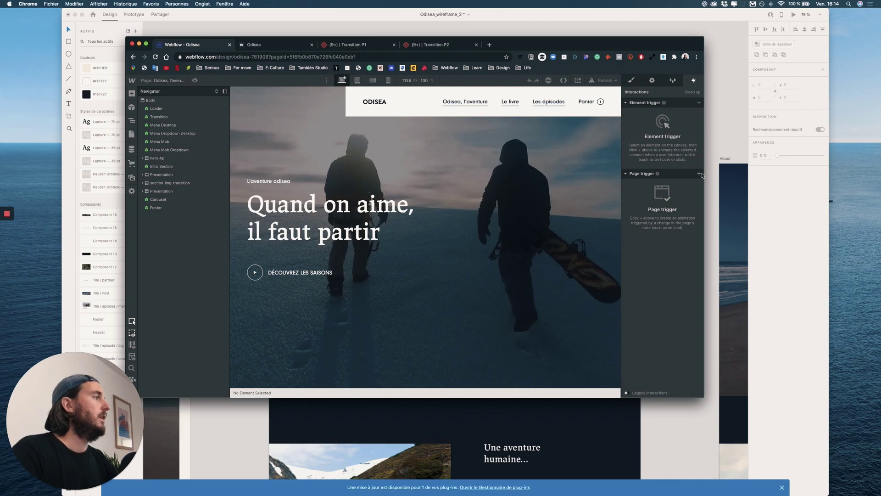
{"action": "left_click", "coordinate": [699, 175]}
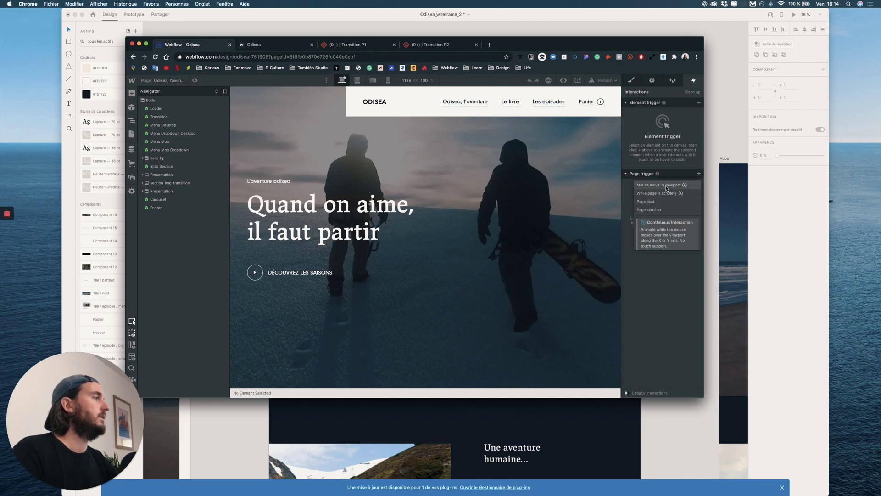
{"action": "left_click", "coordinate": [666, 201]}
{"action": "left_click", "coordinate": [666, 140]}
{"action": "left_click", "coordinate": [659, 157]}
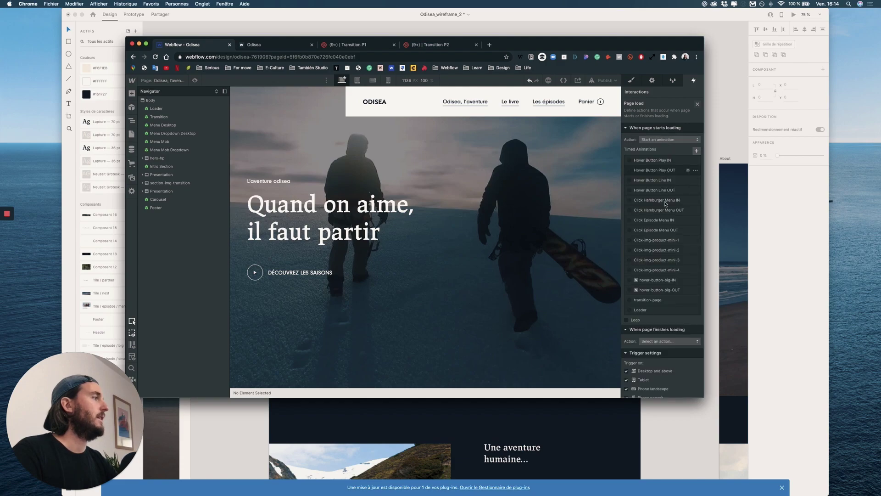
{"action": "left_click", "coordinate": [660, 311]}
{"action": "left_click", "coordinate": [698, 105]}
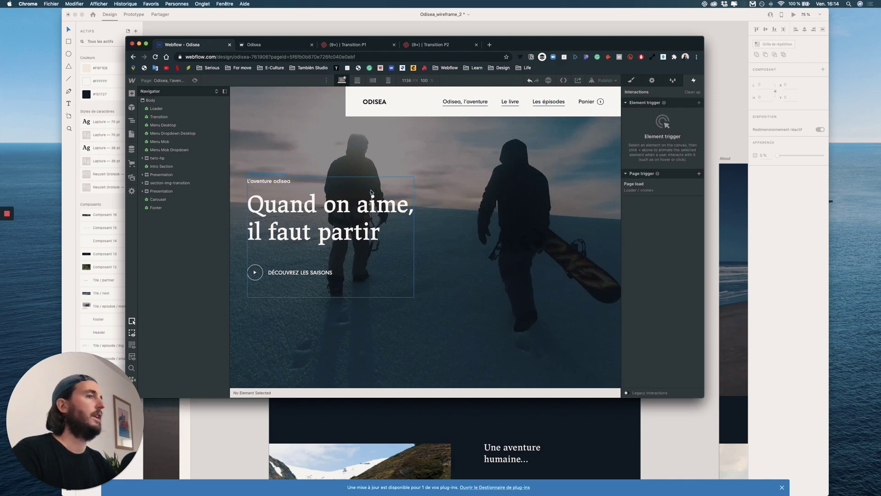
Step: Add a page load trigger to the Products Template page that starts the Loader animation when the page starts loading
{"action": "left_click", "coordinate": [132, 134]}
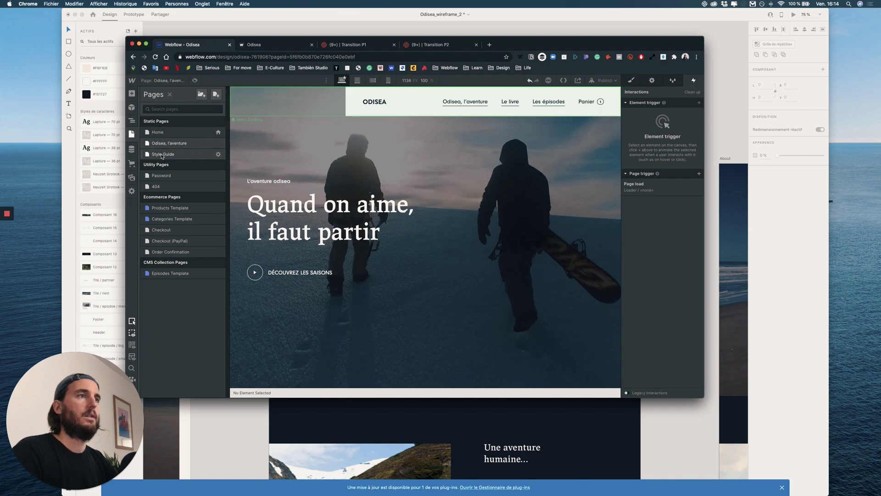
{"action": "left_click", "coordinate": [169, 207]}
{"action": "left_click", "coordinate": [699, 174]}
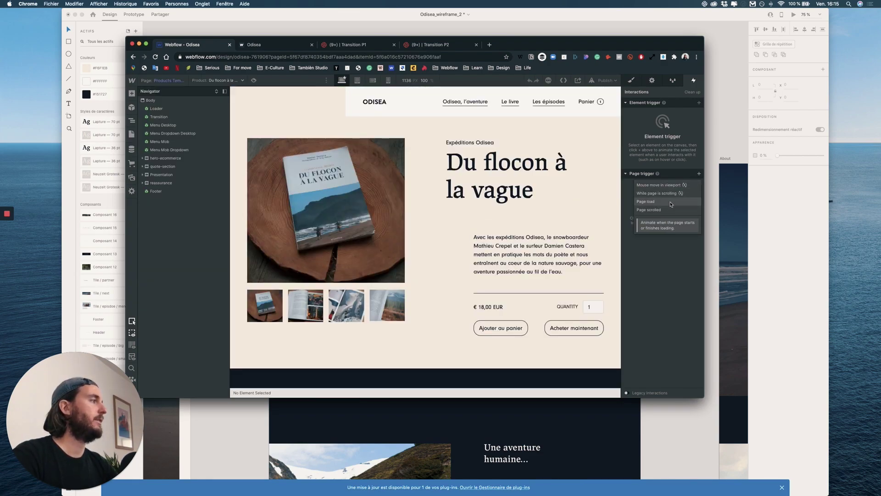
{"action": "left_click", "coordinate": [646, 201]}
{"action": "left_click", "coordinate": [658, 138]}
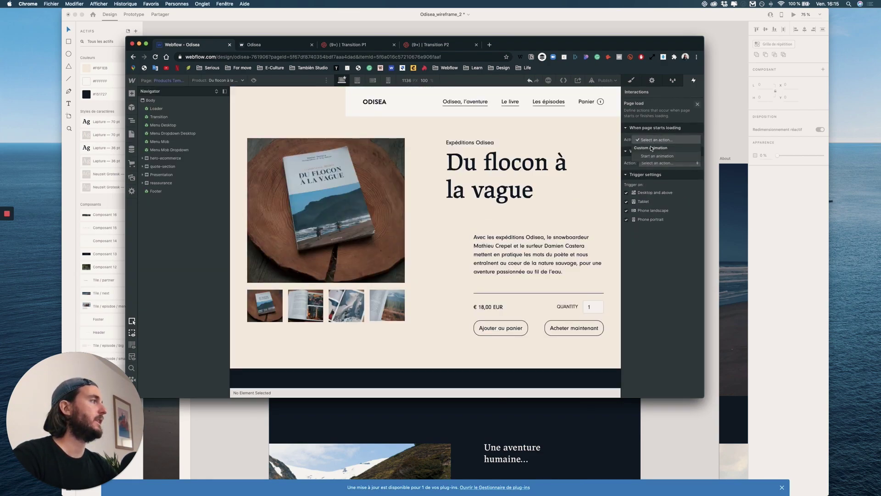
{"action": "left_click", "coordinate": [653, 149]}
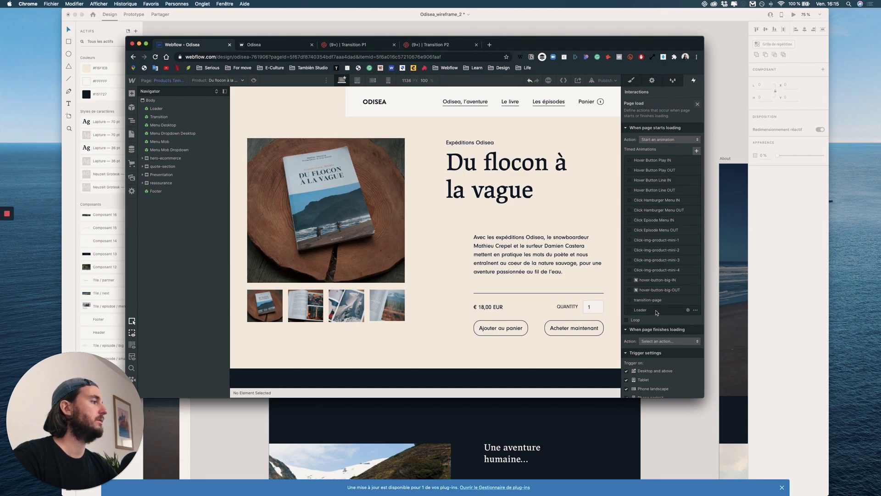
{"action": "left_click", "coordinate": [657, 311]}
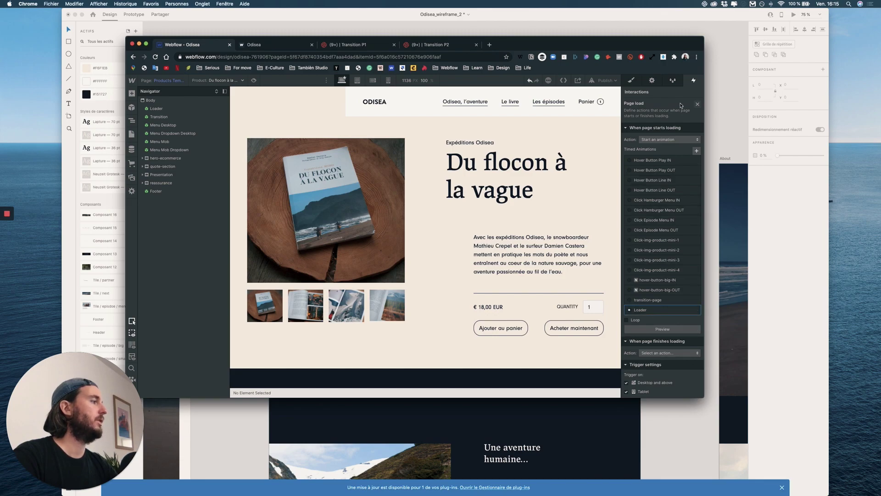
Step: Add a page load trigger with the Loader animation to the Checkout and Checkout (PayPal) pages
{"action": "left_click", "coordinate": [132, 134]}
{"action": "left_click", "coordinate": [177, 231]}
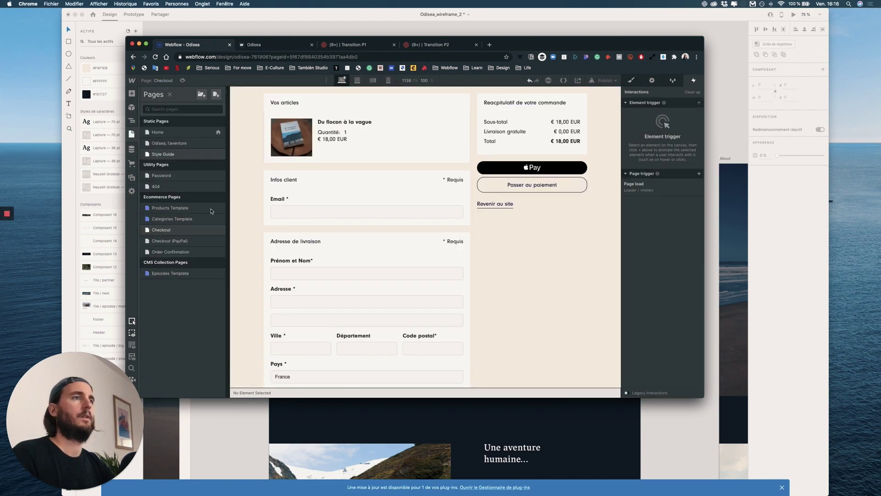
{"action": "left_click", "coordinate": [699, 173]}
{"action": "left_click", "coordinate": [646, 201]}
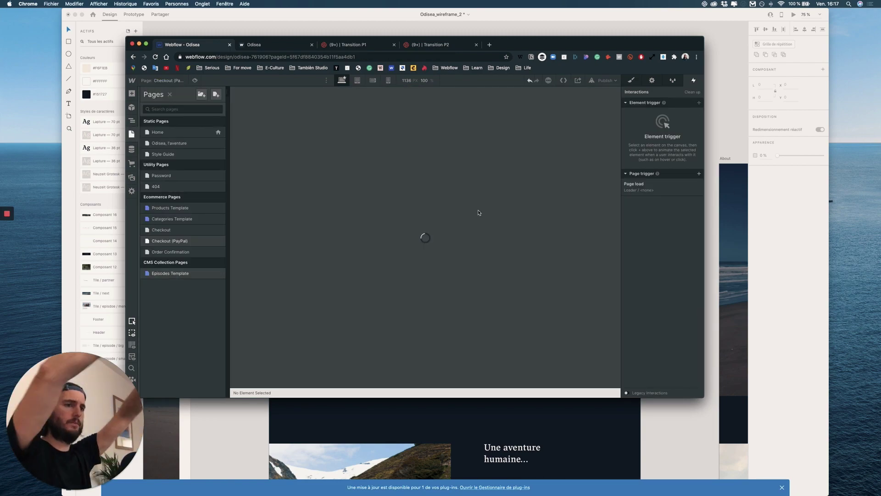
Step: Add a page load trigger to the Episodes Template page that starts the Loader animation when the page starts loading
{"action": "left_click", "coordinate": [699, 174]}
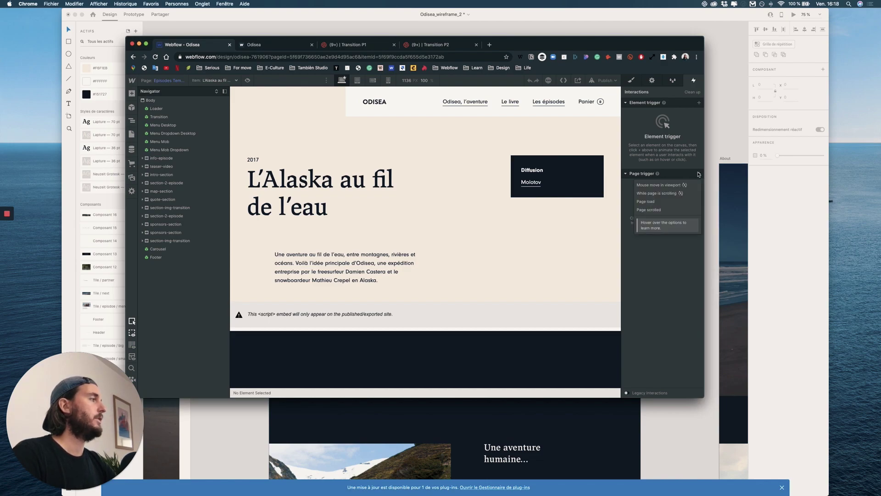
{"action": "left_click", "coordinate": [655, 202]}
{"action": "left_click", "coordinate": [657, 156]}
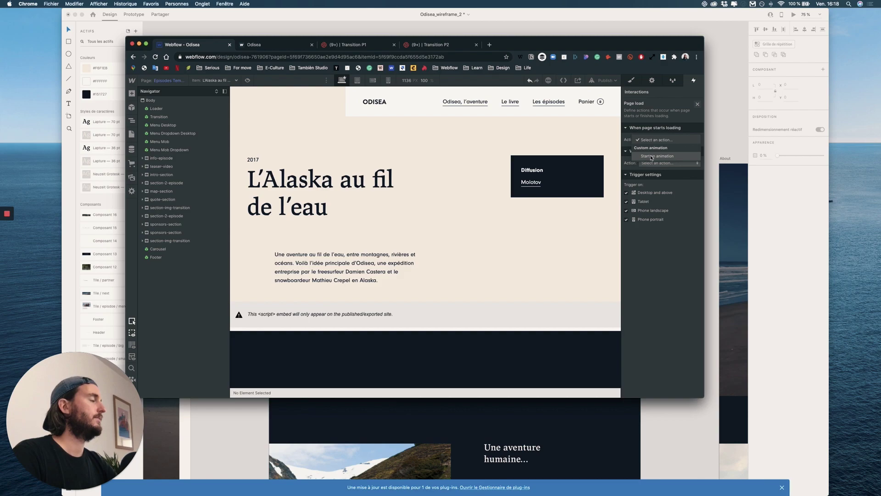
{"action": "left_click", "coordinate": [645, 311]}
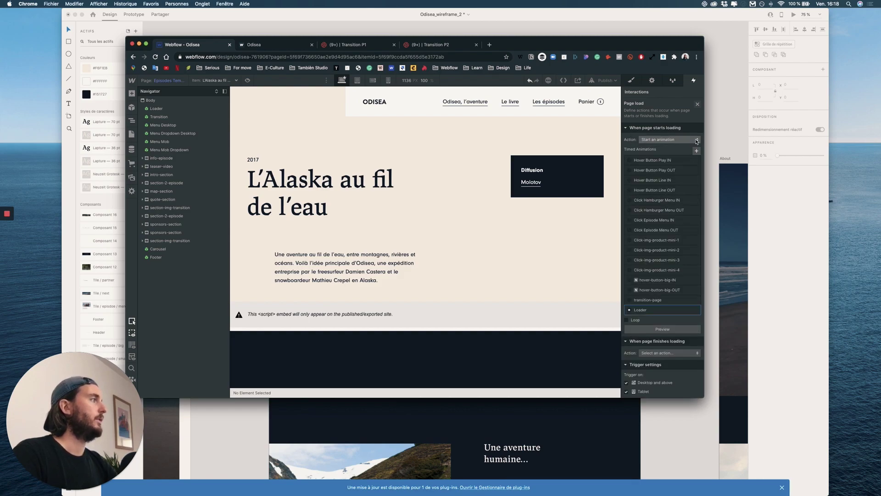
{"action": "left_click", "coordinate": [697, 104]}
Step: Publish the site to the selected domains and switch to the published Odisea site
{"action": "left_click", "coordinate": [606, 81]}
{"action": "left_click", "coordinate": [590, 167]}
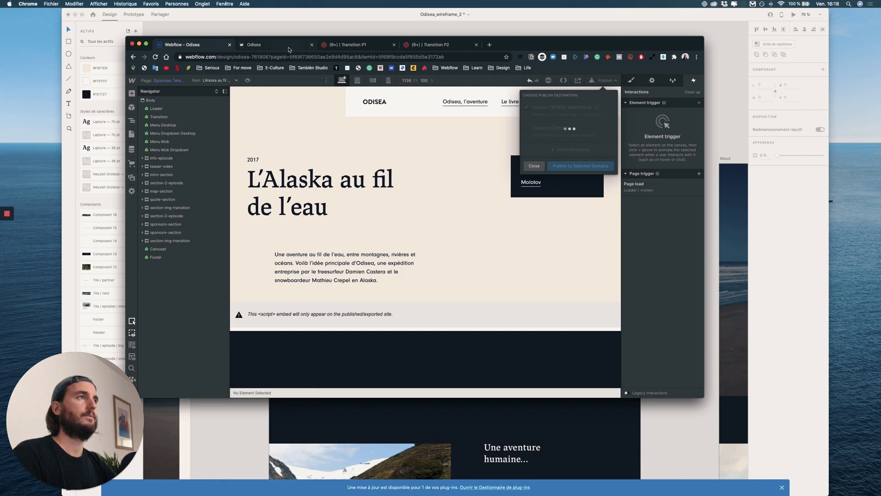
{"action": "left_click", "coordinate": [265, 45]}
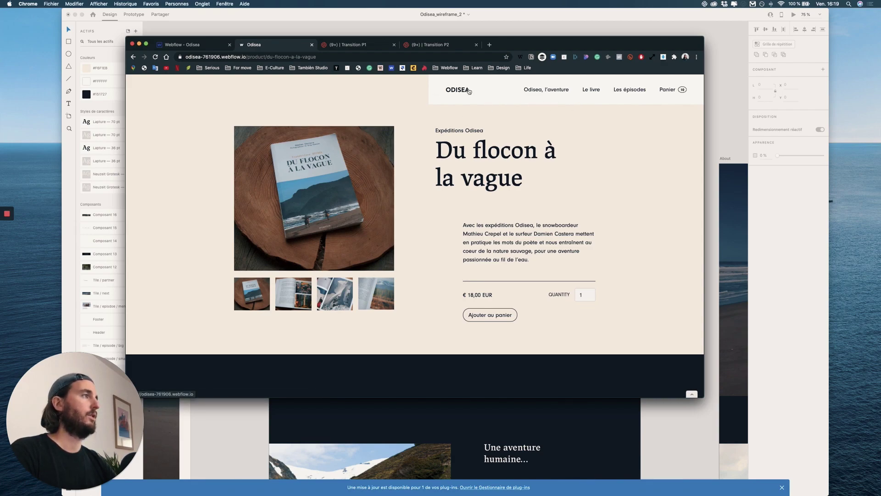
Step: Check the Loader and transition between the Odisea, l'aventure and Le livre pages on the published site, and return to the Webflow Designer
{"action": "left_click", "coordinate": [546, 94]}
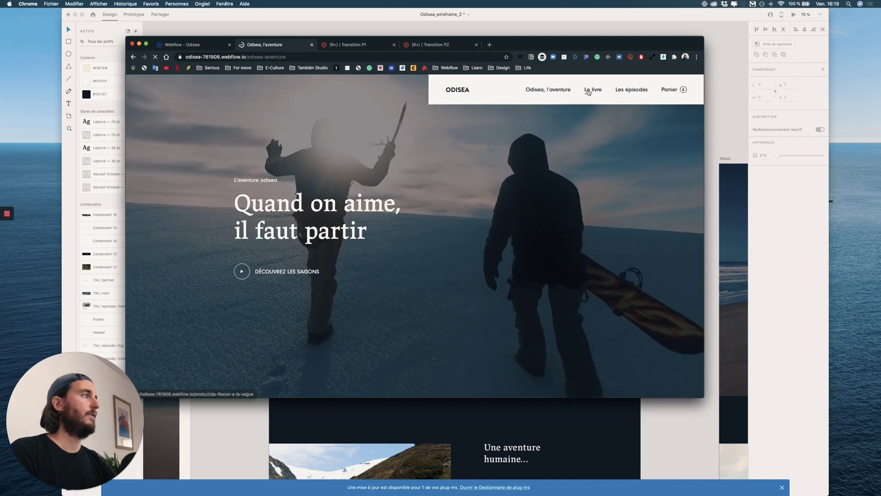
{"action": "left_click", "coordinate": [590, 90]}
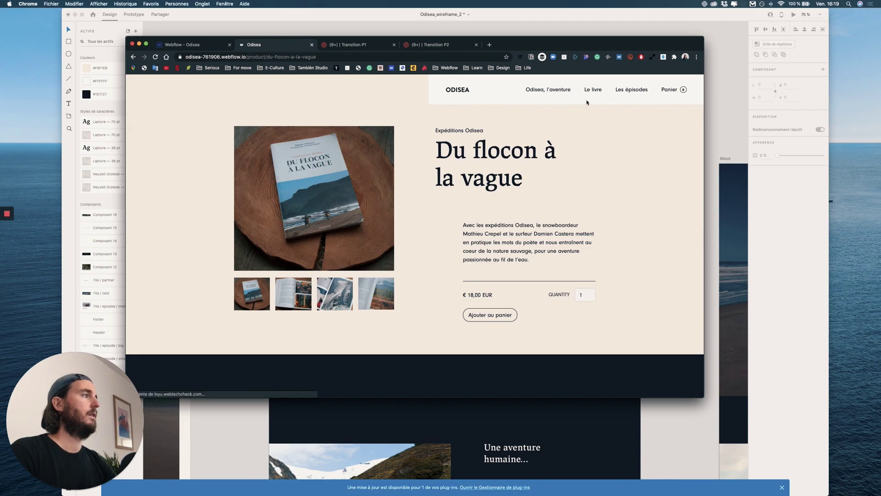
{"action": "left_click", "coordinate": [592, 94]}
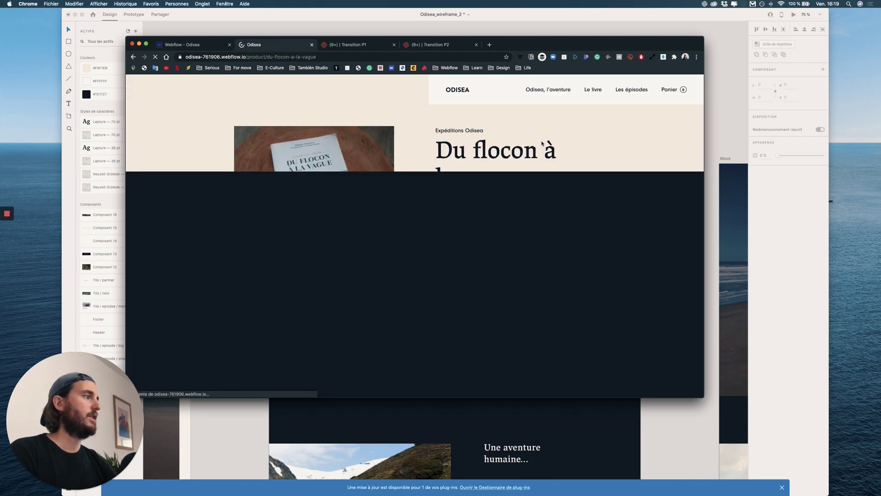
{"action": "left_click", "coordinate": [593, 90]}
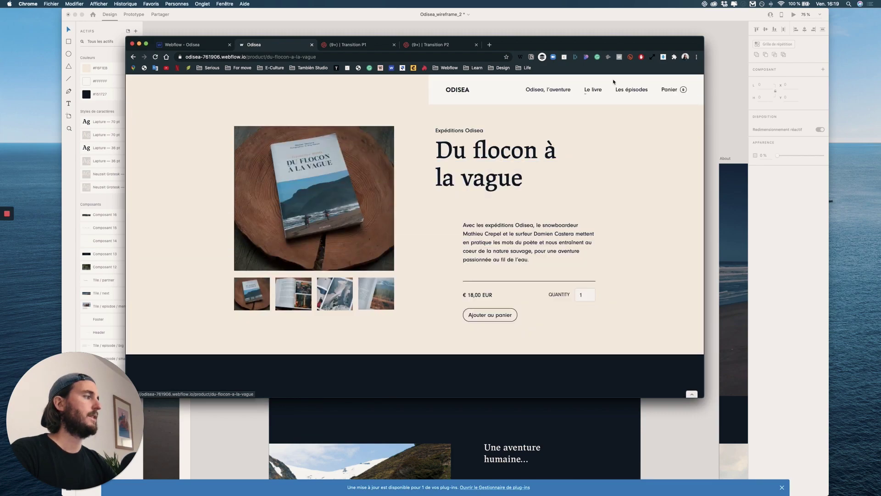
{"action": "scroll", "coordinate": [581, 88], "scroll_direction": "down", "scroll_amount": 2}
{"action": "scroll", "coordinate": [569, 90], "scroll_direction": "up", "scroll_amount": 2}
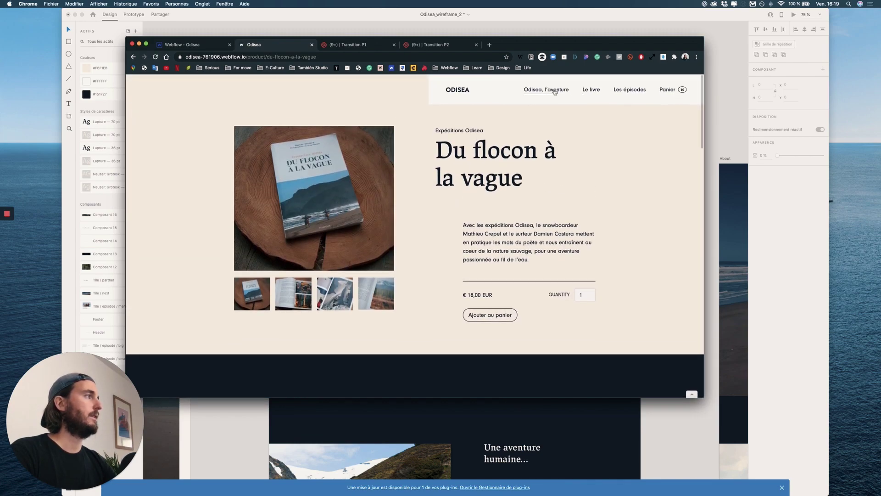
{"action": "left_click", "coordinate": [593, 90]}
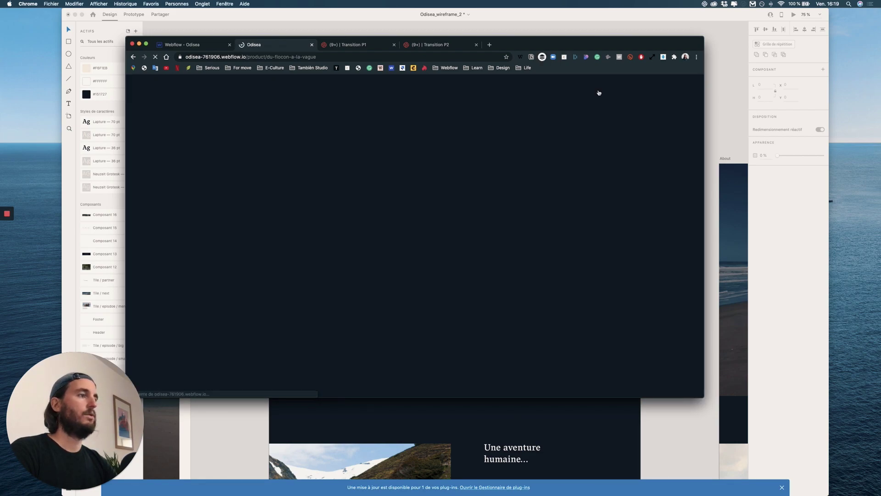
{"action": "left_click", "coordinate": [545, 94]}
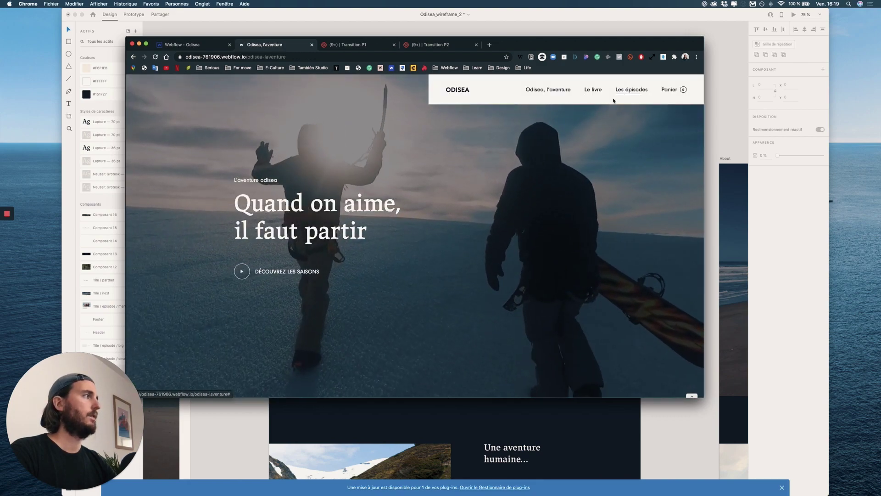
{"action": "left_click", "coordinate": [600, 94]}
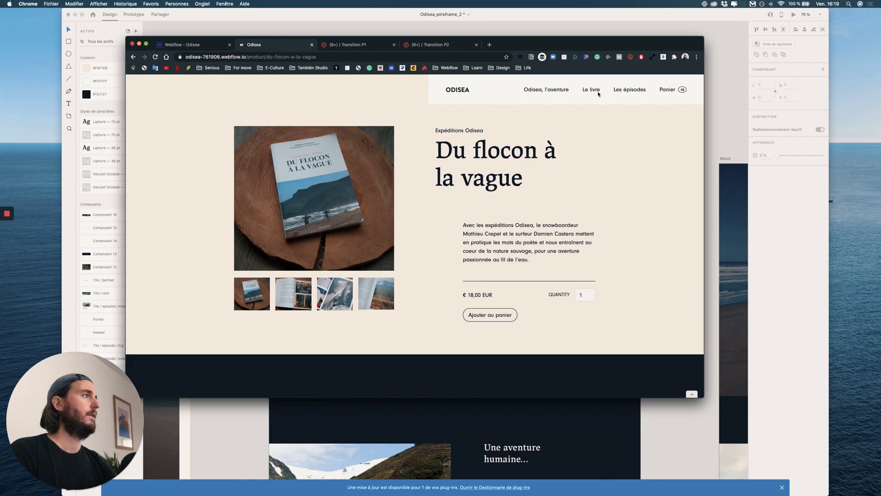
{"action": "left_click", "coordinate": [200, 45]}
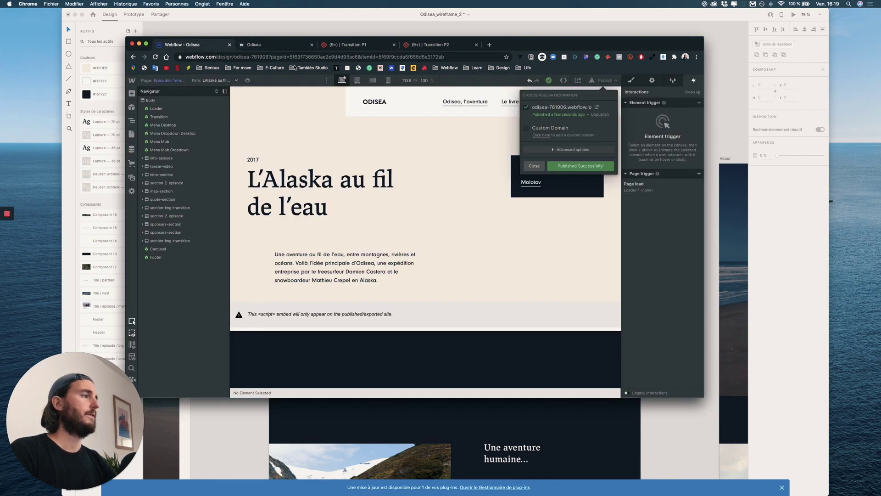
Step: In the Episodes Template's Loader animation, make the actions affect all elements with the loader class and save the animation
{"action": "left_click", "coordinate": [654, 184]}
{"action": "left_click", "coordinate": [661, 185]}
{"action": "scroll", "coordinate": [657, 185], "scroll_direction": "down", "scroll_amount": 1}
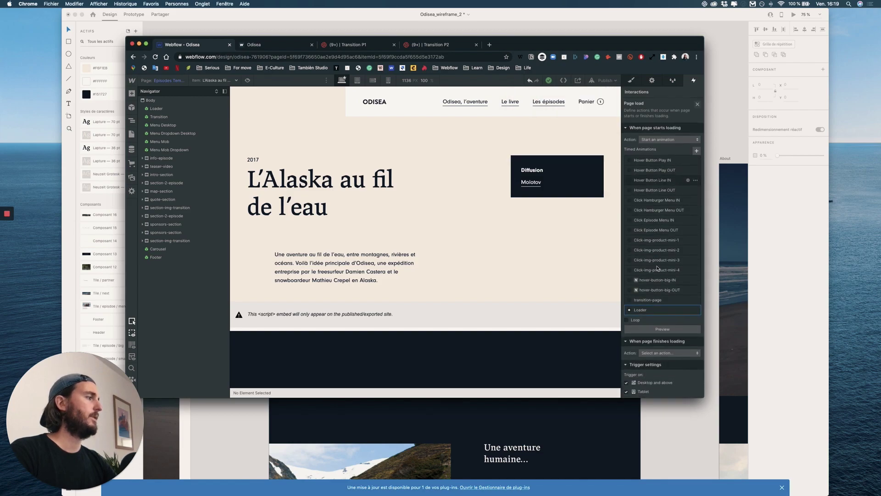
{"action": "left_click", "coordinate": [651, 312]}
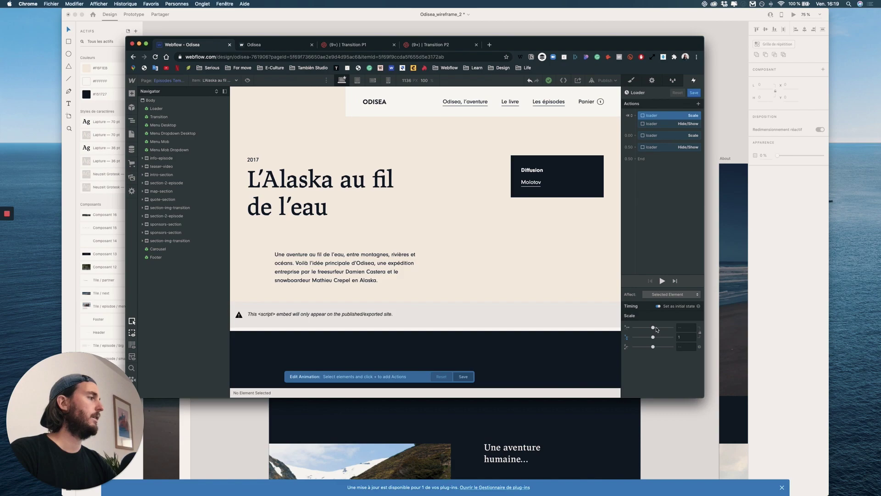
{"action": "left_click", "coordinate": [659, 125]}
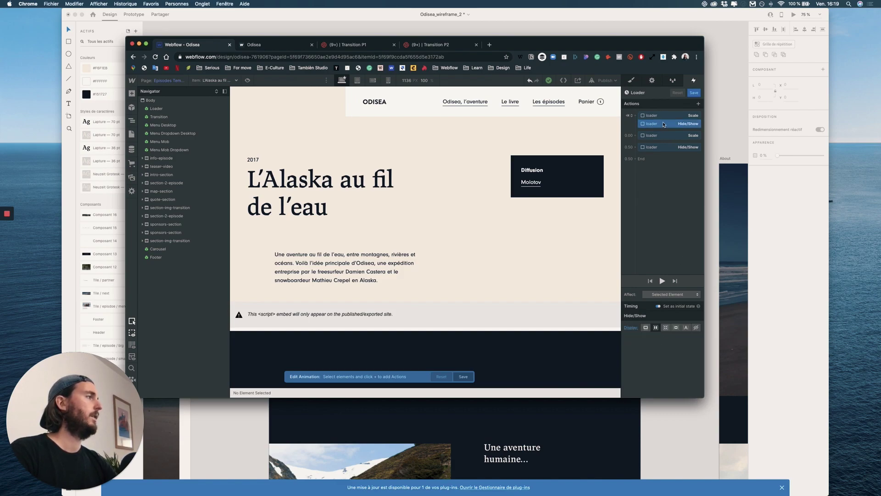
{"action": "left_click", "coordinate": [662, 281]}
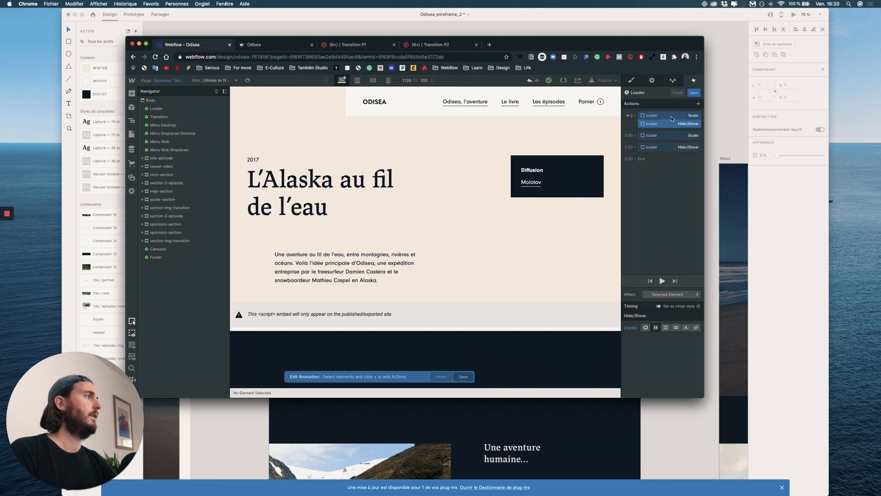
{"action": "left_click", "coordinate": [670, 294]}
{"action": "left_click", "coordinate": [671, 287]}
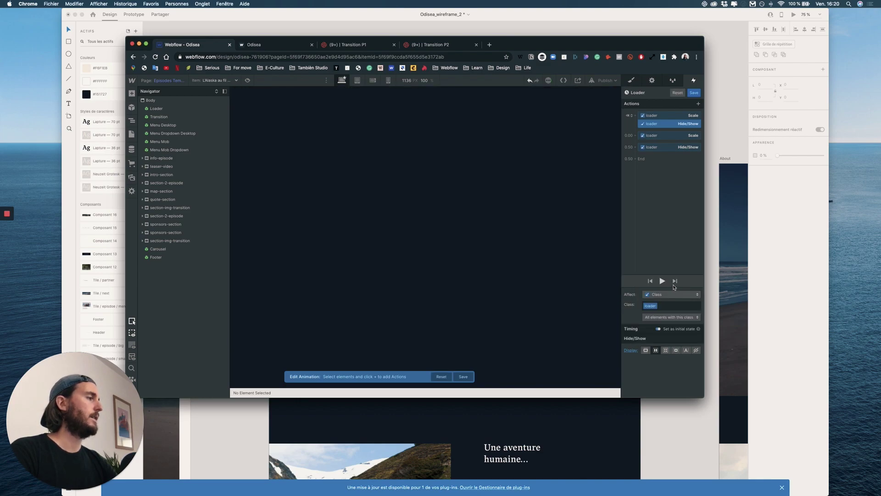
{"action": "left_click", "coordinate": [670, 316]}
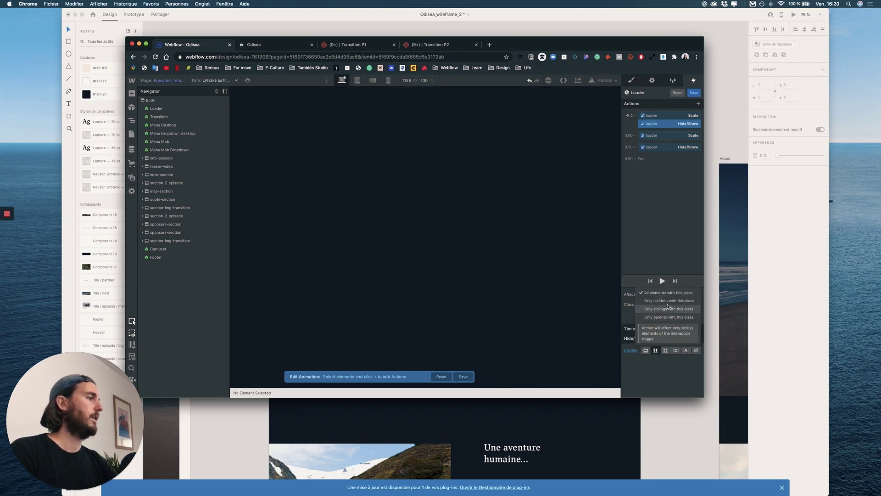
{"action": "key", "text": "Escape"}
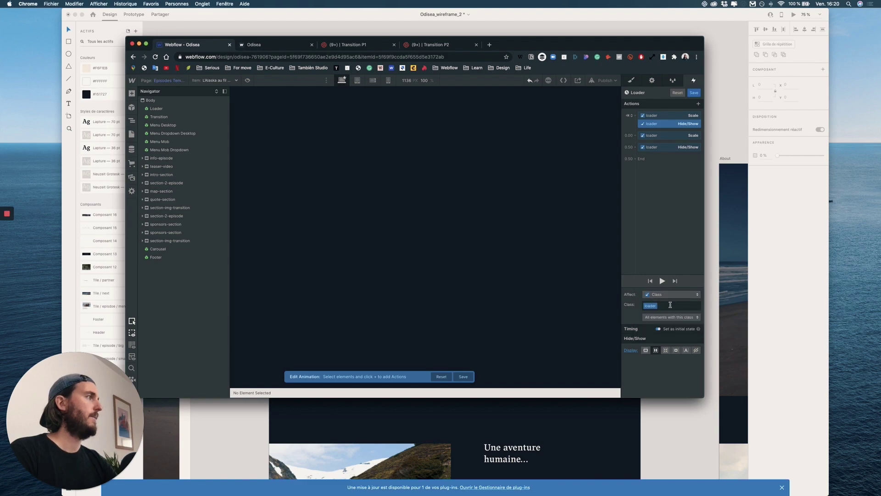
{"action": "left_click", "coordinate": [691, 93]}
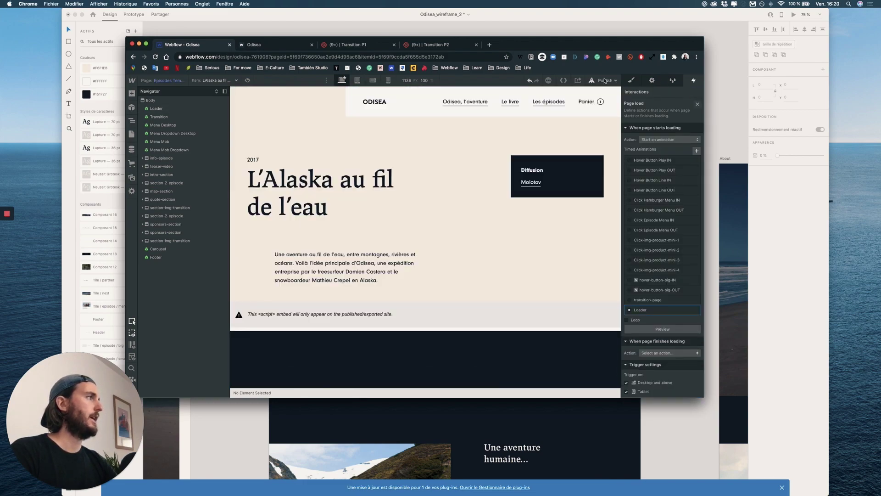
Step: Publish the site to the selected domains, then switch to the published Odisea site and reload the Du flocon à la vague product page
{"action": "left_click", "coordinate": [605, 81]}
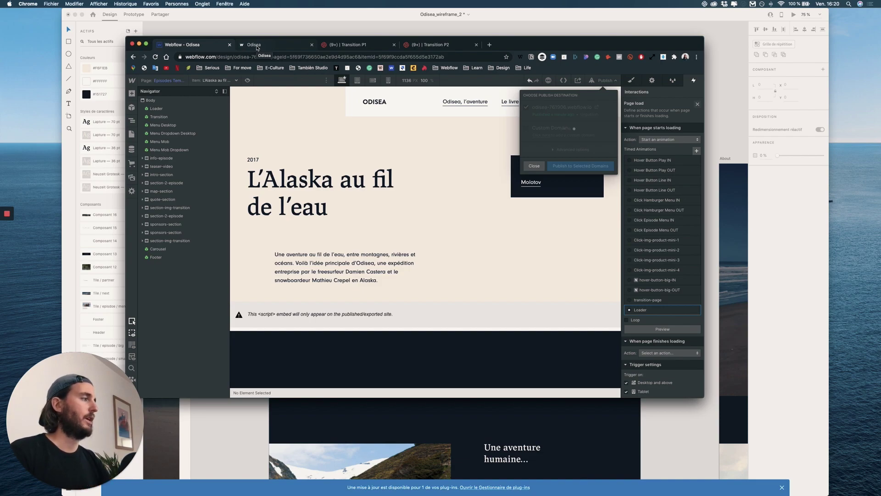
{"action": "right_click", "coordinate": [256, 48]}
{"action": "key", "text": "Escape"}
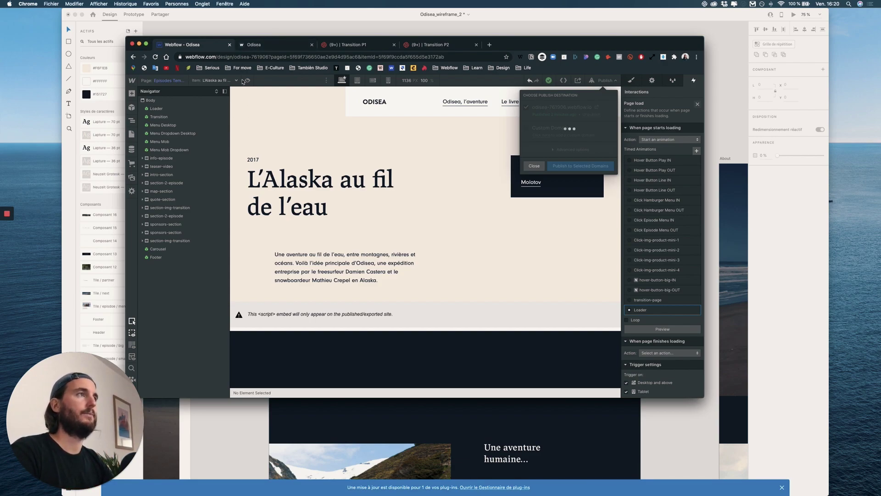
{"action": "left_click", "coordinate": [285, 49]}
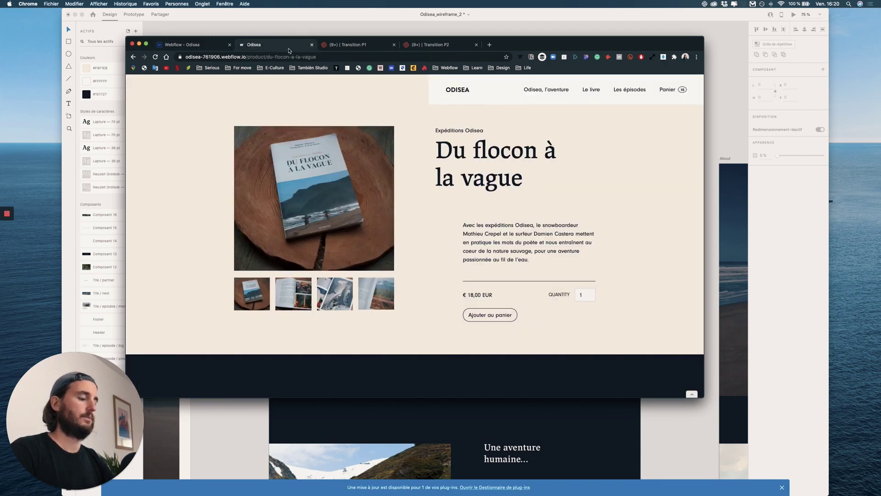
{"action": "key", "text": "super+r"}
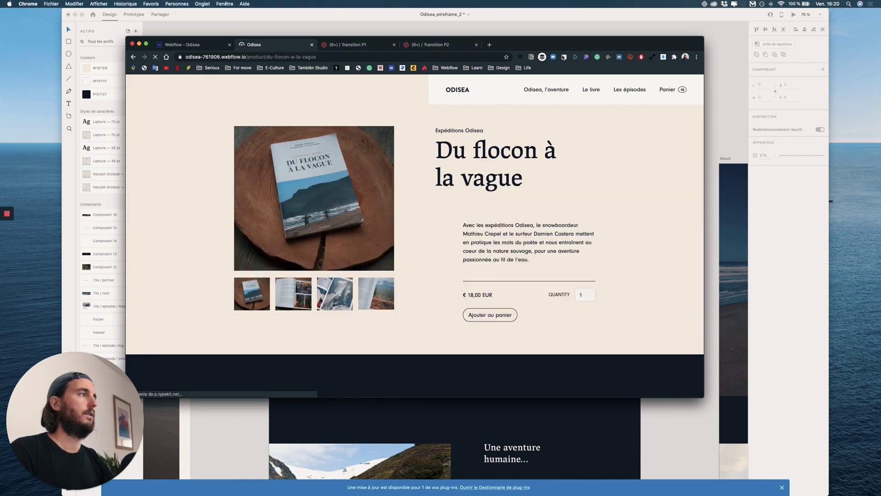
Step: Test the Loader and page transition on the published site by visiting Odisea, l'aventure, Le livre and the home page
{"action": "left_click", "coordinate": [554, 91]}
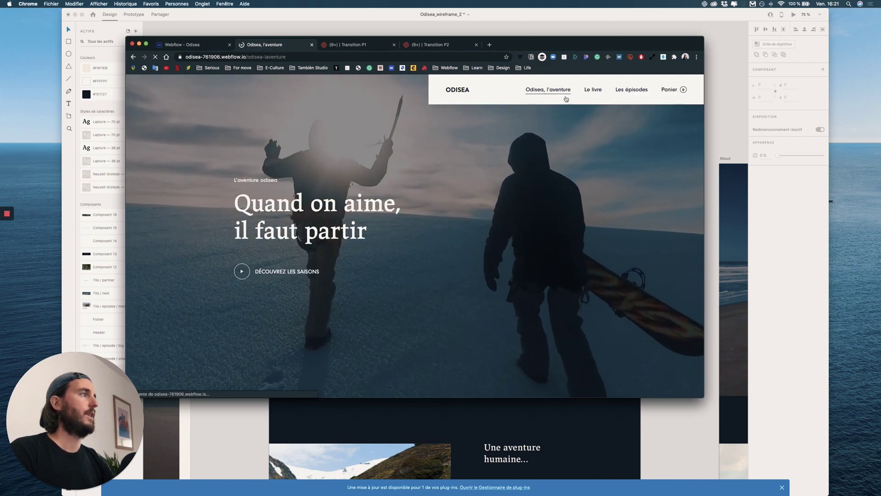
{"action": "left_click", "coordinate": [560, 91]}
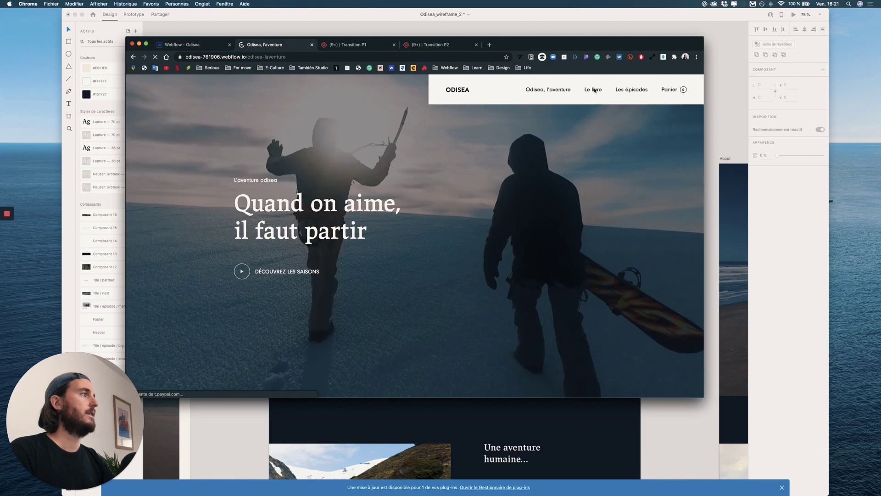
{"action": "left_click", "coordinate": [594, 90]}
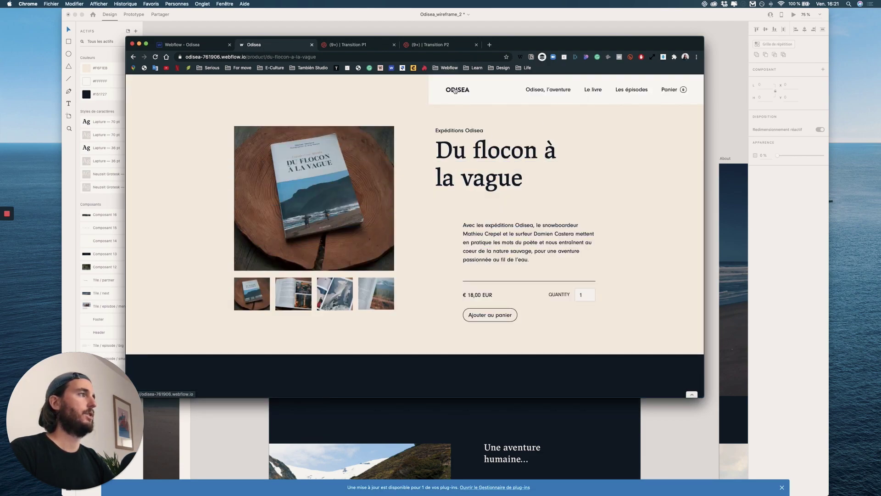
{"action": "left_click", "coordinate": [456, 90]}
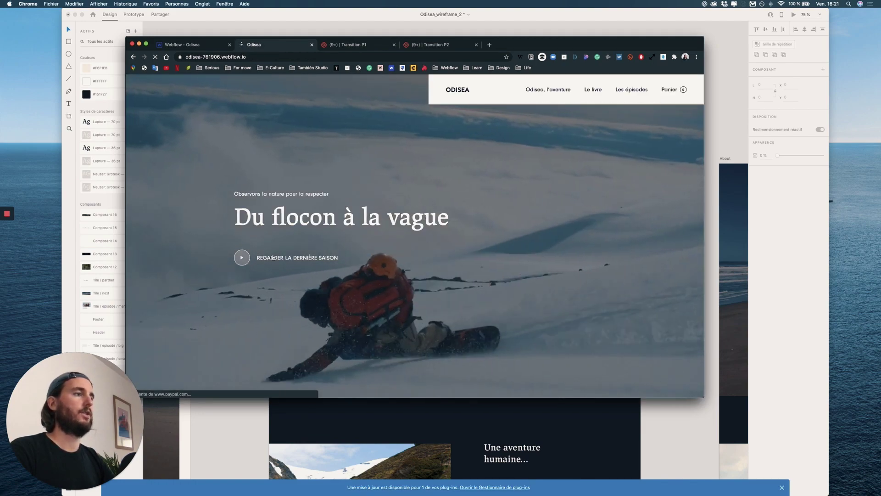
Step: Test the transition between the home page and the Alaska episode several times through the "Regarder la dernière saison" link and the Odisea logo
{"action": "left_click", "coordinate": [254, 262]}
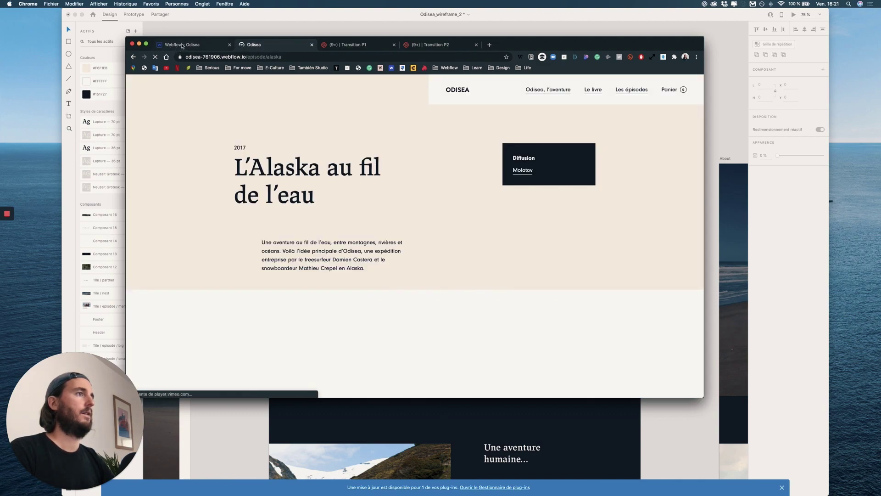
{"action": "left_click", "coordinate": [465, 91]}
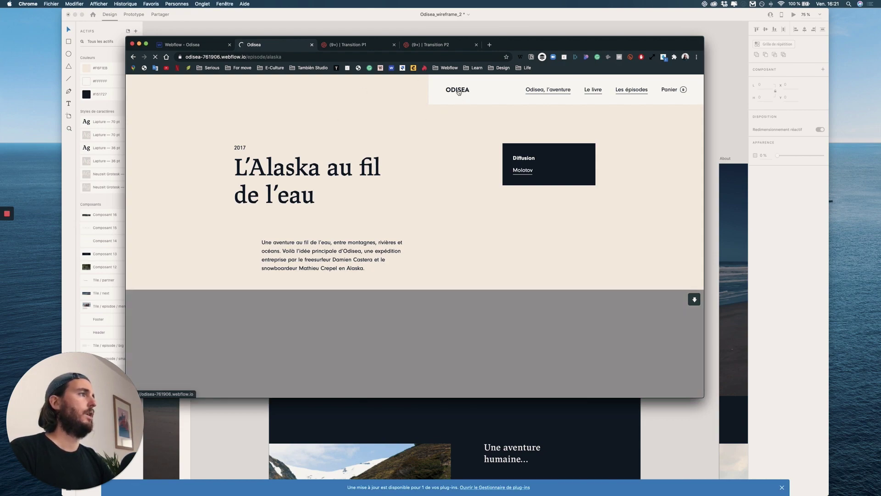
{"action": "left_click", "coordinate": [458, 91]}
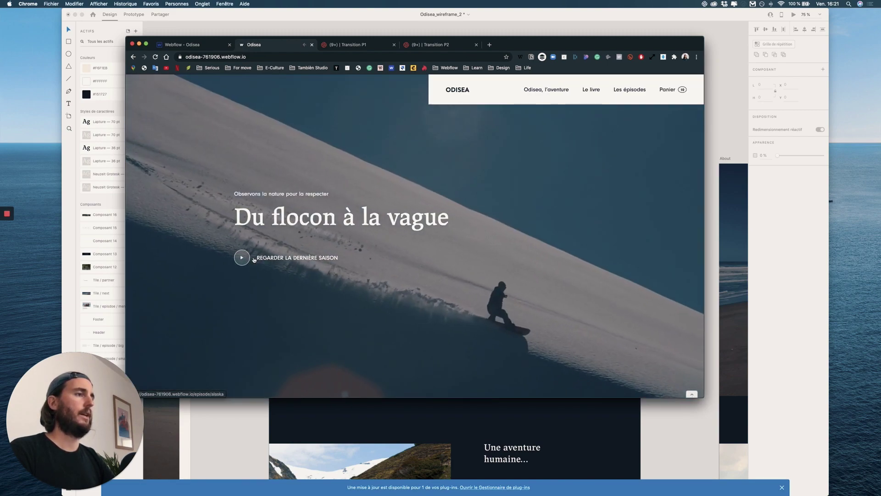
{"action": "left_click", "coordinate": [254, 260]}
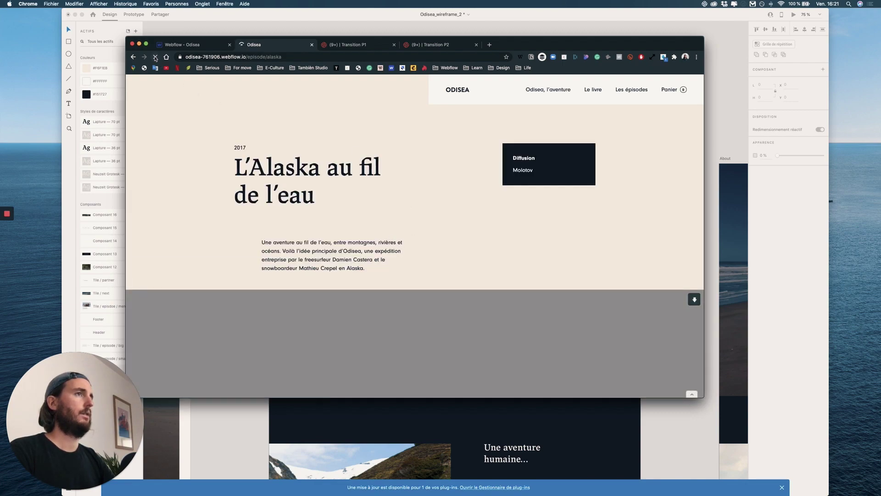
{"action": "left_click", "coordinate": [460, 91]}
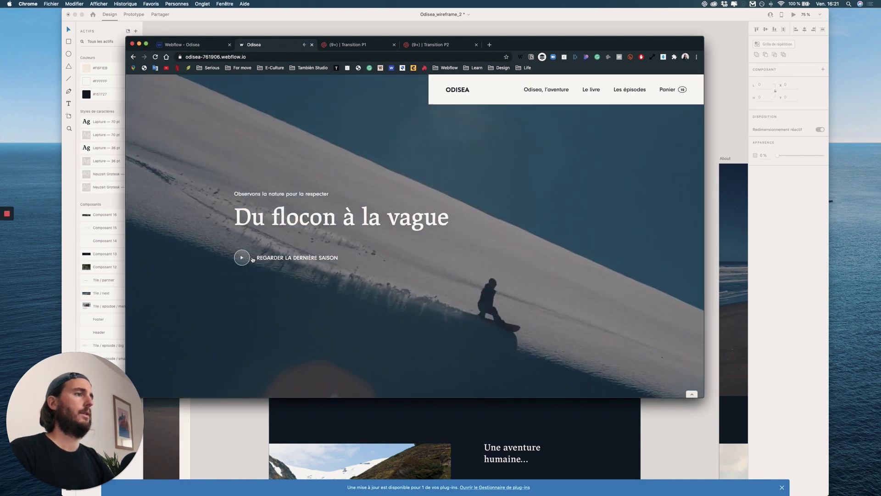
{"action": "left_click", "coordinate": [252, 258]}
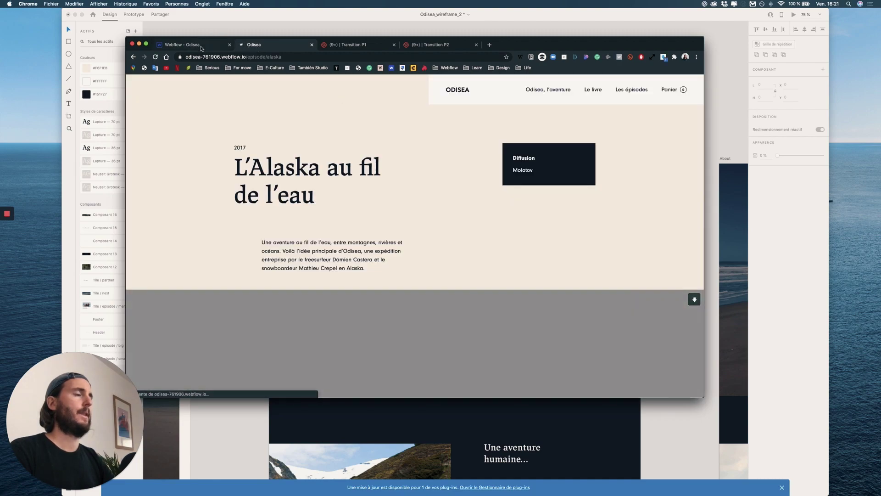
Step: Return to the Webflow Designer, review the page load trigger settings of the Episodes Template page and close them
{"action": "left_click", "coordinate": [201, 46]}
{"action": "left_click", "coordinate": [471, 161]}
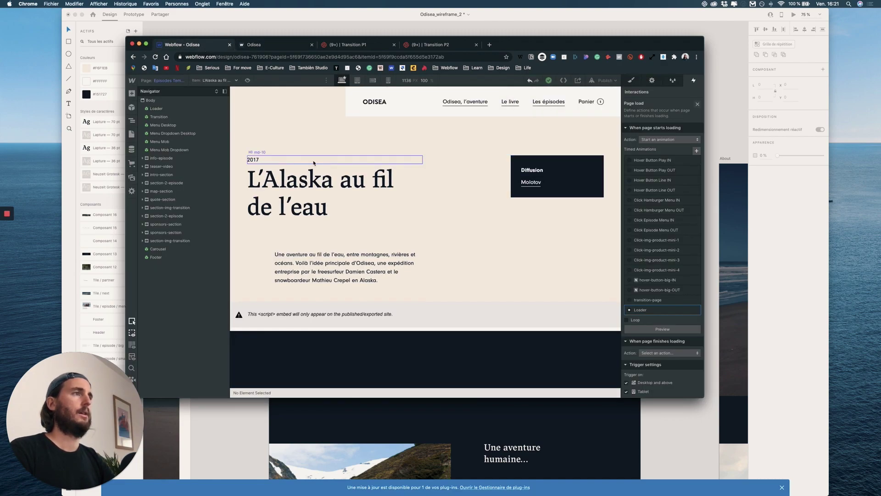
{"action": "scroll", "coordinate": [679, 280], "scroll_direction": "down", "scroll_amount": 1}
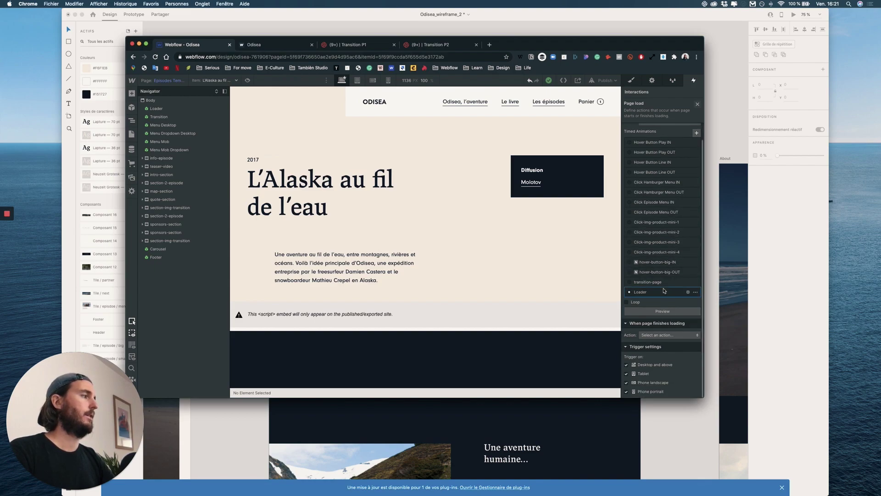
{"action": "scroll", "coordinate": [667, 274], "scroll_direction": "up", "scroll_amount": 1}
{"action": "left_click", "coordinate": [697, 105]}
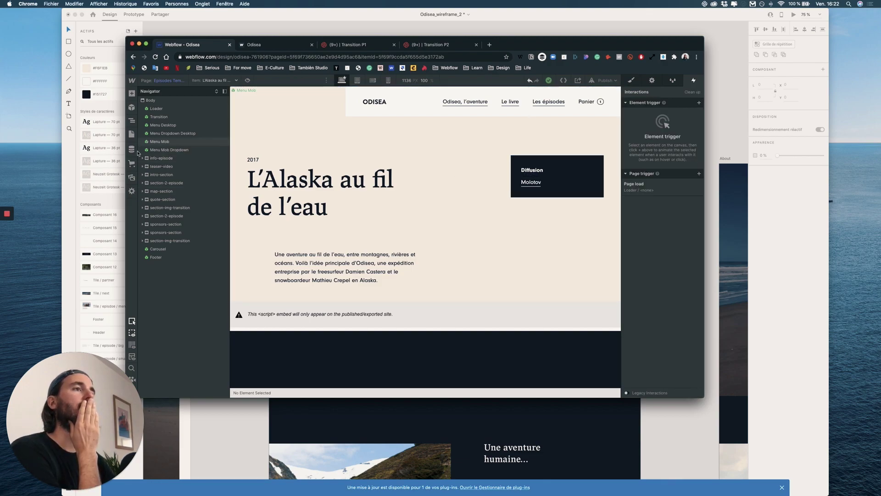
Step: Open the Home page's Hero Section for editing and inspect the interactions and styles of its button-play link
{"action": "left_click", "coordinate": [132, 135]}
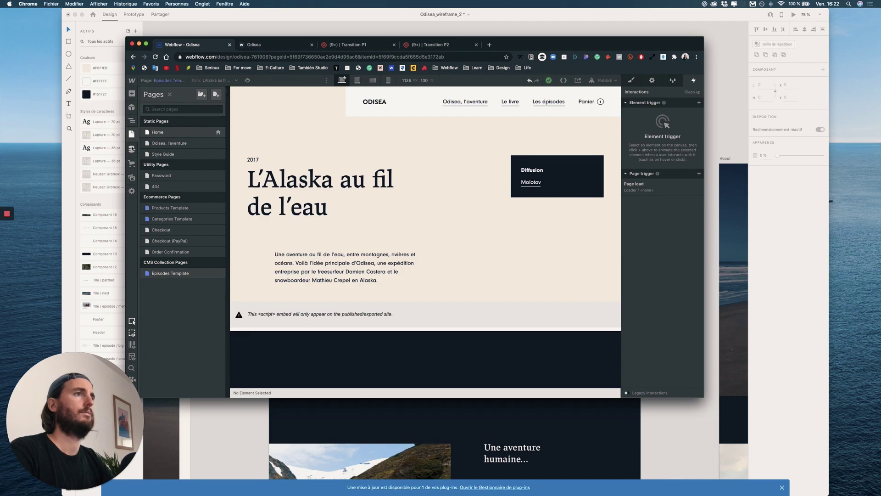
{"action": "left_click", "coordinate": [169, 133]}
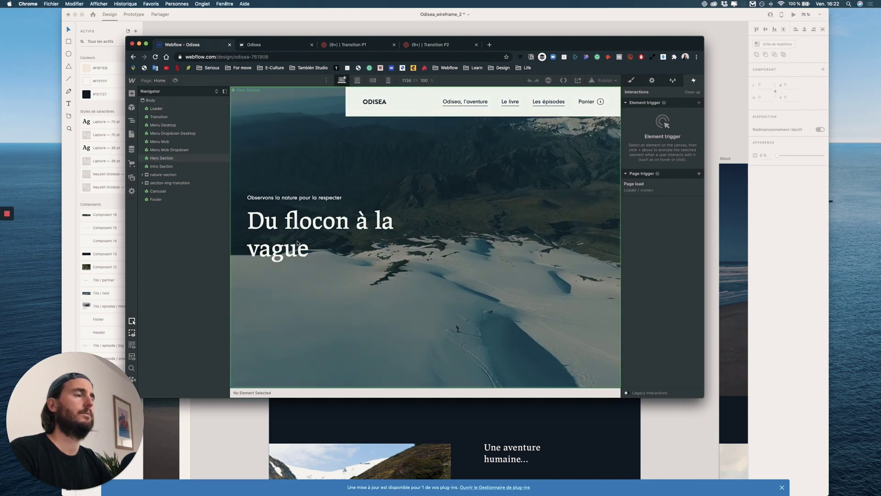
{"action": "double_click", "coordinate": [297, 243]}
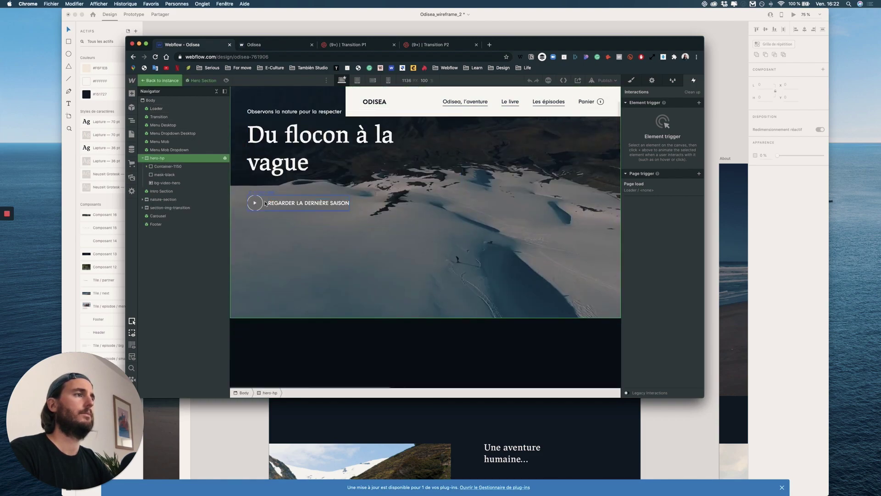
{"action": "left_click", "coordinate": [265, 204]}
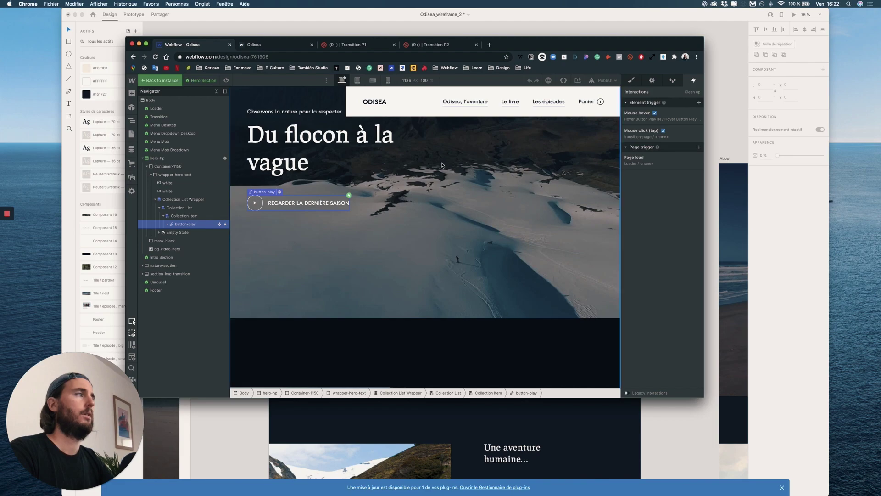
{"action": "left_click", "coordinate": [632, 81]}
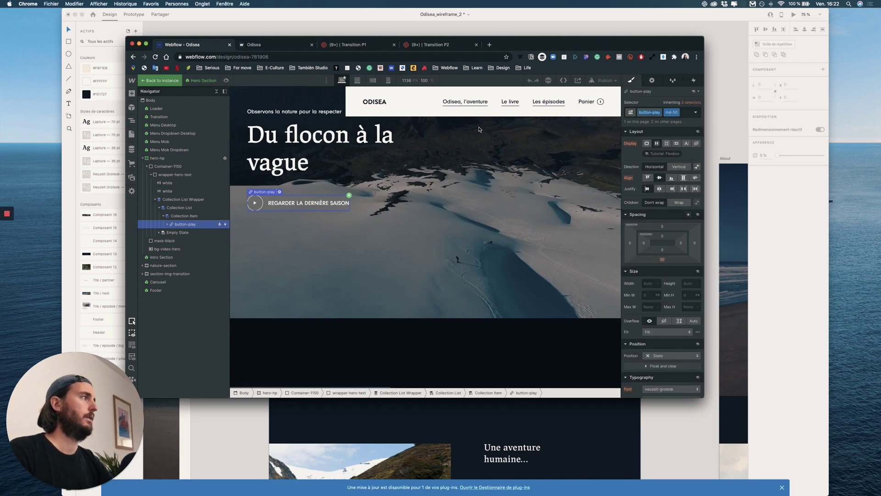
Step: Check the mouse click trigger of the hero's button-play link and preview its transition-page animation
{"action": "left_click", "coordinate": [342, 192]}
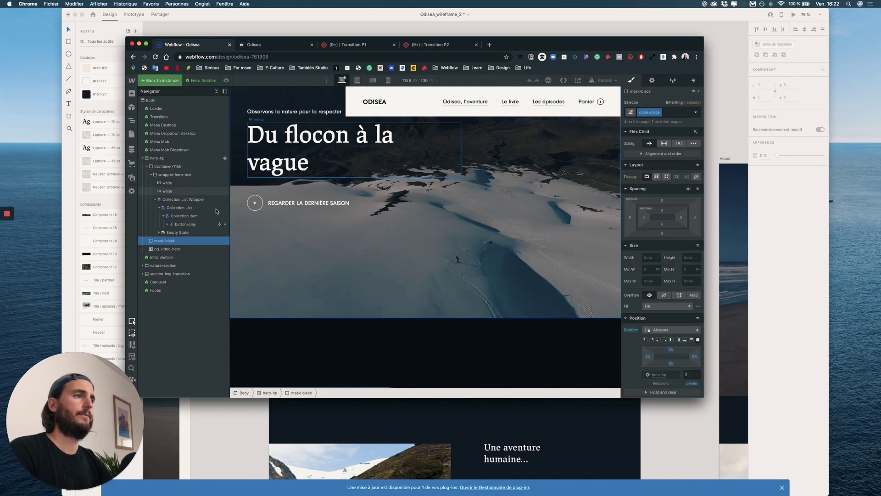
{"action": "left_click", "coordinate": [312, 199]}
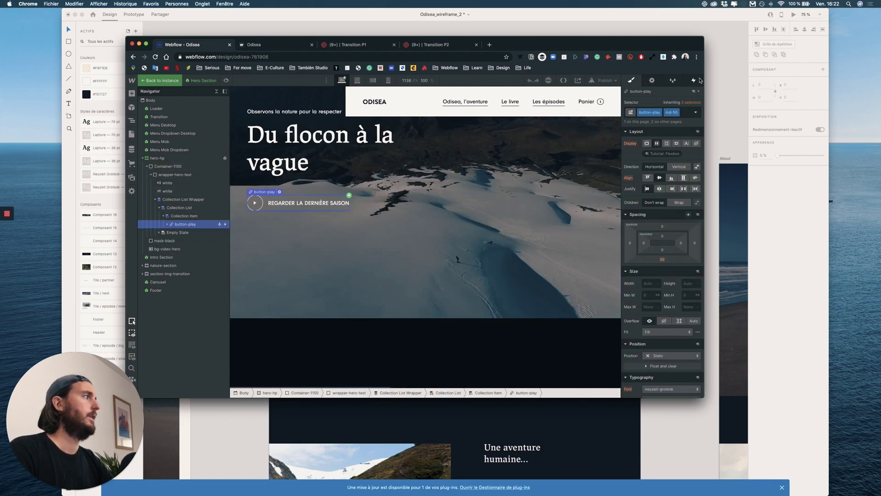
{"action": "left_click", "coordinate": [694, 80]}
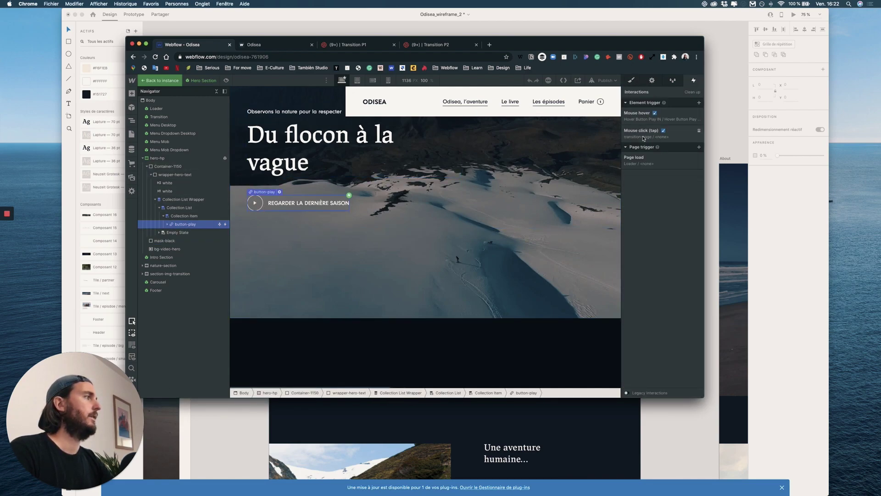
{"action": "left_click", "coordinate": [684, 135]}
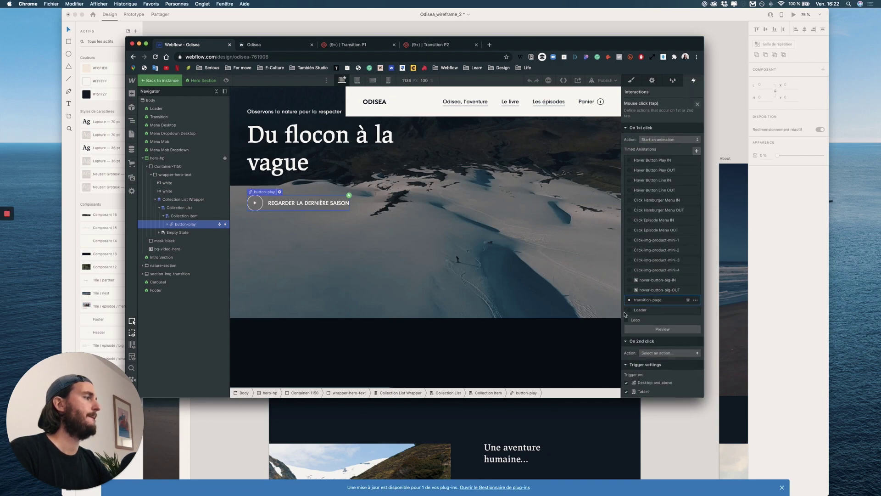
{"action": "left_click", "coordinate": [650, 329]}
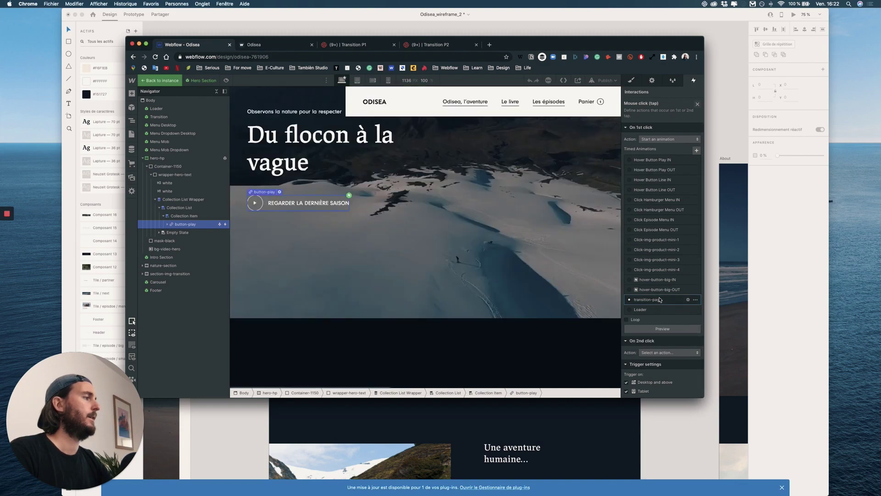
Step: Open the Odisea project's custom code settings and find the transition script in the Footer Code
{"action": "mouse_move", "coordinate": [132, 84]}
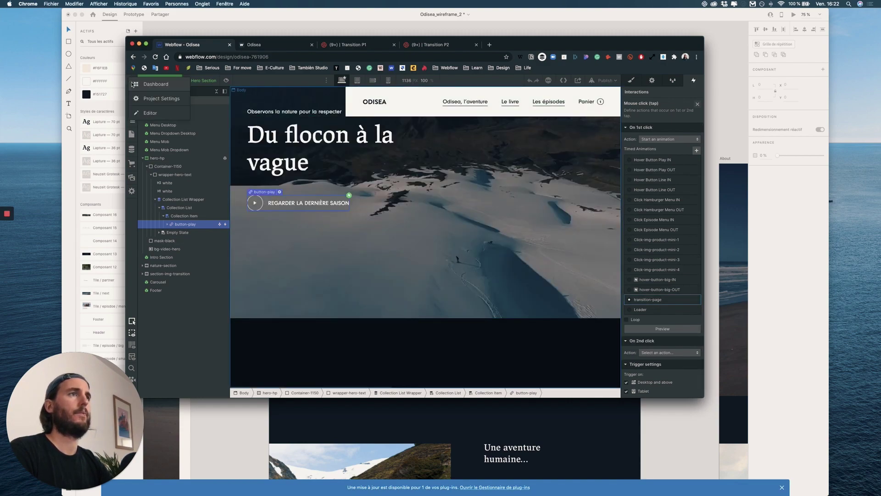
{"action": "left_click", "coordinate": [166, 100]}
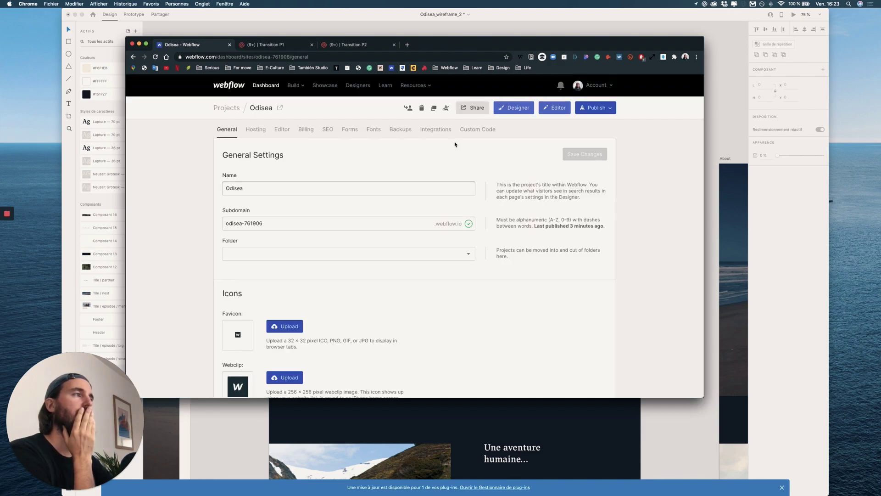
{"action": "left_click", "coordinate": [478, 130]}
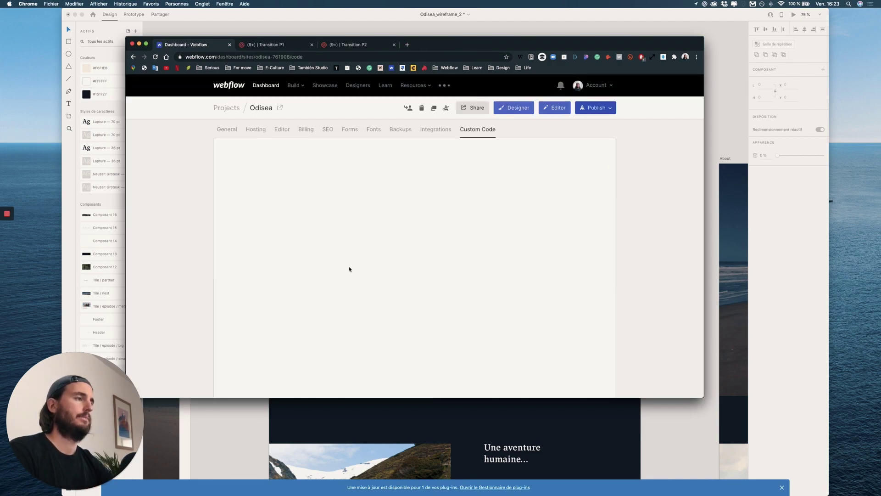
{"action": "scroll", "coordinate": [386, 329], "scroll_direction": "down", "scroll_amount": 15}
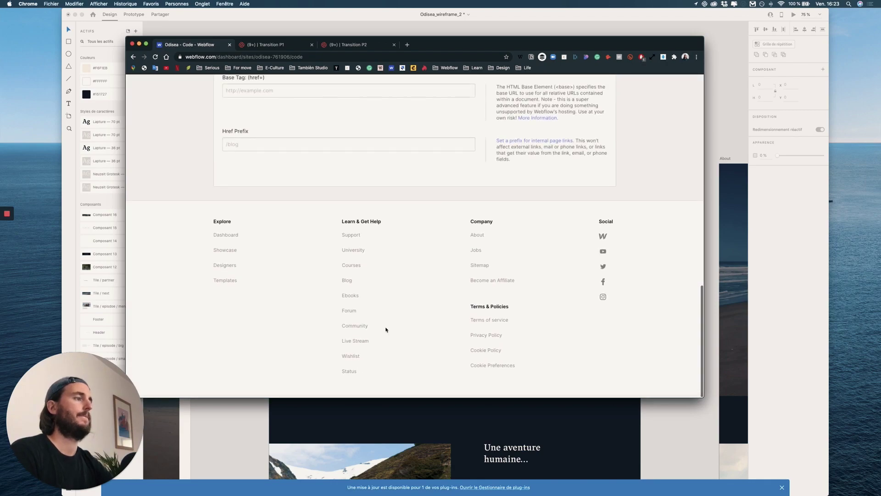
{"action": "scroll", "coordinate": [386, 328], "scroll_direction": "up", "scroll_amount": 10}
{"action": "scroll", "coordinate": [386, 329], "scroll_direction": "up", "scroll_amount": 2}
{"action": "scroll", "coordinate": [459, 239], "scroll_direction": "down", "scroll_amount": 10}
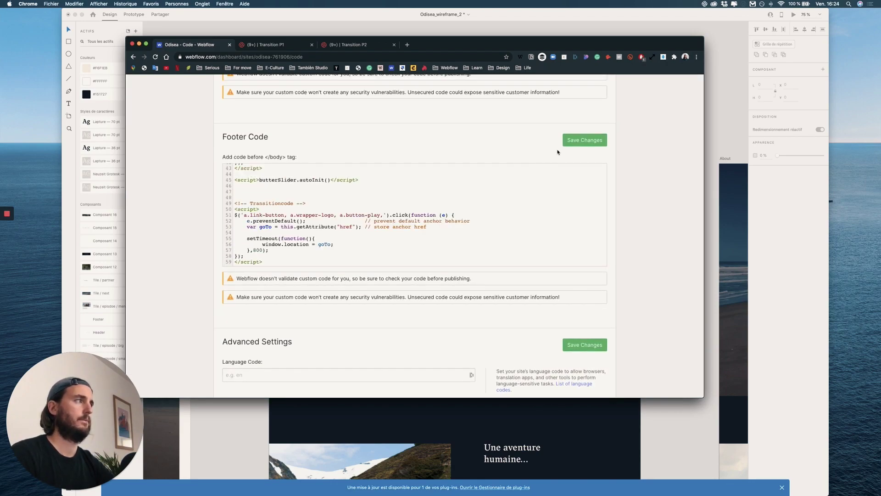
Step: Set the transition script's click selectors to "a.link-button, a.wrapper-logo, a.button-play," and save the footer code
{"action": "type", "text": "a.button-play,"}
{"action": "left_click", "coordinate": [431, 215]}
{"action": "left_click_drag", "start_coordinate": [425, 215], "coordinate": [391, 216]}
{"action": "key", "text": "BackSpace"}
{"action": "key", "text": "BackSpace"}
{"action": "key", "text": "BackSpace"}
{"action": "key", "text": "BackSpace"}
{"action": "key", "text": "BackSpace"}
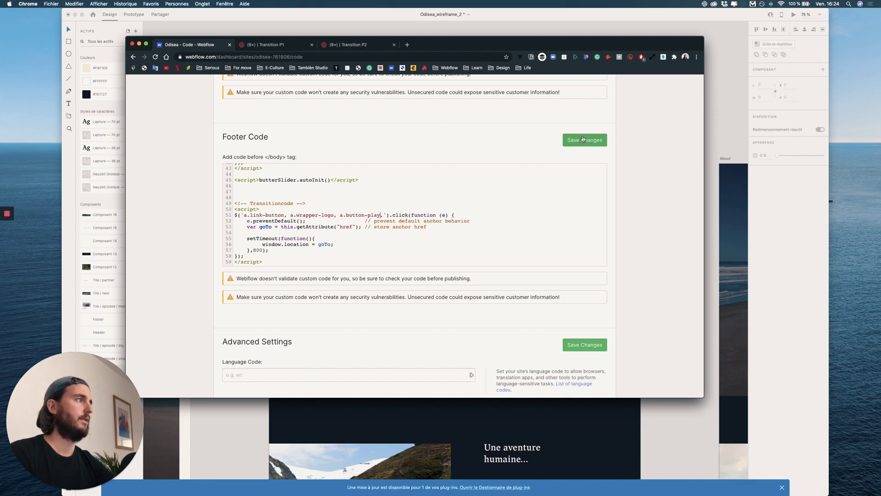
{"action": "left_click", "coordinate": [583, 140]}
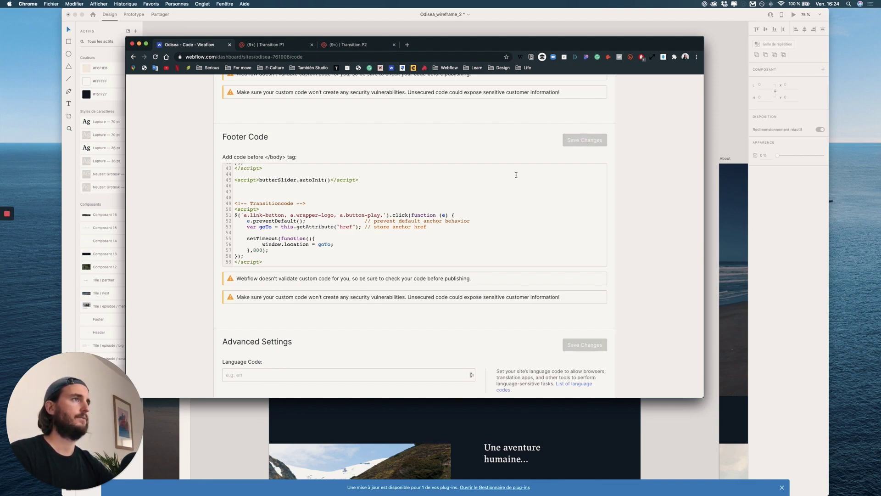
Step: Publish the site to odisea-761906.webflow.io and test the live home page's "Regarder la dernière saison" link
{"action": "scroll", "coordinate": [517, 175], "scroll_direction": "up", "scroll_amount": 15}
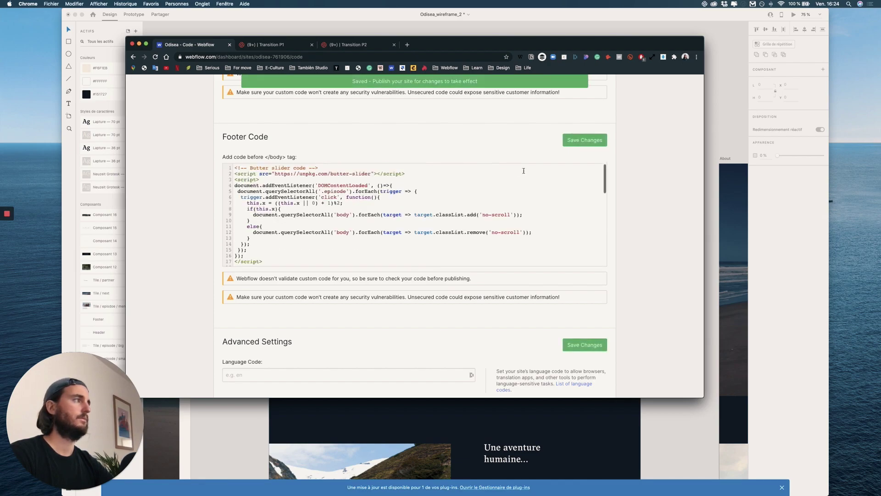
{"action": "left_click", "coordinate": [597, 108]}
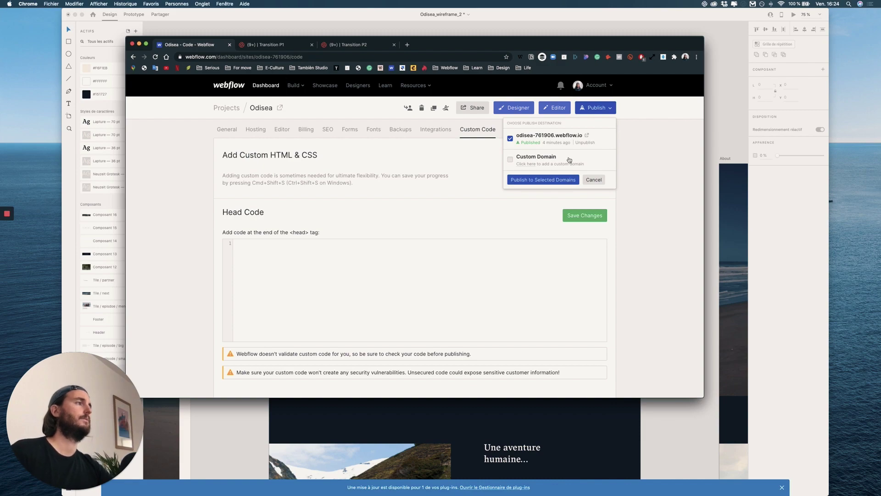
{"action": "left_click", "coordinate": [554, 180]}
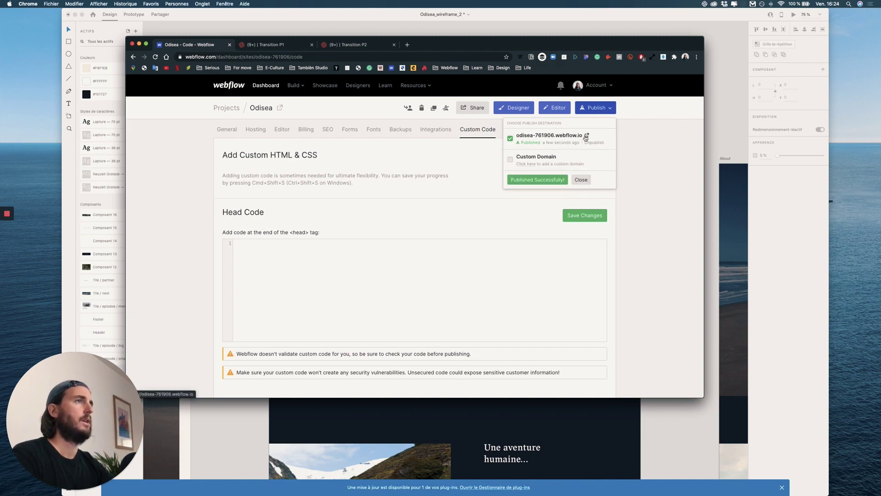
{"action": "left_click", "coordinate": [587, 137]}
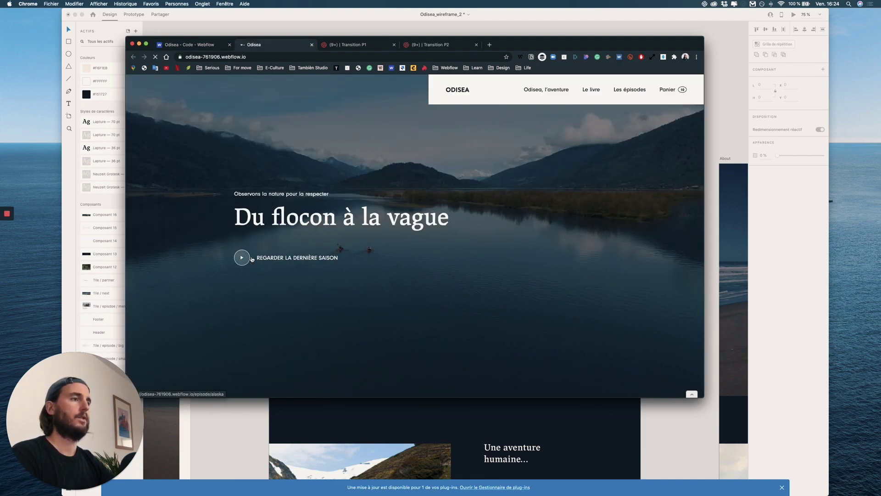
{"action": "left_click", "coordinate": [252, 259]}
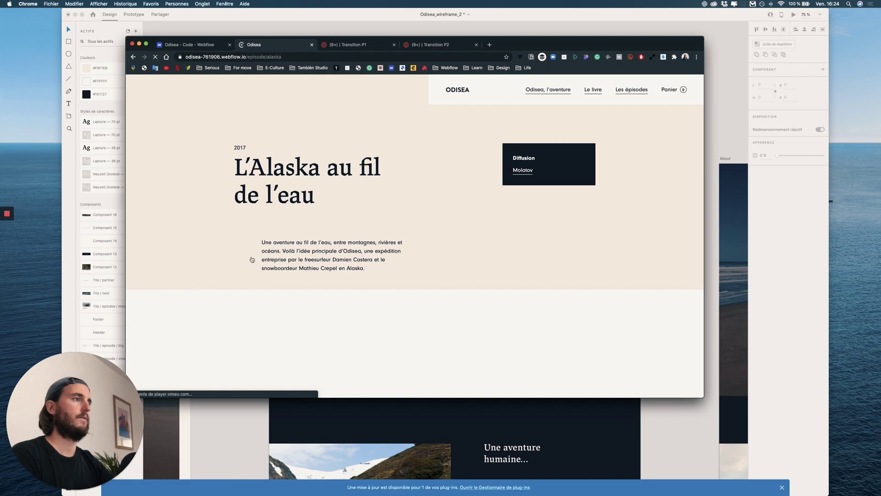